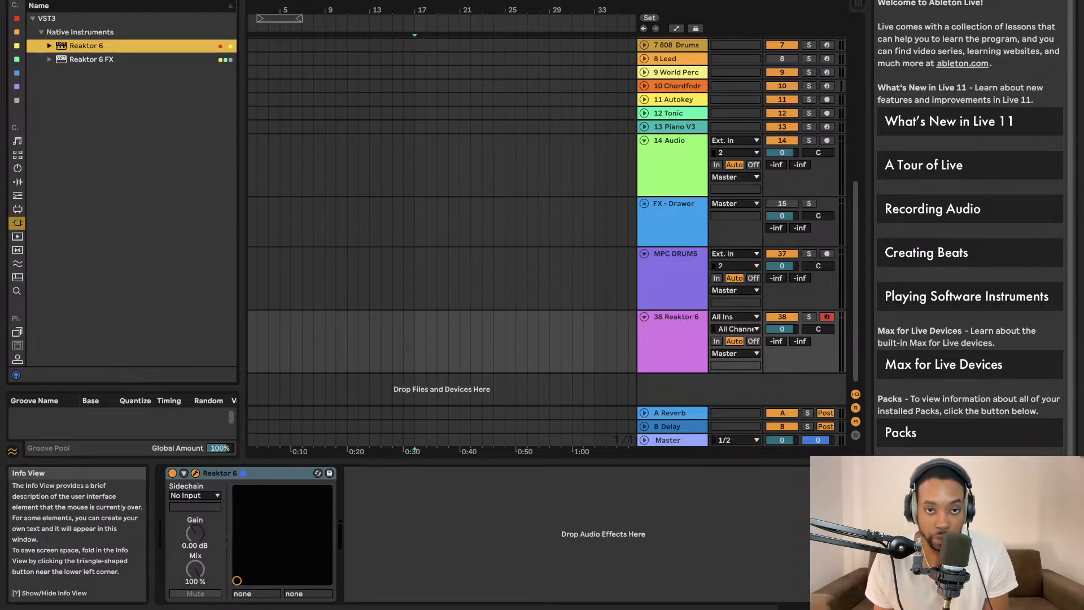
# Add a Bento Box Oscillator to the Reaktor 6 structure and connect the Note In block's Pitch output to its Pitch input.
pyautogui.click(198, 473)
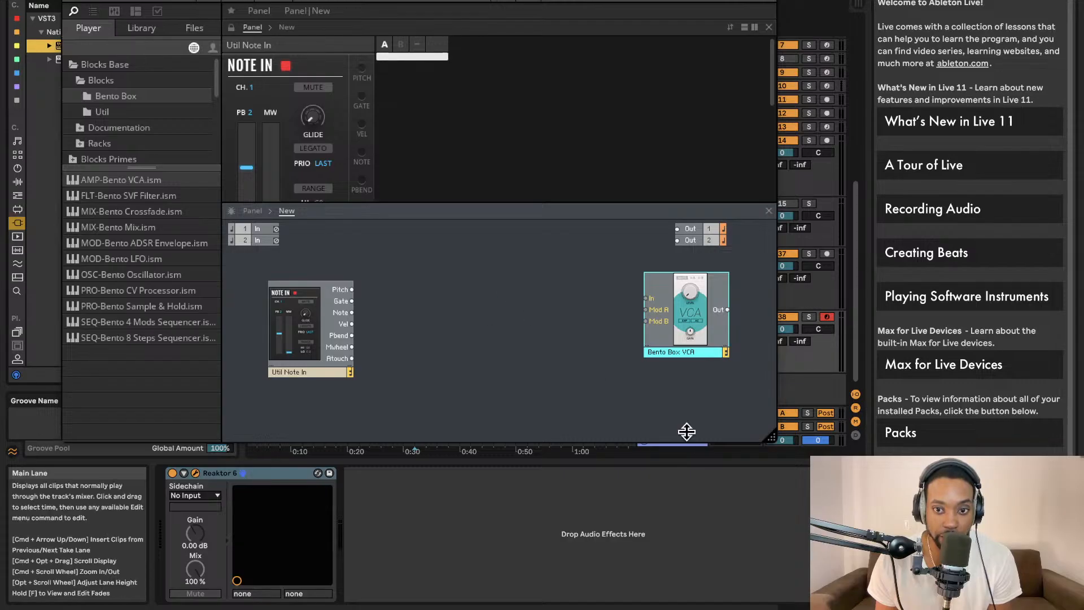
pyautogui.moveTo(769, 441); pyautogui.dragTo(737, 591)
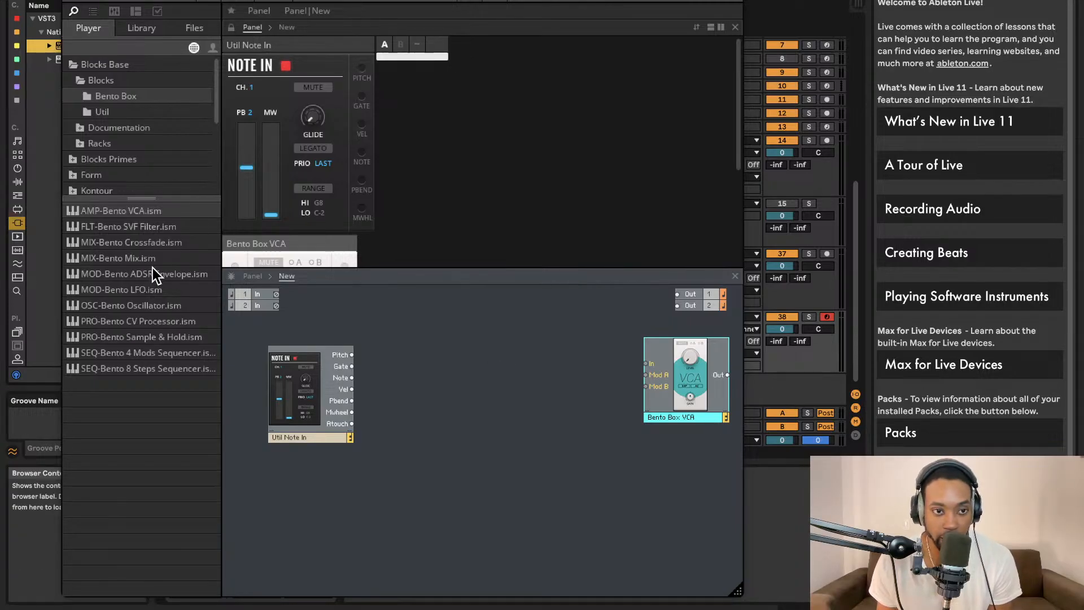
pyautogui.moveTo(136, 303); pyautogui.dragTo(418, 371)
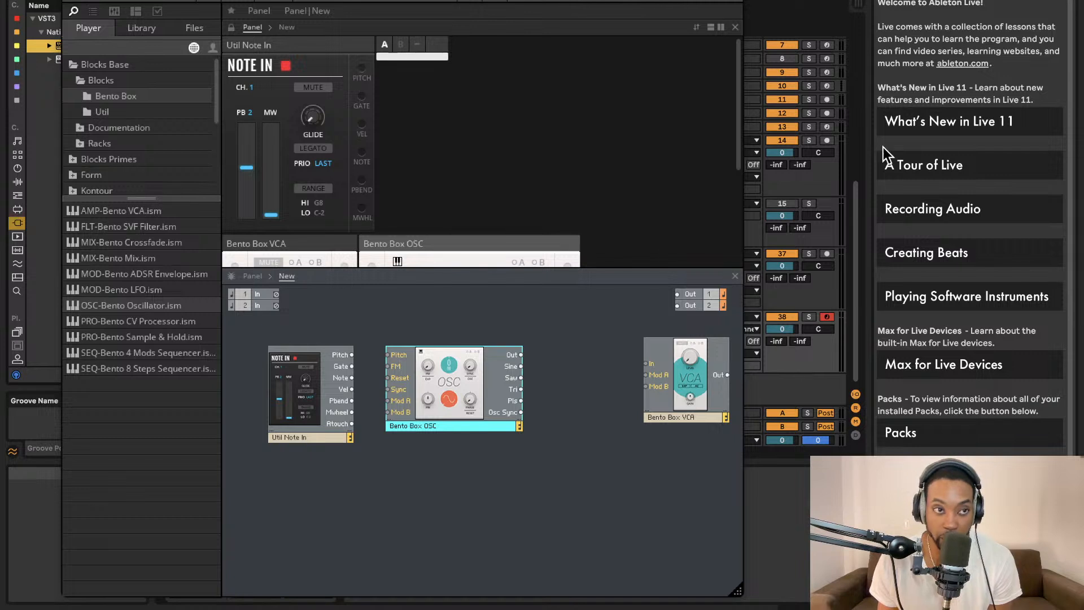
pyautogui.scroll(-5, 433, 200)
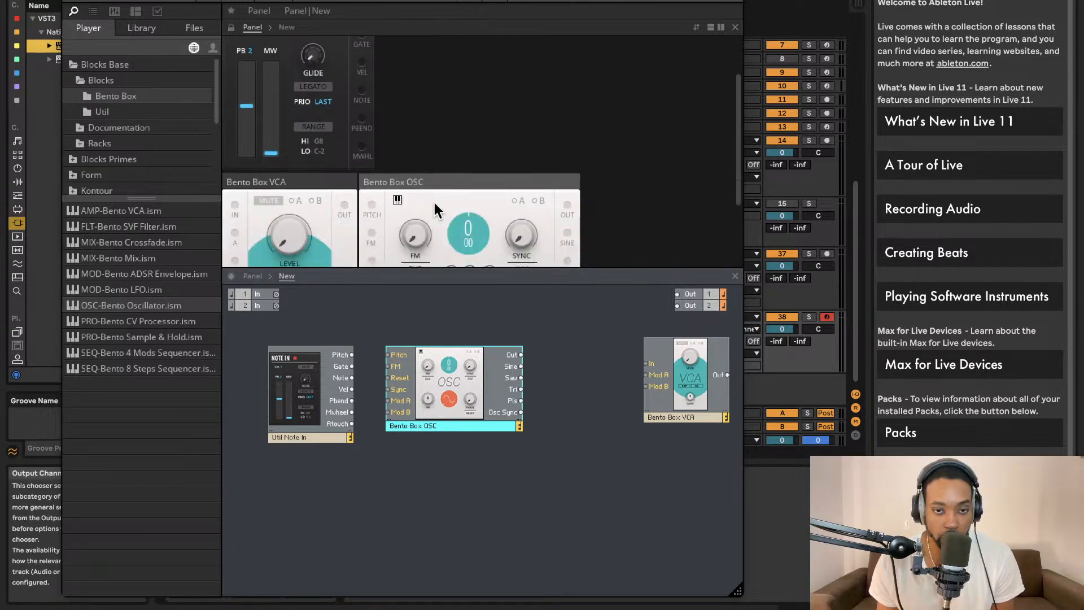
pyautogui.click(466, 223)
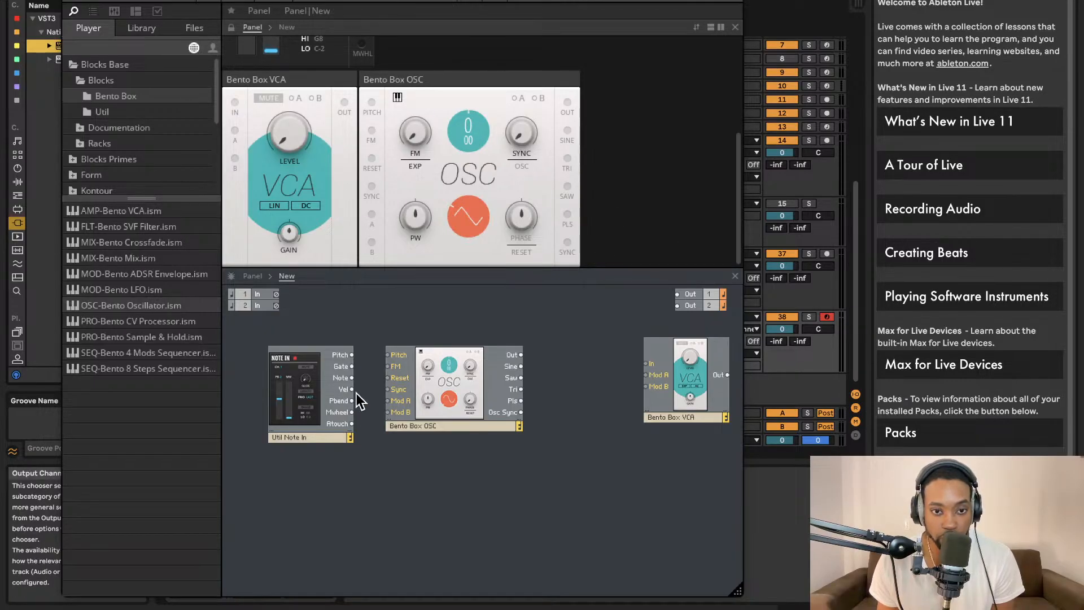
pyautogui.moveTo(351, 356); pyautogui.dragTo(384, 362)
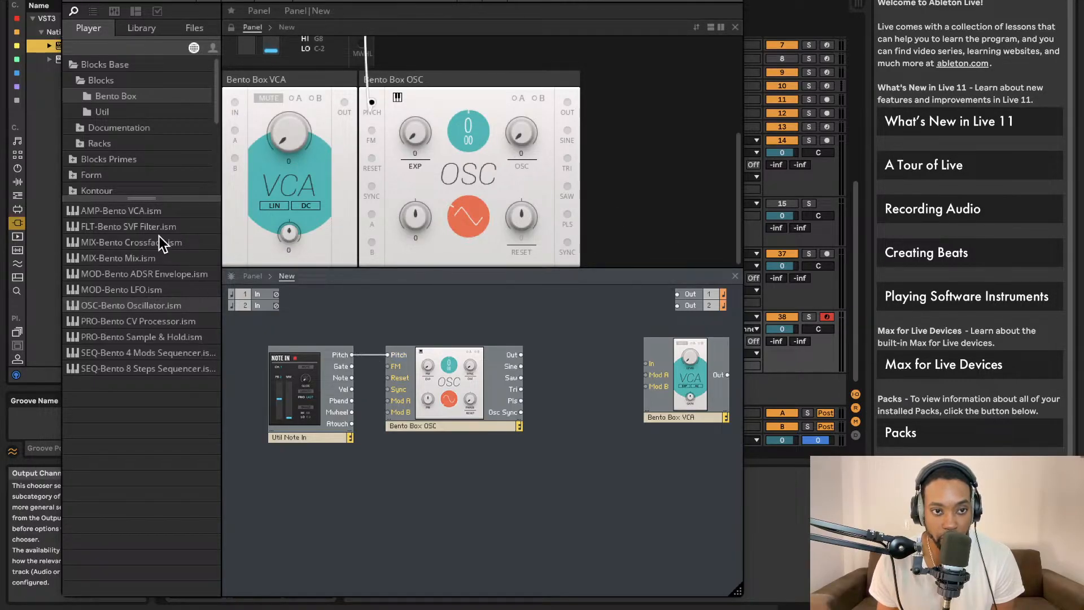
# Add a Bento SVF Filter and feed the oscillator's Out only into the filter's In, removing the extra Pitch cable.
pyautogui.moveTo(152, 227); pyautogui.dragTo(590, 421)
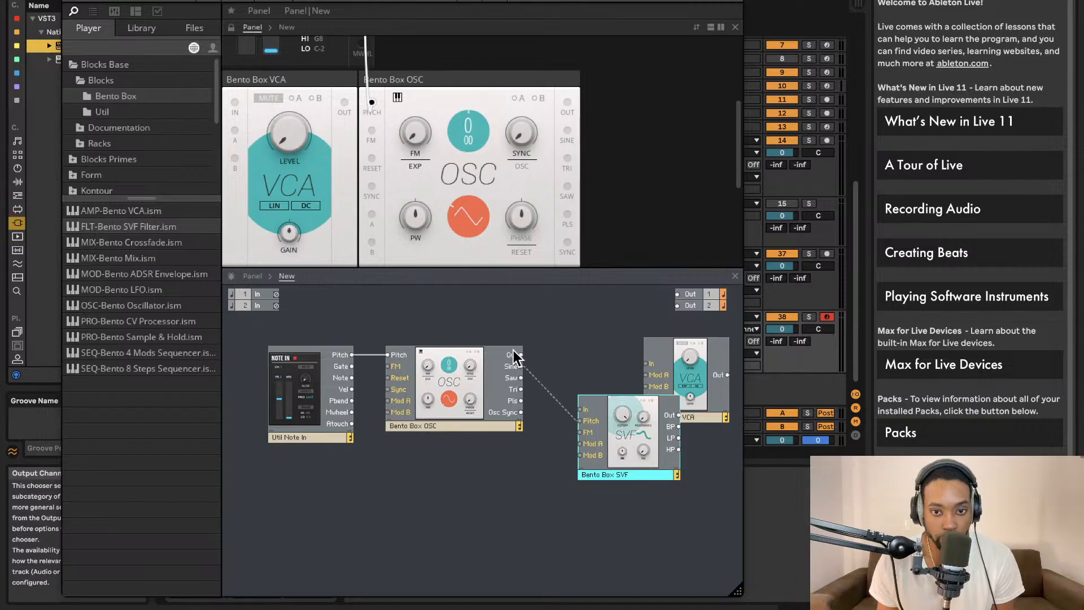
pyautogui.moveTo(521, 355); pyautogui.dragTo(582, 421)
pyautogui.moveTo(497, 353); pyautogui.dragTo(499, 354)
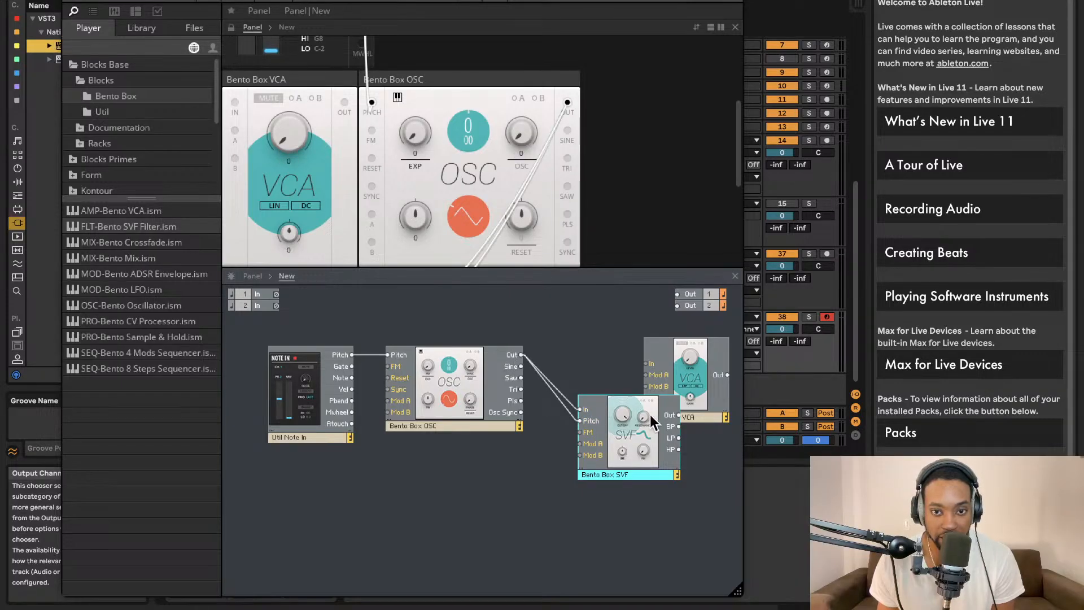
pyautogui.click(571, 413)
pyautogui.press('Delete')
# Connect the SVF filter's Out to the VCA's In, and the VCA's Out to main outputs 1 and 2.
pyautogui.moveTo(647, 435)
pyautogui.mouseDown()
pyautogui.moveTo(608, 473)
pyautogui.moveTo(683, 362)
pyautogui.moveTo(666, 358)
pyautogui.moveTo(661, 450)
pyautogui.moveTo(639, 452)
pyautogui.mouseUp()
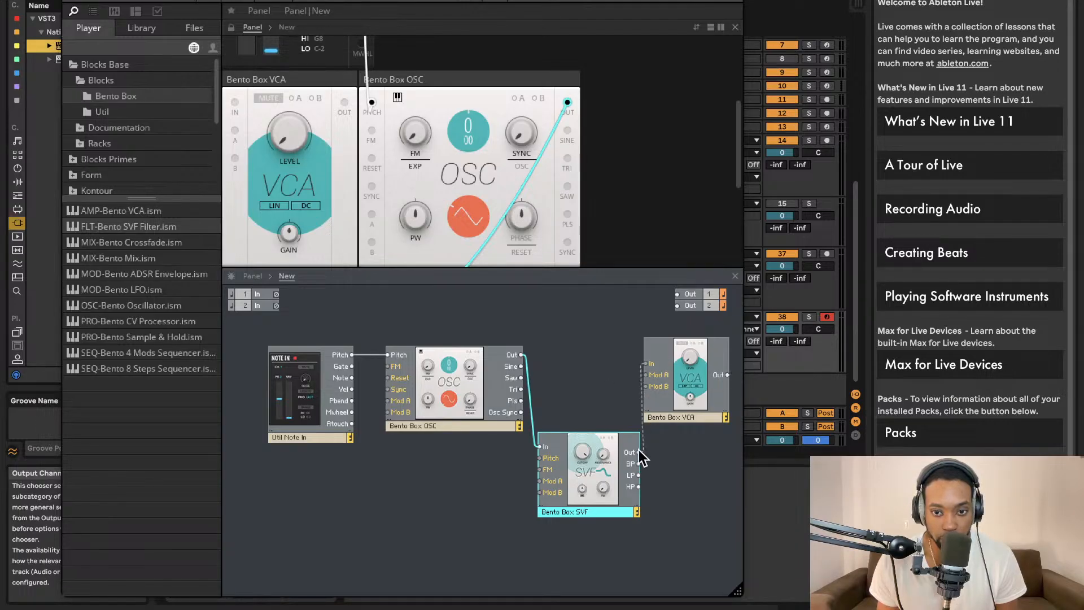
pyautogui.moveTo(728, 374); pyautogui.dragTo(678, 294)
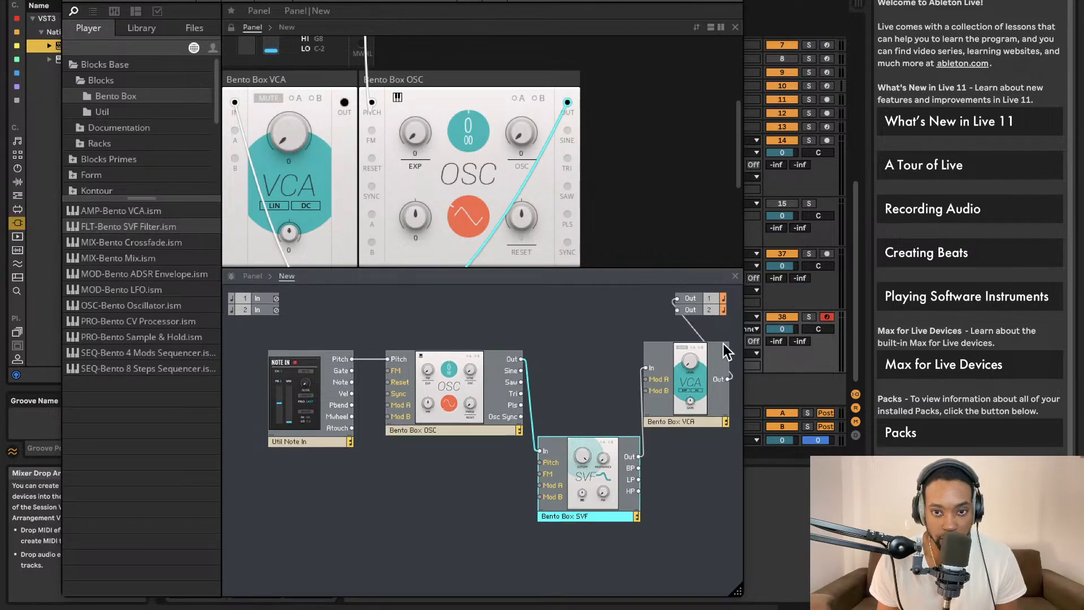
pyautogui.moveTo(729, 377); pyautogui.dragTo(678, 310)
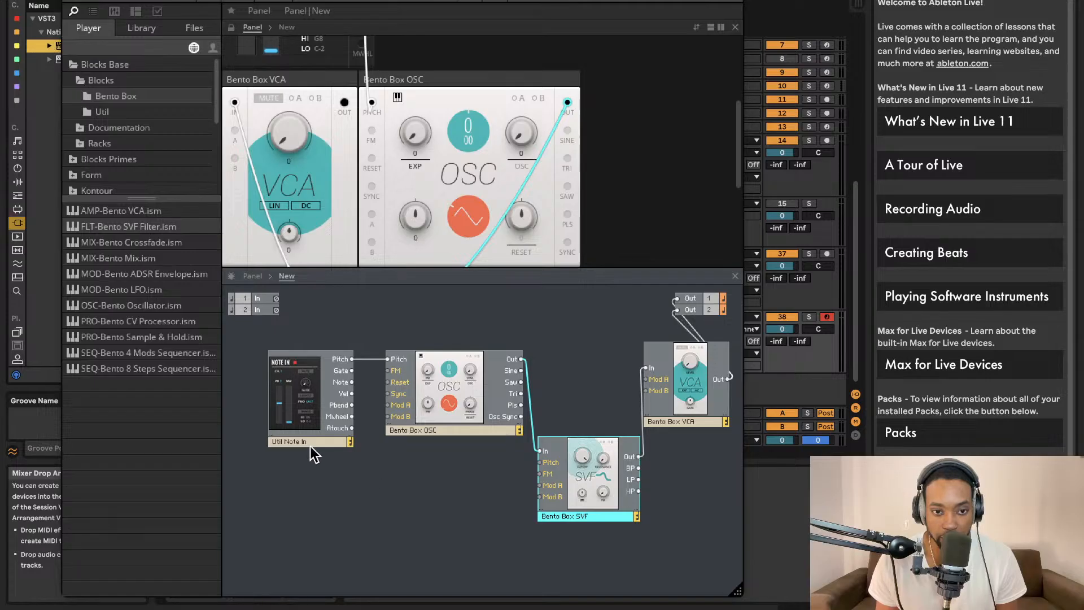
# Rename the Note In block as Util Note In - BASS.
pyautogui.moveTo(301, 447); pyautogui.dragTo(297, 447)
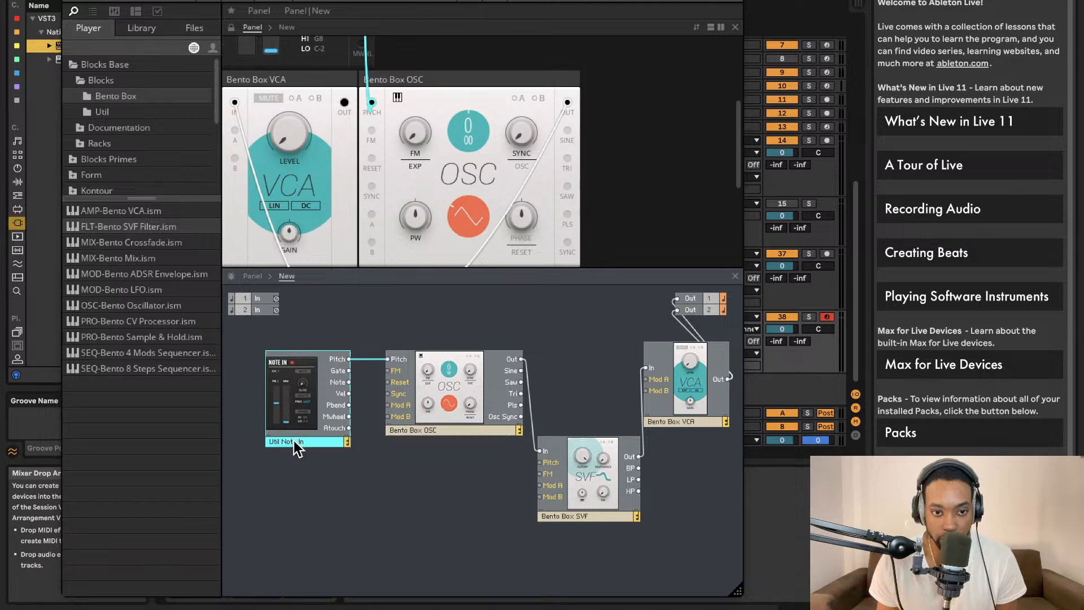
pyautogui.rightClick(276, 442)
pyautogui.click(264, 443)
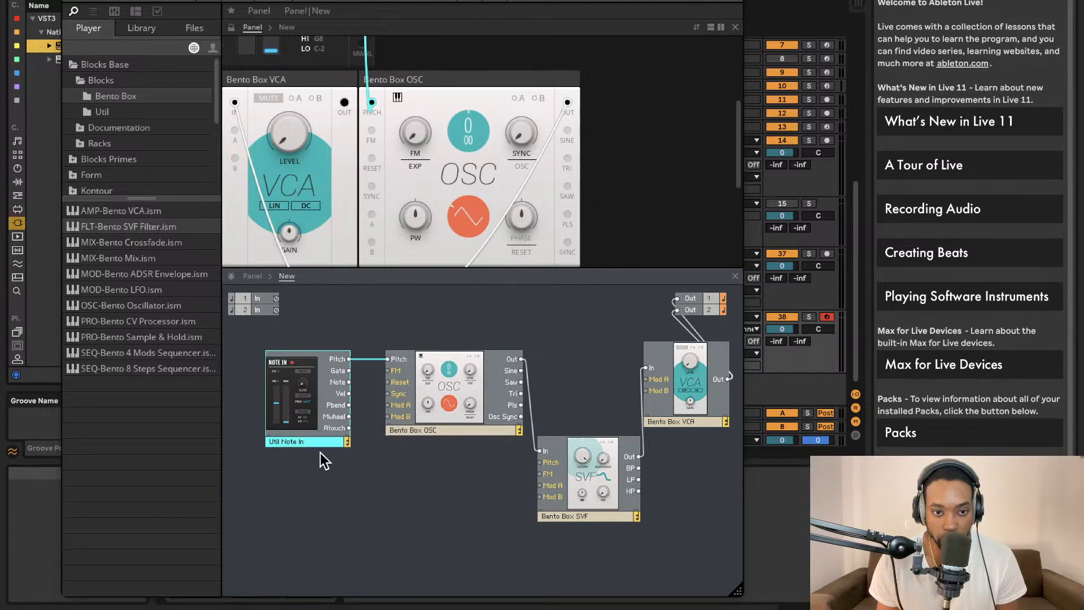
pyautogui.doubleClick(287, 444)
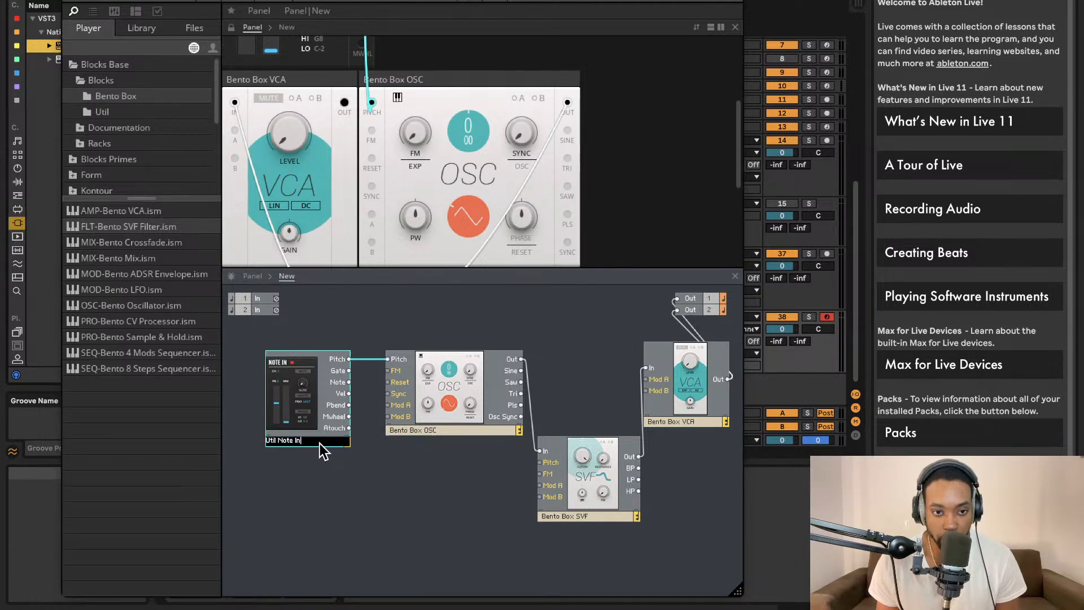
pyautogui.moveTo(319, 444)
pyautogui.write('- BASS')
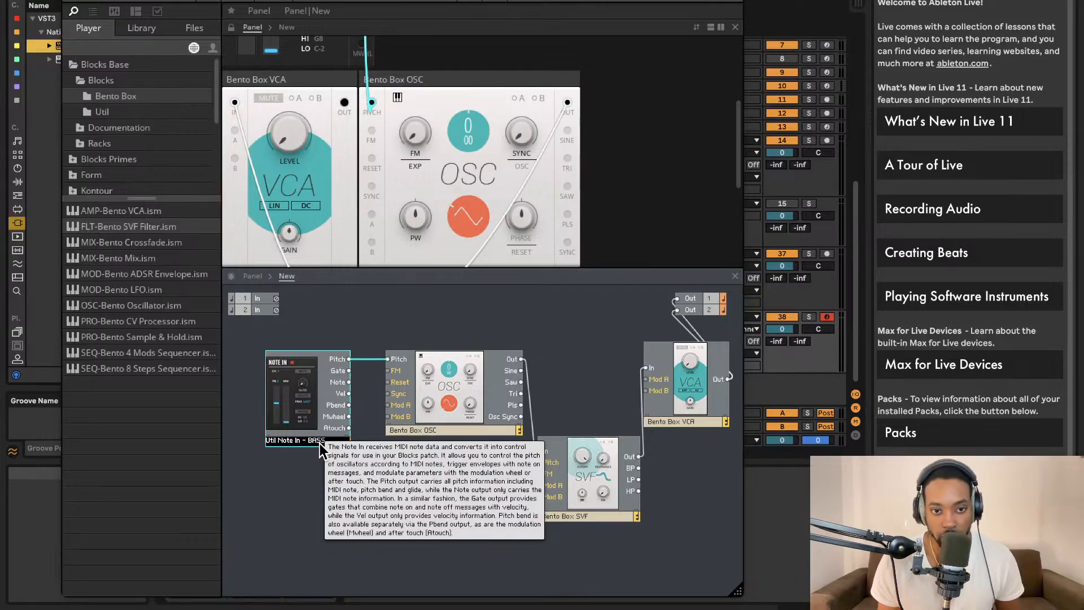
pyautogui.press('Return')
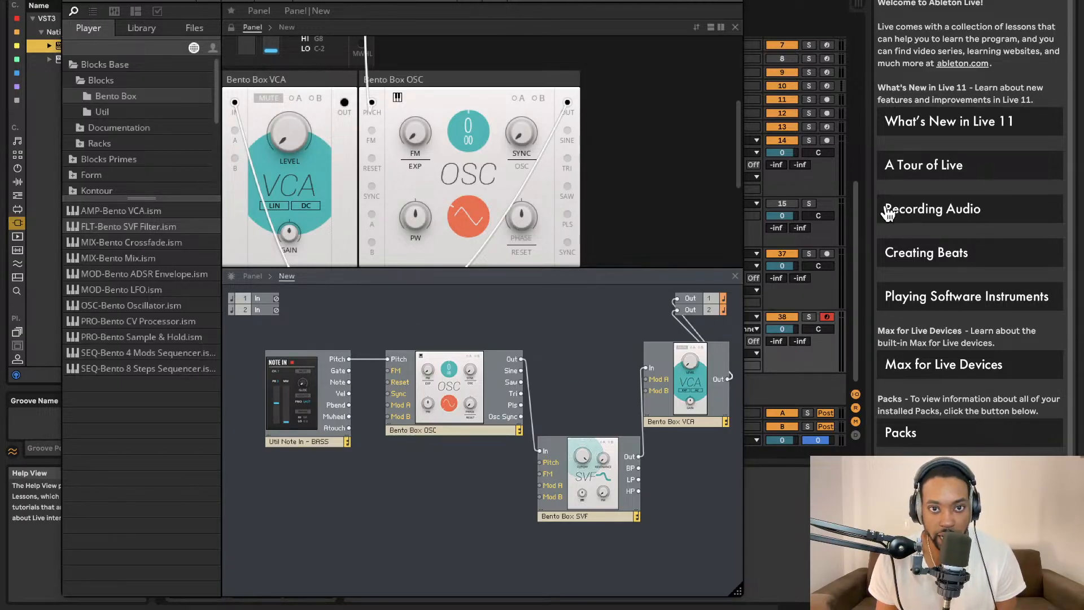
# Add a Bento ADSR Envelope below the VCA, wired from Note In's Gate to its Gate and from its Out to the VCA's Mod A.
pyautogui.scroll(-4, 649, 172)
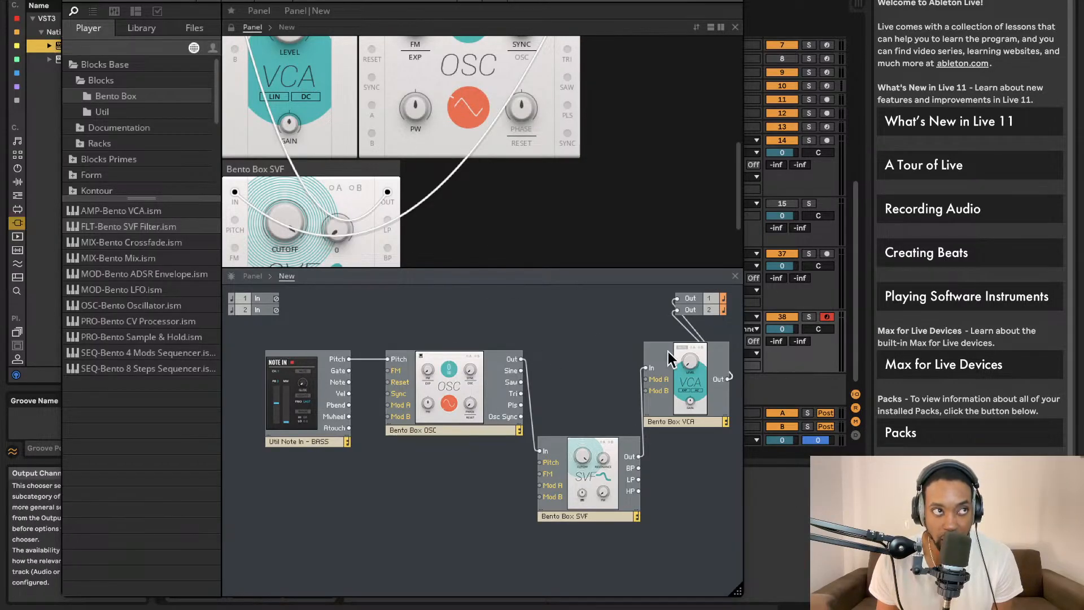
pyautogui.scroll(-2, 593, 230)
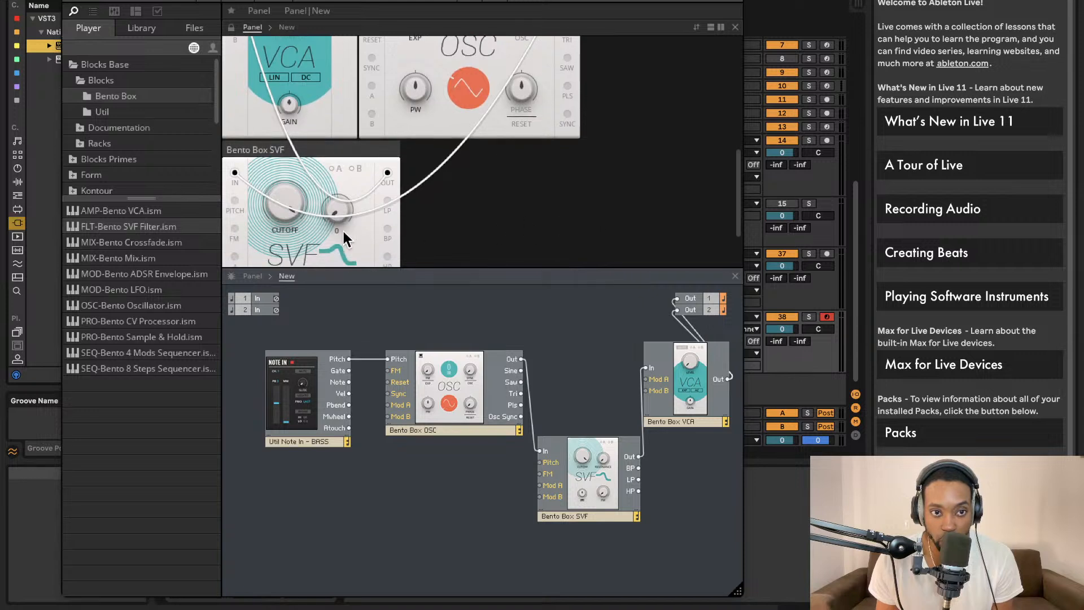
pyautogui.moveTo(145, 275); pyautogui.dragTo(639, 480)
pyautogui.hscroll(3, 639, 480)
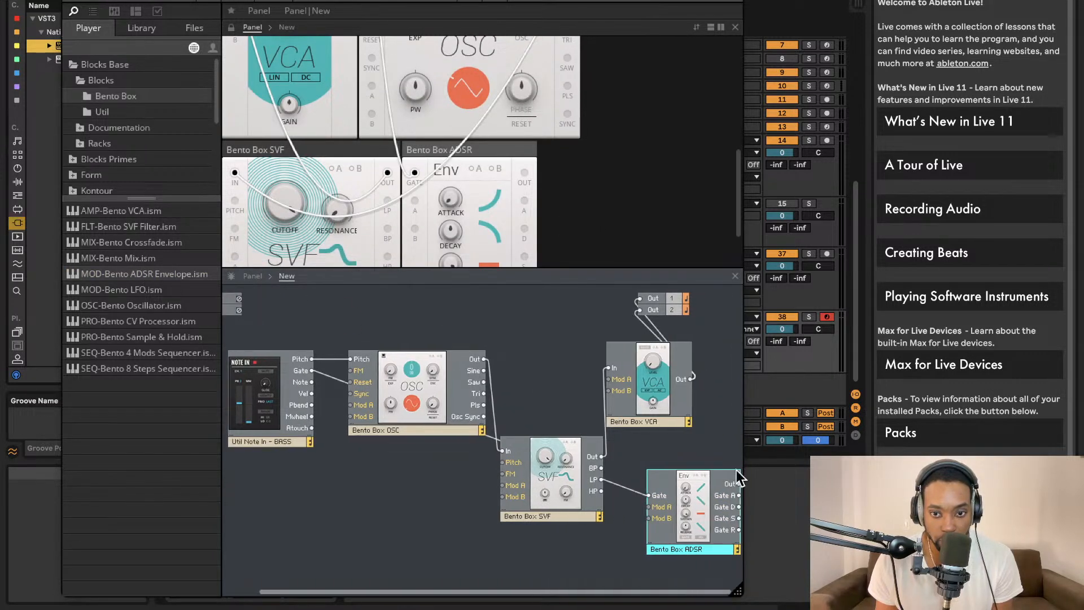
pyautogui.moveTo(737, 484); pyautogui.dragTo(599, 379)
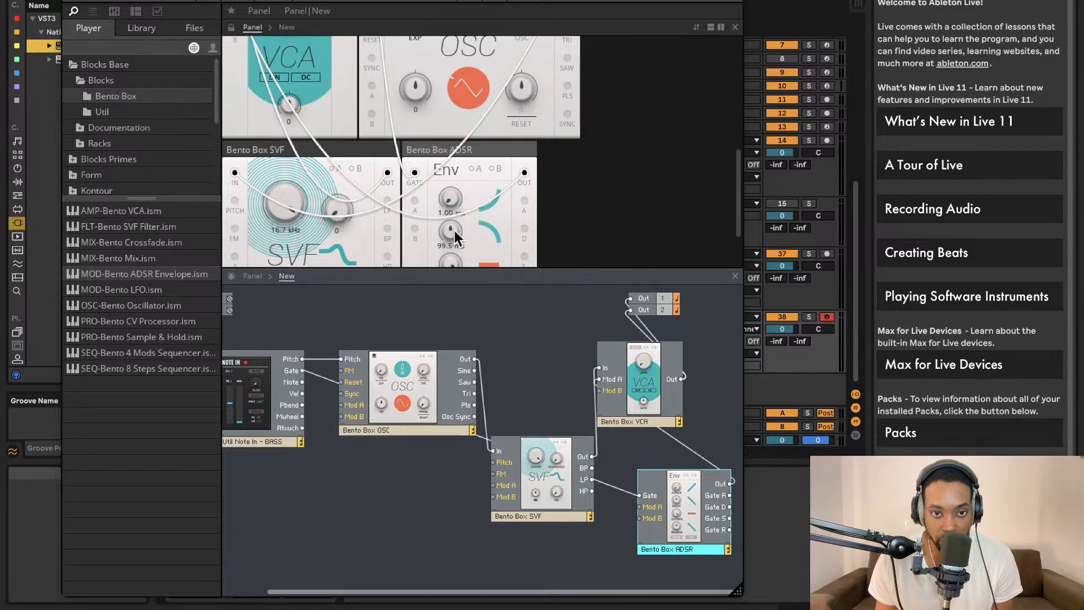
pyautogui.moveTo(698, 515); pyautogui.dragTo(647, 523)
# Set up modulation A on the VCA's Level so that the envelope controls the volume.
pyautogui.scroll(3, 373, 206)
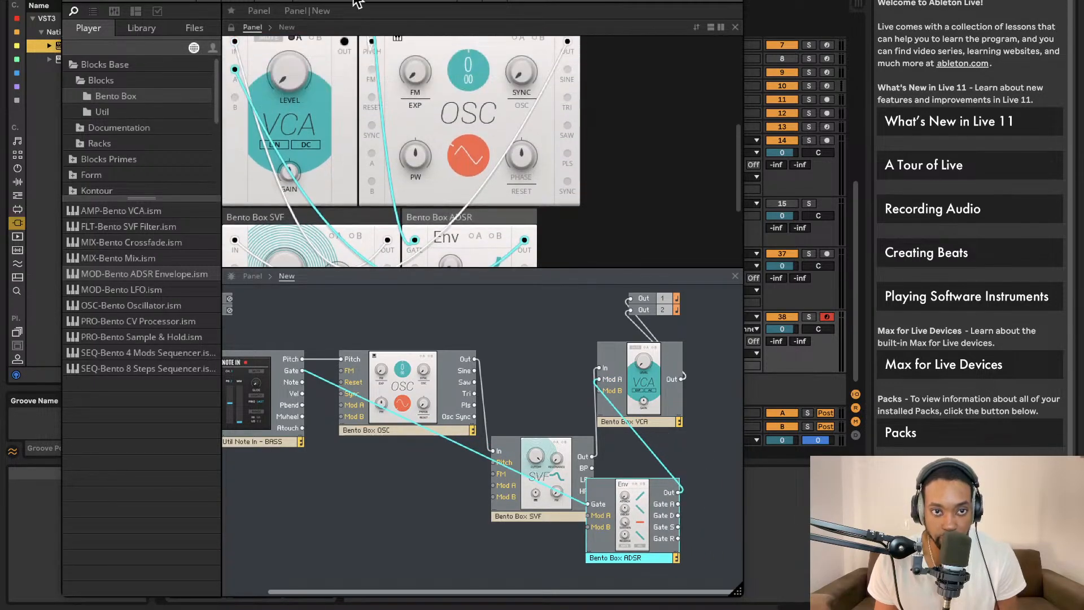
pyautogui.click(286, 105)
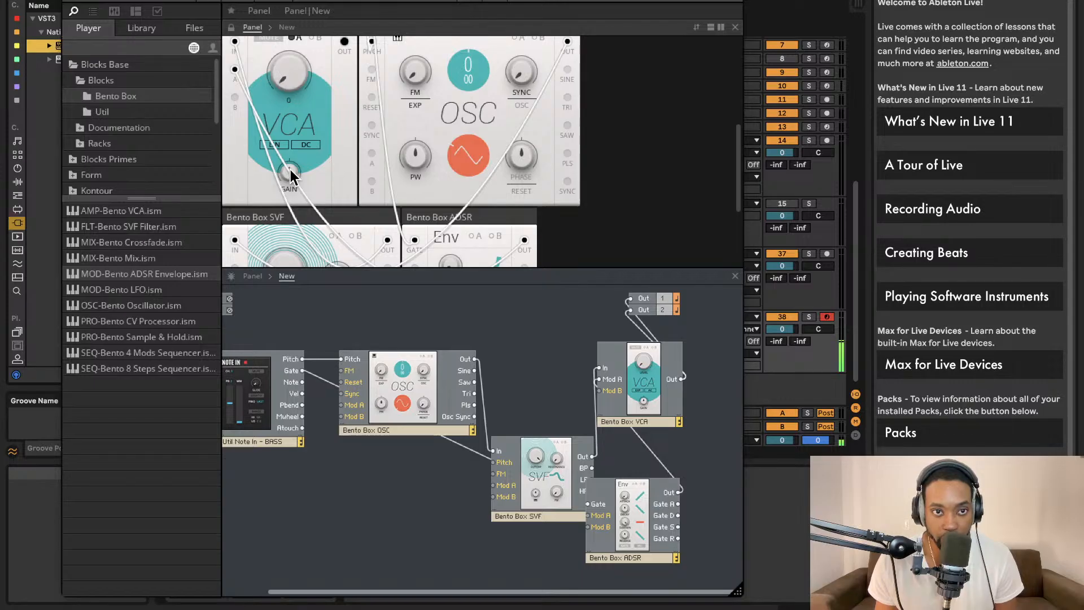
pyautogui.scroll(1, 313, 57)
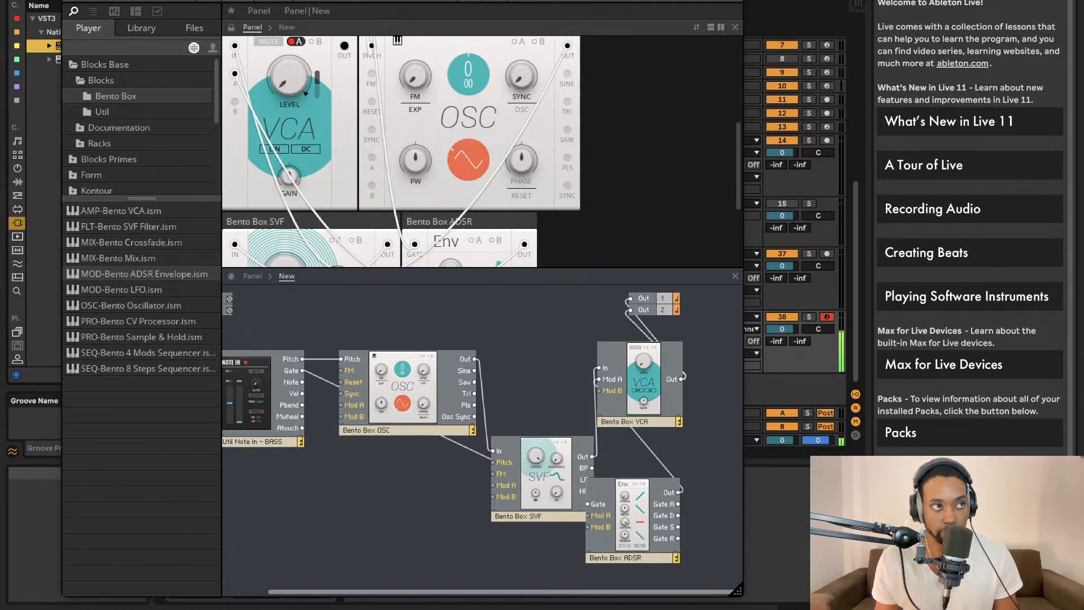
# Find the Driver Distortion block in the Blocks Primes collection and add it beside the VCA.
pyautogui.click(102, 112)
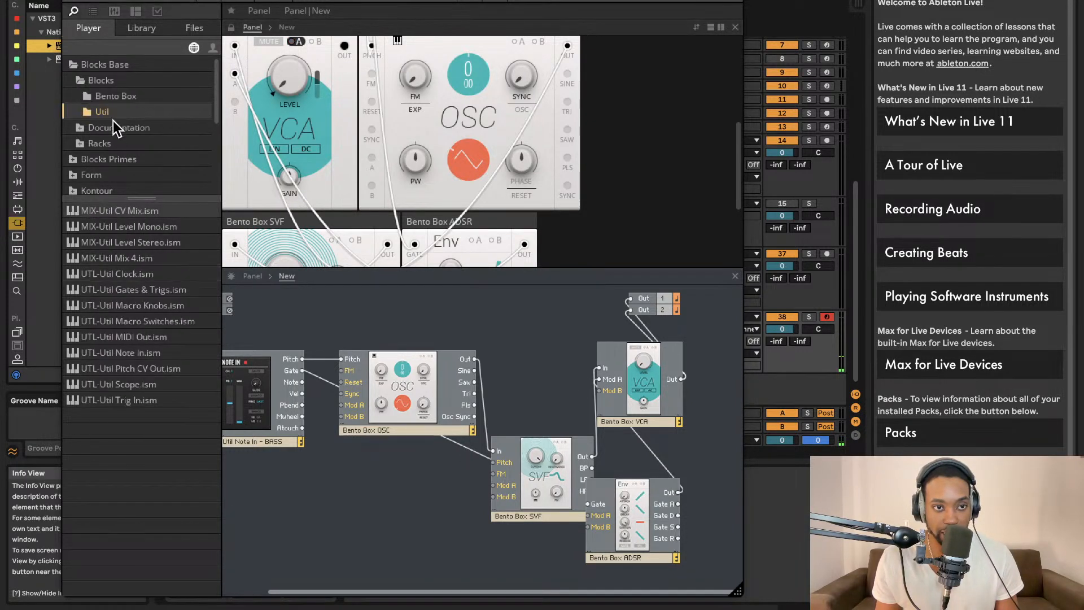
pyautogui.scroll(-3, 99, 147)
pyautogui.click(74, 100)
pyautogui.click(80, 115)
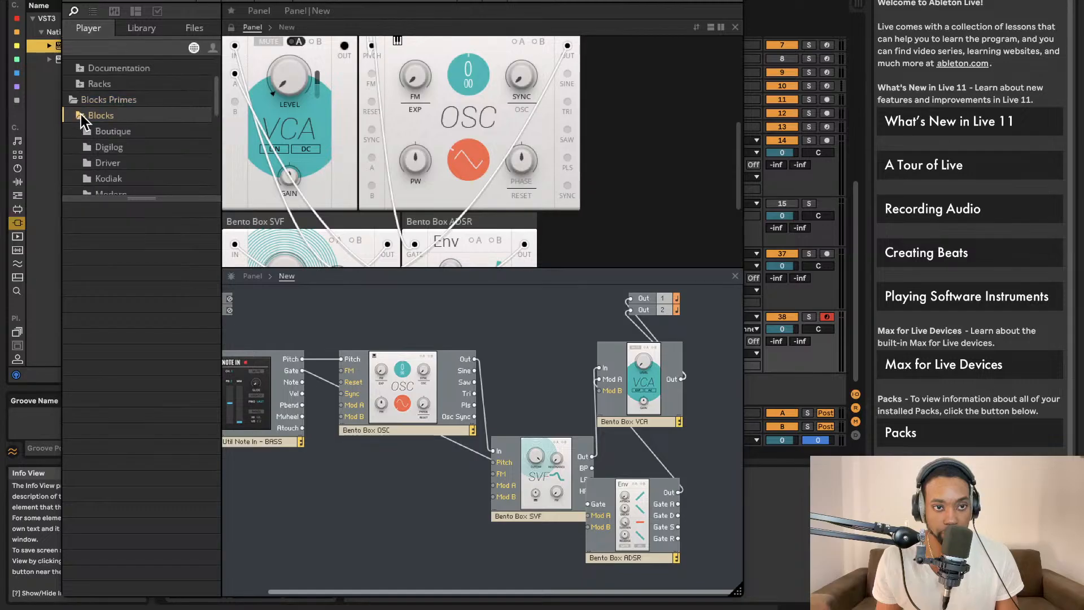
pyautogui.click(88, 131)
pyautogui.scroll(-1, 94, 159)
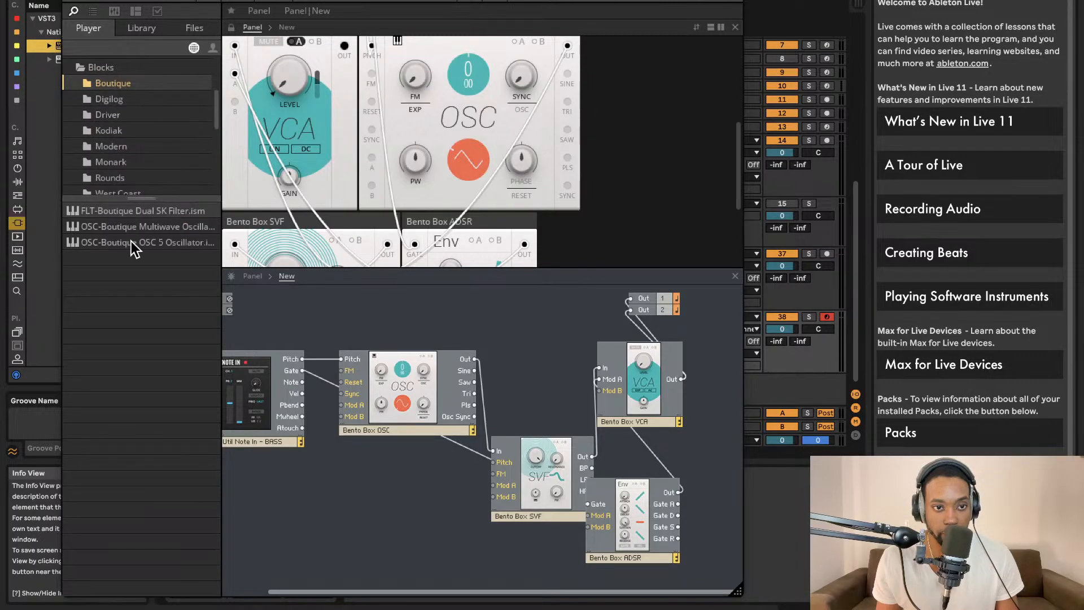
pyautogui.click(112, 119)
pyautogui.moveTo(144, 212); pyautogui.dragTo(705, 381)
pyautogui.hscroll(2, 685, 364)
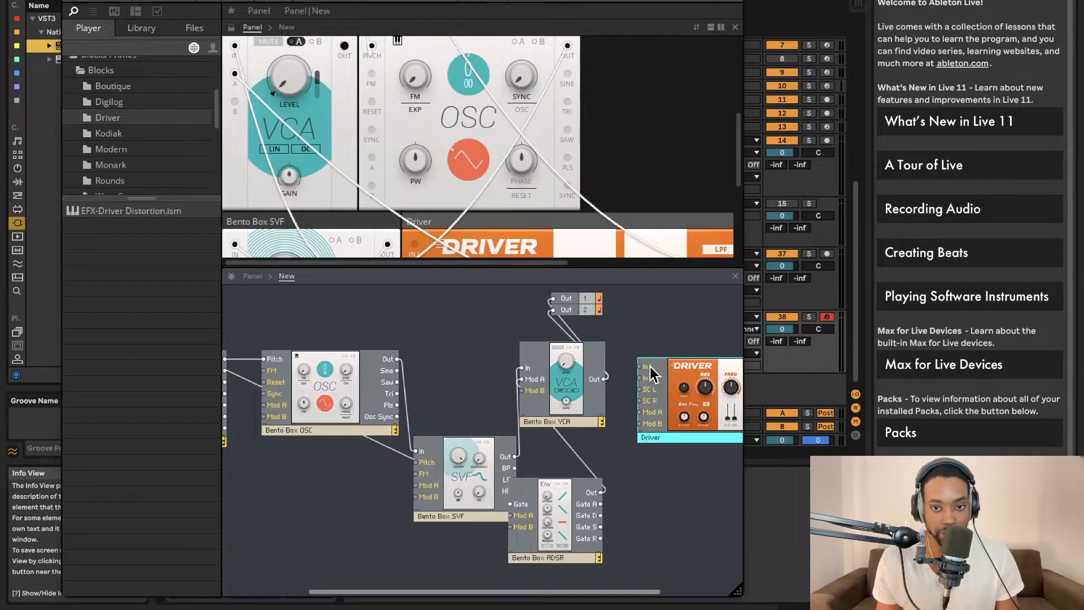
# Route the VCA's Out into the Driver's In L and In R, and the Driver's Out L and Out R to main outputs 1 and 2.
pyautogui.moveTo(645, 367); pyautogui.dragTo(600, 379)
pyautogui.hscroll(2, 666, 380)
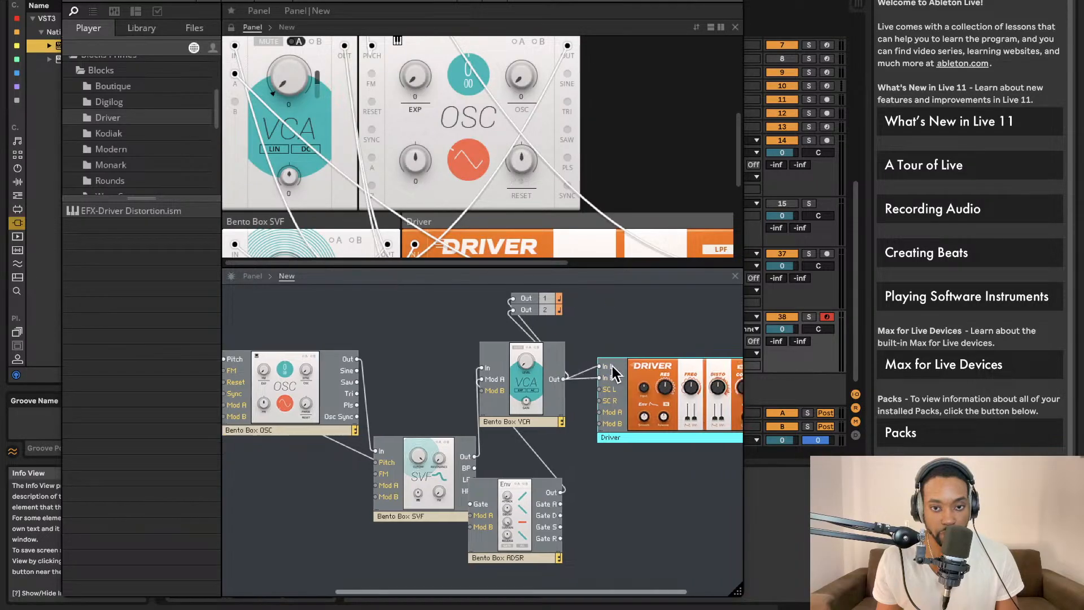
pyautogui.moveTo(724, 371); pyautogui.dragTo(448, 302)
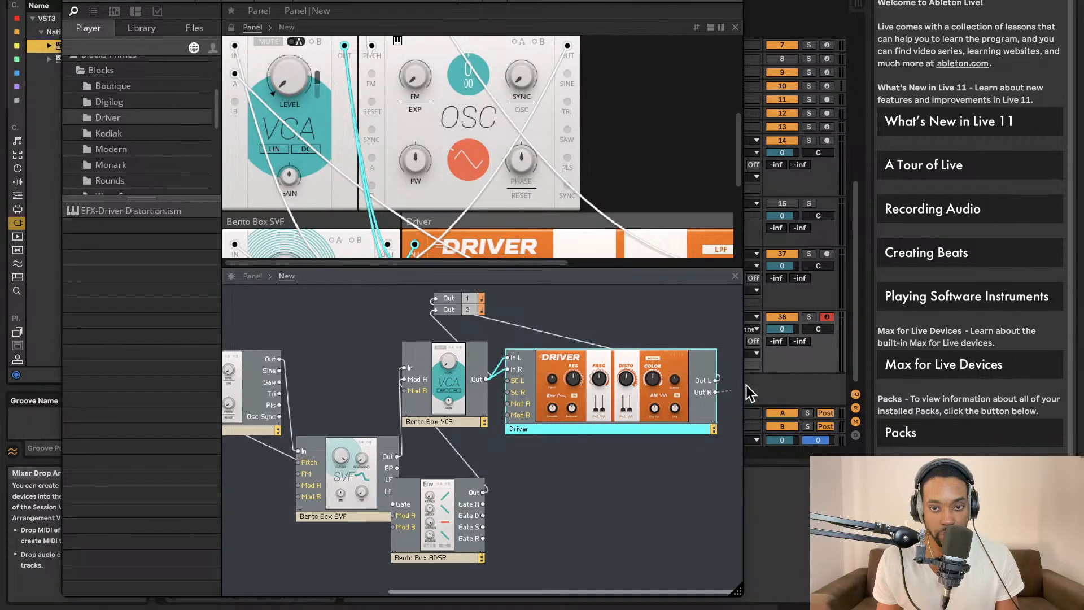
pyautogui.moveTo(506, 328); pyautogui.dragTo(440, 310)
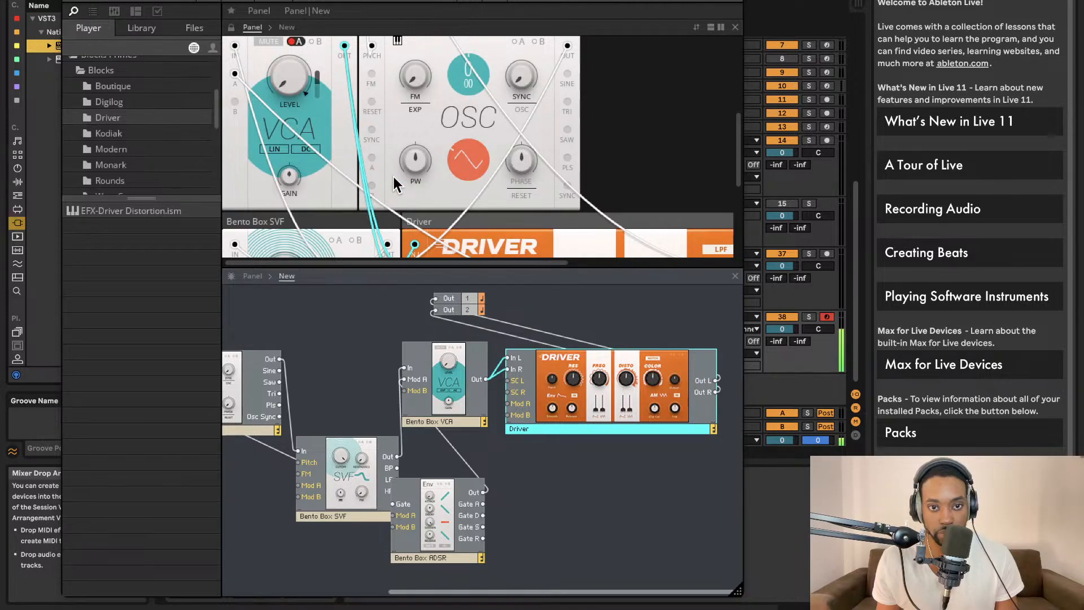
# Raise the Driver's RES amount and lower the SVF filter's cutoff.
pyautogui.scroll(-3, 387, 182)
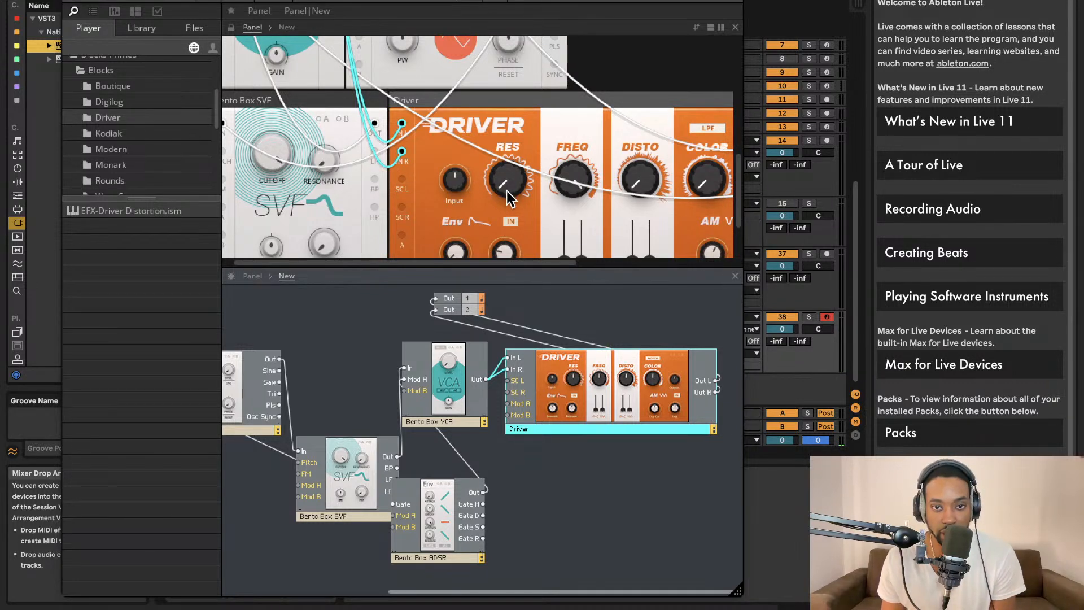
pyautogui.moveTo(507, 191); pyautogui.dragTo(493, 144)
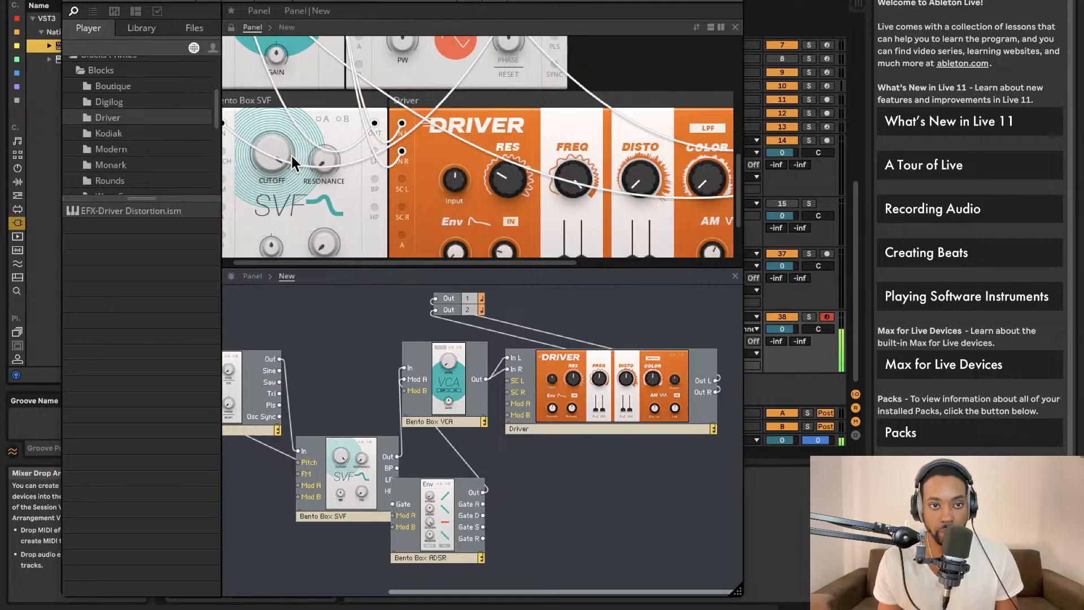
pyautogui.moveTo(285, 174); pyautogui.dragTo(280, 261)
pyautogui.scroll(-2, 345, 179)
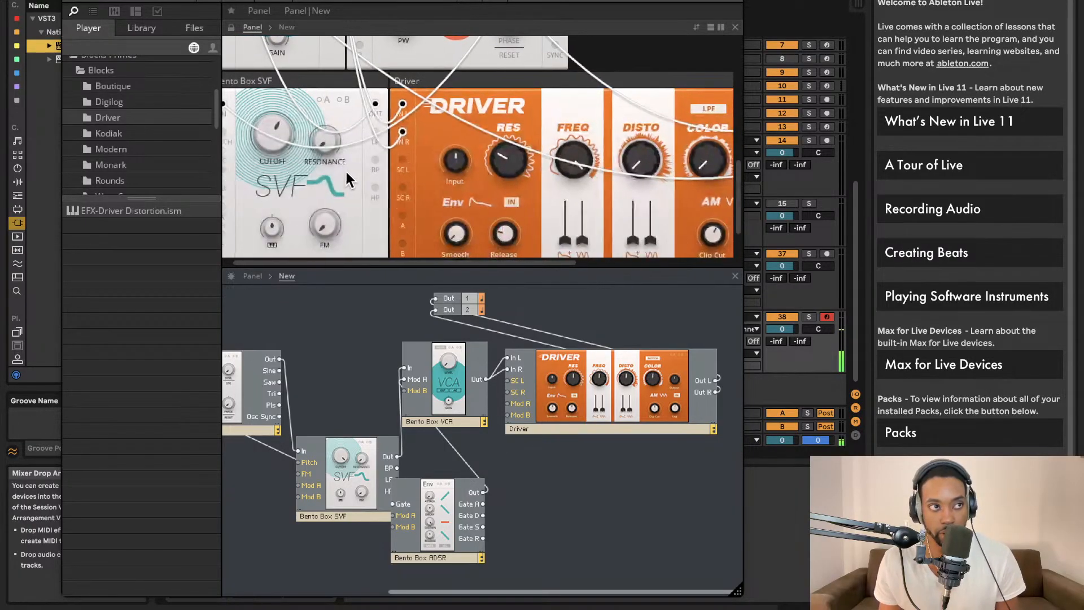
# Lower the coarse tuning of the Bento Box oscillator.
pyautogui.scroll(8, 446, 107)
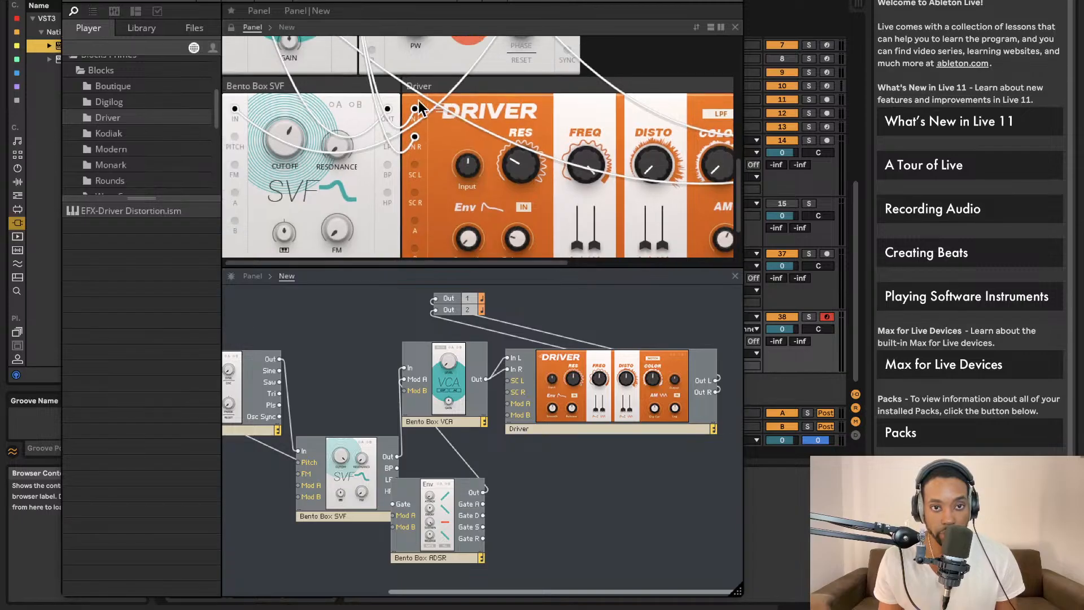
pyautogui.moveTo(462, 123); pyautogui.dragTo(460, 144)
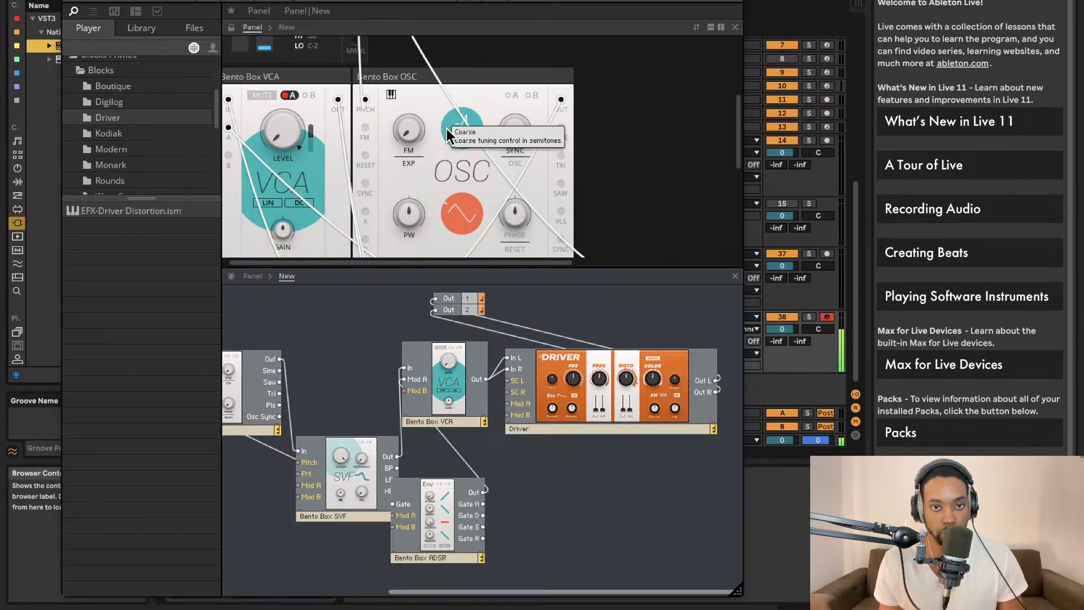
# Save the current ensemble as BassTrio1 in the Racks folder.
pyautogui.click(191, 5)
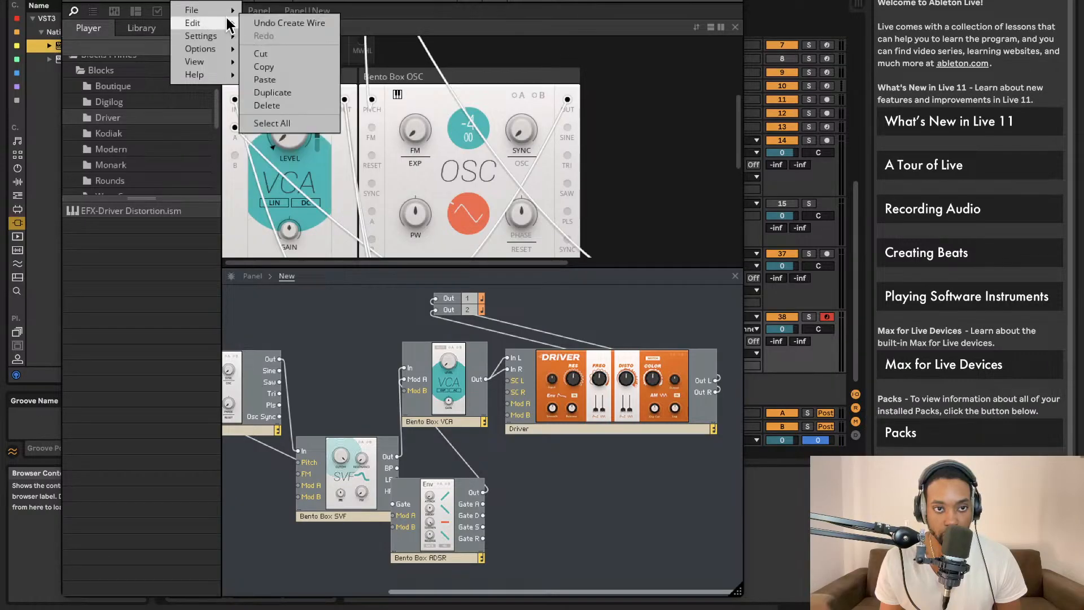
pyautogui.moveTo(212, 11)
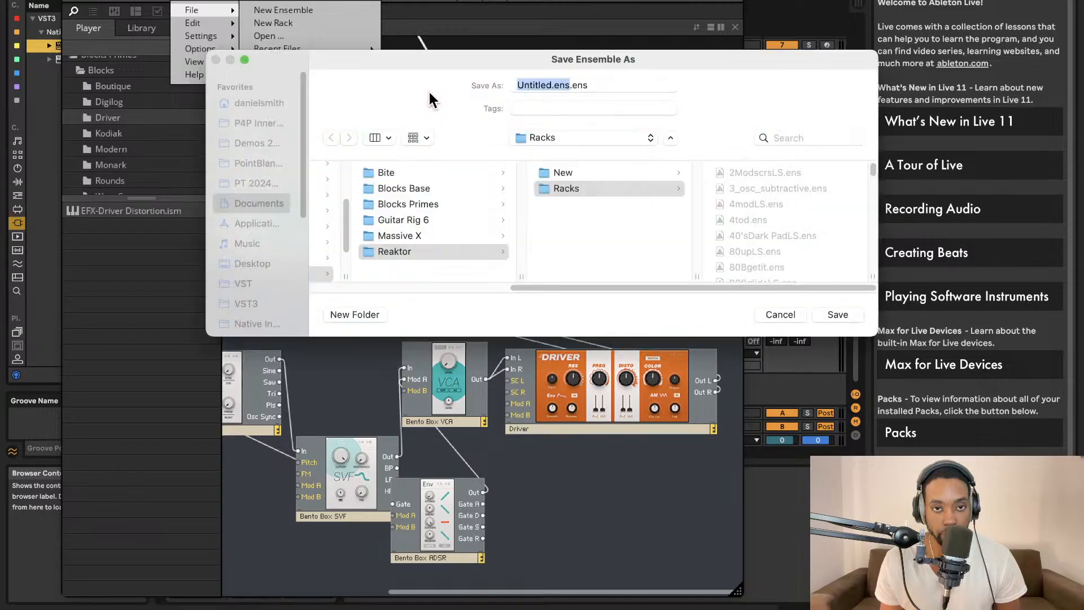
pyautogui.press('BackSpace')
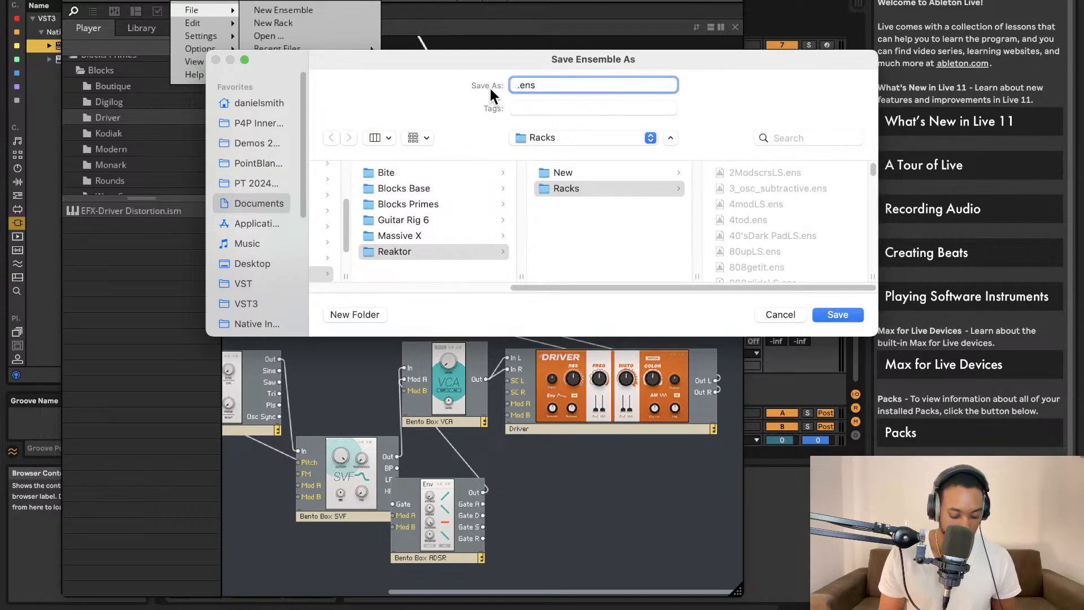
pyautogui.write('BASS')
pyautogui.press('BackSpace')
pyautogui.press('BackSpace')
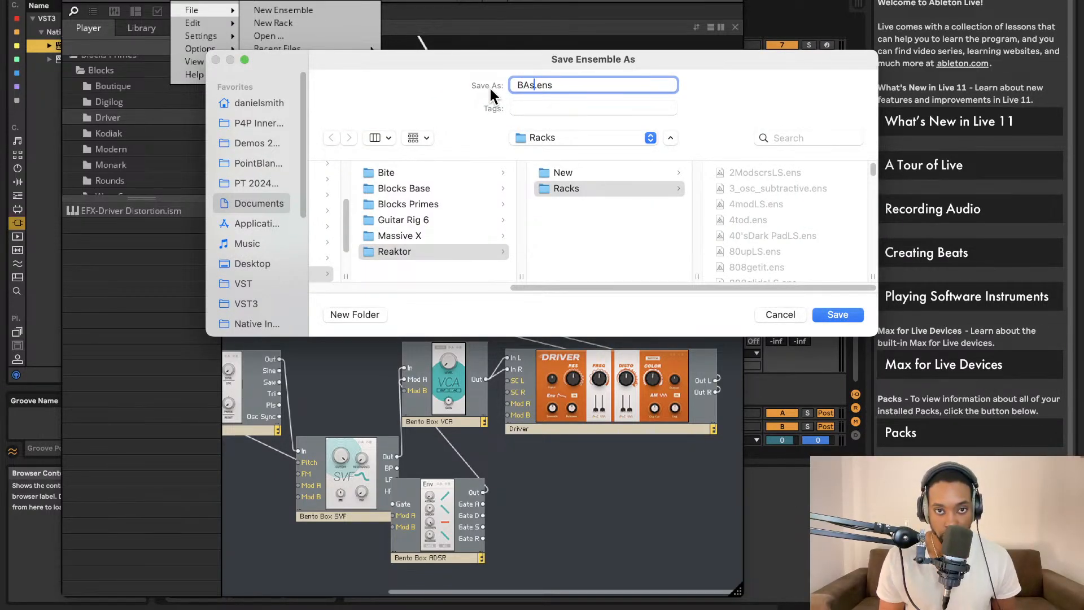
pyautogui.press('BackSpace')
pyautogui.write('ass')
pyautogui.press('BackSpace')
pyautogui.write('Trio1')
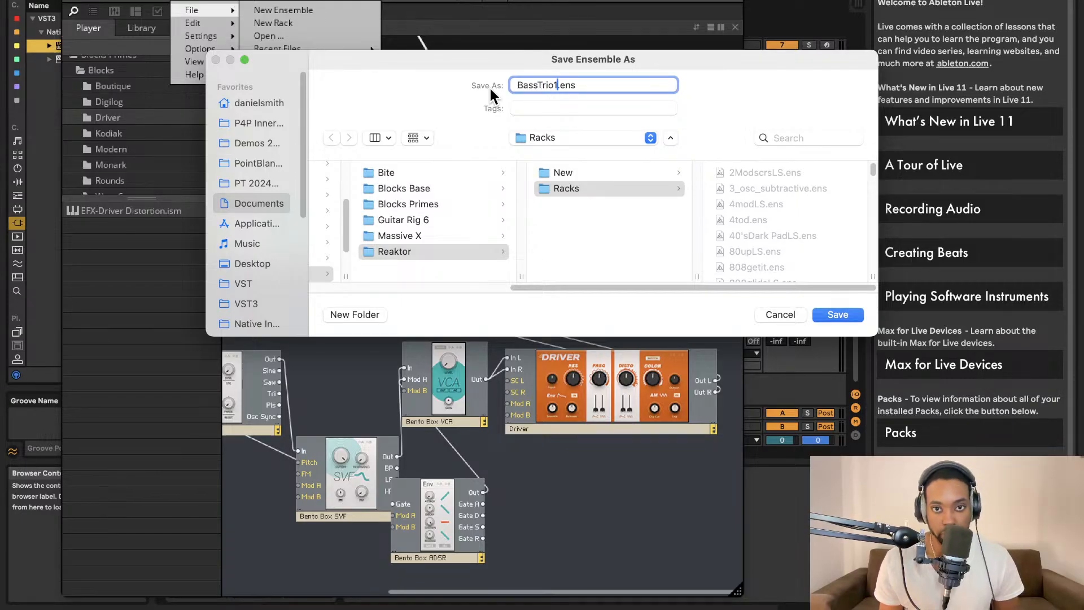
pyautogui.click(819, 317)
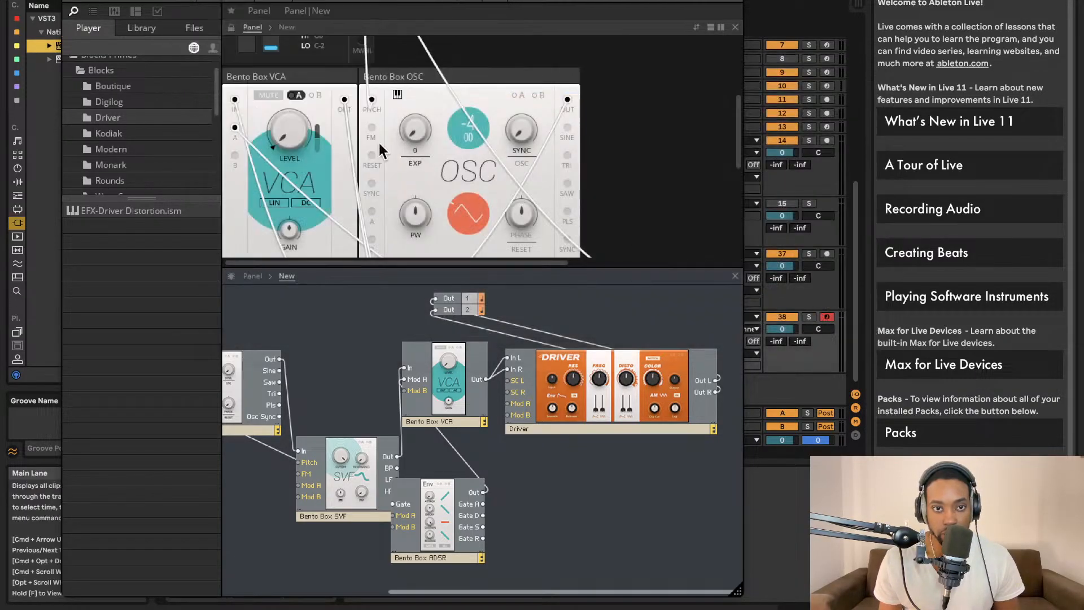
# Duplicate track 38 Reaktor 6 and open the copy's Reaktor patch in the split panel and structure view.
pyautogui.click(68, 0)
pyautogui.click(690, 340)
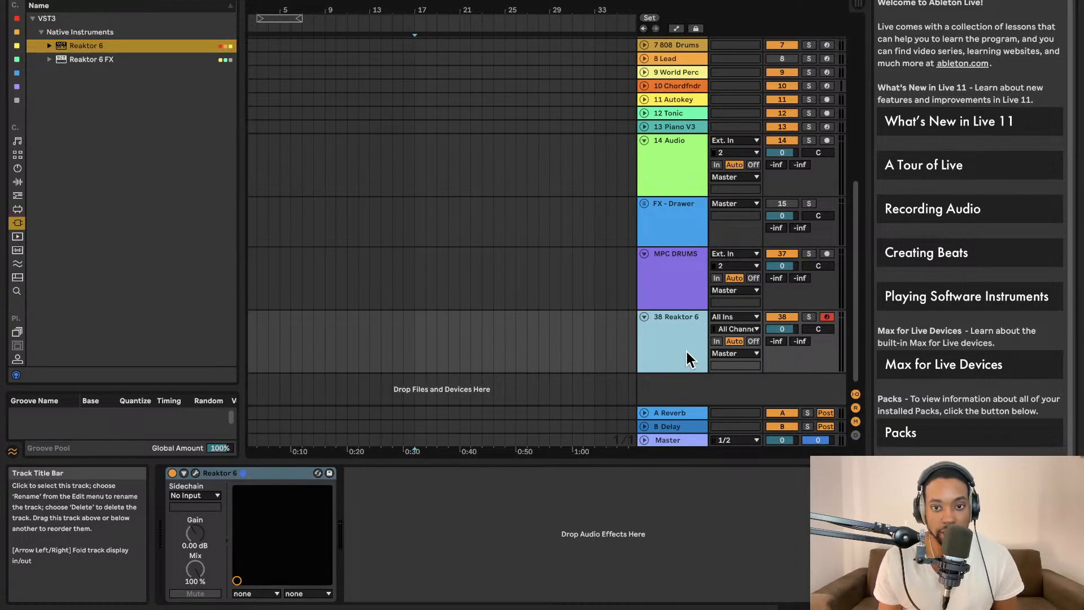
pyautogui.hotkey('ctrl', 'd')
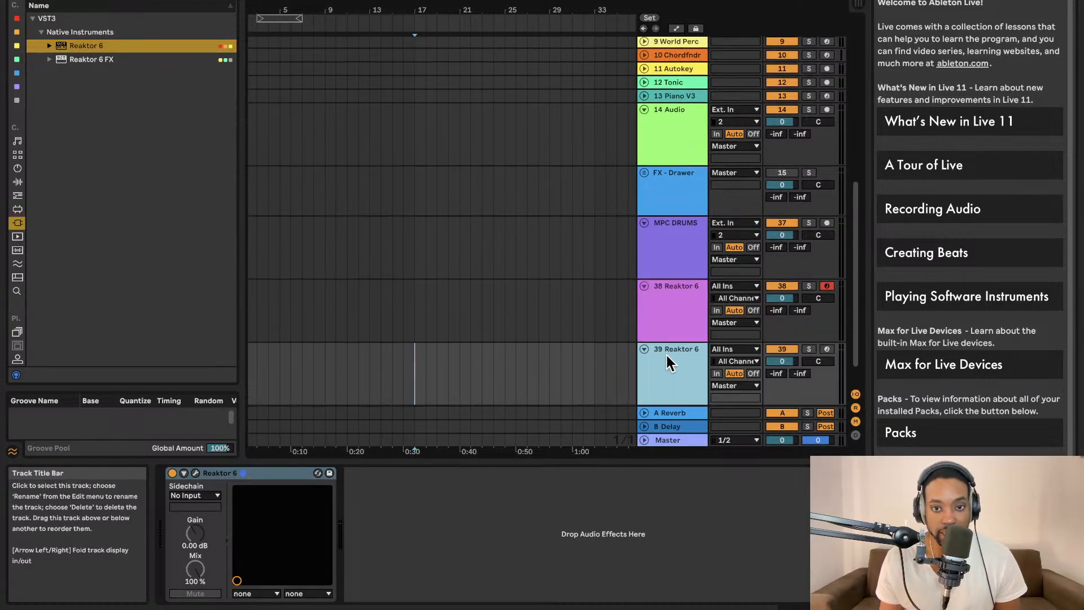
pyautogui.click(195, 475)
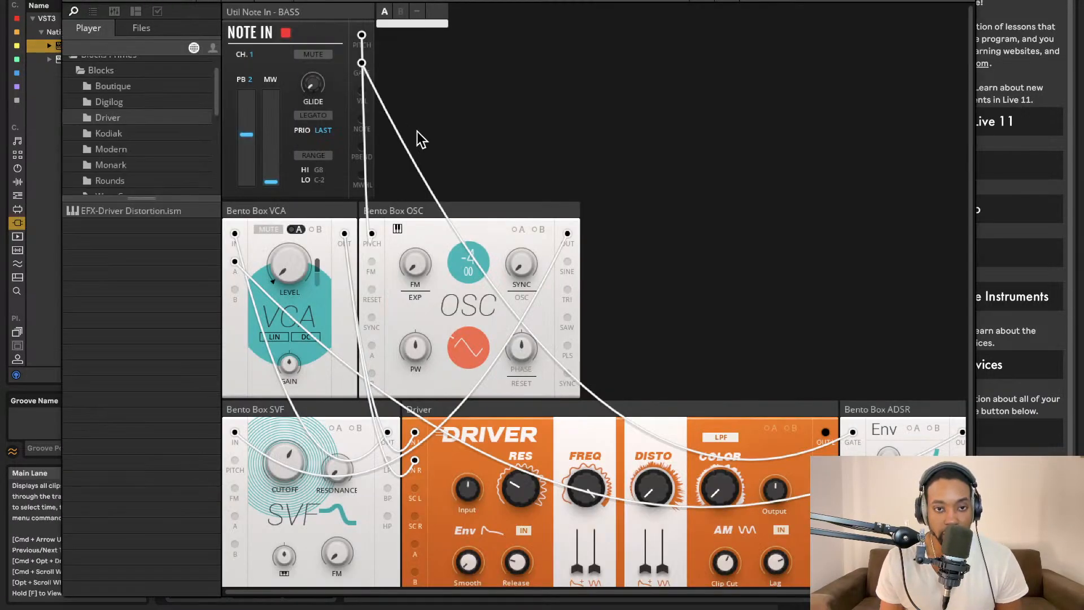
pyautogui.click(226, 1)
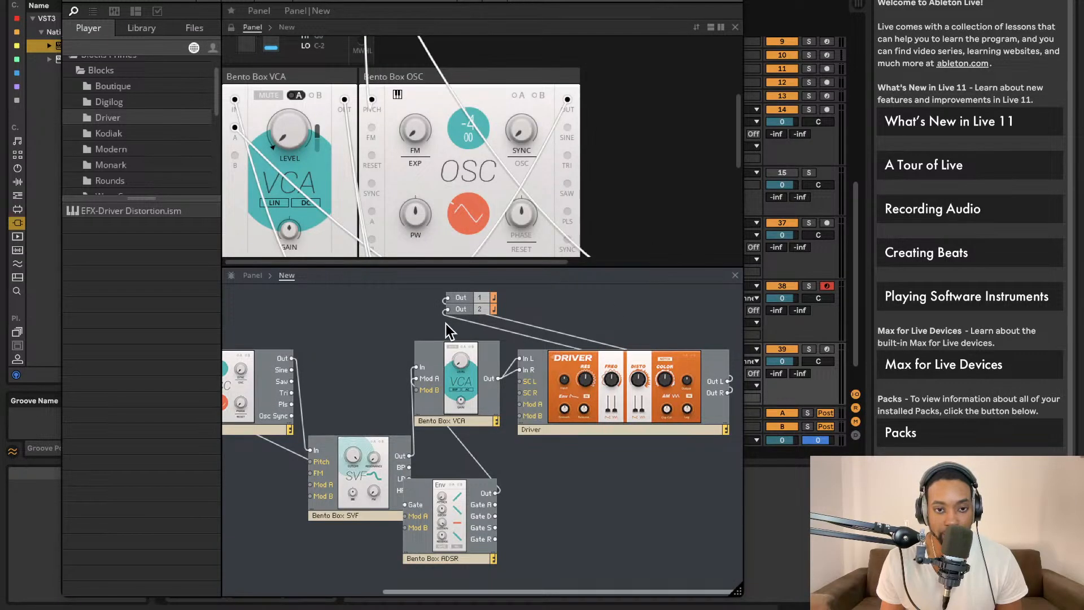
# Switch the Bento Box oscillator to the square waveform and reset its coarse tuning to 0.
pyautogui.hscroll(-1, 446, 329)
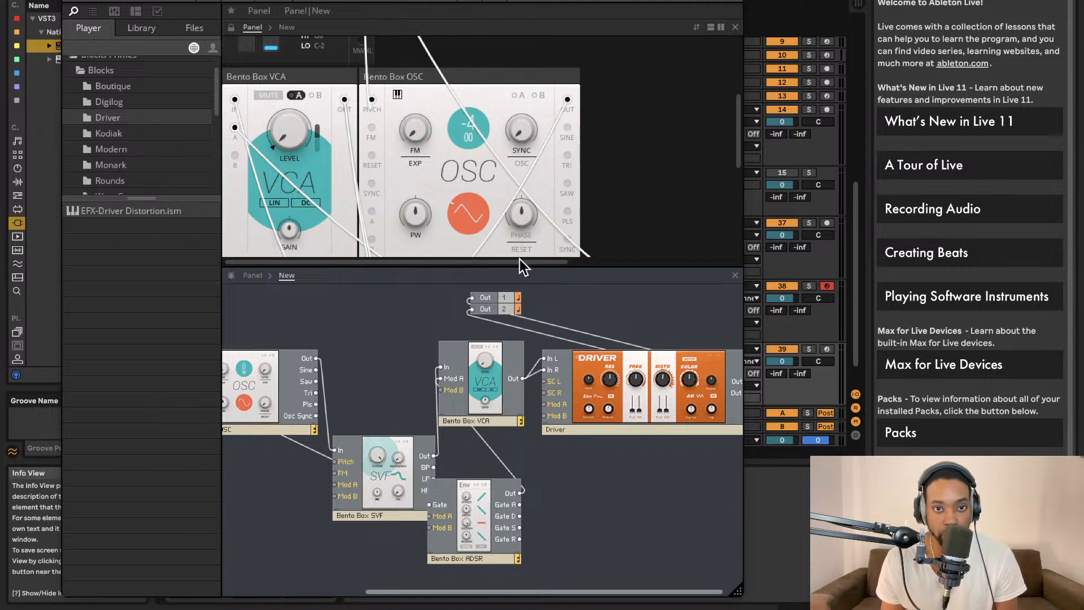
pyautogui.moveTo(475, 239); pyautogui.dragTo(423, 0)
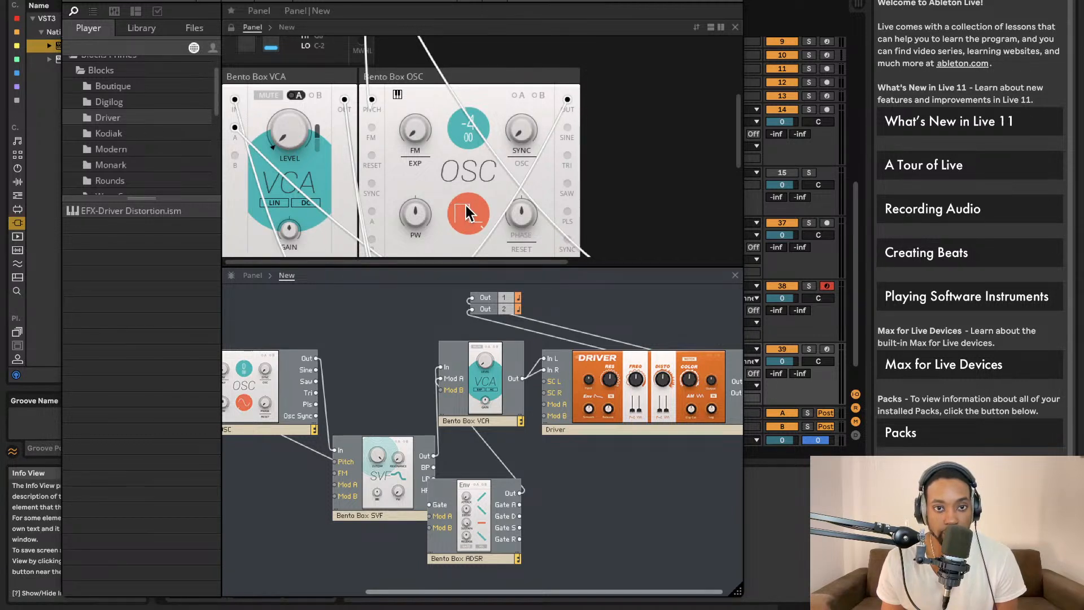
pyautogui.doubleClick(468, 123)
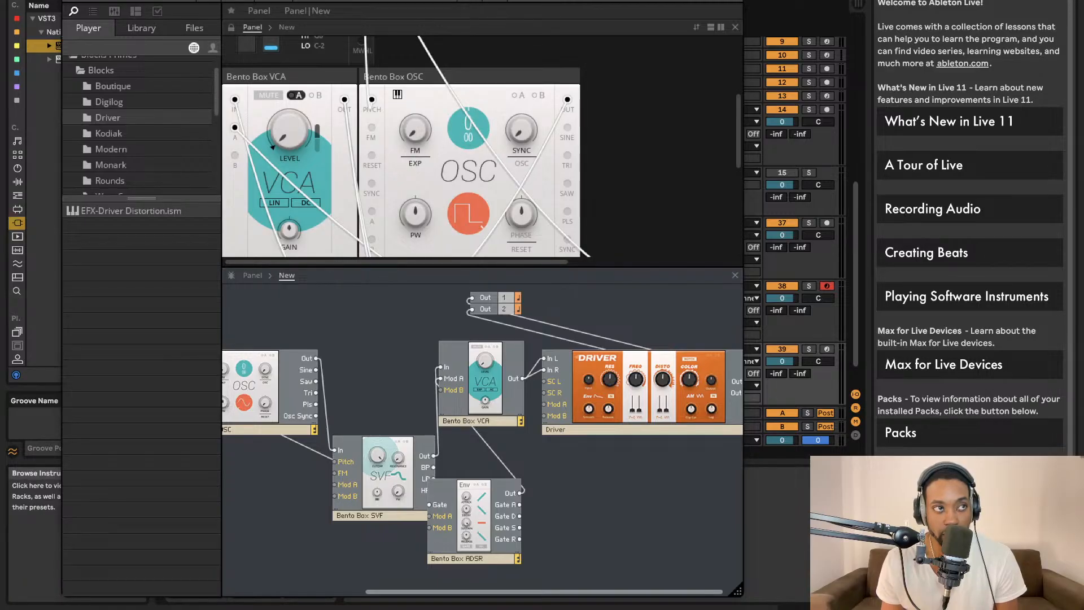
# Find the Rounds Delay in the Blocks Rounds collection and add it to the structure beside the VCA.
pyautogui.click(114, 117)
pyautogui.press('Up')
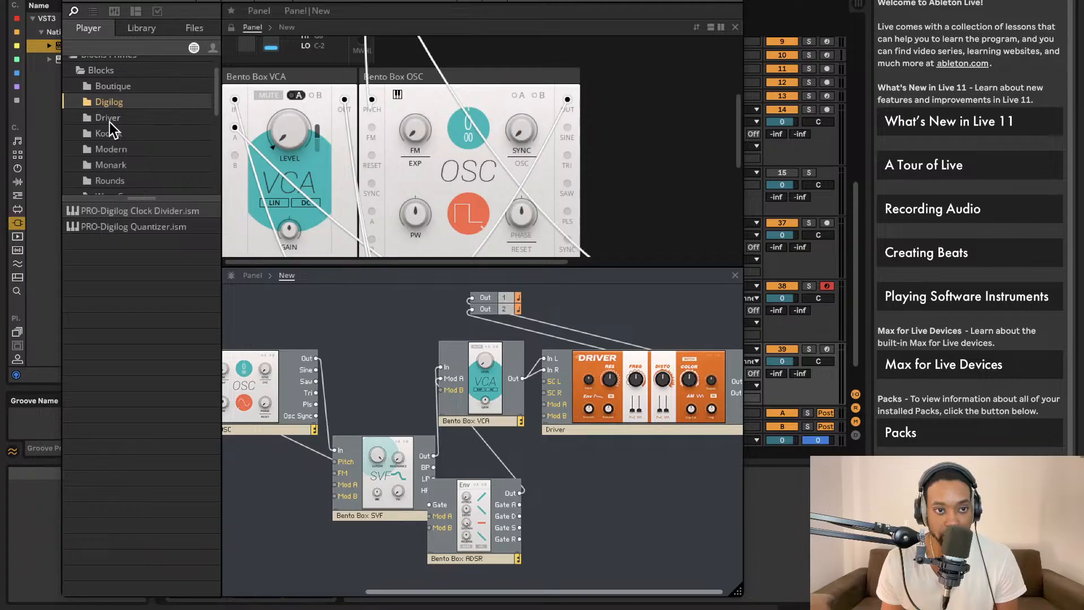
pyautogui.click(110, 122)
pyautogui.click(110, 137)
pyautogui.click(110, 154)
pyautogui.click(114, 100)
pyautogui.click(124, 86)
pyautogui.click(113, 116)
pyautogui.click(113, 129)
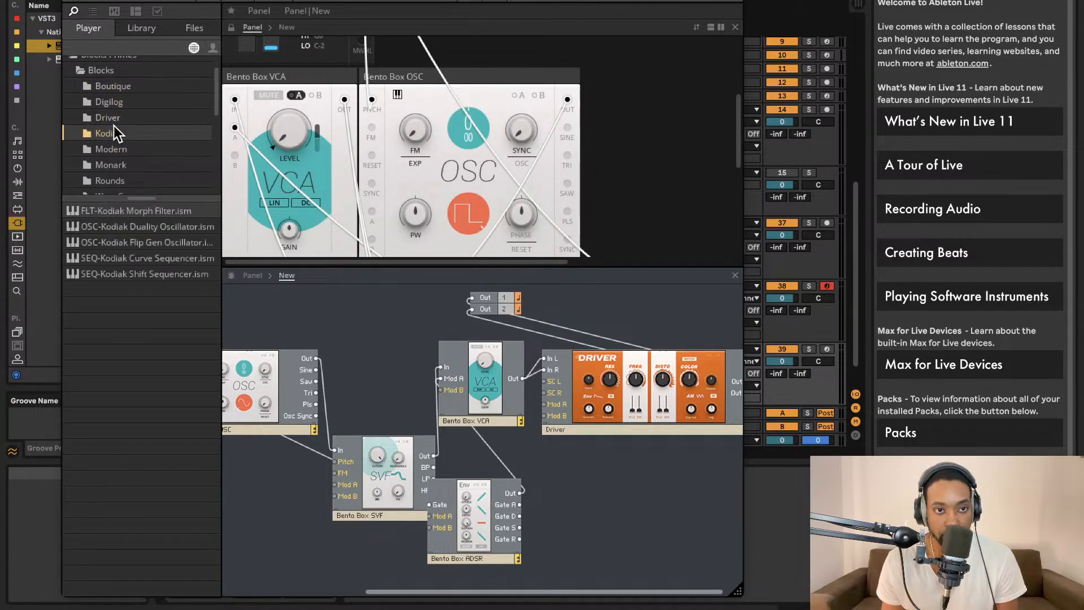
pyautogui.scroll(-2, 123, 152)
pyautogui.click(112, 122)
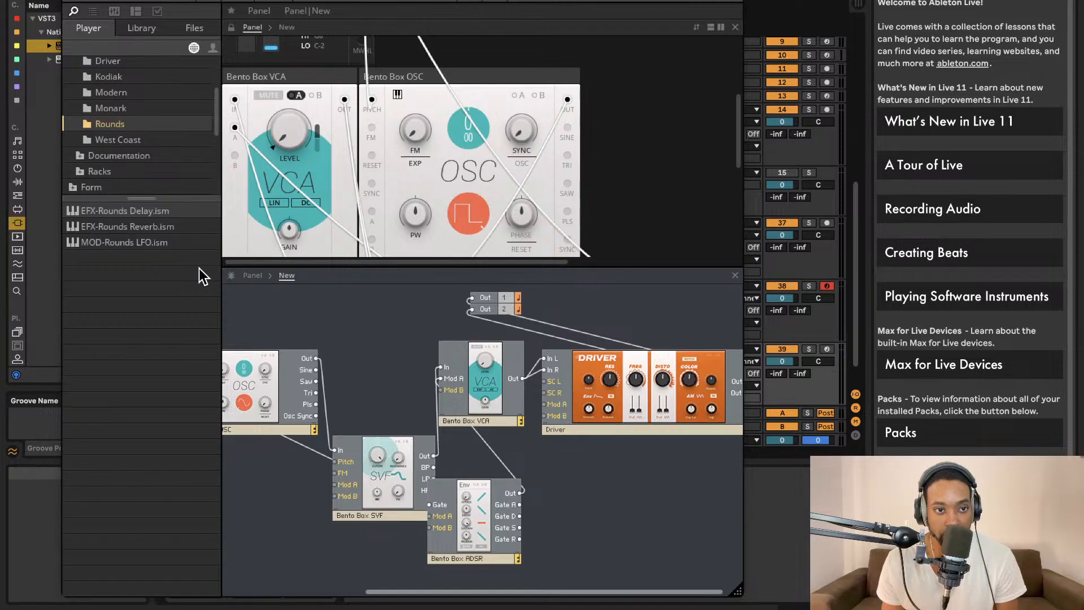
pyautogui.moveTo(152, 218); pyautogui.dragTo(488, 376)
# Wire the Rounds Delay between the VCA and main outputs 1 and 2, and delete the Driver block.
pyautogui.moveTo(642, 386); pyautogui.dragTo(452, 310)
pyautogui.click(698, 381)
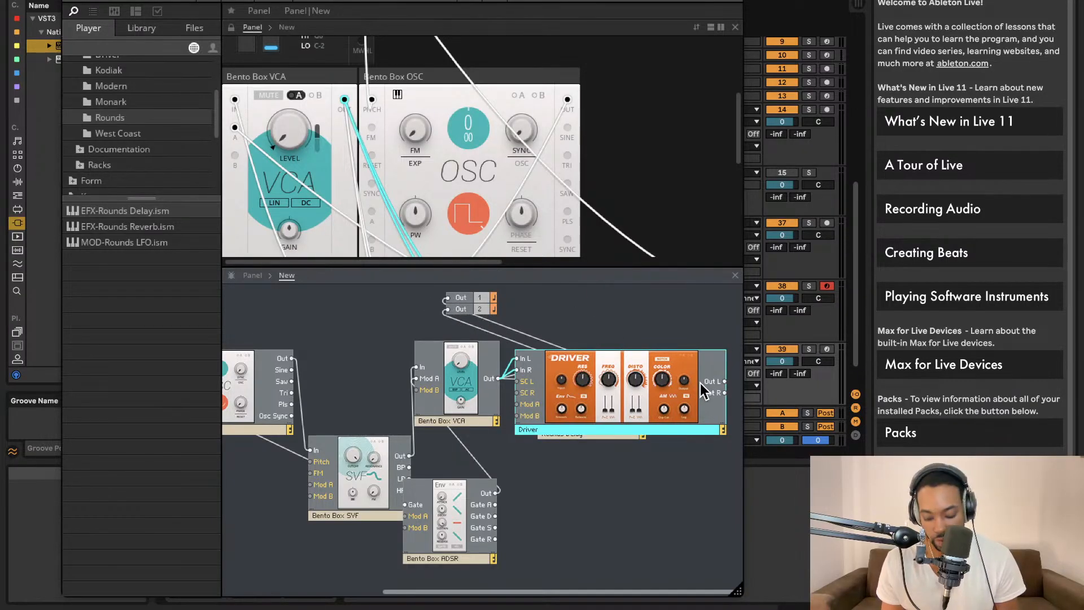
pyautogui.press('Delete')
pyautogui.moveTo(598, 382); pyautogui.dragTo(624, 395)
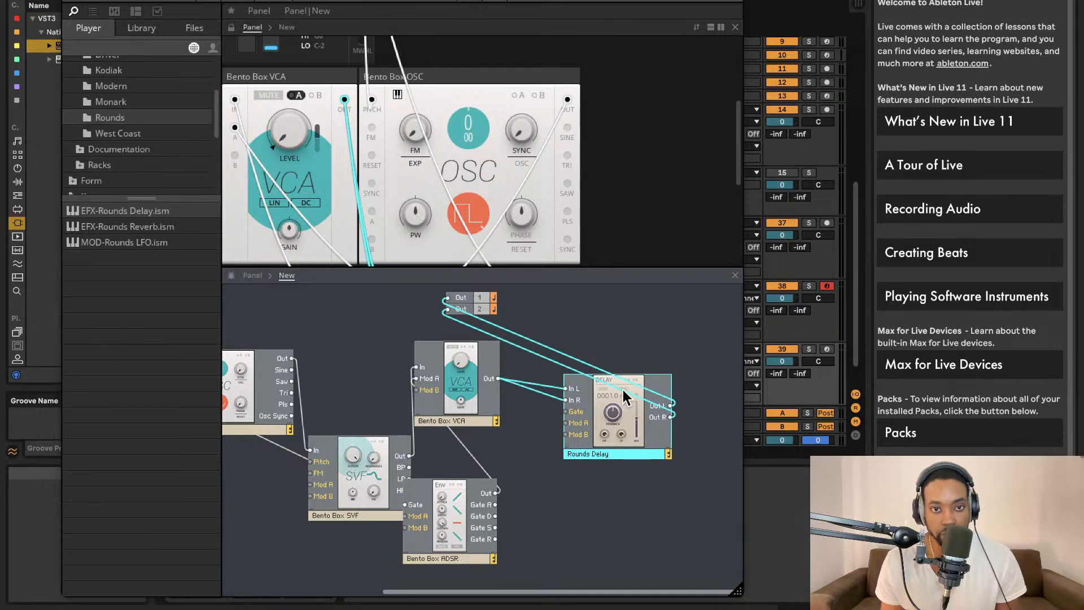
# Arm the duplicated Reaktor 6 track 39 for recording and reposition the plug-in window.
pyautogui.click(826, 349)
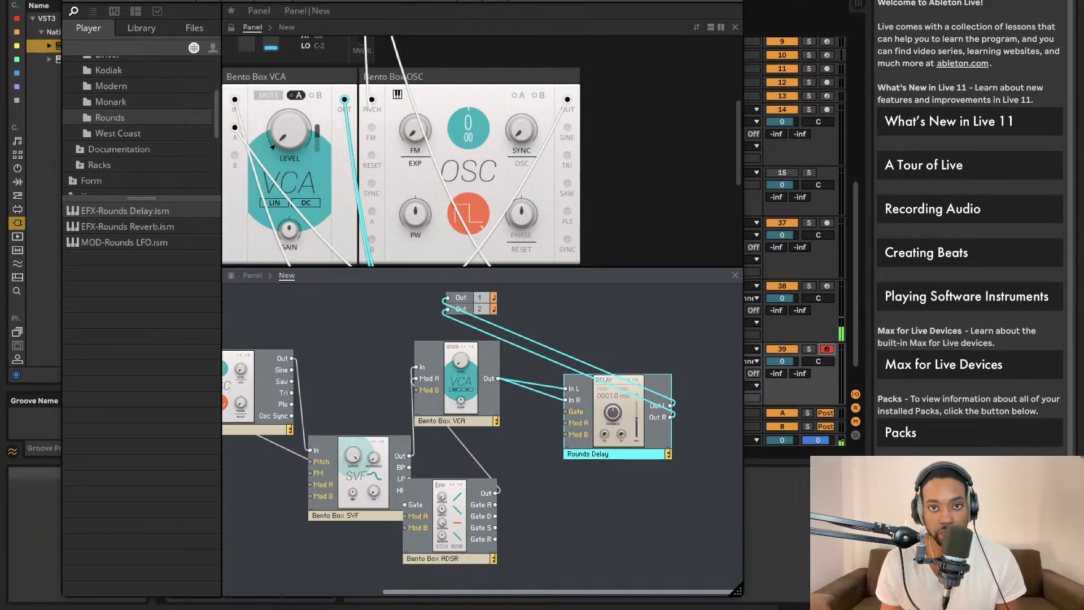
pyautogui.moveTo(599, 2); pyautogui.dragTo(664, 0)
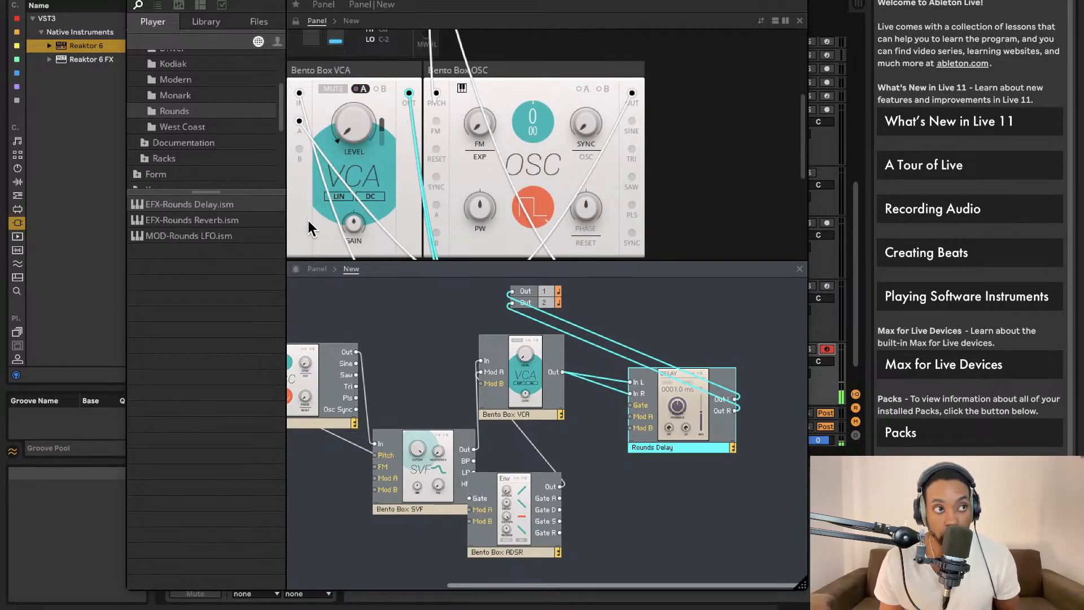
pyautogui.moveTo(437, 0); pyautogui.dragTo(405, 2)
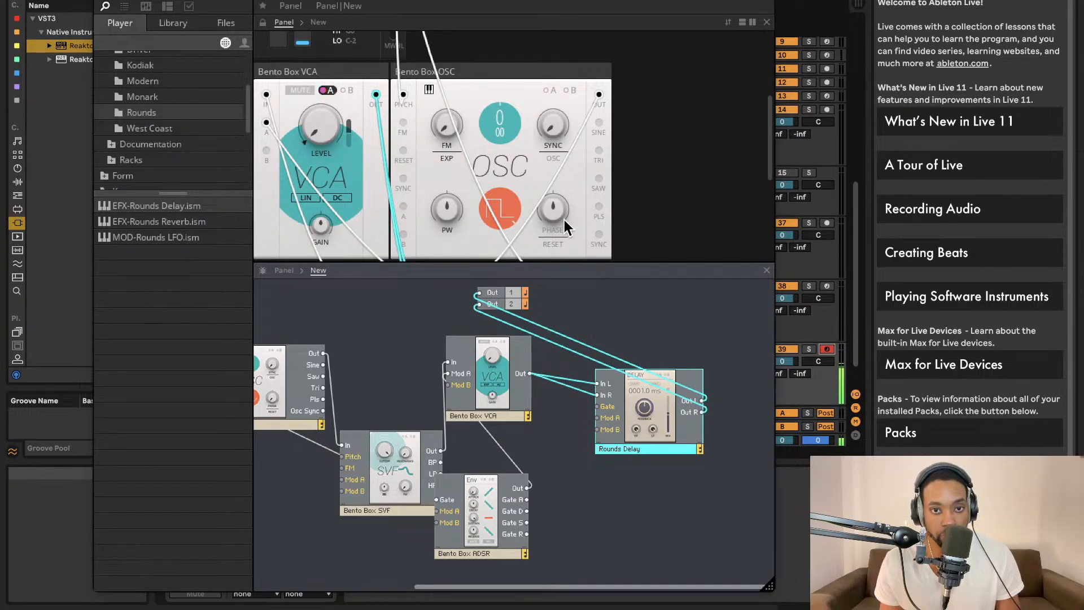
# Move the Bento Box ADSR block below the VCA and set the envelope's sustain to 37.6.
pyautogui.scroll(-3, 522, 202)
pyautogui.moveTo(497, 536); pyautogui.dragTo(527, 507)
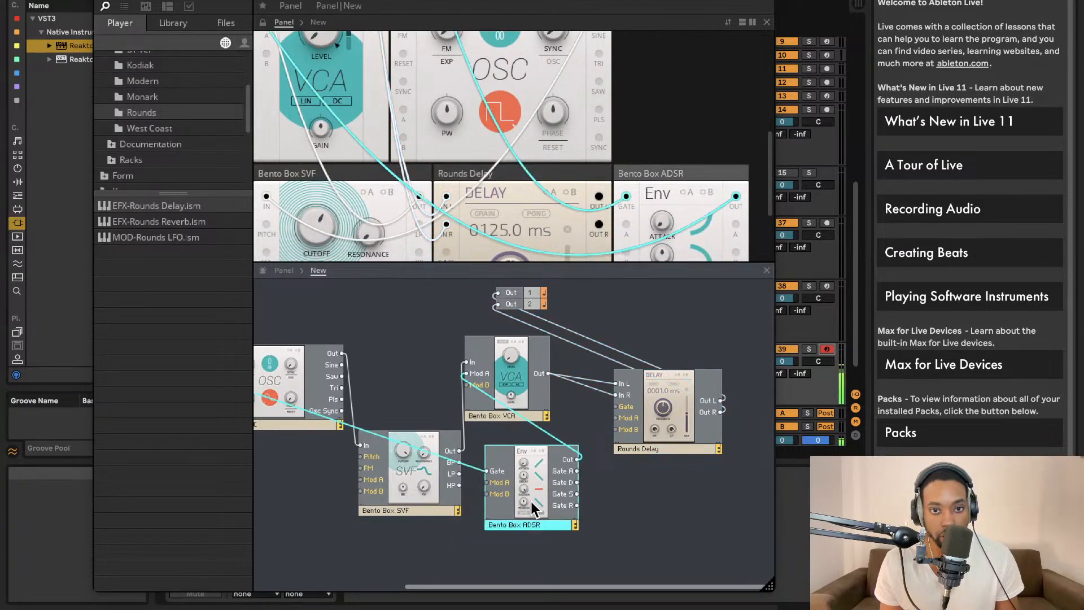
pyautogui.scroll(-3, 434, 130)
pyautogui.click(661, 185)
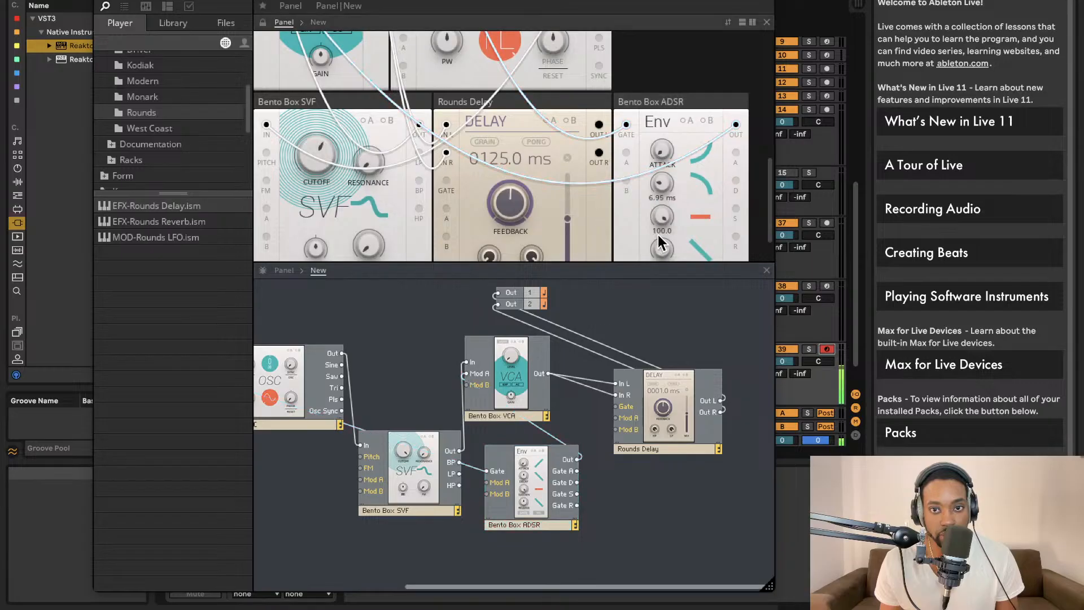
pyautogui.moveTo(658, 221); pyautogui.dragTo(643, 413)
pyautogui.moveTo(663, 220); pyautogui.dragTo(647, 103)
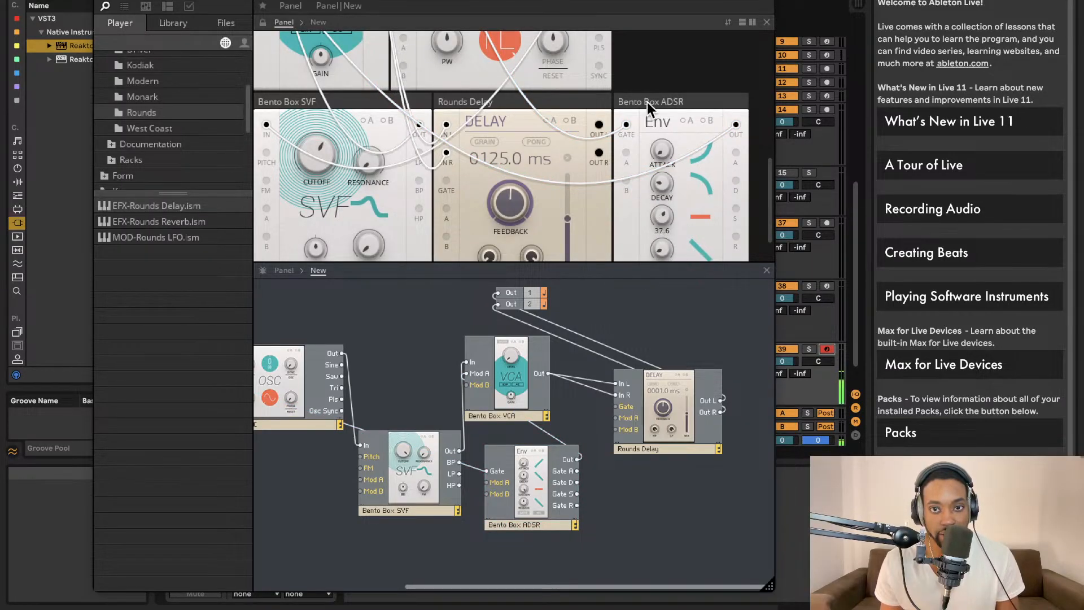
# Adjust the ADSR envelope's attack and decay, and move its block in front of the SVF filter.
pyautogui.moveTo(673, 169); pyautogui.dragTo(668, 162)
pyautogui.moveTo(668, 87); pyautogui.dragTo(667, 86)
pyautogui.moveTo(669, 148); pyautogui.dragTo(669, 142)
pyautogui.moveTo(666, 182); pyautogui.dragTo(660, 232)
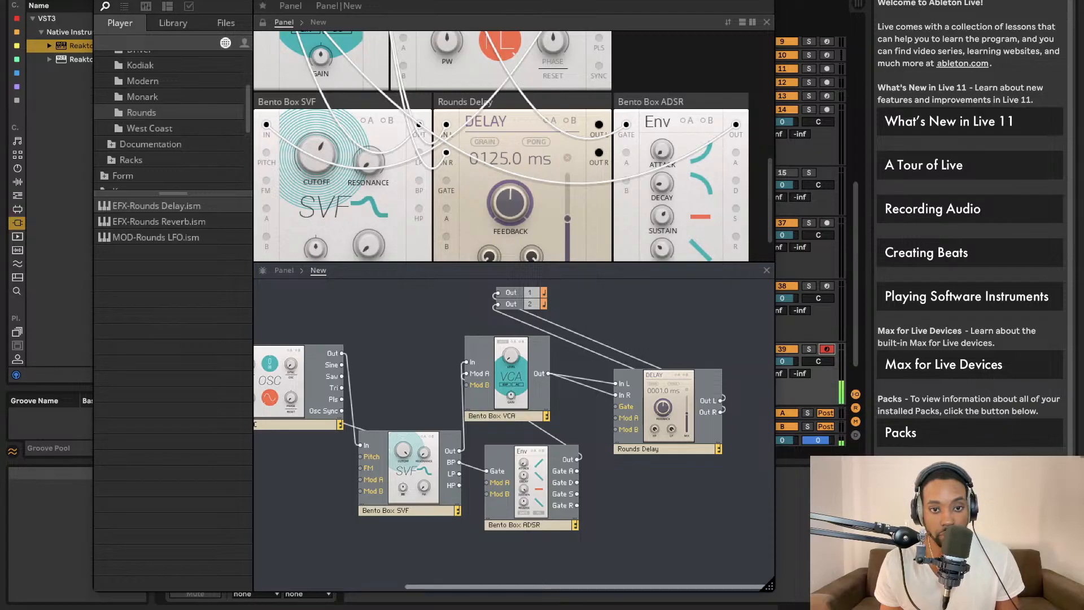
pyautogui.moveTo(524, 482); pyautogui.dragTo(323, 516)
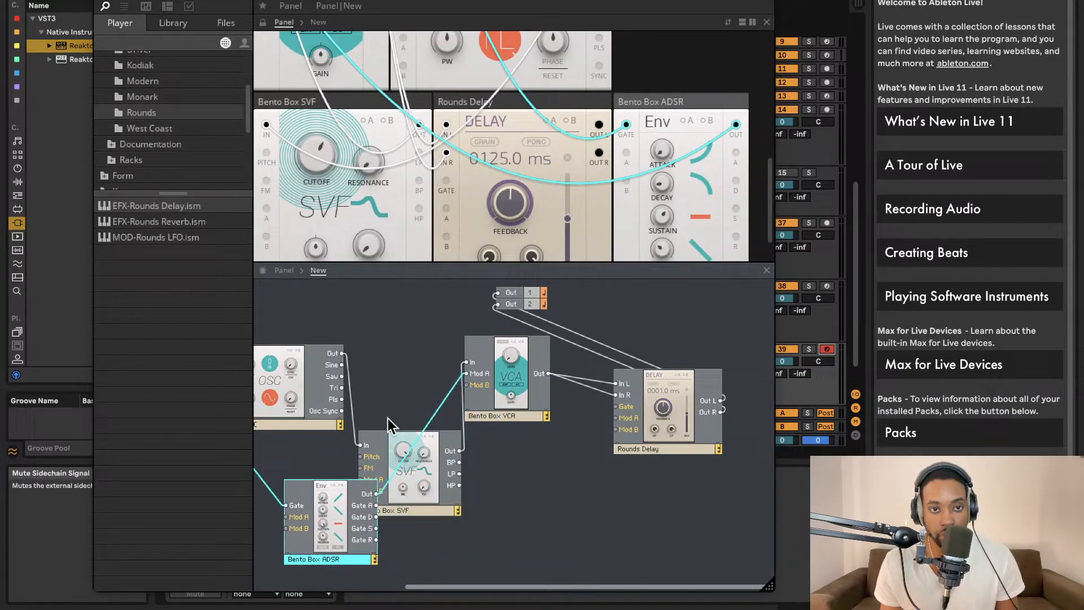
# Turn the Rounds Delay's feedback down to about 3.3 and set its mix to about 65.6.
pyautogui.click(313, 157)
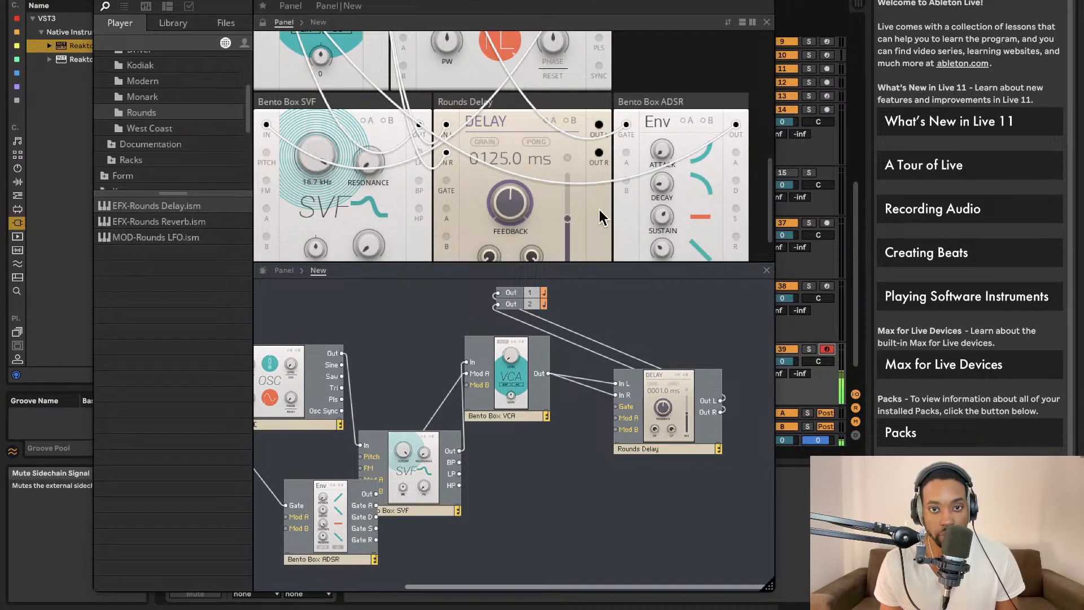
pyautogui.moveTo(498, 205); pyautogui.dragTo(588, 300)
pyautogui.moveTo(568, 223); pyautogui.dragTo(563, 314)
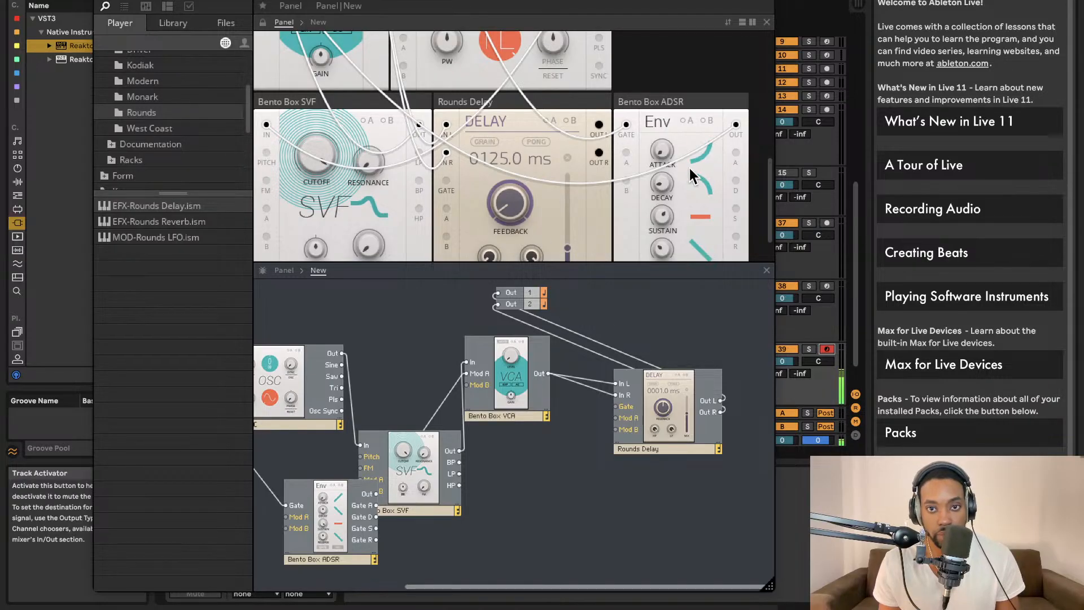
pyautogui.moveTo(655, 228); pyautogui.dragTo(649, 304)
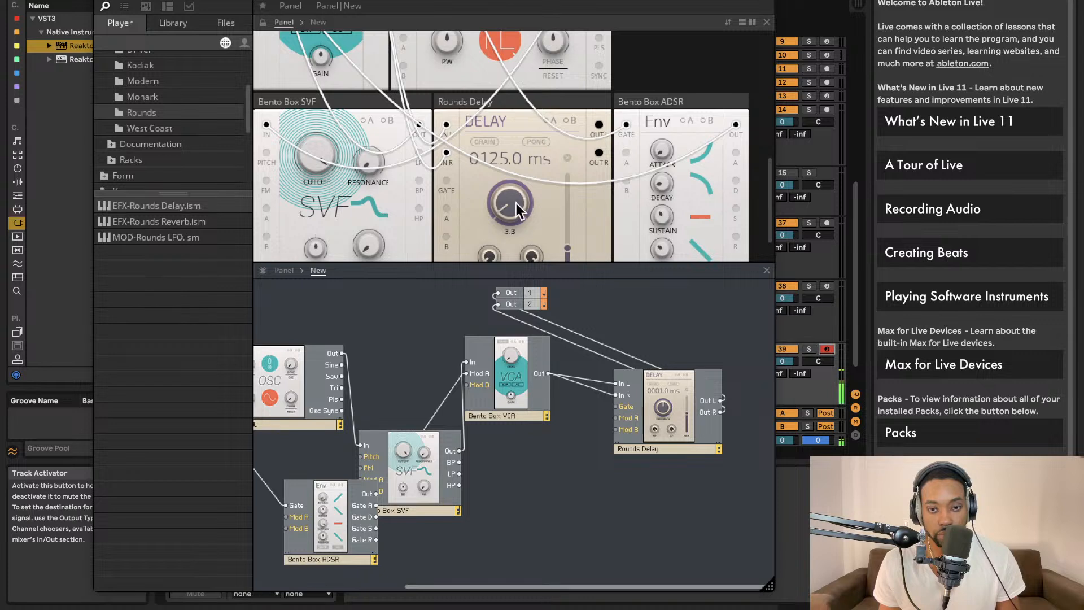
pyautogui.scroll(-2, 574, 234)
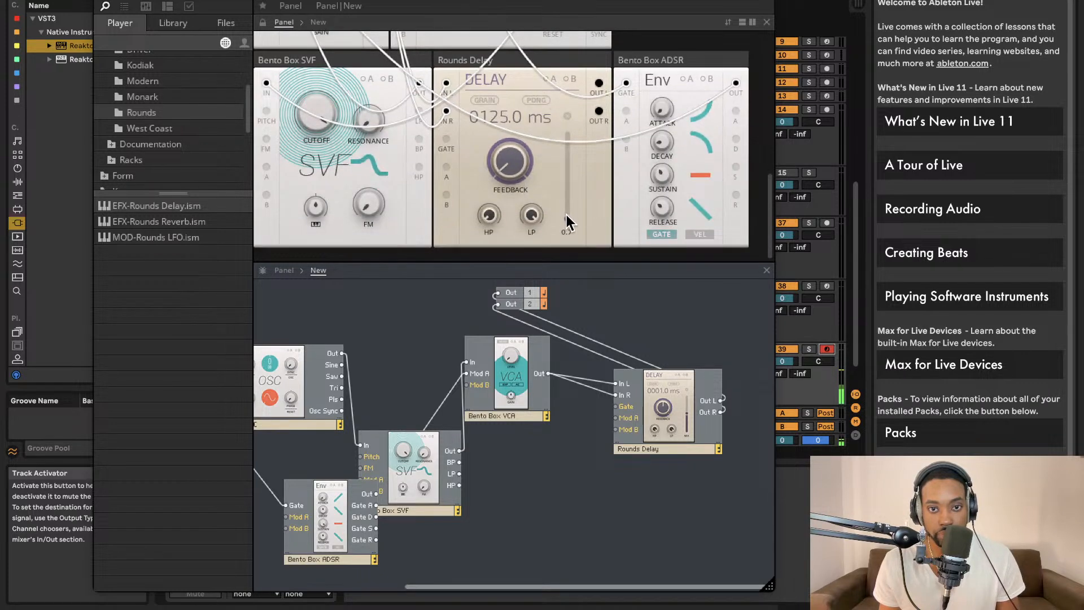
pyautogui.moveTo(567, 215); pyautogui.dragTo(575, 103)
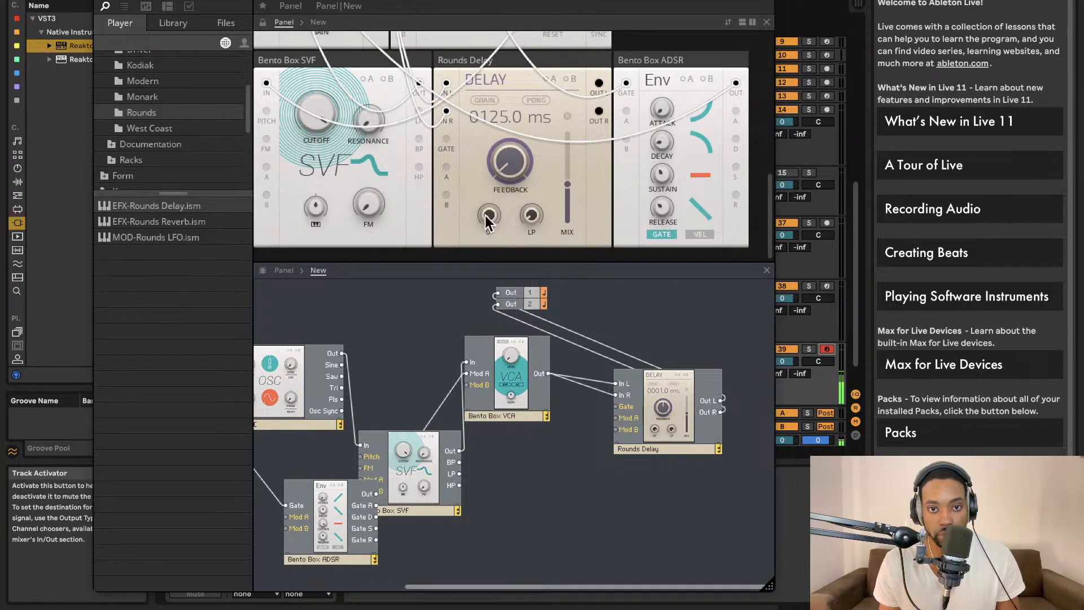
# Raise the Bento Box oscillator's coarse tuning to 8 semitones.
pyautogui.scroll(2, 568, 191)
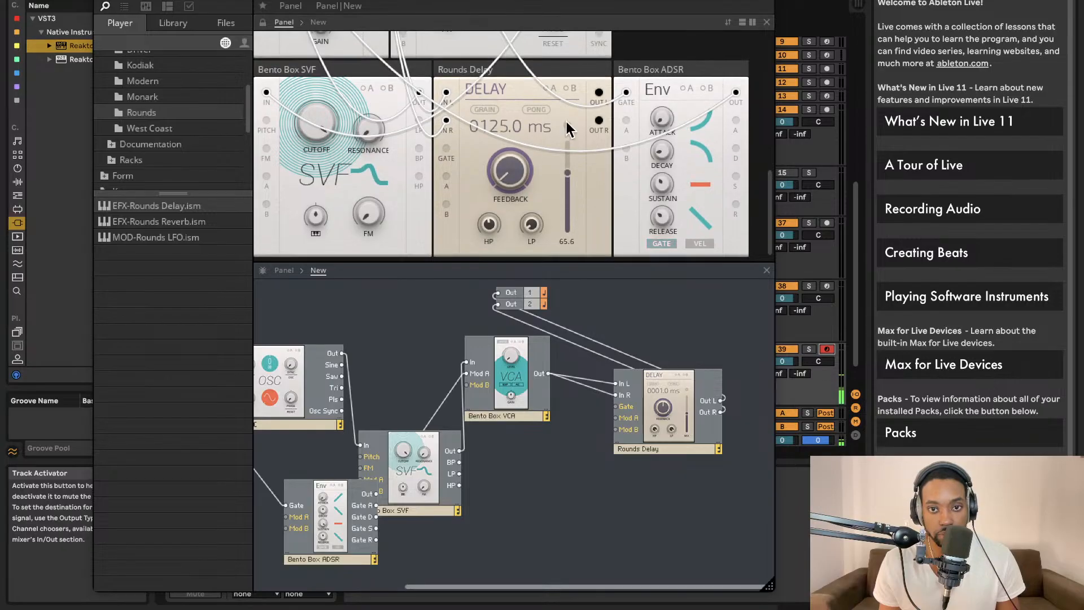
pyautogui.hscroll(-2, 405, 278)
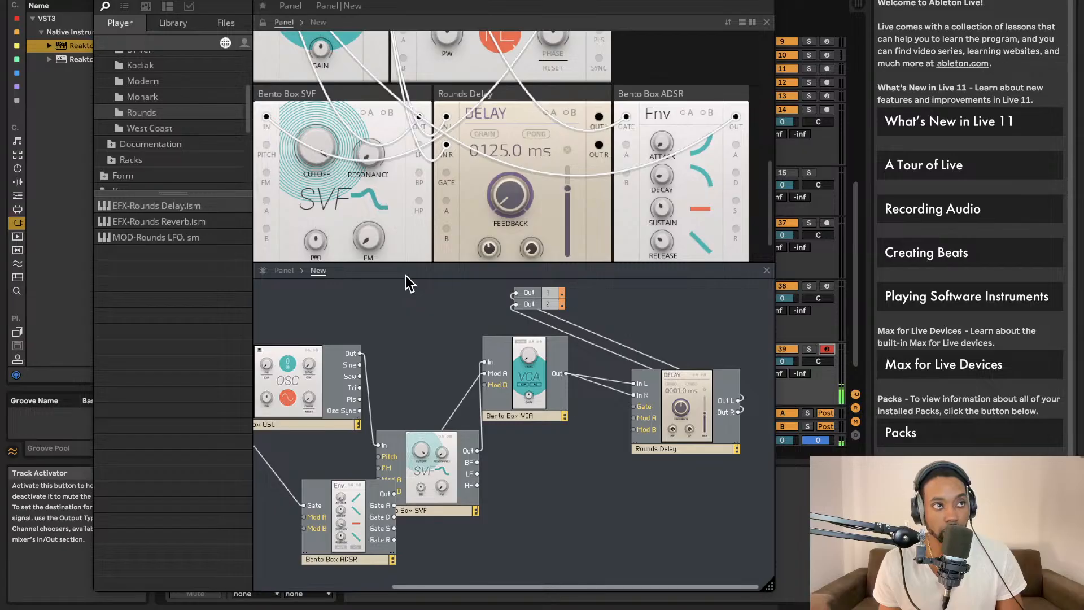
pyautogui.hscroll(-2, 528, 376)
pyautogui.scroll(4, 518, 208)
pyautogui.scroll(5, 511, 153)
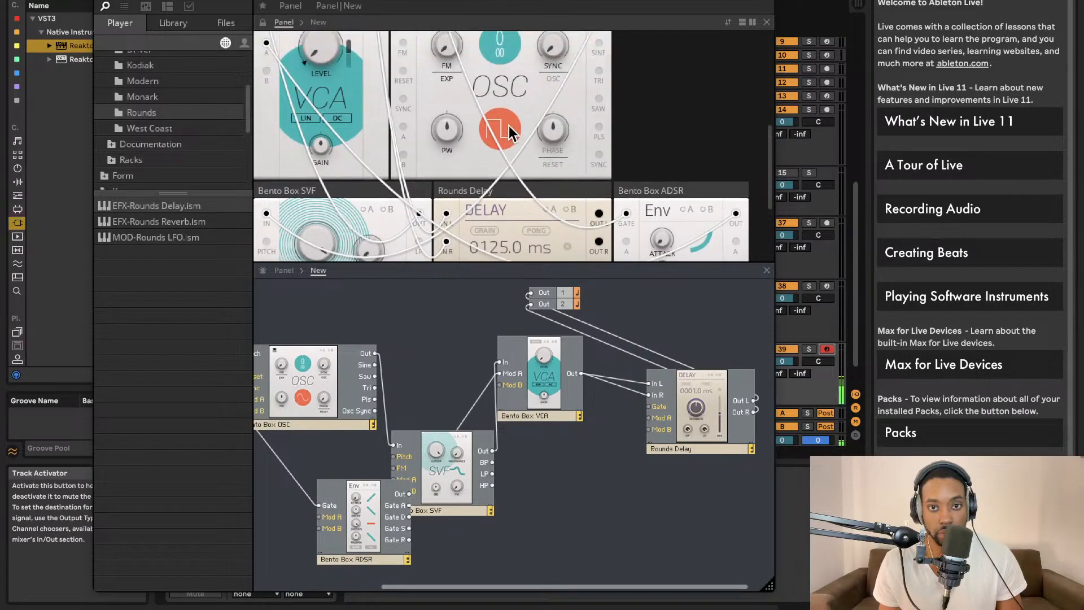
pyautogui.moveTo(500, 87); pyautogui.dragTo(509, 39)
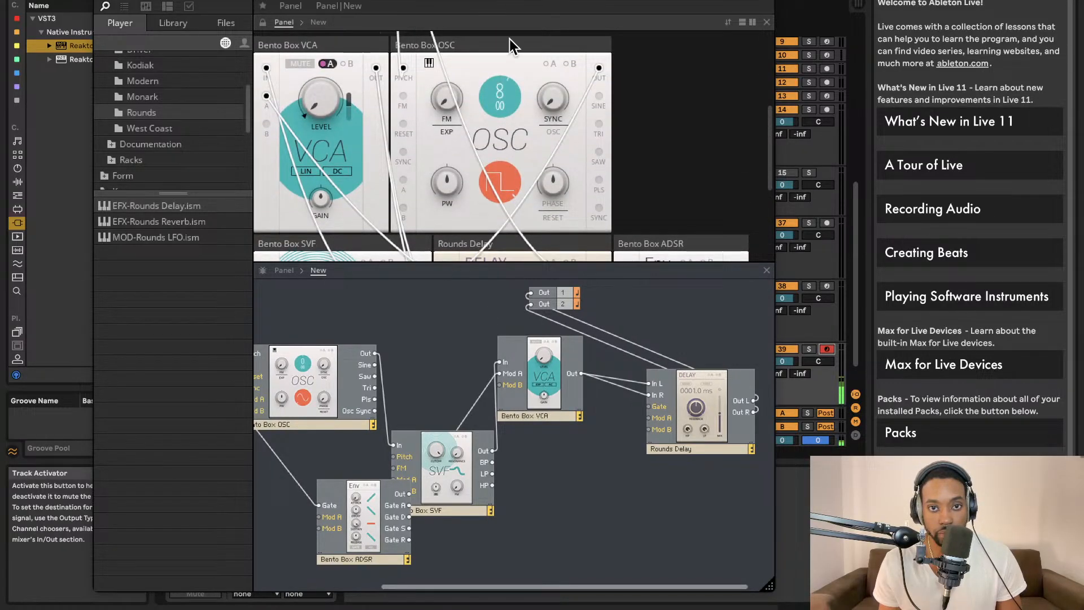
# Delete the Rounds Delay block and wire the Bento Box VCA's output directly to Out 1 and Out 2.
pyautogui.moveTo(500, 76); pyautogui.dragTo(500, 91)
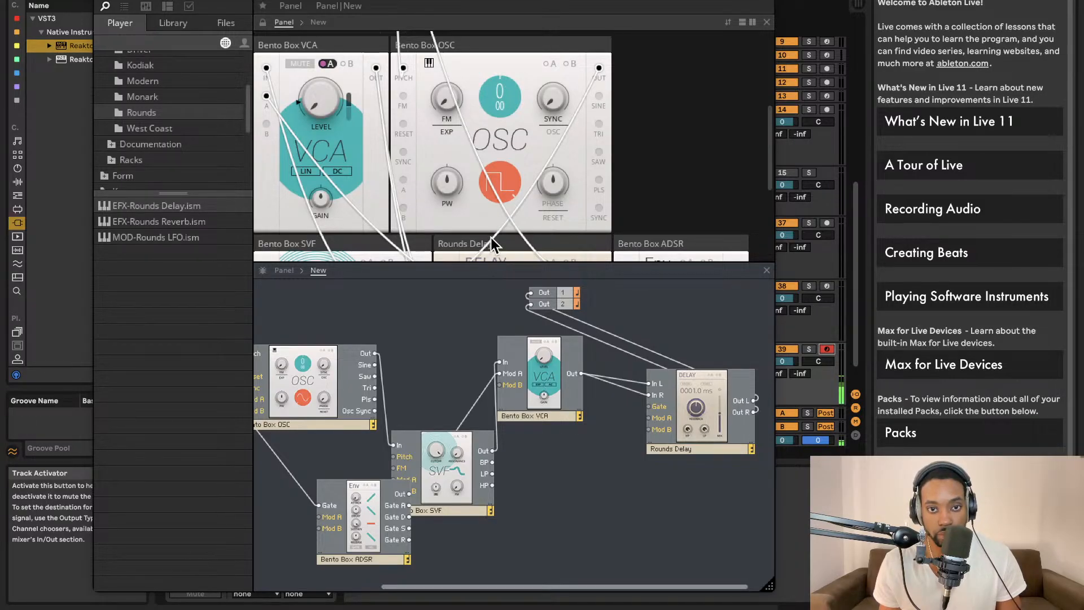
pyautogui.scroll(-3, 545, 214)
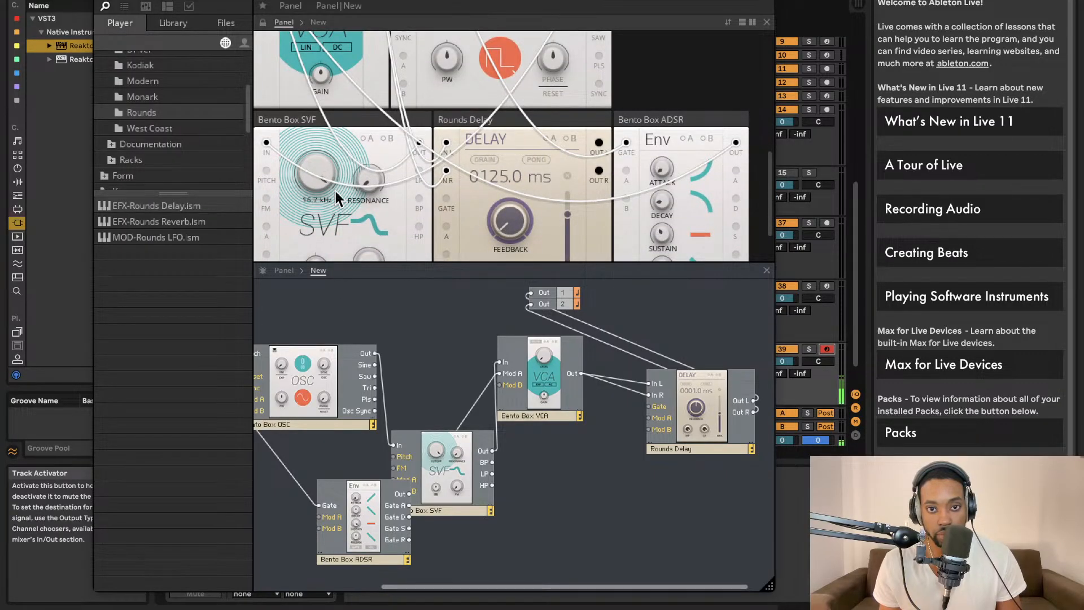
pyautogui.click(692, 432)
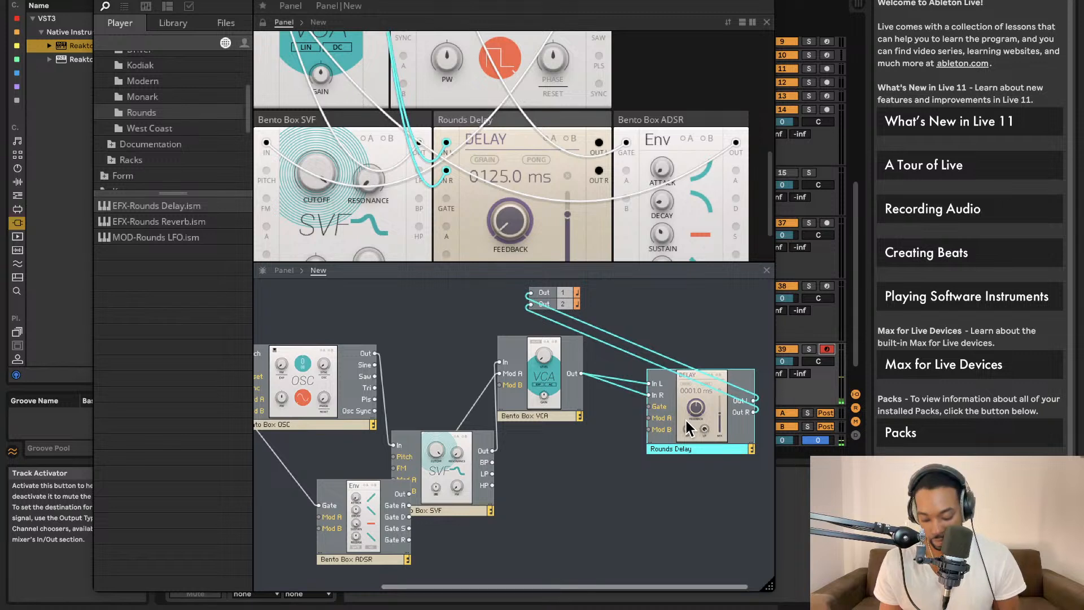
pyautogui.press('Delete')
pyautogui.moveTo(581, 374); pyautogui.dragTo(531, 304)
# Shape the Bento Box ADSR envelope with a 1.43 ms attack, 14.2 ms decay and sustain of 6.0.
pyautogui.moveTo(478, 169); pyautogui.dragTo(481, 118)
pyautogui.moveTo(483, 170); pyautogui.dragTo(484, 303)
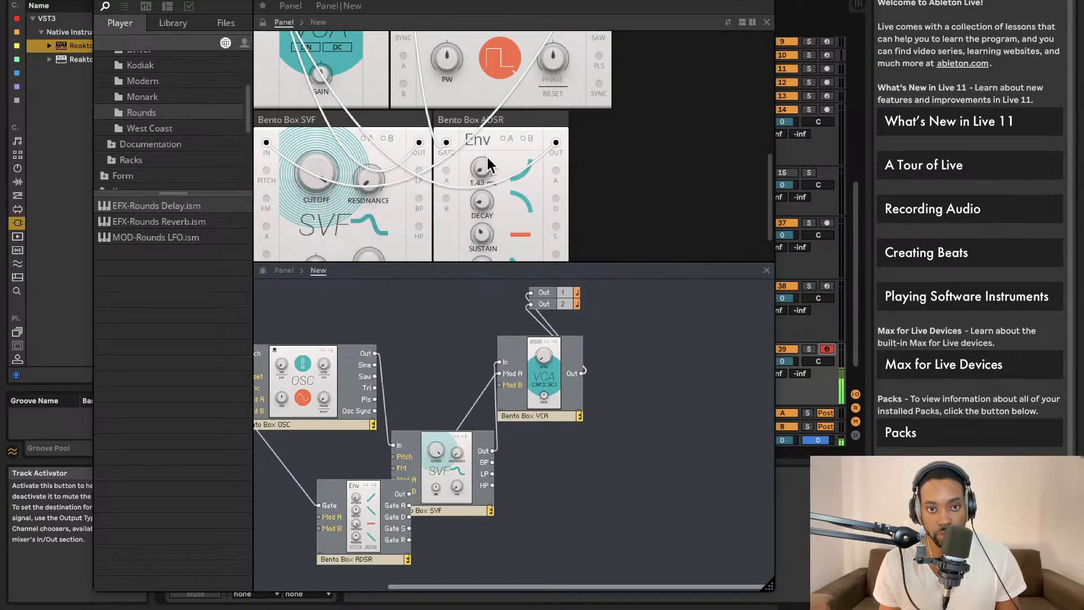
pyautogui.moveTo(478, 207); pyautogui.dragTo(482, 235)
pyautogui.moveTo(515, 69); pyautogui.dragTo(485, 226)
pyautogui.scroll(-2, 486, 219)
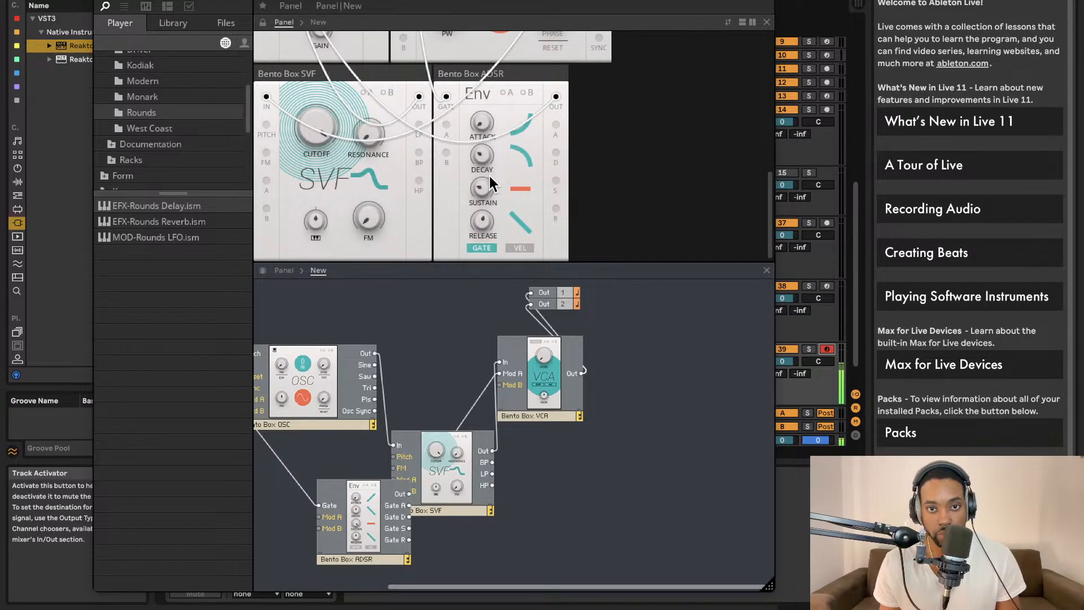
# Add a new Rounds Delay fed by the VCA output on In L and In R, and wire its outputs to Out 1 and Out 2.
pyautogui.moveTo(191, 207); pyautogui.dragTo(582, 373)
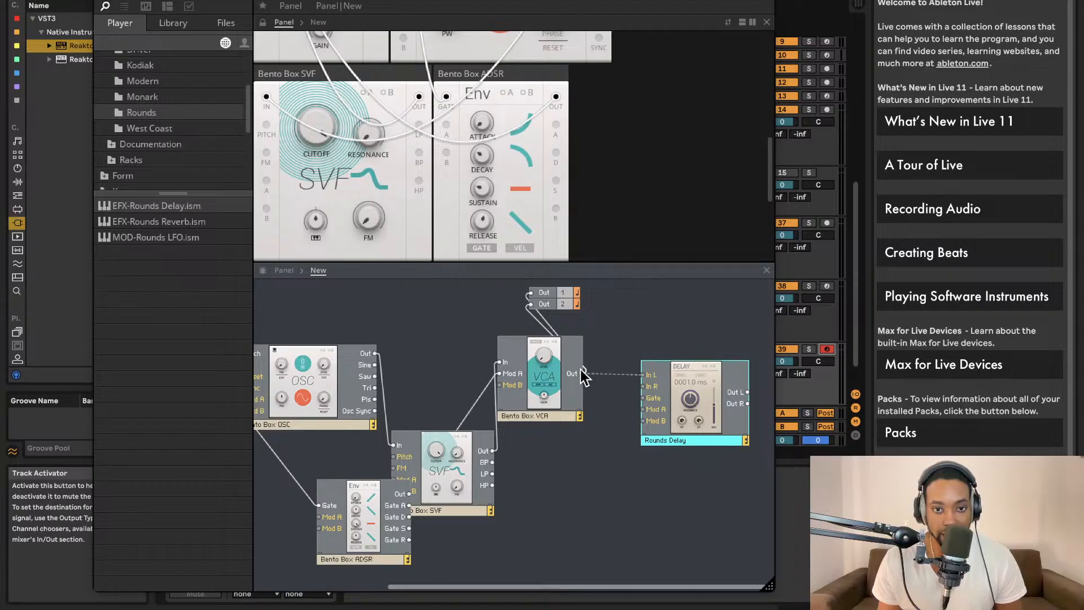
pyautogui.moveTo(647, 386); pyautogui.dragTo(582, 373)
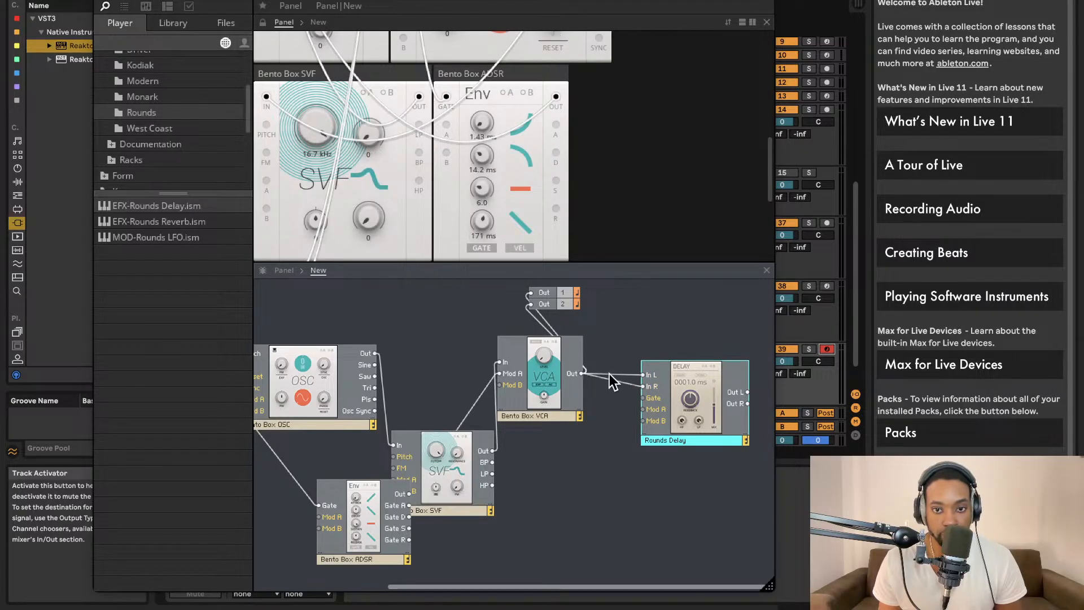
pyautogui.moveTo(749, 391); pyautogui.dragTo(535, 293)
pyautogui.moveTo(748, 404); pyautogui.dragTo(536, 305)
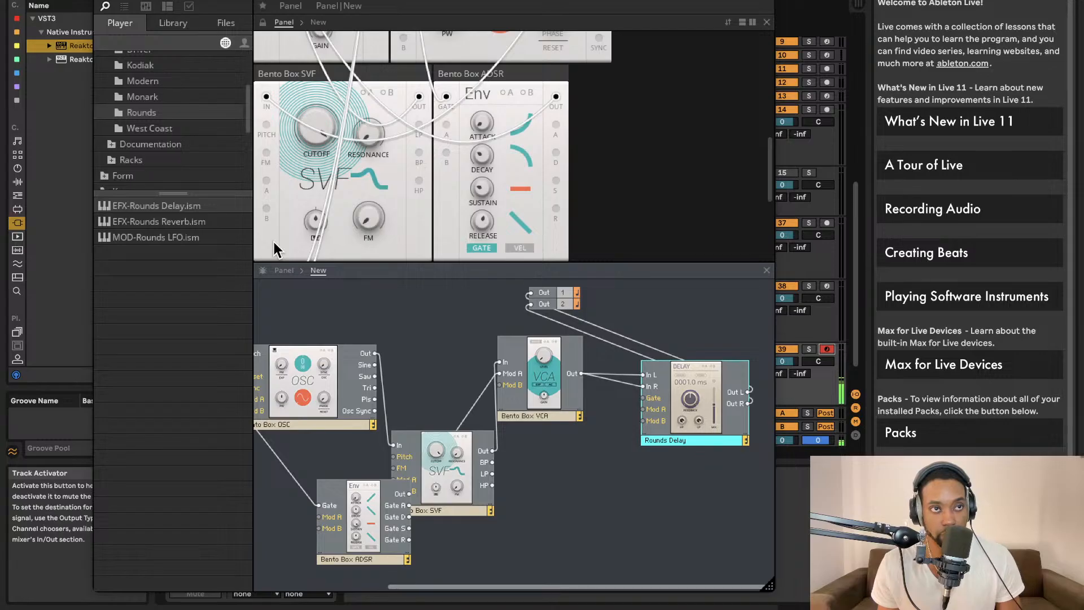
# Move the ADSR block in front of the SVF filter and wire its output to the filter's Mod A input.
pyautogui.hscroll(-5, 429, 395)
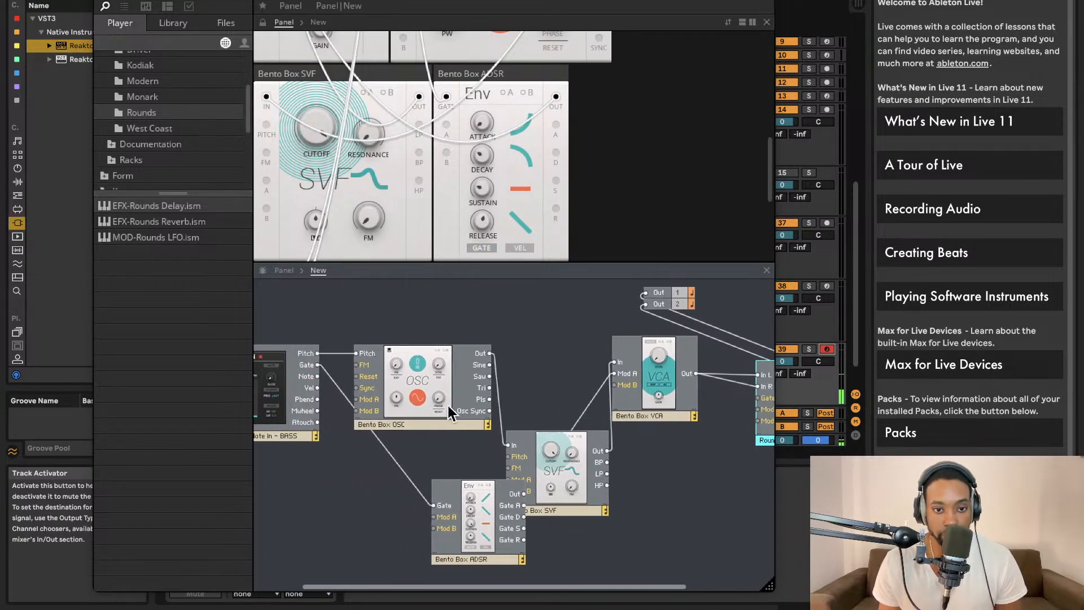
pyautogui.hscroll(-1, 450, 411)
pyautogui.moveTo(394, 506); pyautogui.dragTo(529, 484)
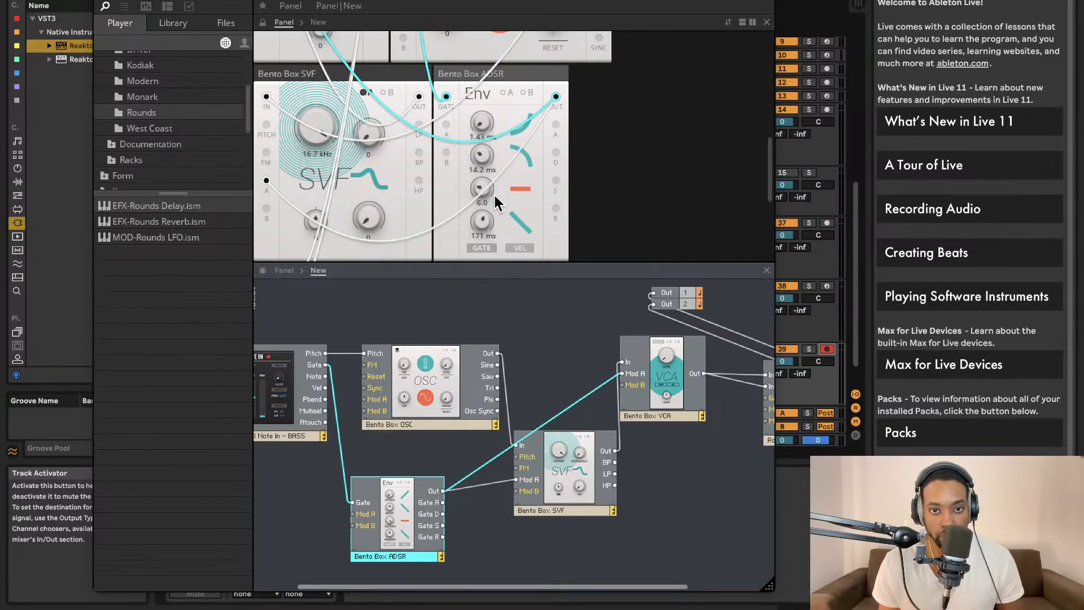
# Lower the ADSR envelope's sustain to 3.2 and set the SVF filter's cutoff to 2.95 kHz with modulation A.
pyautogui.click(480, 201)
pyautogui.click(367, 92)
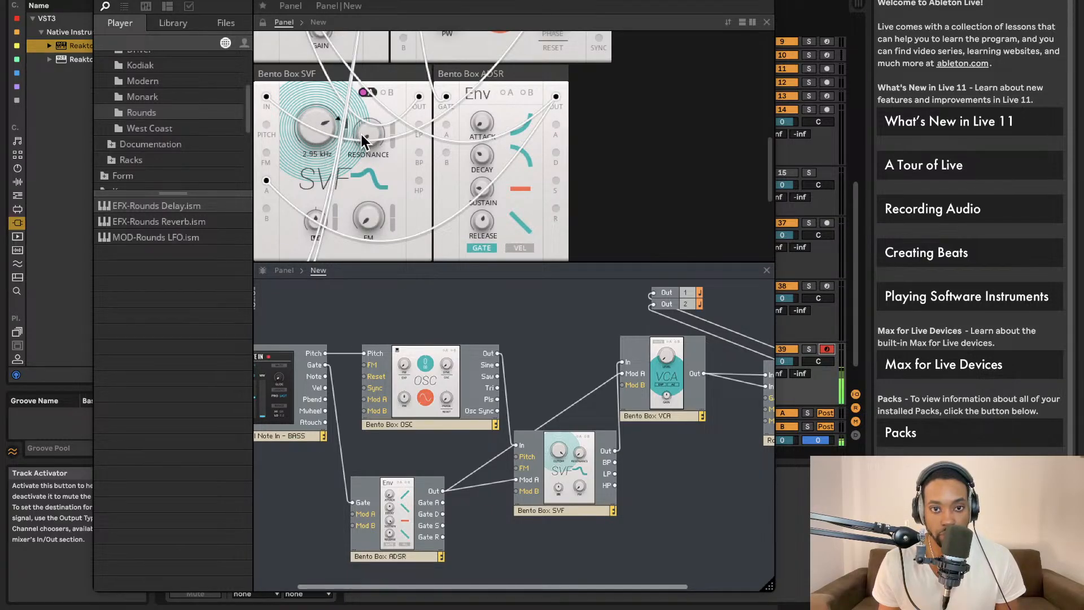
pyautogui.moveTo(363, 135)
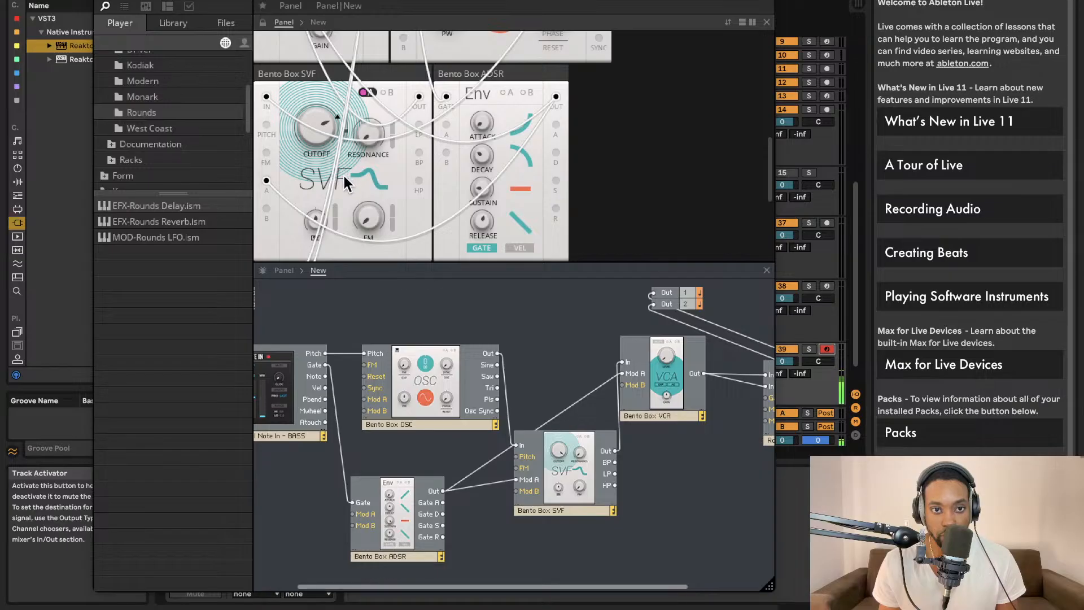
# Remove the wire from the ADSR to the SVF's Mod A input and move the ADSR block below the VCA.
pyautogui.click(489, 474)
pyautogui.click(497, 484)
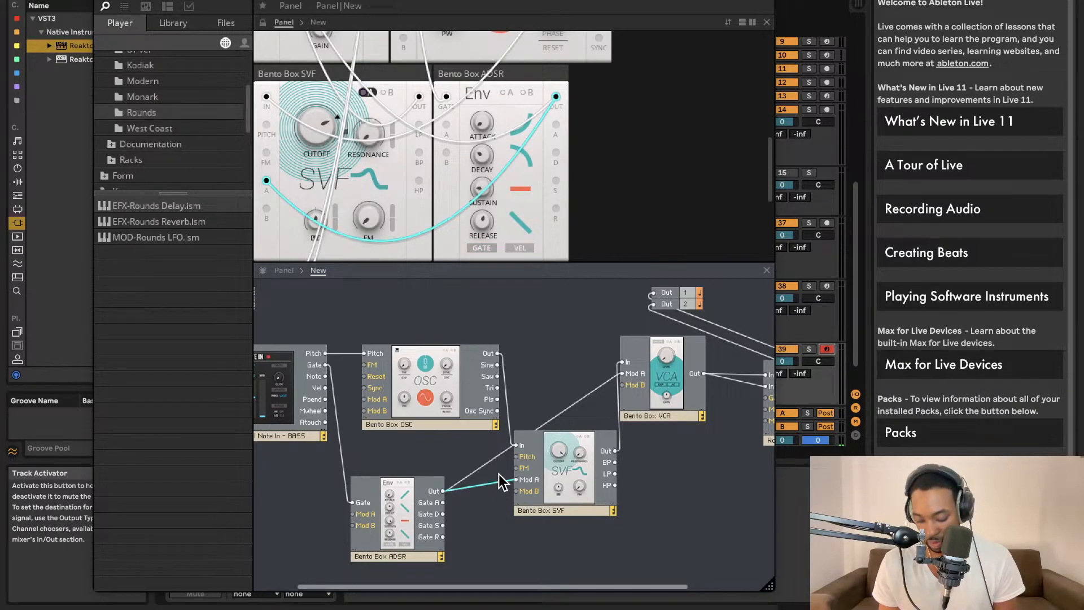
pyautogui.press('Delete')
pyautogui.moveTo(444, 484); pyautogui.dragTo(707, 484)
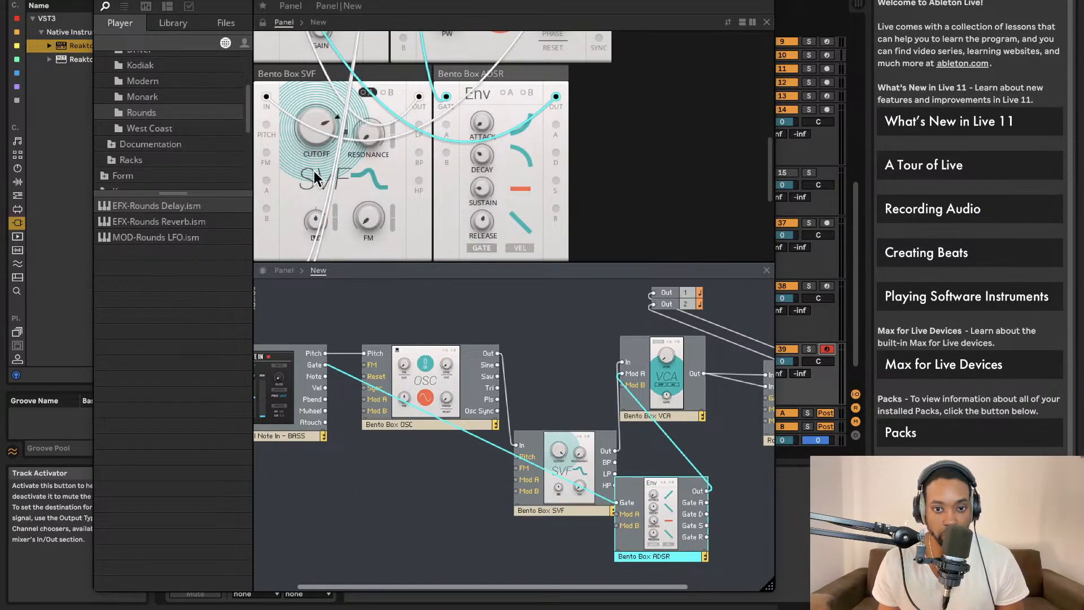
# Duplicate the ADSR block, wire the copy to the SVF's Mod A input and set the copy's release to 1.24 ms.
pyautogui.rightClick(650, 481)
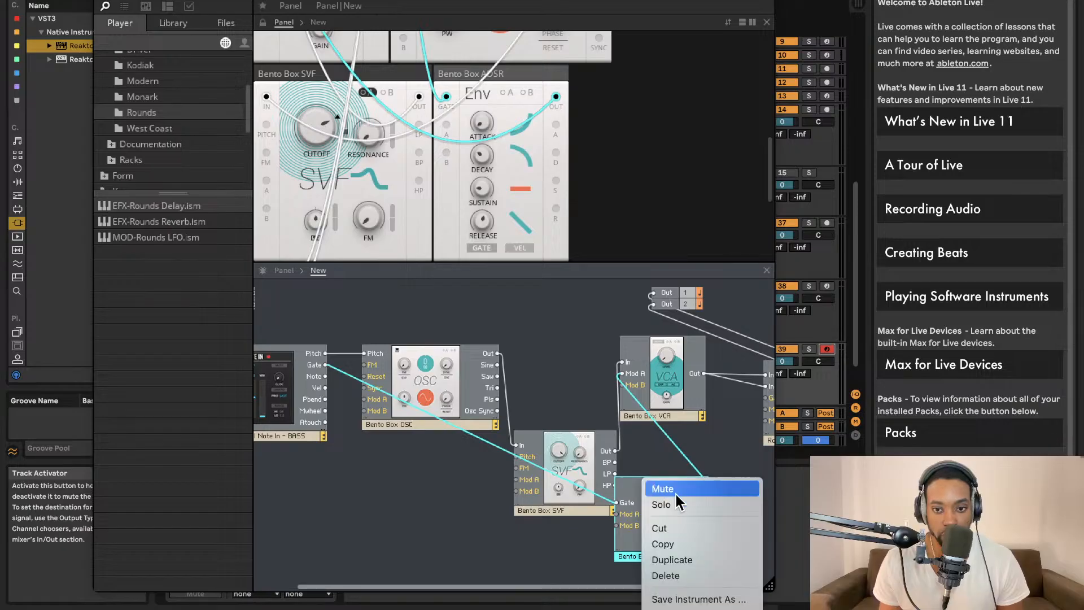
pyautogui.click(672, 560)
pyautogui.moveTo(690, 516); pyautogui.dragTo(402, 508)
pyautogui.moveTo(537, 480); pyautogui.dragTo(535, 479)
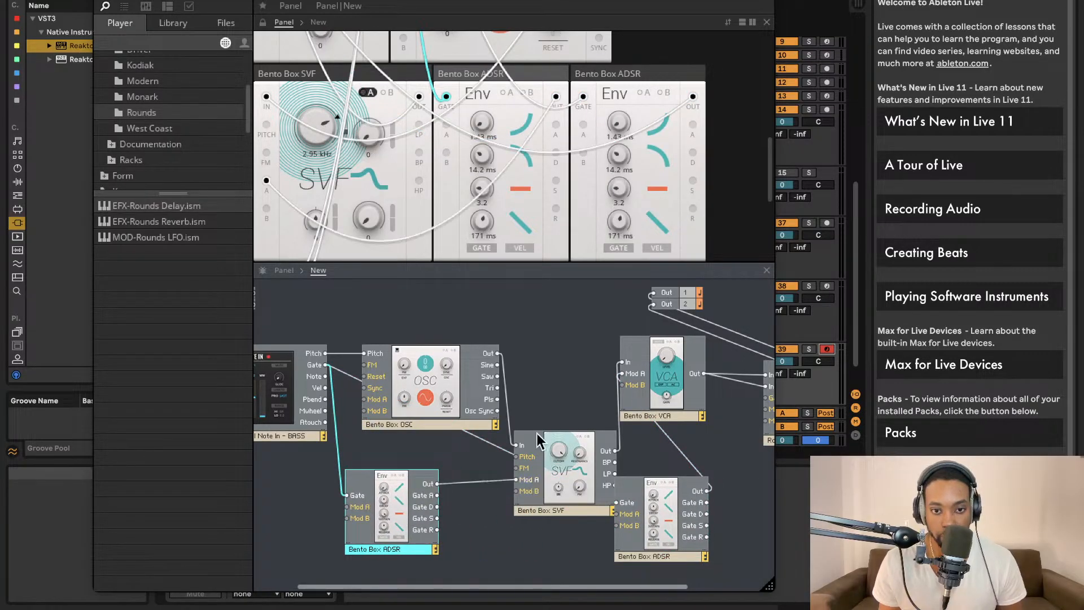
pyautogui.click(349, 100)
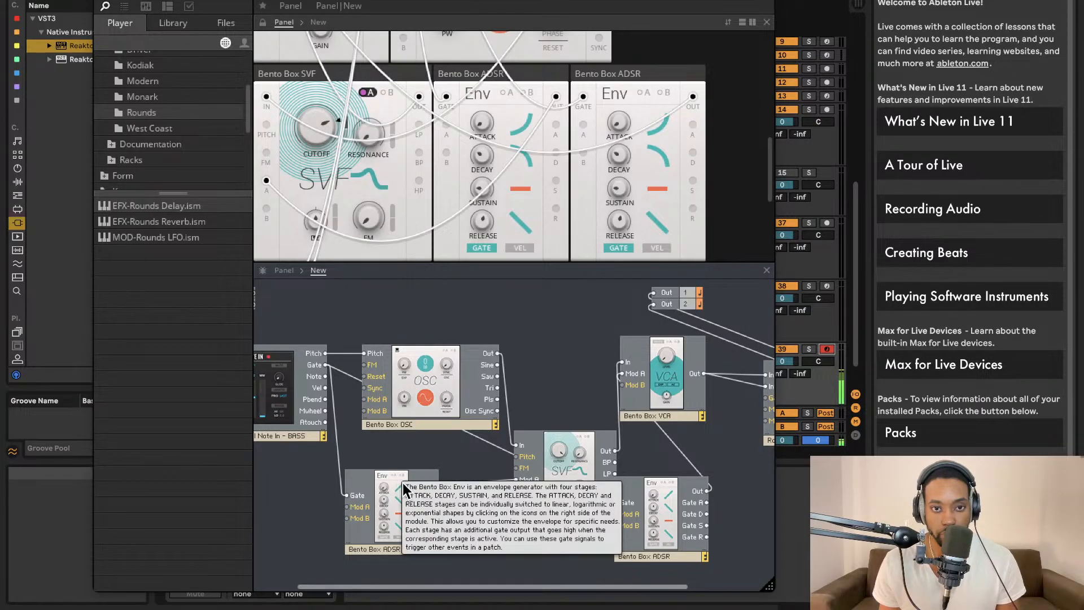
pyautogui.moveTo(492, 127); pyautogui.dragTo(501, 122)
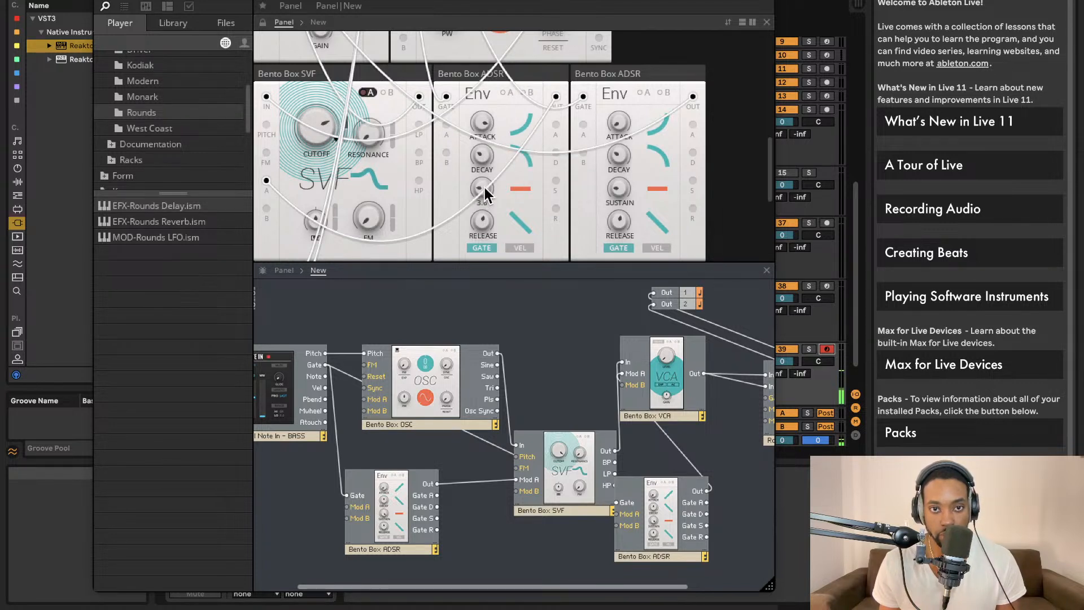
pyautogui.moveTo(483, 147); pyautogui.dragTo(489, 351)
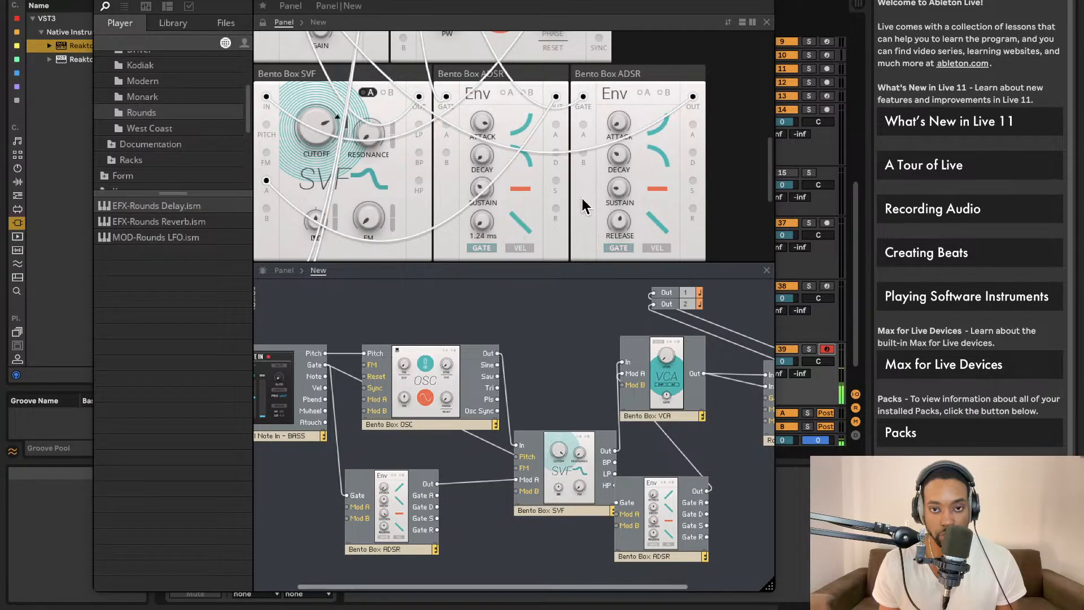
# Delete the duplicated ADSR block and move the SVF filter block down between the oscillator and the remaining ADSR.
pyautogui.click(378, 537)
pyautogui.press('Delete')
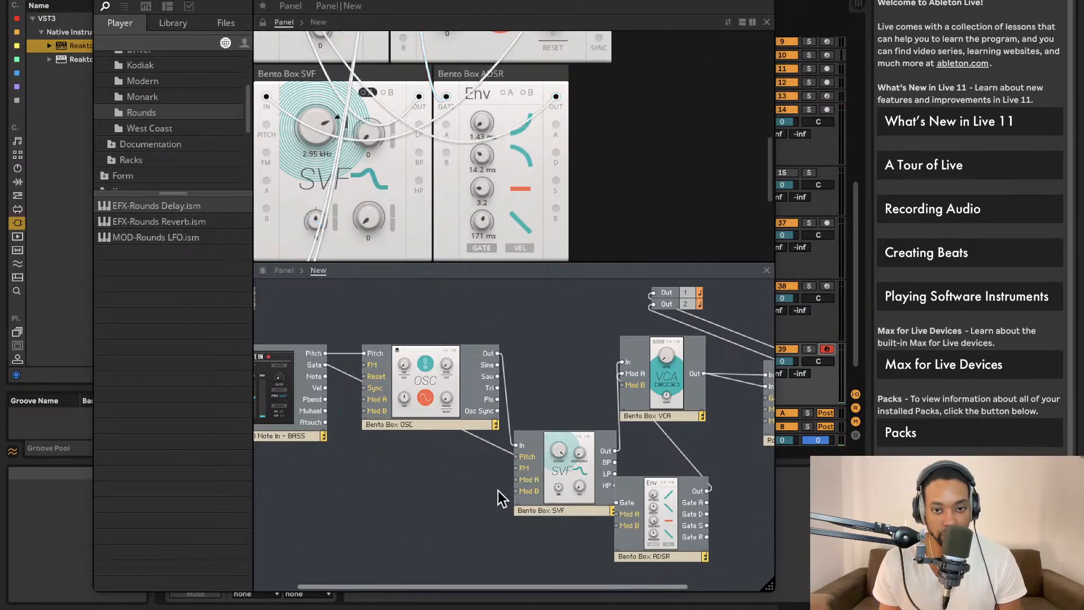
pyautogui.moveTo(577, 503); pyautogui.dragTo(477, 547)
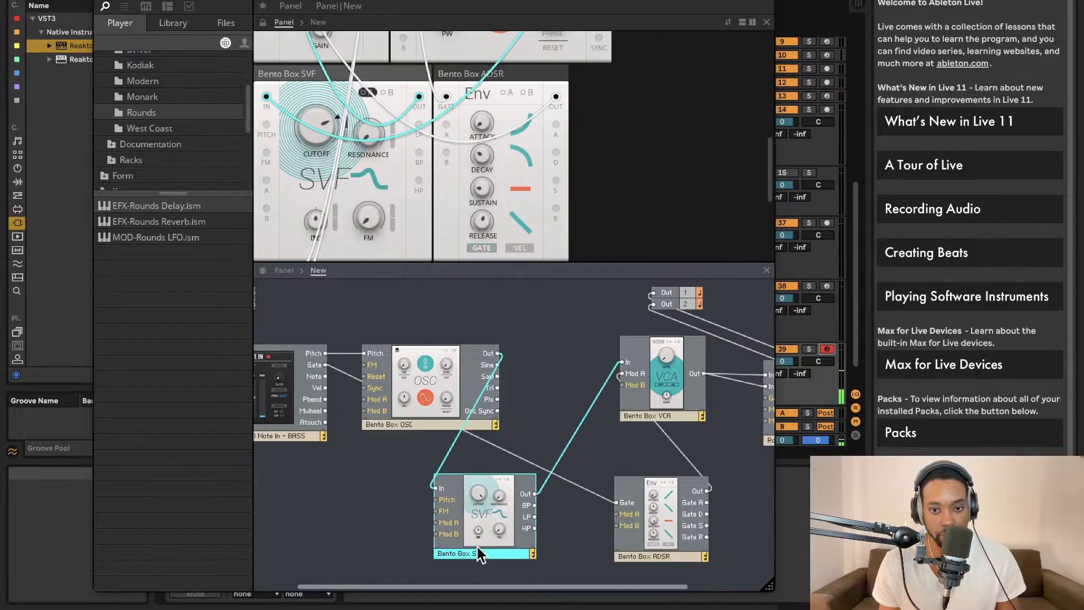
pyautogui.click(323, 121)
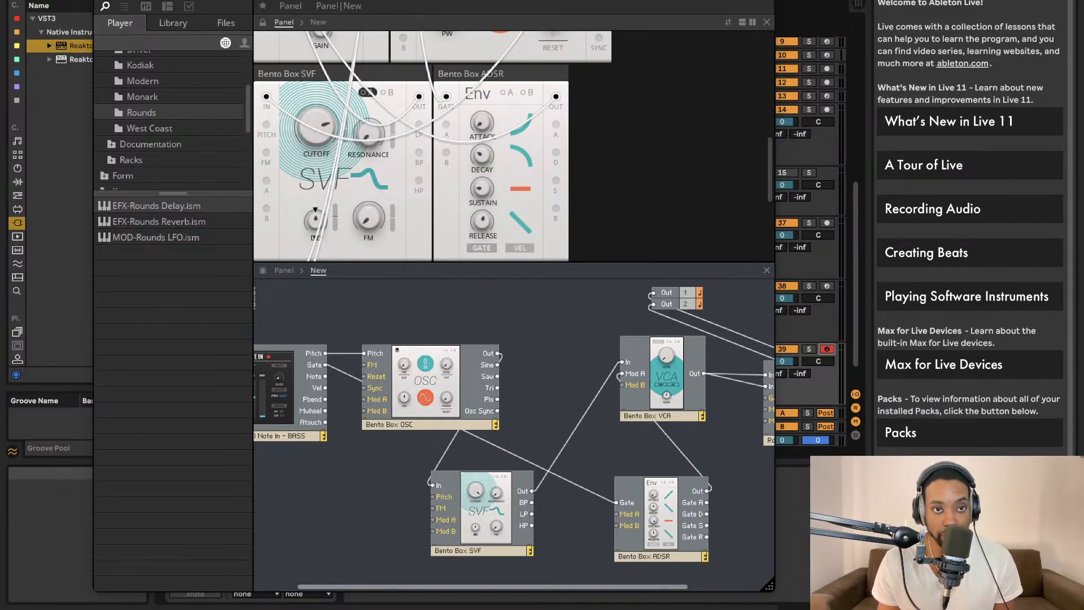
# Save the ensemble as Pluck1trio.ens in the Racks folder.
pyautogui.click(258, 1)
pyautogui.moveTo(240, 6)
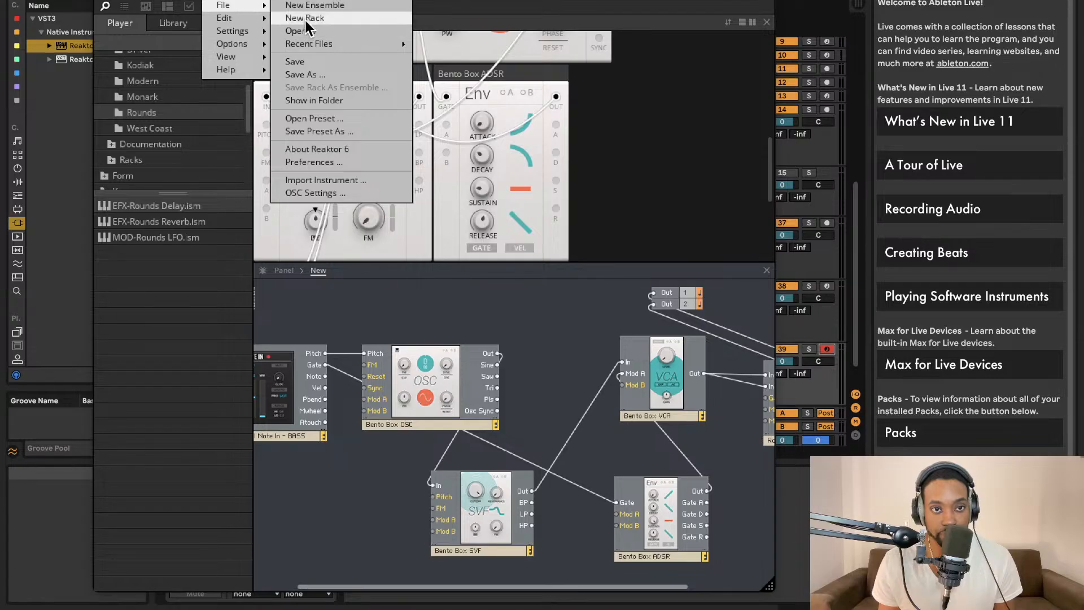
pyautogui.click(327, 72)
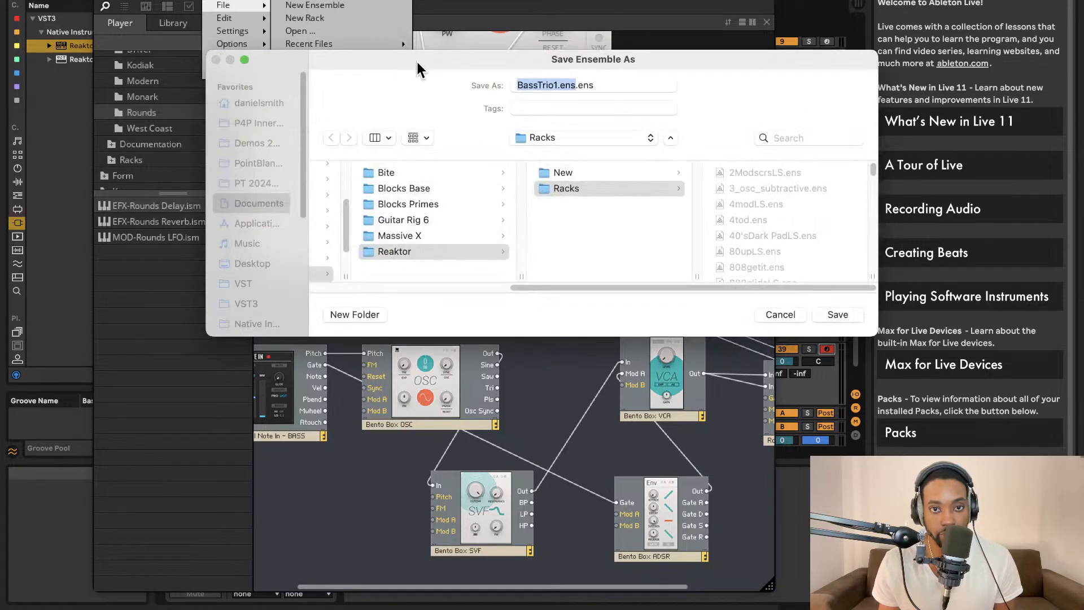
pyautogui.write('Plu')
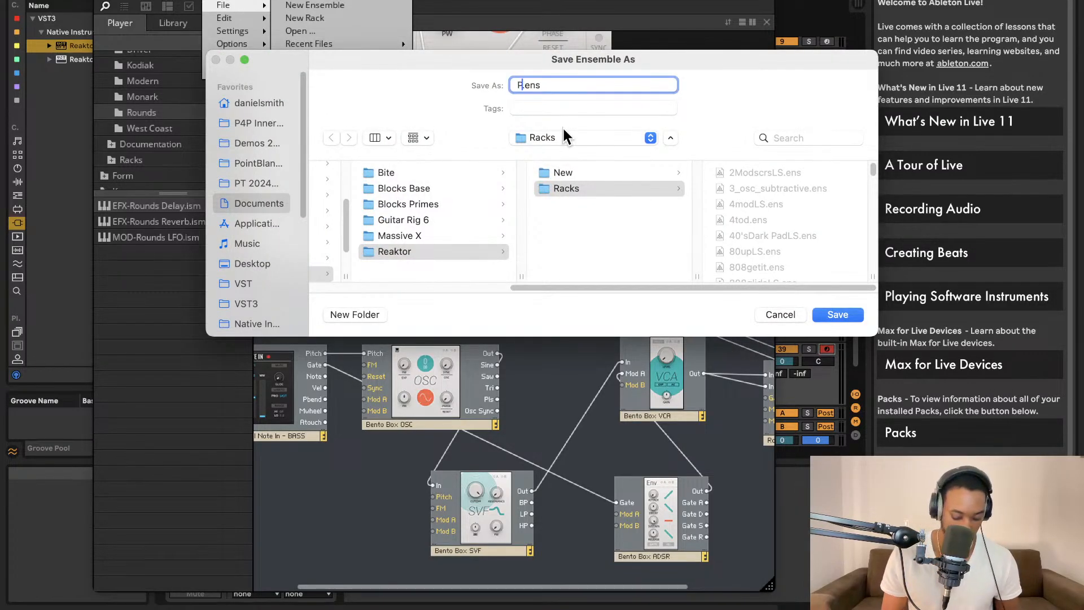
pyautogui.write('ck1trio')
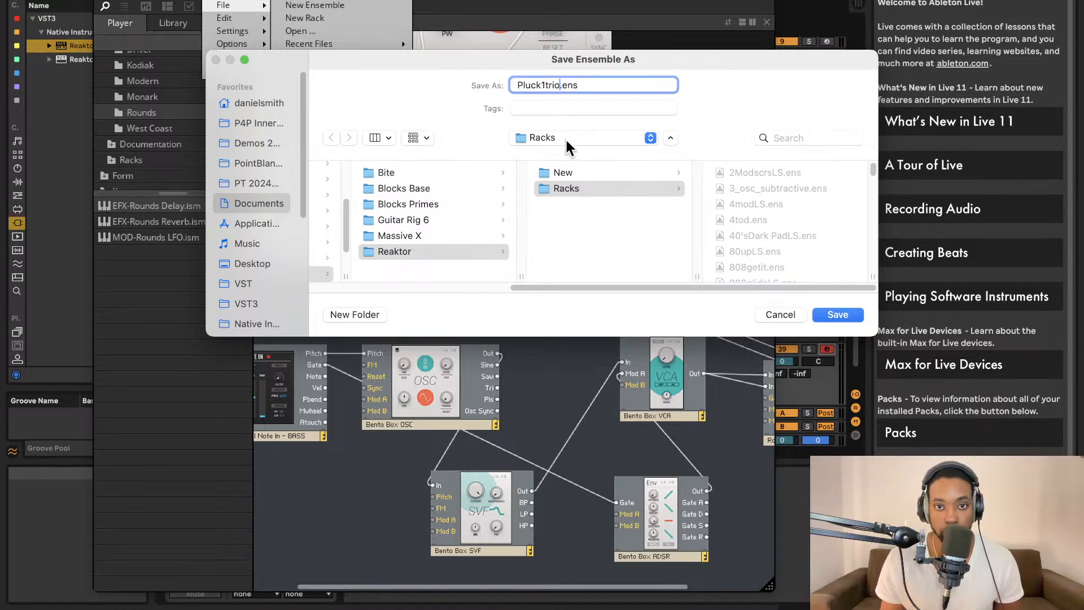
pyautogui.click(829, 314)
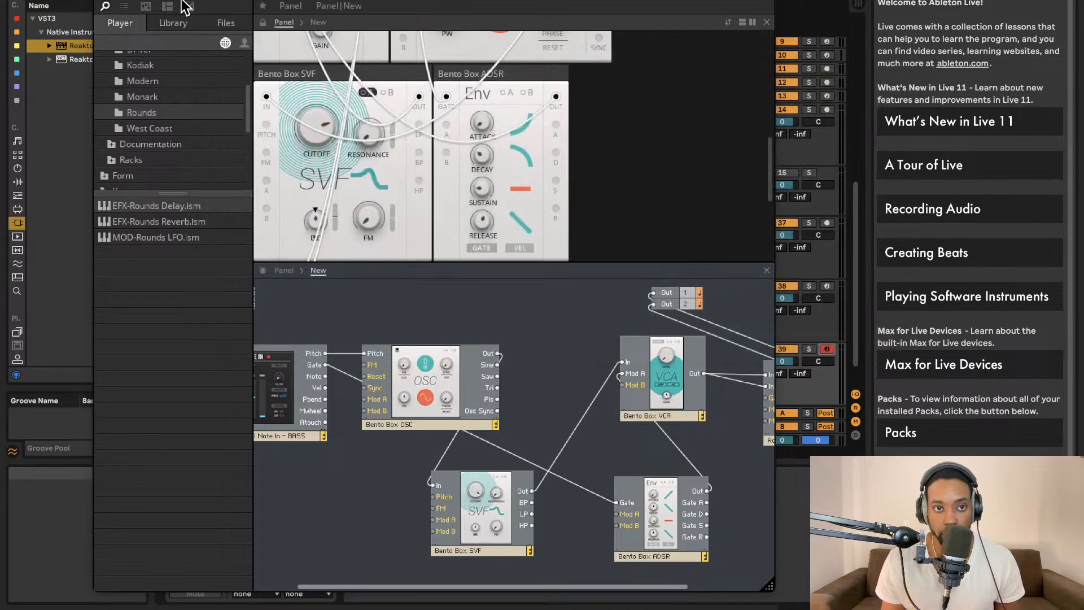
# Close the Reaktor window and rename track 38 as Bass.
pyautogui.click(101, 1)
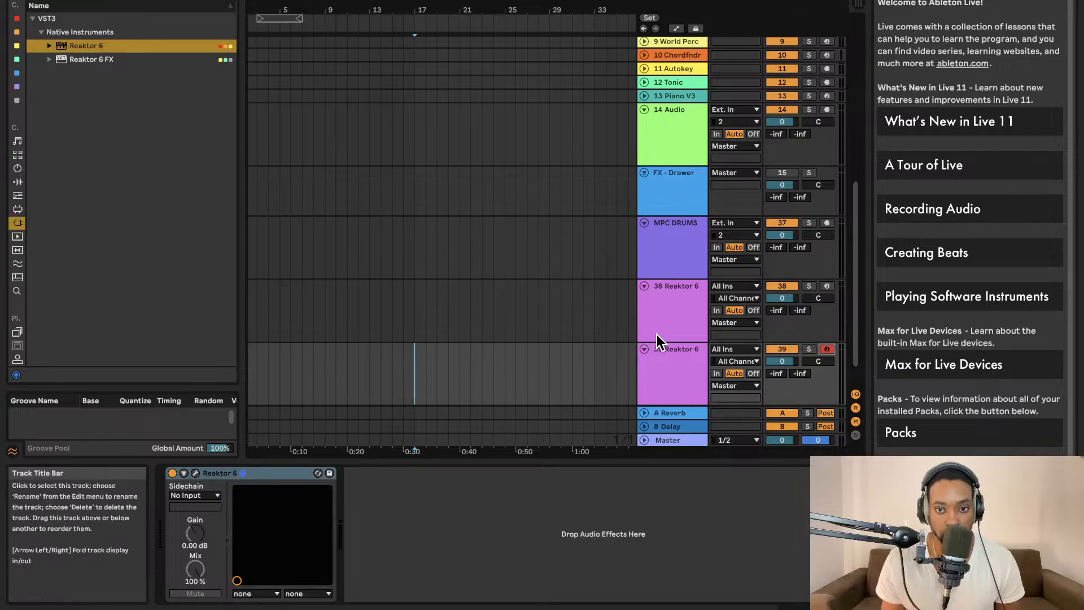
pyautogui.scroll(-1, 657, 335)
pyautogui.click(692, 276)
pyautogui.hotkey('ctrl', 'r')
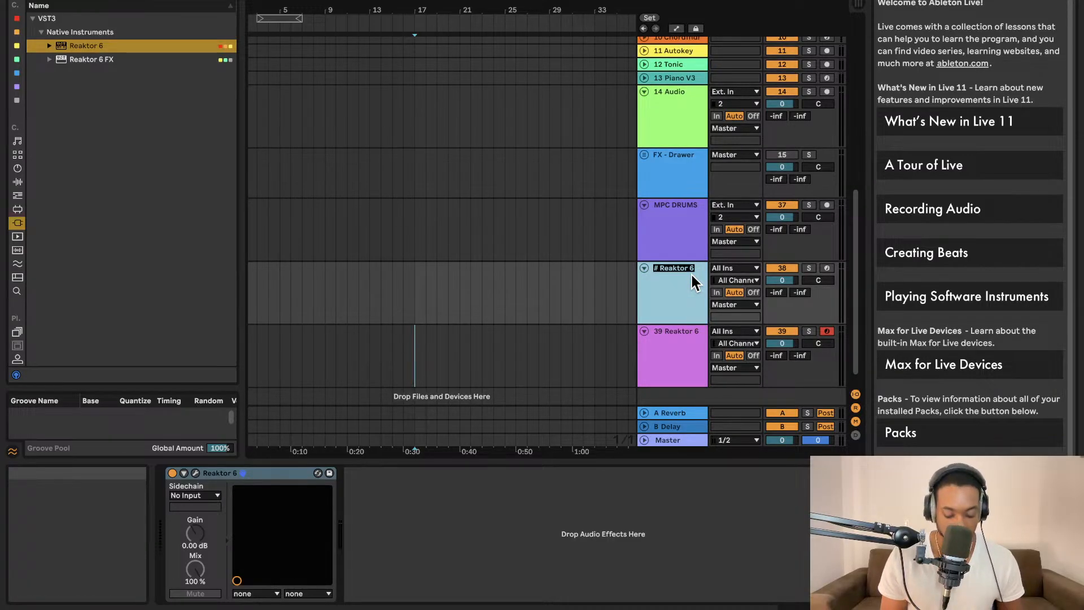
pyautogui.write('BAss')
pyautogui.press('BackSpace')
pyautogui.press('BackSpace')
pyautogui.press('BackSpace')
pyautogui.write('ass')
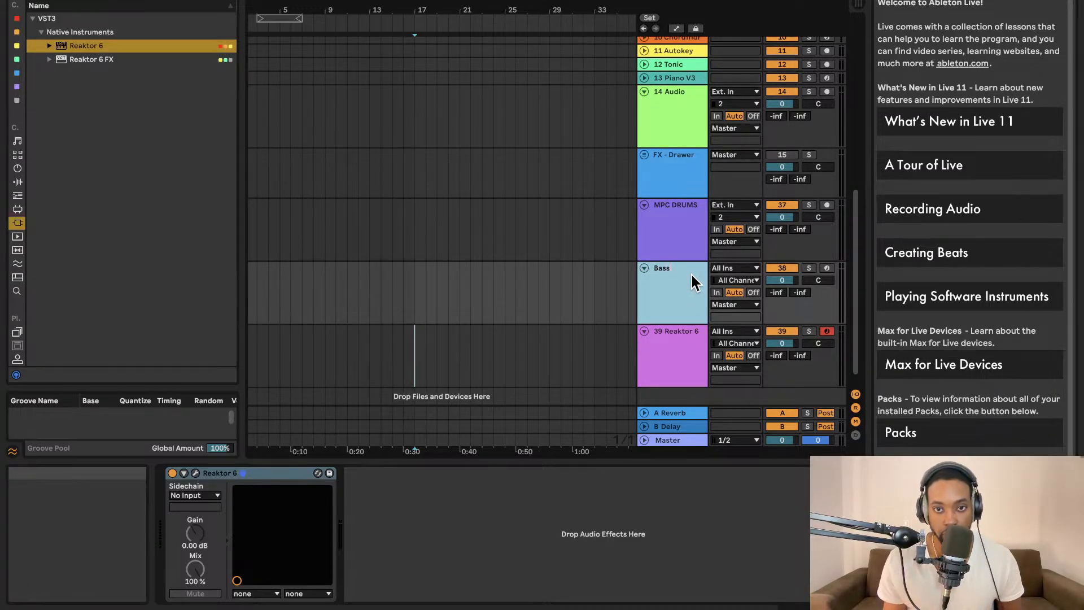
pyautogui.press('Return')
# Insert a new audio track below track 39 and open its name for editing.
pyautogui.click(673, 332)
pyautogui.hotkey('ctrl', 't')
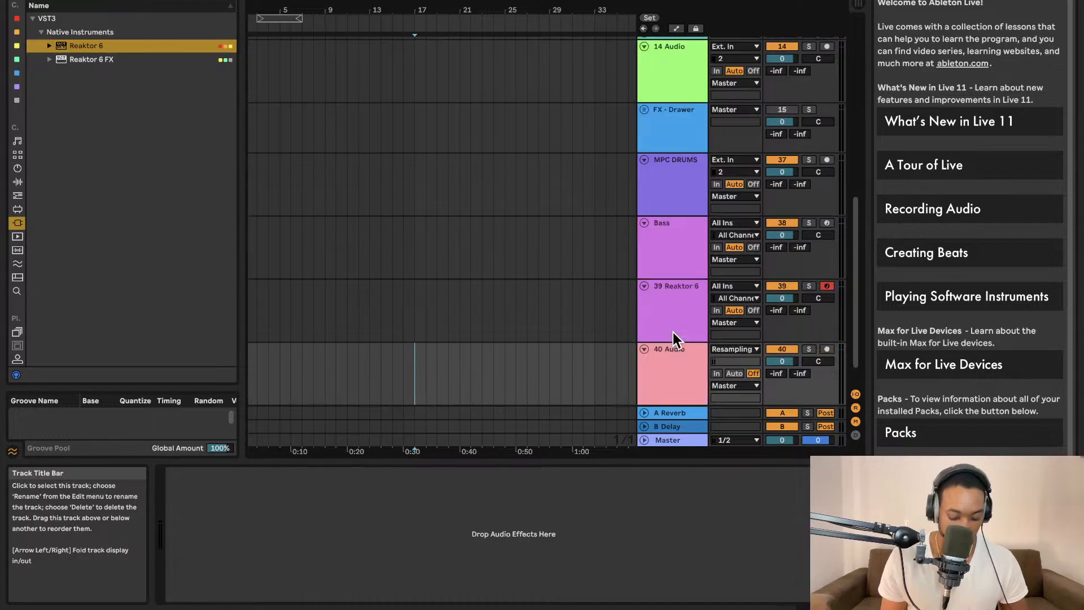
pyautogui.hotkey('ctrl', 'r')
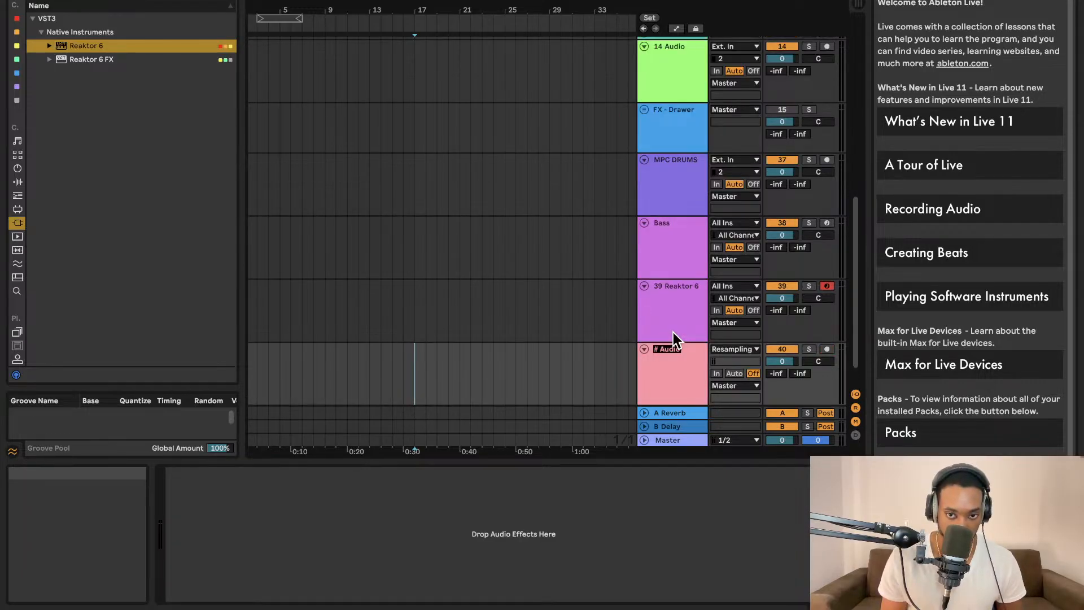
# Rename track 39 as Pluck.
pyautogui.click(669, 314)
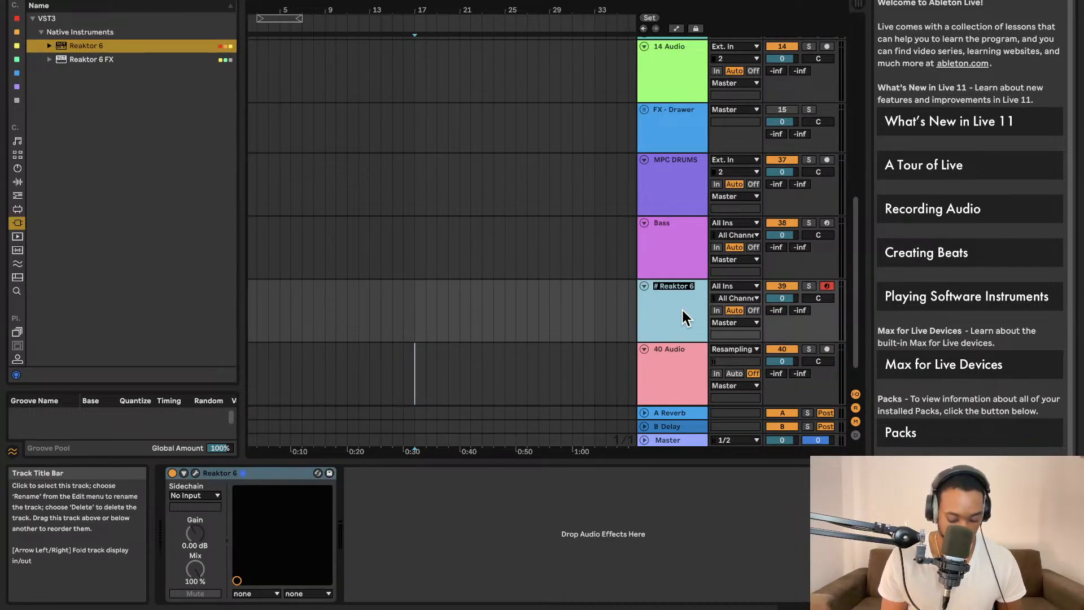
pyautogui.hotkey('ctrl', 'r')
pyautogui.write('pluvk')
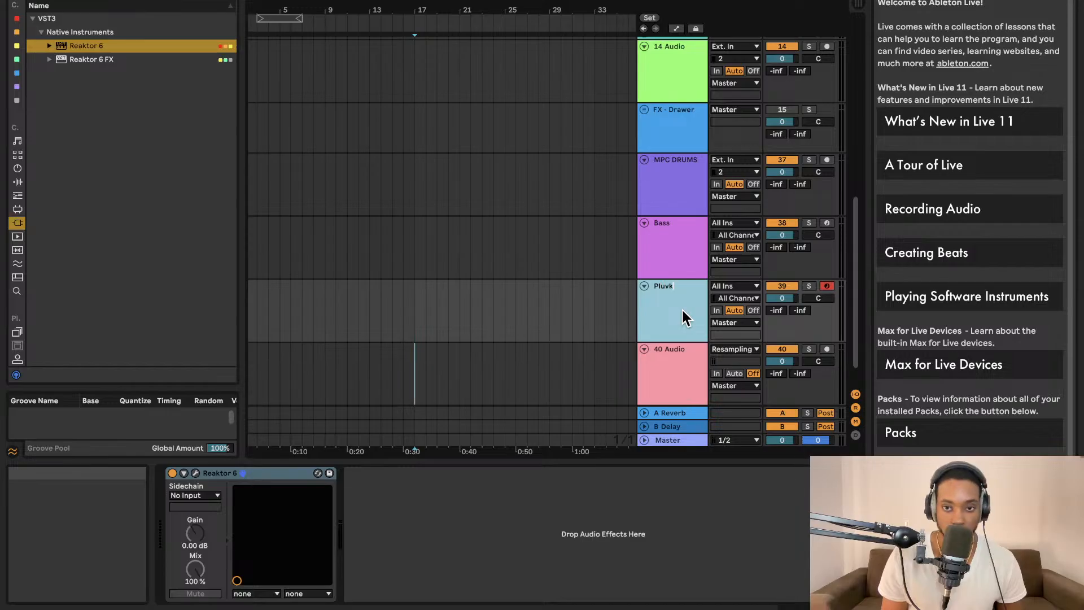
pyautogui.write('uvc')
pyautogui.press('BackSpace')
pyautogui.press('BackSpace')
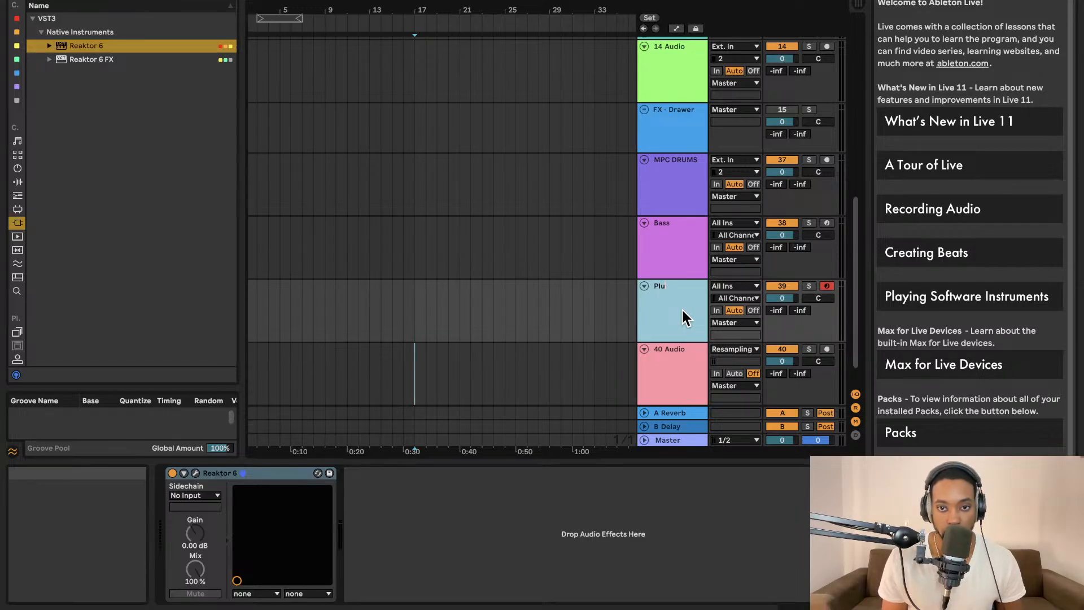
pyautogui.write('ck')
pyautogui.press('Return')
# Duplicate the Pluck track and rename the copy as Pad.
pyautogui.scroll(-1, 621, 322)
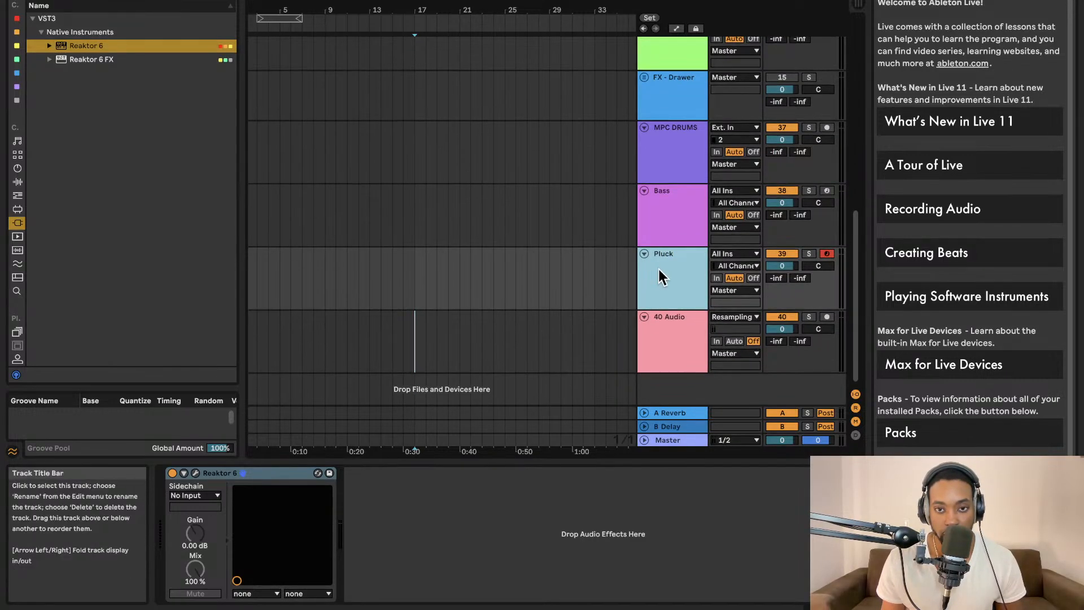
pyautogui.hotkey('ctrl', 'd')
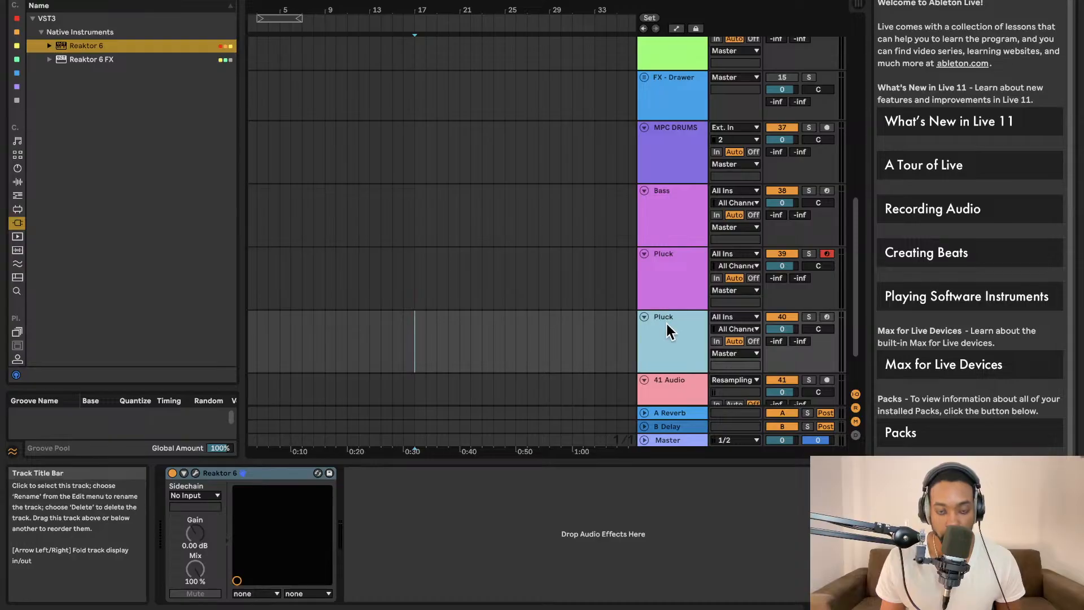
pyautogui.hotkey('ctrl', 'r')
pyautogui.write('Pac')
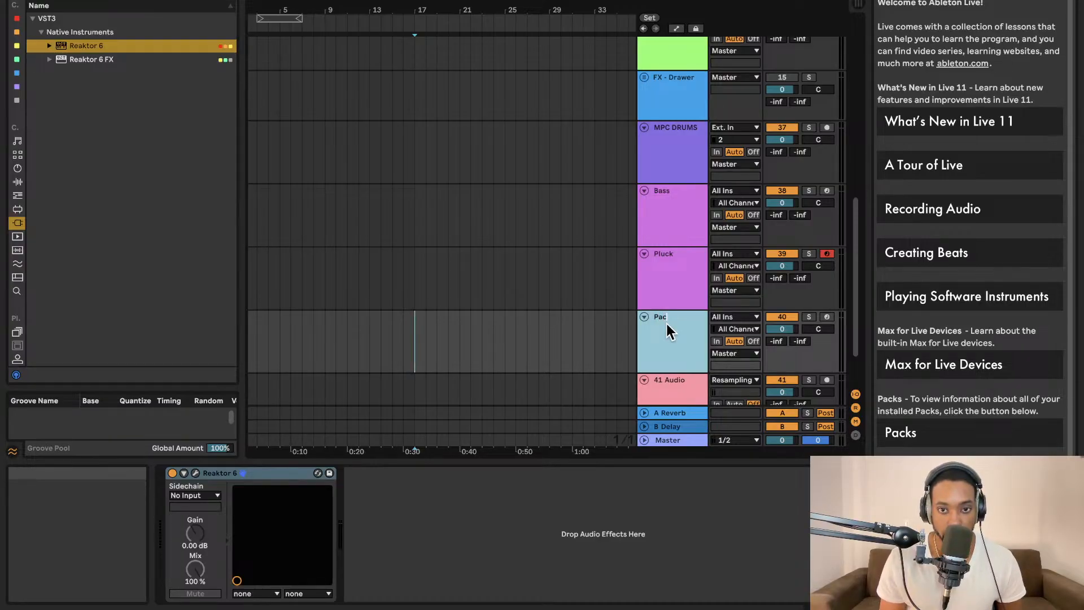
pyautogui.click(537, 340)
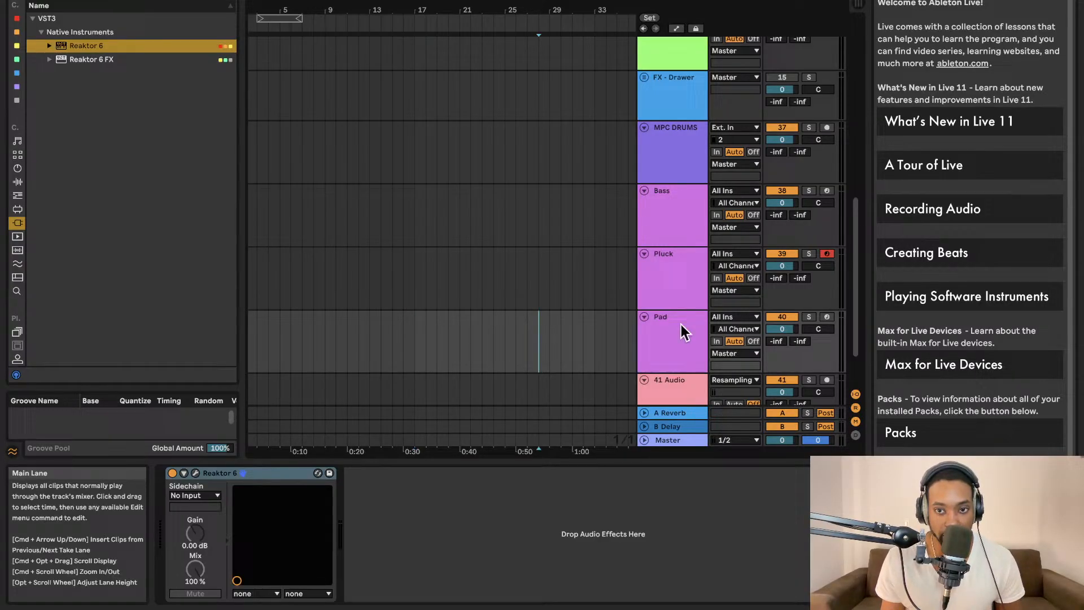
# Arm the Pad track for recording, then open its Reaktor 6 window and widen it for the structure view.
pyautogui.click(827, 317)
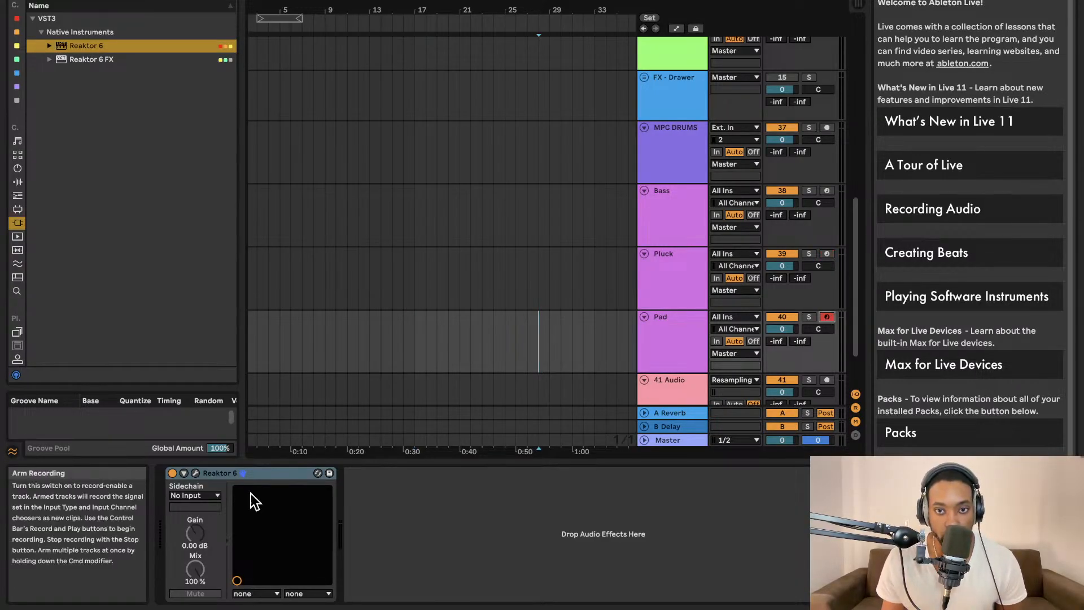
pyautogui.click(195, 472)
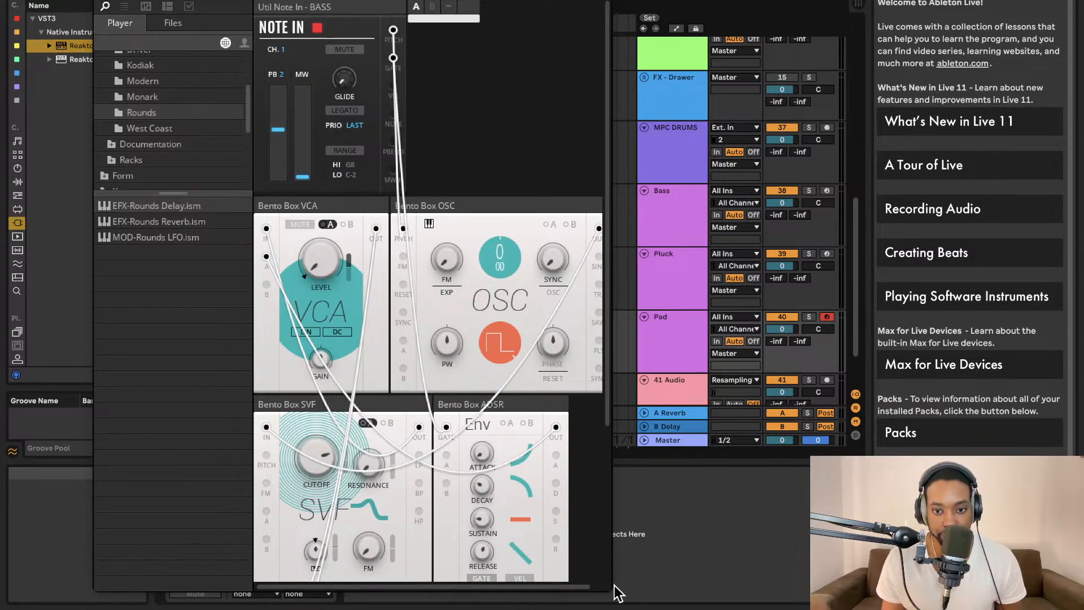
pyautogui.click(196, 0)
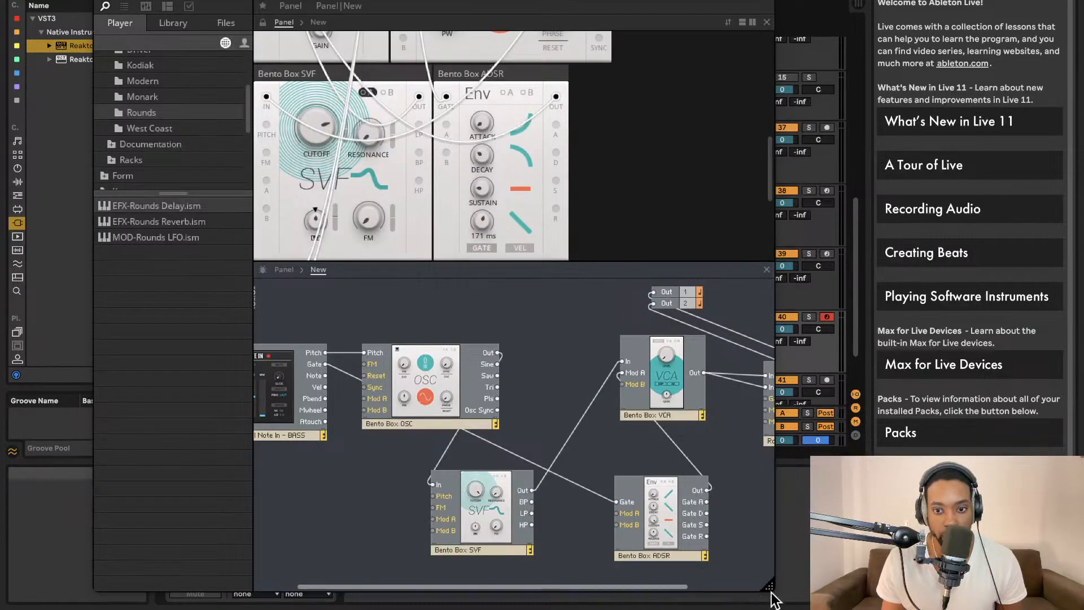
pyautogui.moveTo(774, 592); pyautogui.dragTo(803, 601)
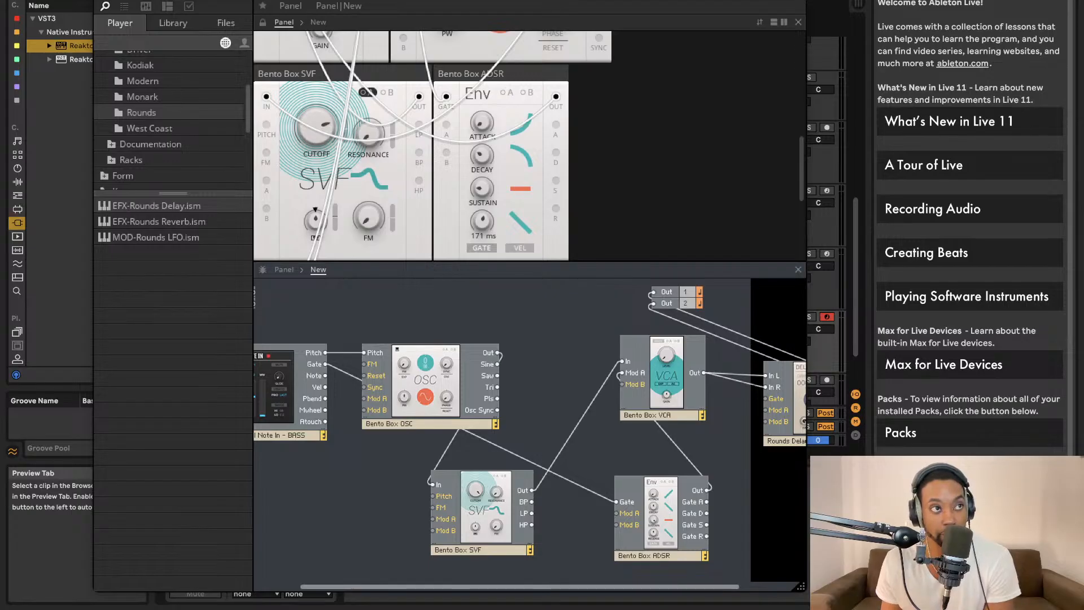
# Duplicate the Bento Box OSC block in the structure and place the copy below the original.
pyautogui.click(432, 389)
pyautogui.rightClick(432, 389)
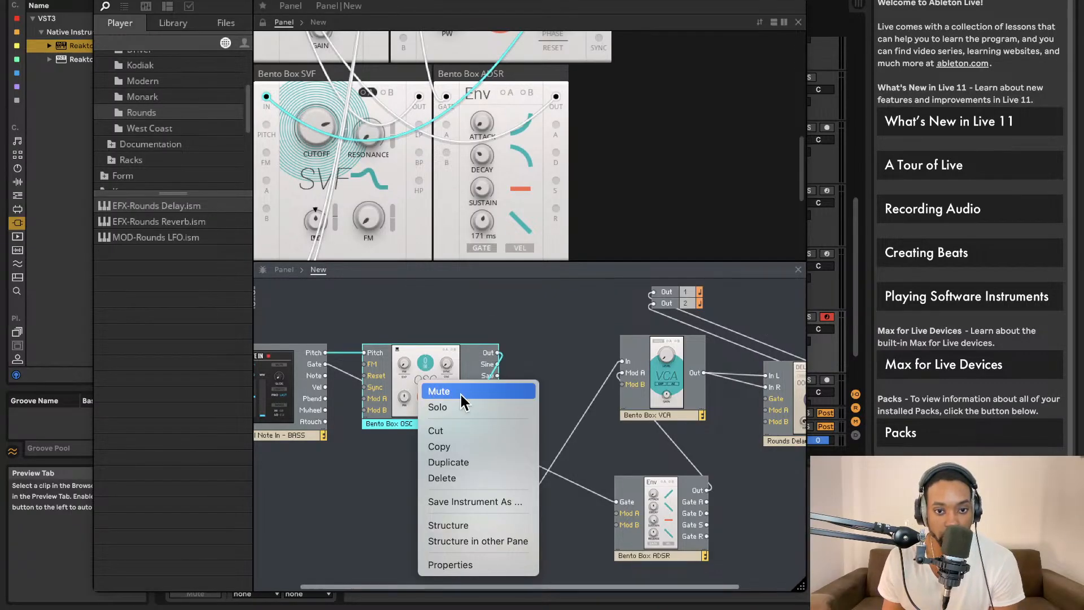
pyautogui.click(449, 462)
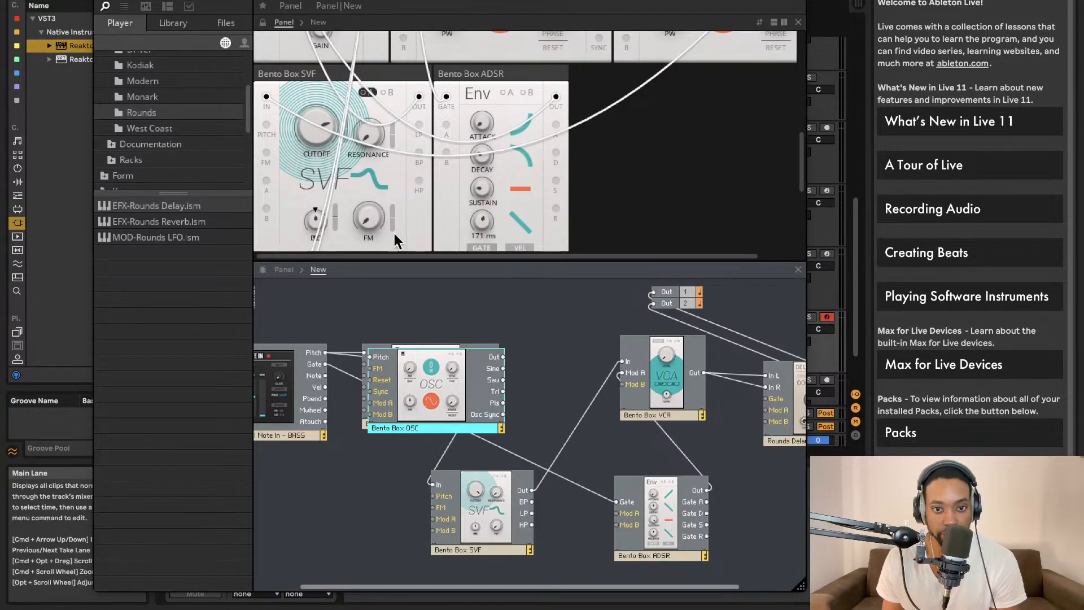
pyautogui.moveTo(408, 440); pyautogui.dragTo(406, 468)
# Rename the two oscillator blocks as Bento Box OSC 1 and Bento Box OSC 2.
pyautogui.doubleClick(424, 423)
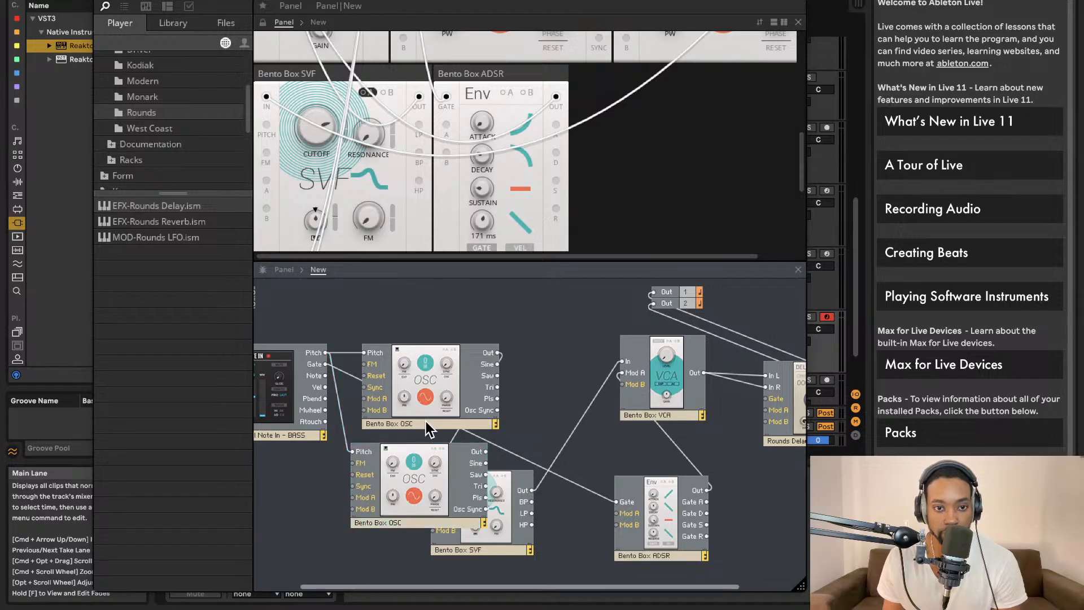
pyautogui.write('1')
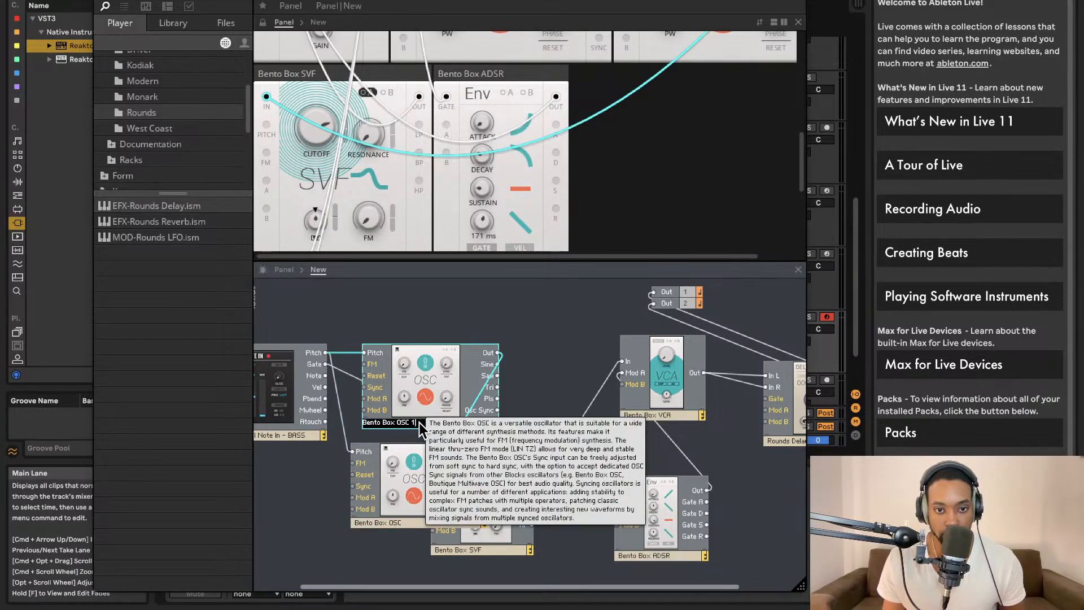
pyautogui.doubleClick(408, 522)
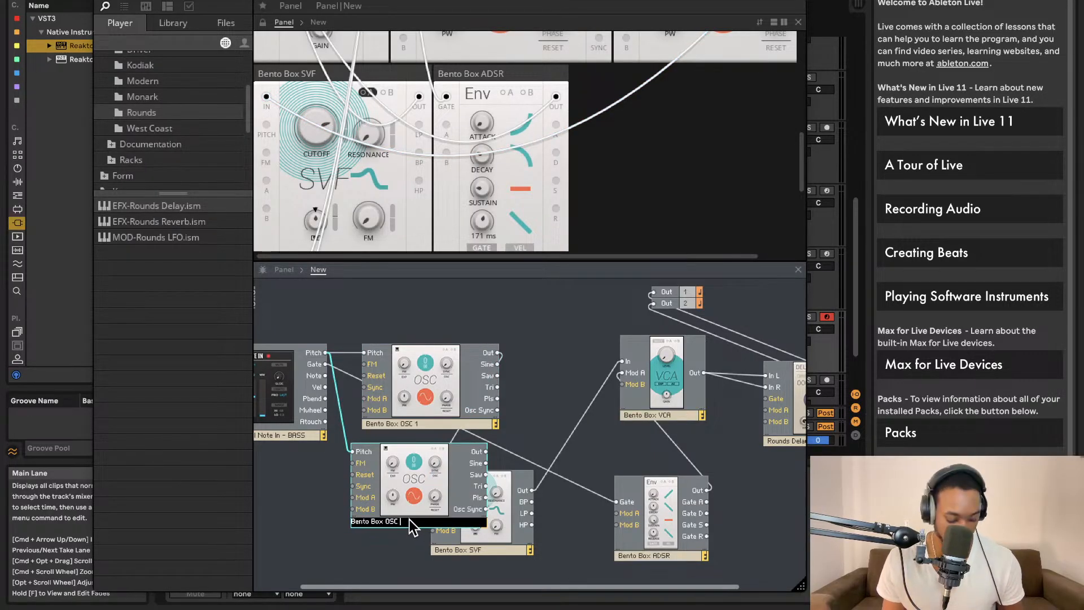
# Add MIX-Bento Mix.ism from the Blocks Base Bento Box folder and wire the two oscillator outputs to its In 1 and In 2.
pyautogui.click(156, 97)
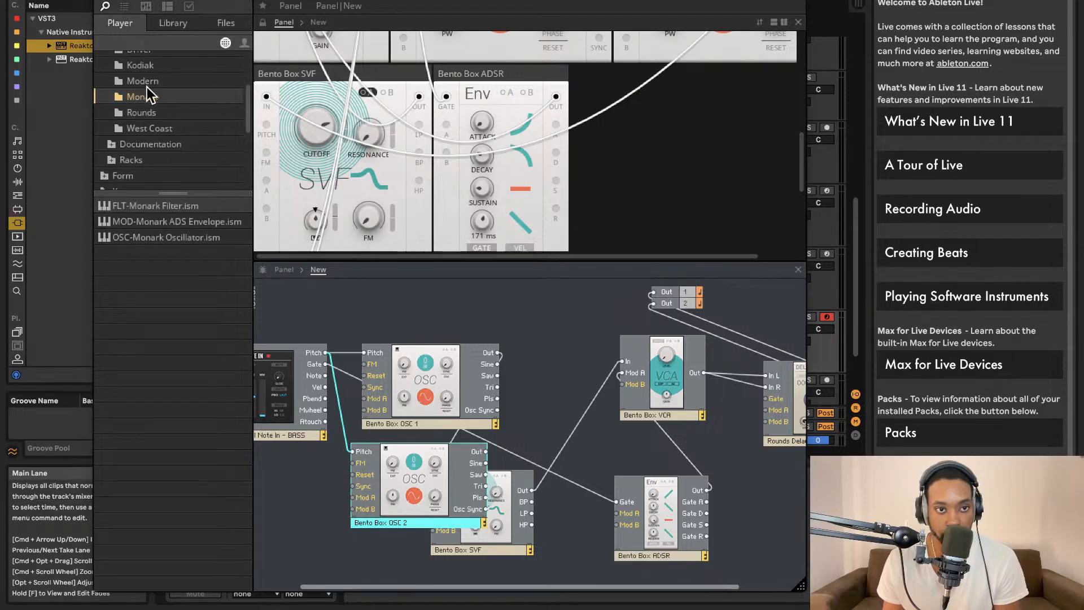
pyautogui.scroll(4, 147, 87)
pyautogui.click(152, 82)
pyautogui.scroll(1, 154, 74)
pyautogui.click(113, 63)
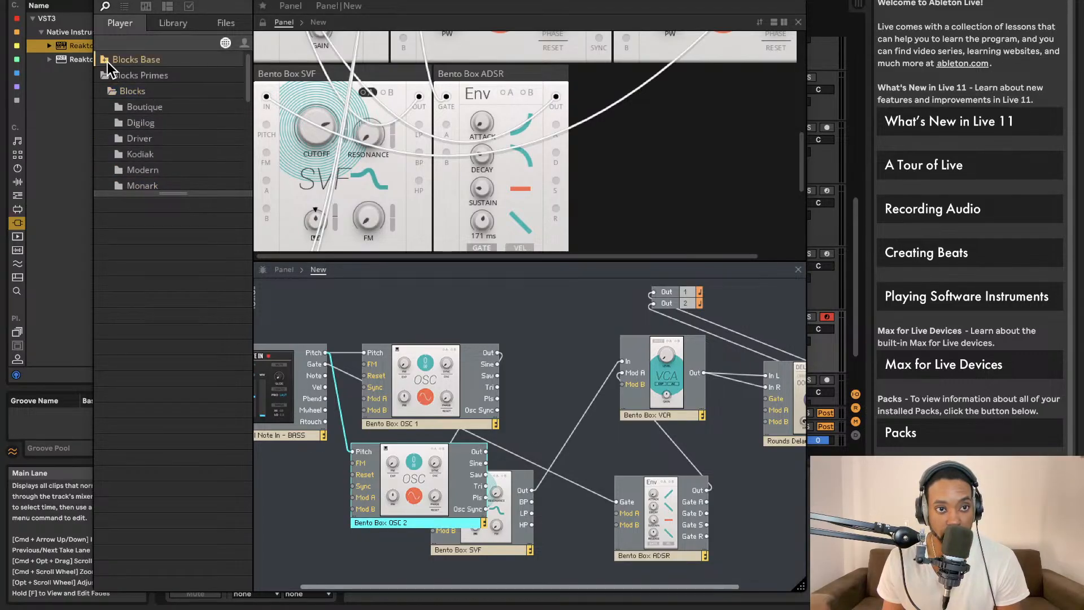
pyautogui.click(106, 60)
pyautogui.click(122, 78)
pyautogui.click(125, 90)
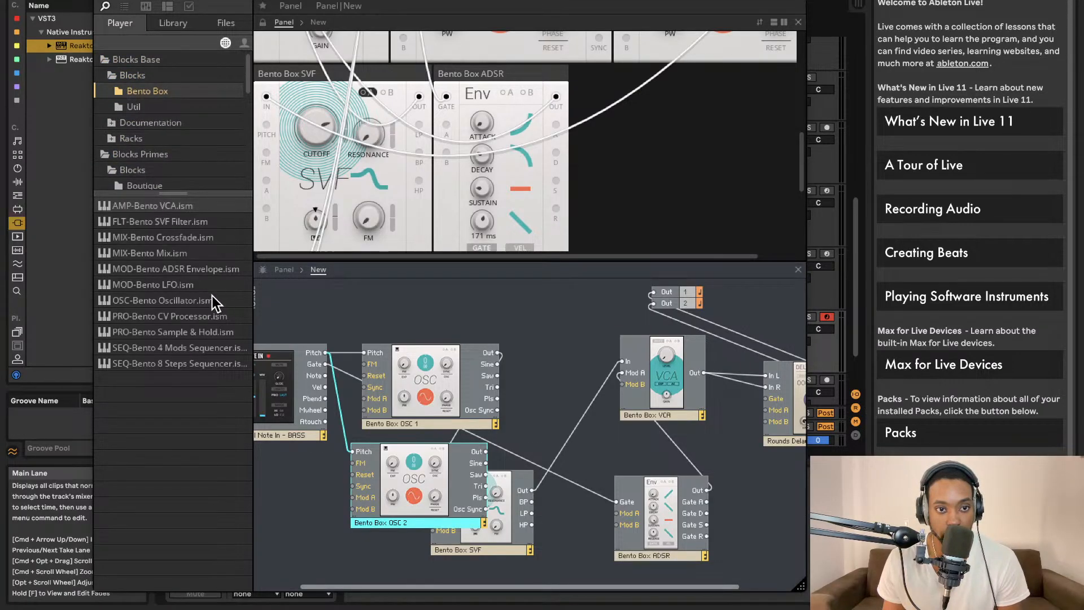
pyautogui.moveTo(164, 253); pyautogui.dragTo(496, 352)
pyautogui.moveTo(539, 394); pyautogui.dragTo(485, 452)
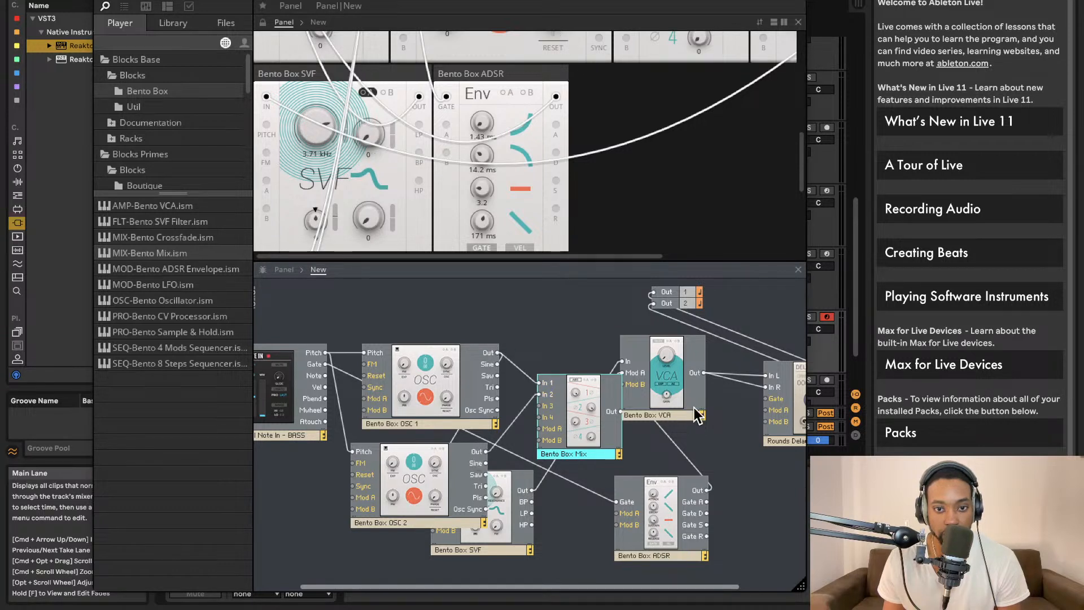
# Move the SVF filter below the mixer and route the mixer output through the SVF into the VCA input.
pyautogui.moveTo(588, 405); pyautogui.dragTo(622, 361)
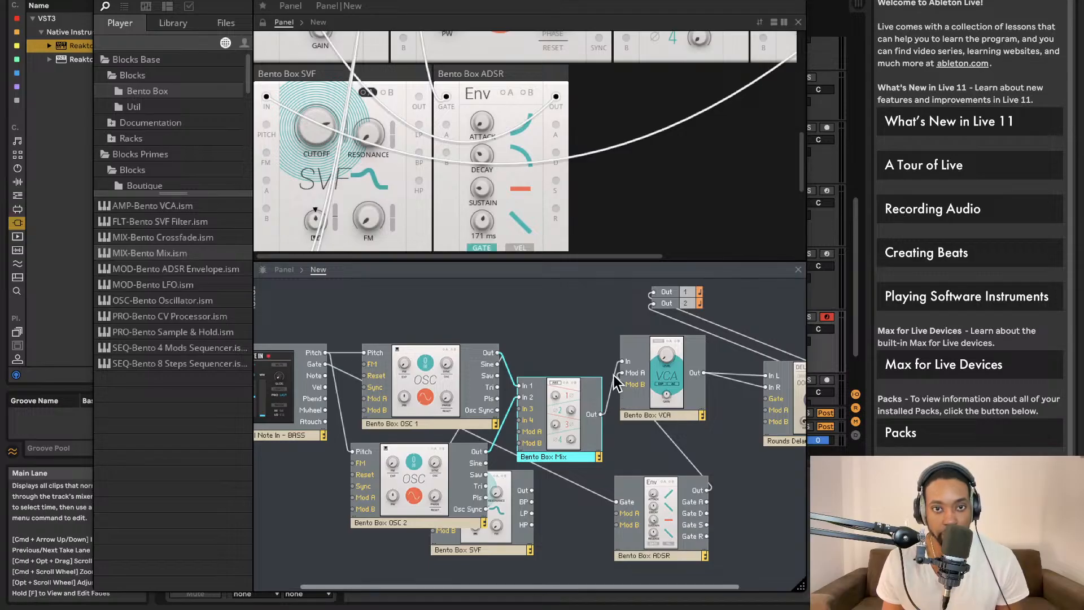
pyautogui.moveTo(427, 479)
pyautogui.mouseDown()
pyautogui.moveTo(449, 473)
pyautogui.moveTo(435, 473)
pyautogui.mouseUp()
pyautogui.moveTo(486, 533); pyautogui.dragTo(553, 568)
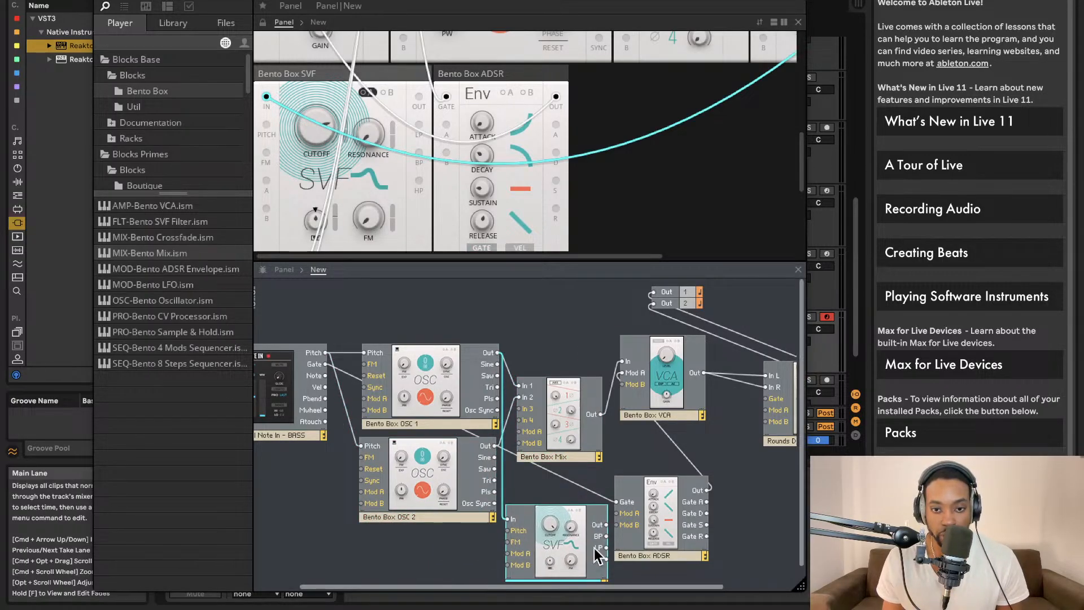
pyautogui.moveTo(618, 512); pyautogui.dragTo(623, 362)
pyautogui.moveTo(510, 518); pyautogui.dragTo(601, 414)
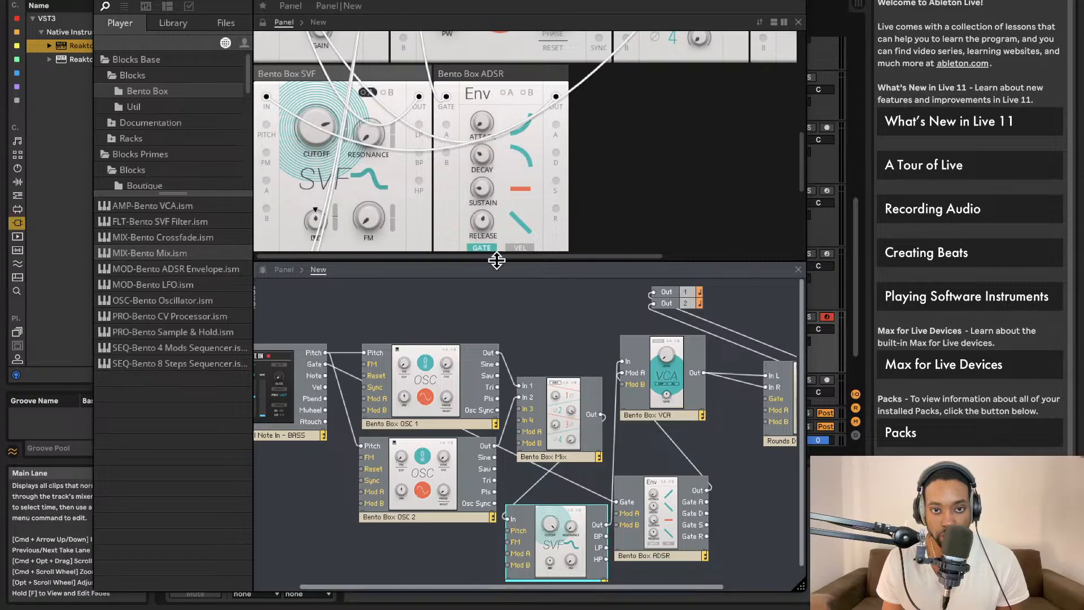
# Raise the channel 1 level on the Bento Box Mix block.
pyautogui.scroll(-5, 439, 158)
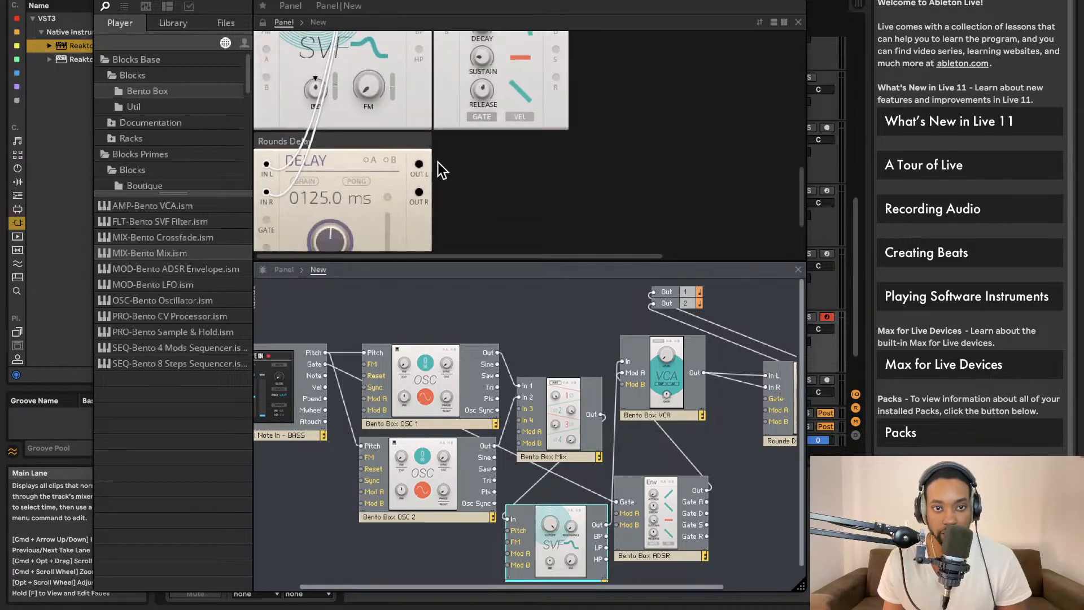
pyautogui.scroll(15, 440, 167)
pyautogui.scroll(-5, 443, 169)
pyautogui.hscroll(4, 516, 166)
pyautogui.moveTo(538, 104); pyautogui.dragTo(543, 7)
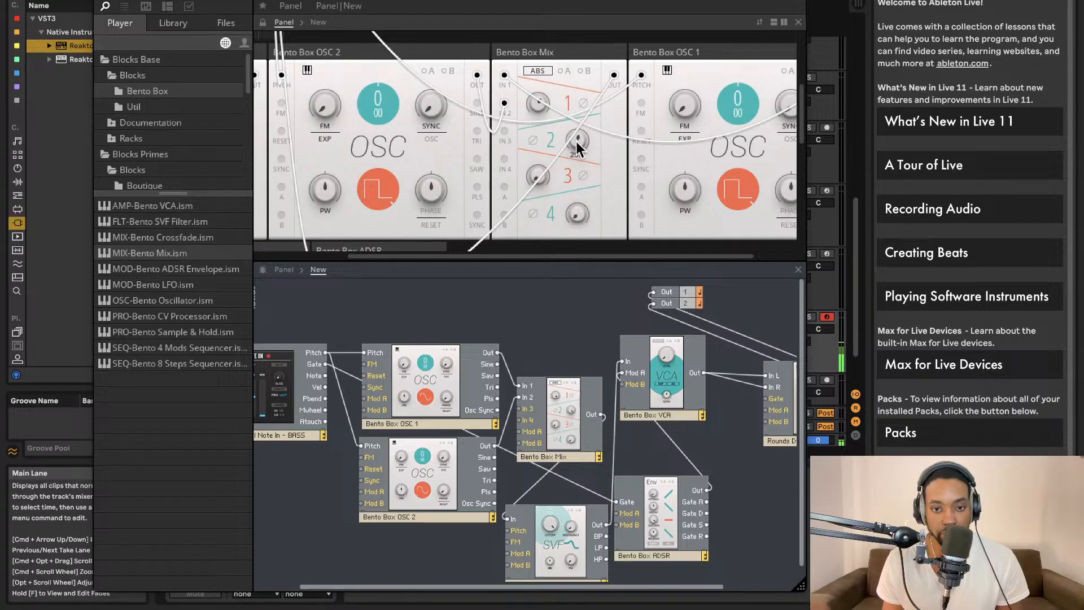
pyautogui.hscroll(-5, 493, 198)
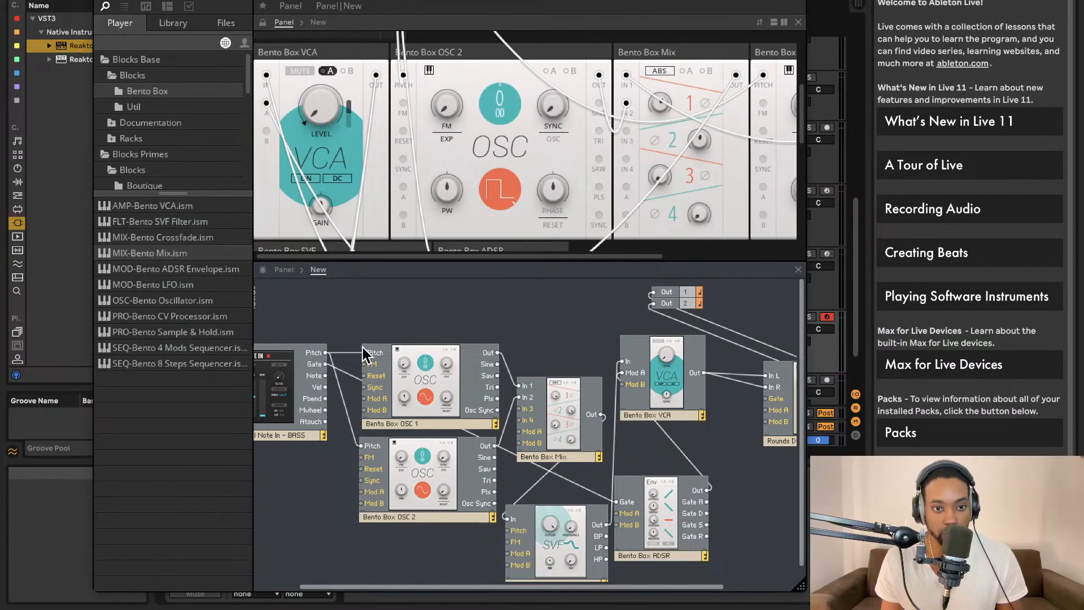
# Rename the Note In block, replacing the BASS suffix with APAD.
pyautogui.click(297, 436)
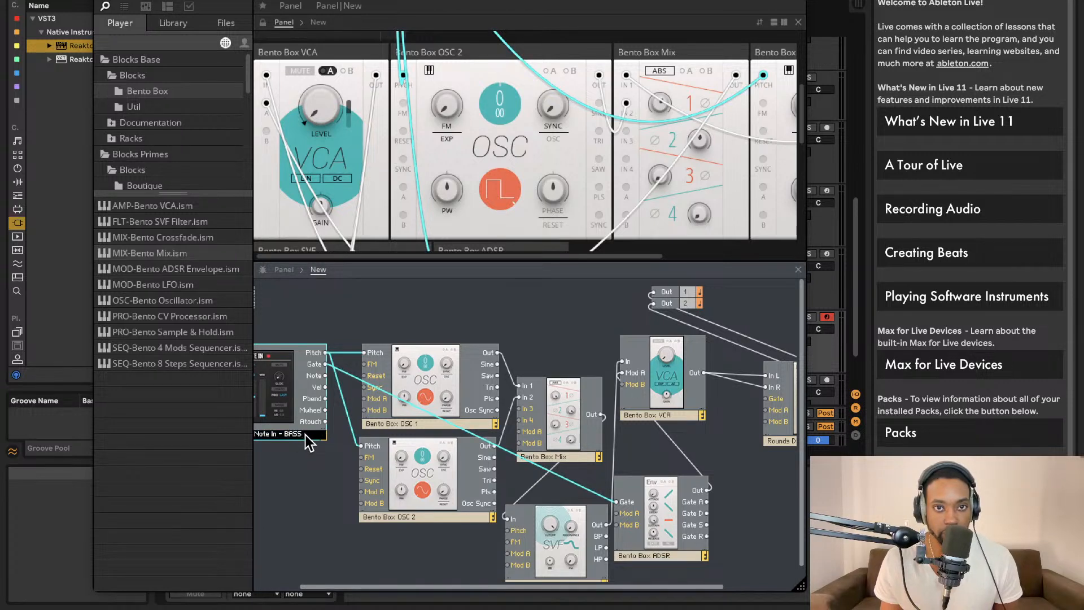
pyautogui.press('BackSpace')
pyautogui.press('BackSpace')
pyautogui.press('BackSpace')
pyautogui.press('BackSpace')
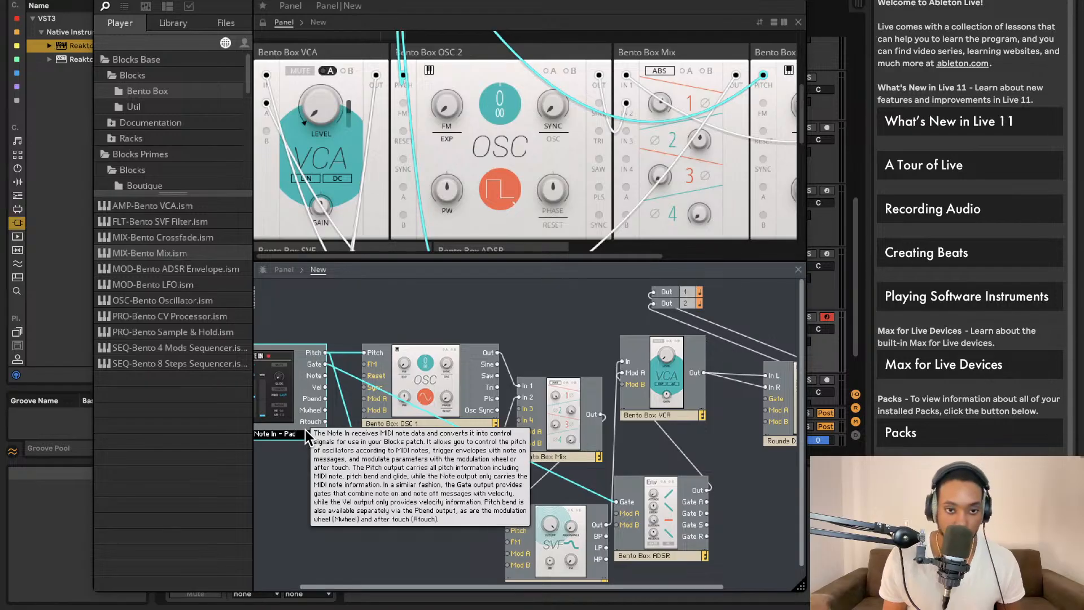
pyautogui.write('F')
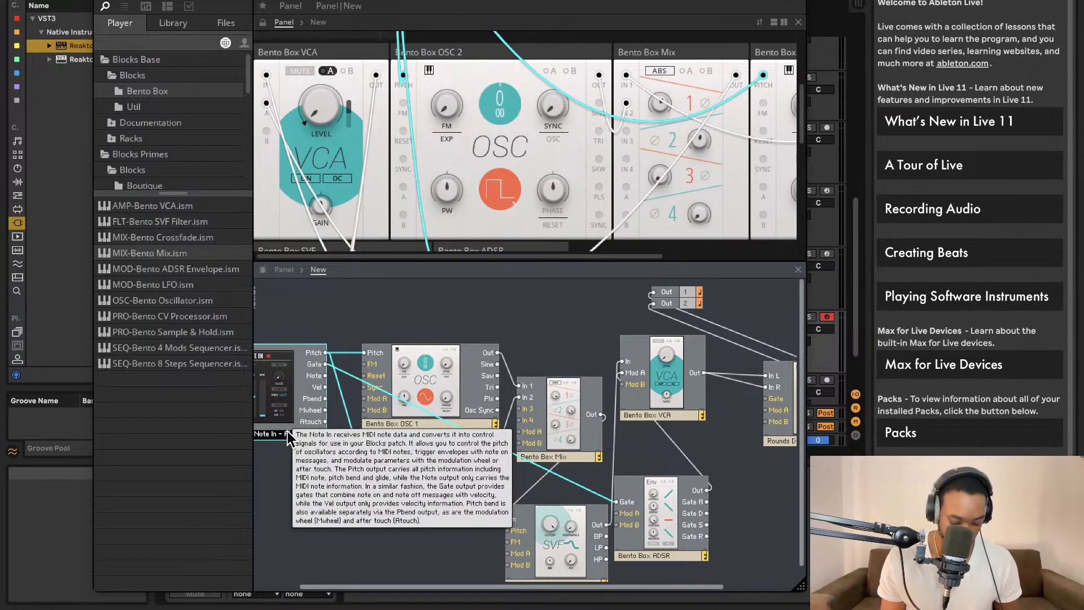
pyautogui.click(296, 490)
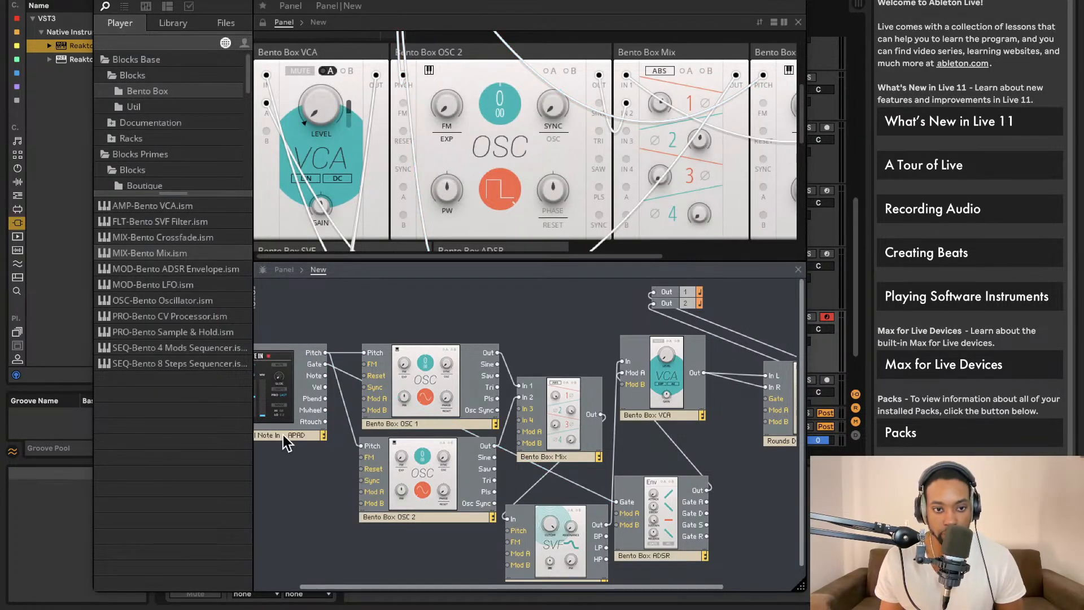
pyautogui.doubleClick(288, 433)
pyautogui.click(321, 446)
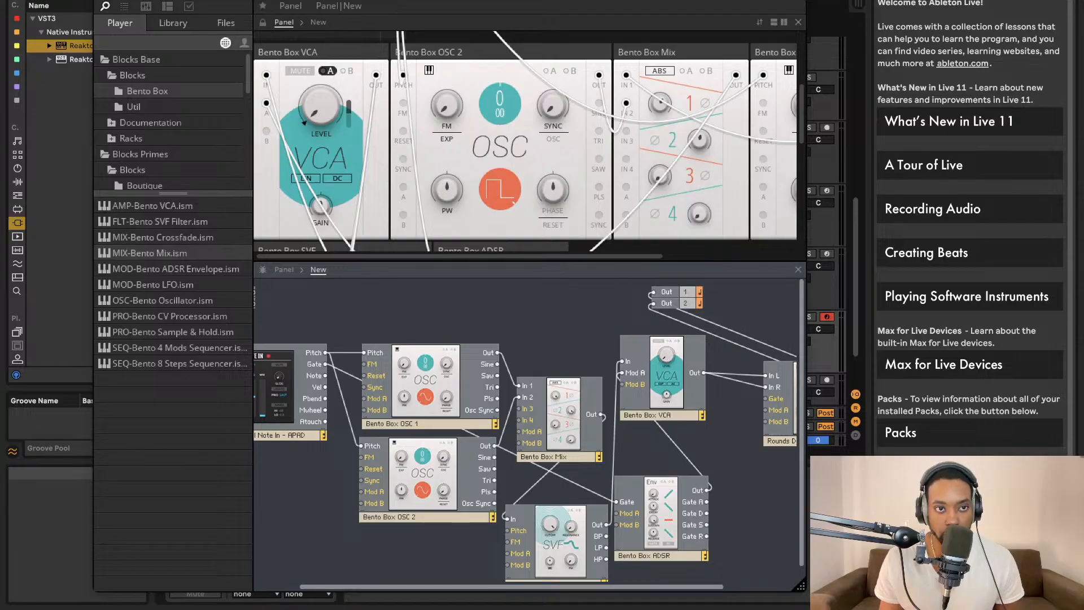
# Save the ensemble under the new name Pad1trio.ens.ens in the Racks folder.
pyautogui.click(224, 2)
pyautogui.moveTo(227, 7)
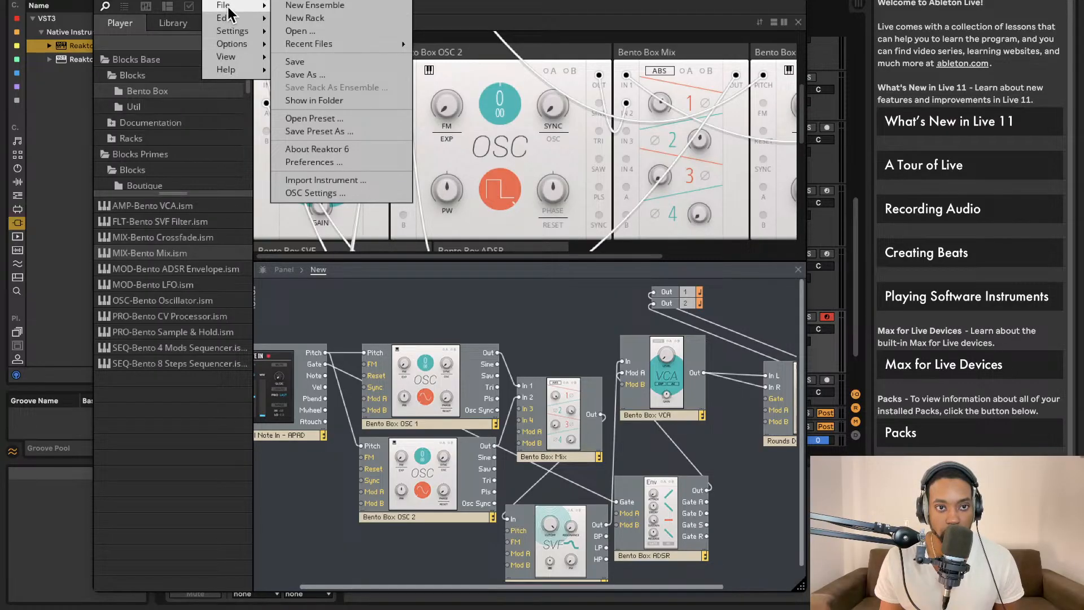
pyautogui.click(332, 77)
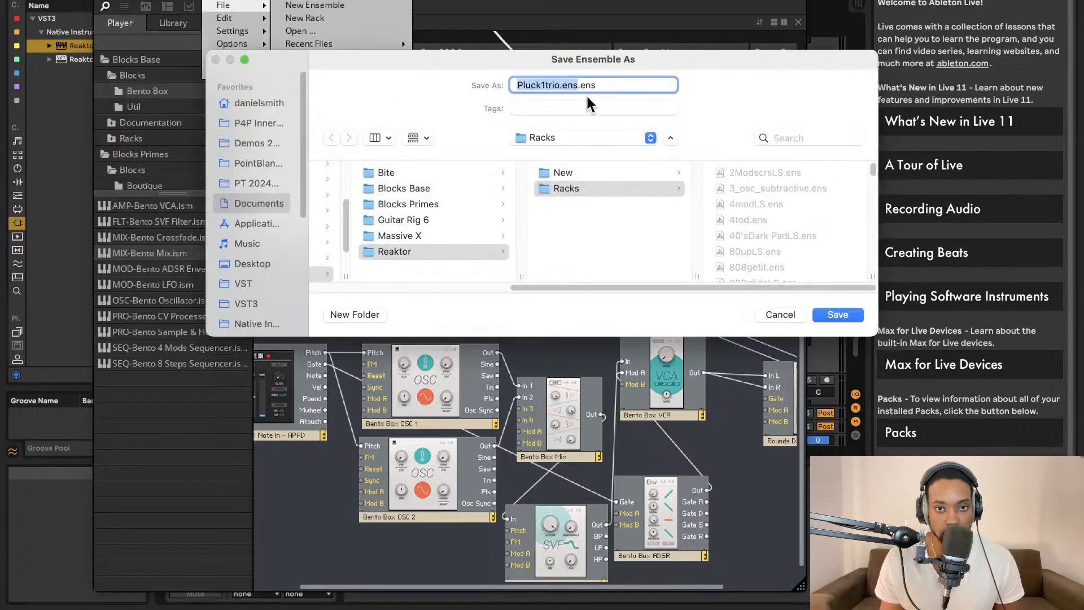
pyautogui.click(540, 85)
pyautogui.press('BackSpace')
pyautogui.press('BackSpace')
pyautogui.press('BackSpace')
pyautogui.press('BackSpace')
pyautogui.write('ad')
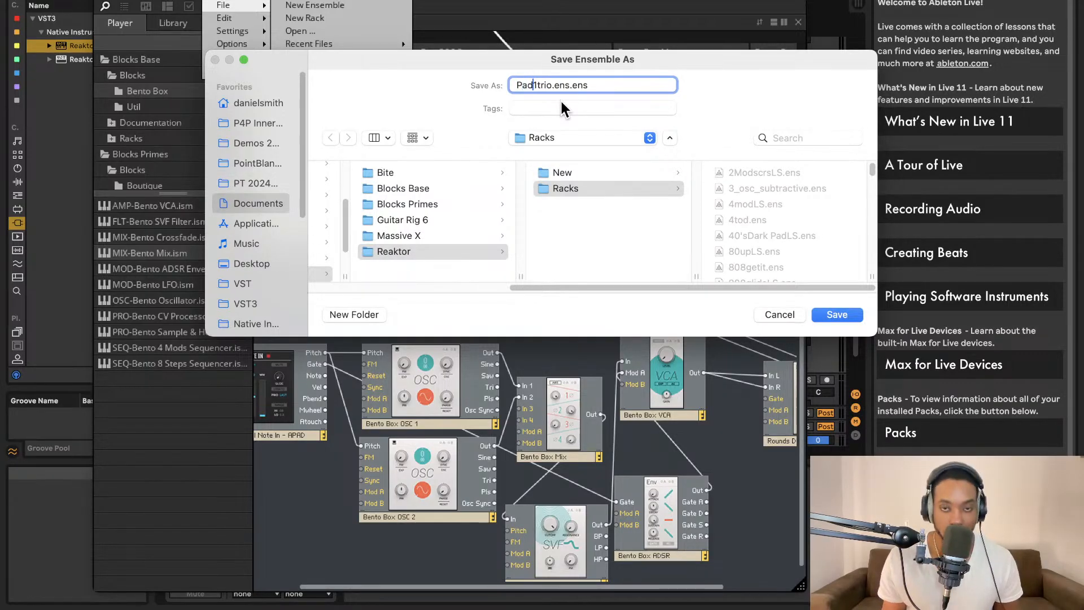
pyautogui.click(837, 315)
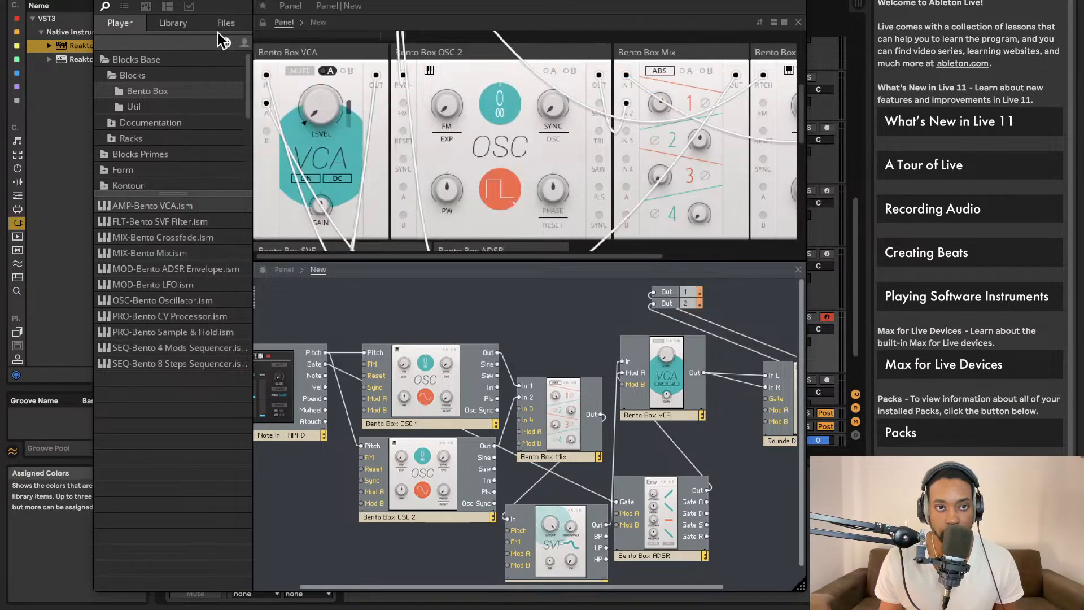
# Open the Pluck track's Reaktor patch and rename its Note In block, replacing the BASS suffix with PLUCK.
pyautogui.press('super+w')
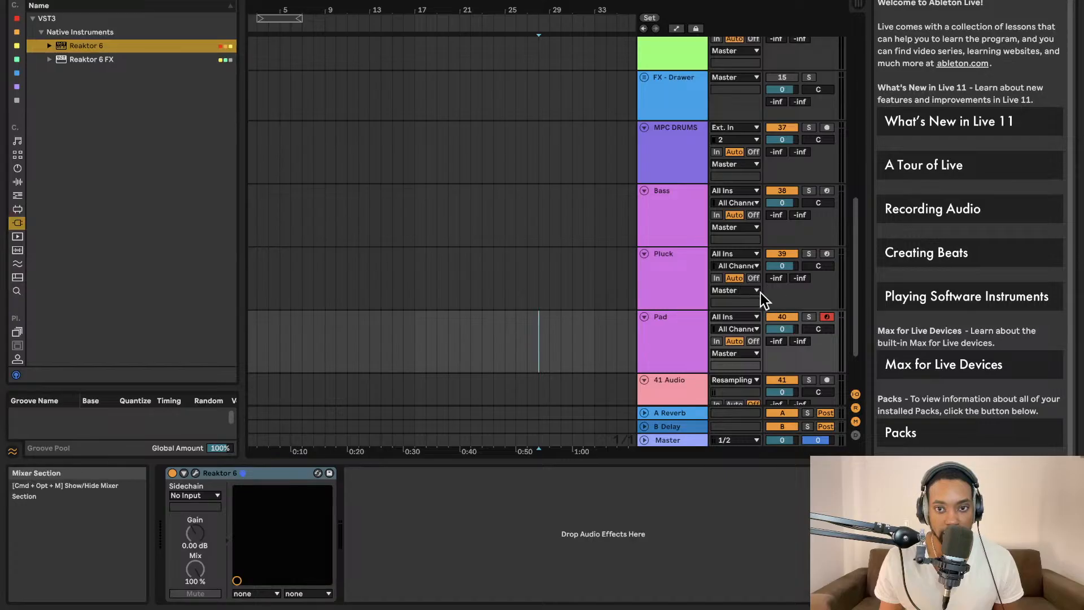
pyautogui.click(681, 276)
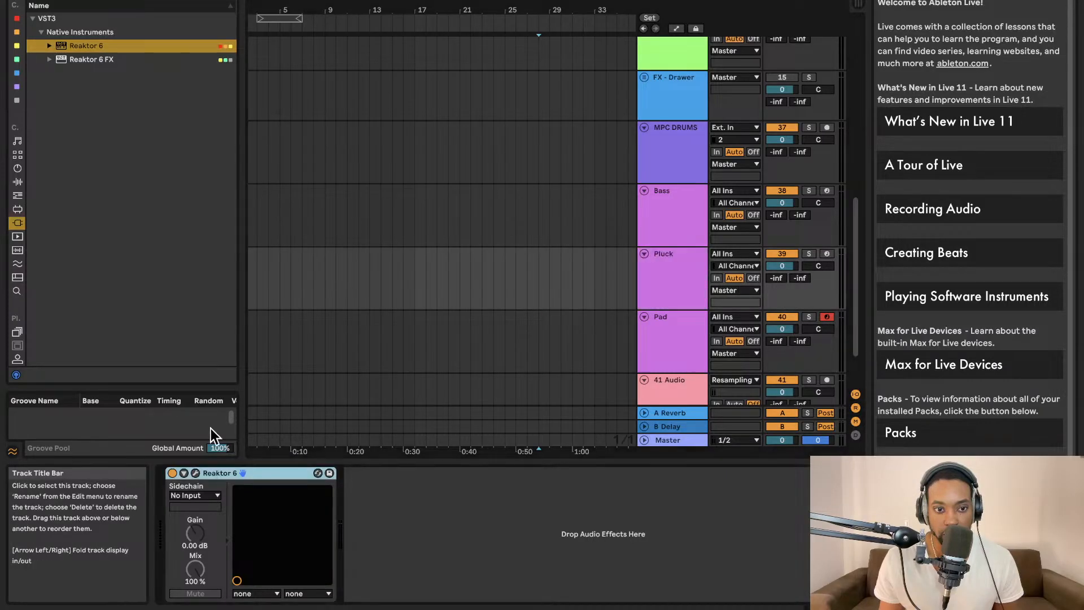
pyautogui.click(196, 473)
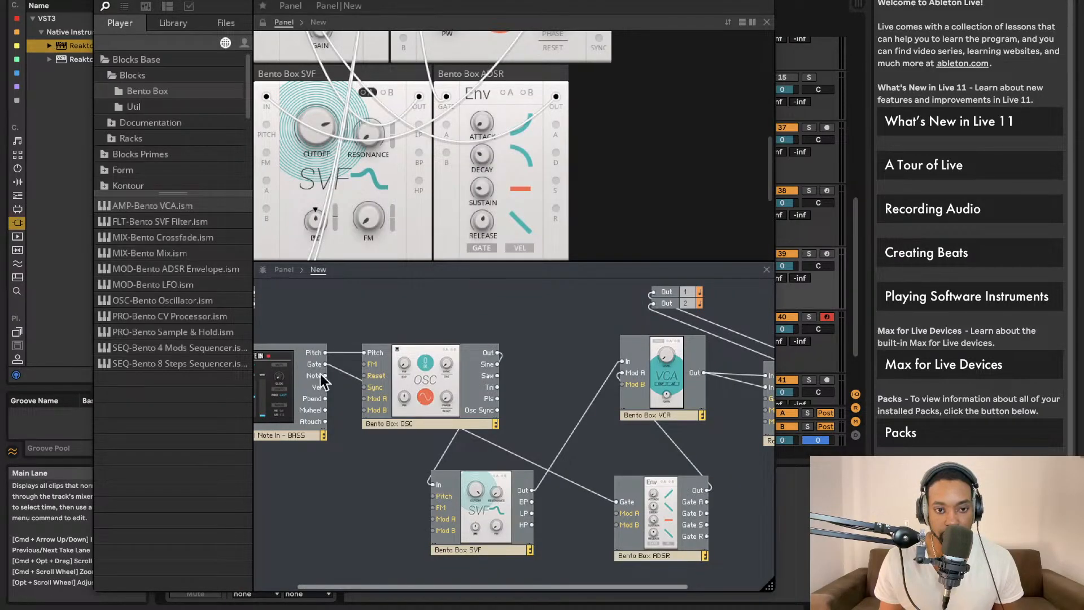
pyautogui.click(305, 435)
pyautogui.doubleClick(305, 435)
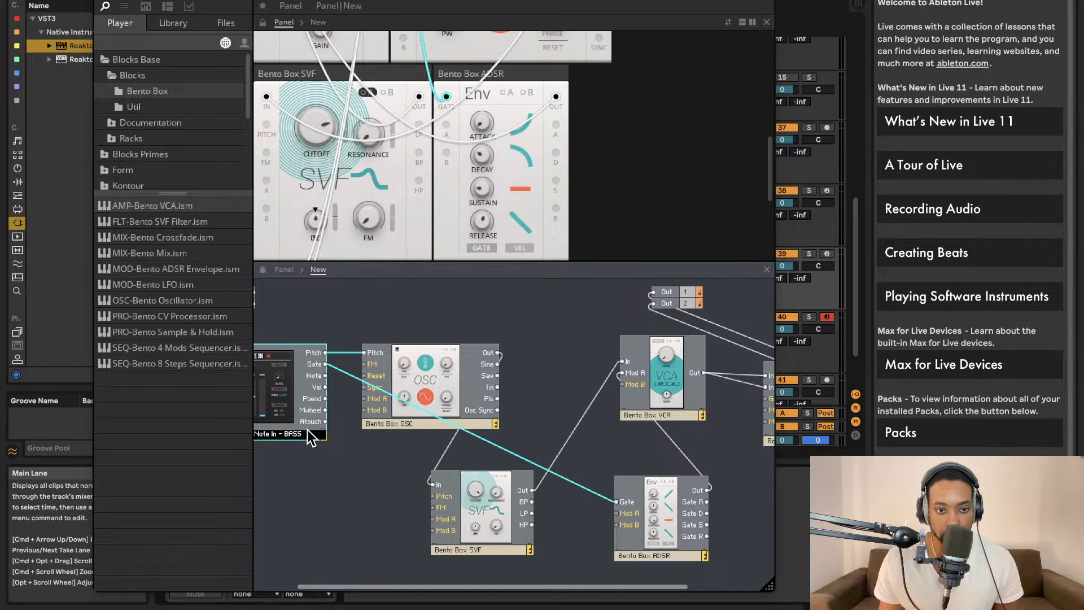
pyautogui.press('BackSpace')
pyautogui.press('BackSpace')
pyautogui.press('BackSpace')
pyautogui.press('BackSpace')
pyautogui.write('Pl')
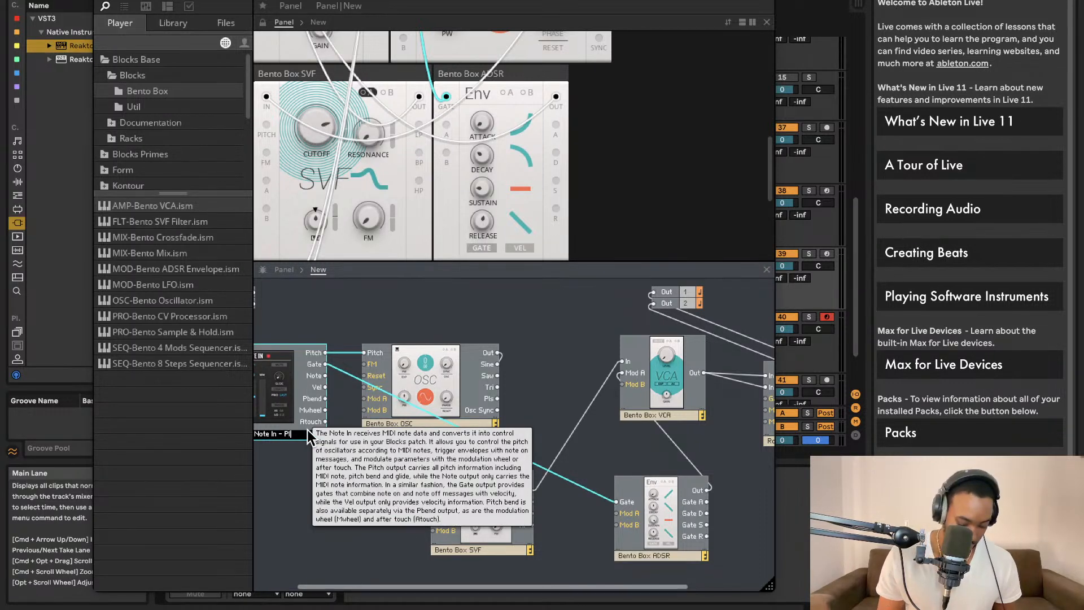
pyautogui.write('UCK')
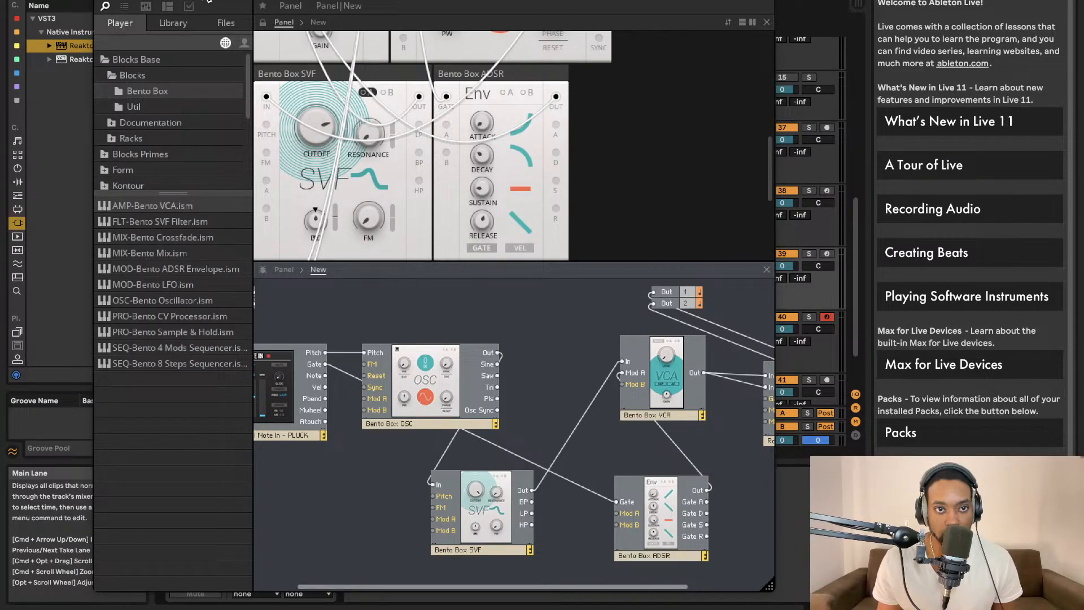
pyautogui.click(205, 0)
pyautogui.click(100, 1)
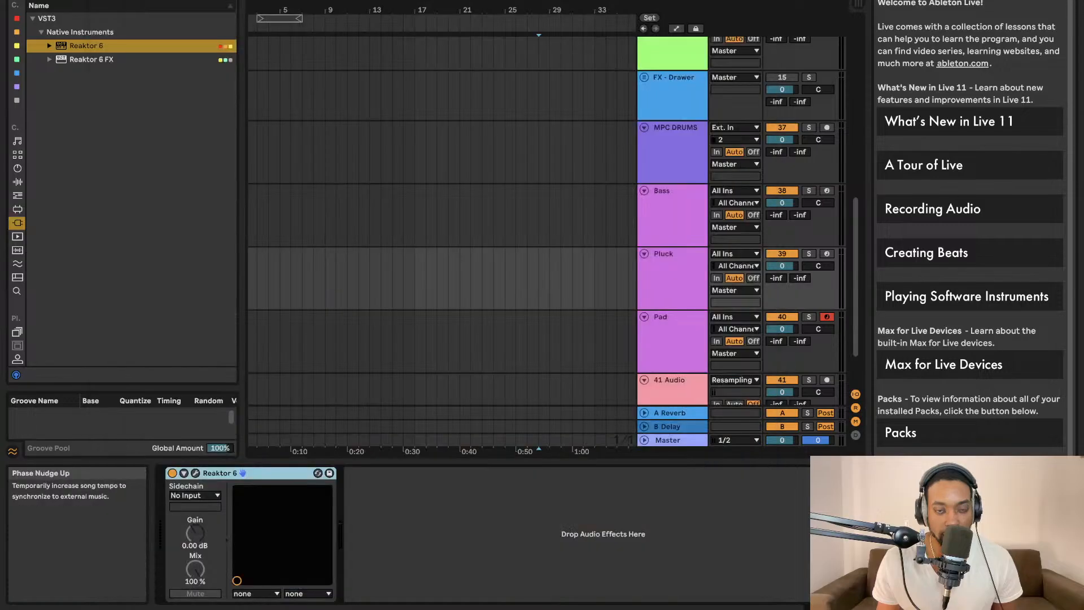
# Recolor the Pad track pale yellow-green and the Pluck track blue.
pyautogui.click(676, 350)
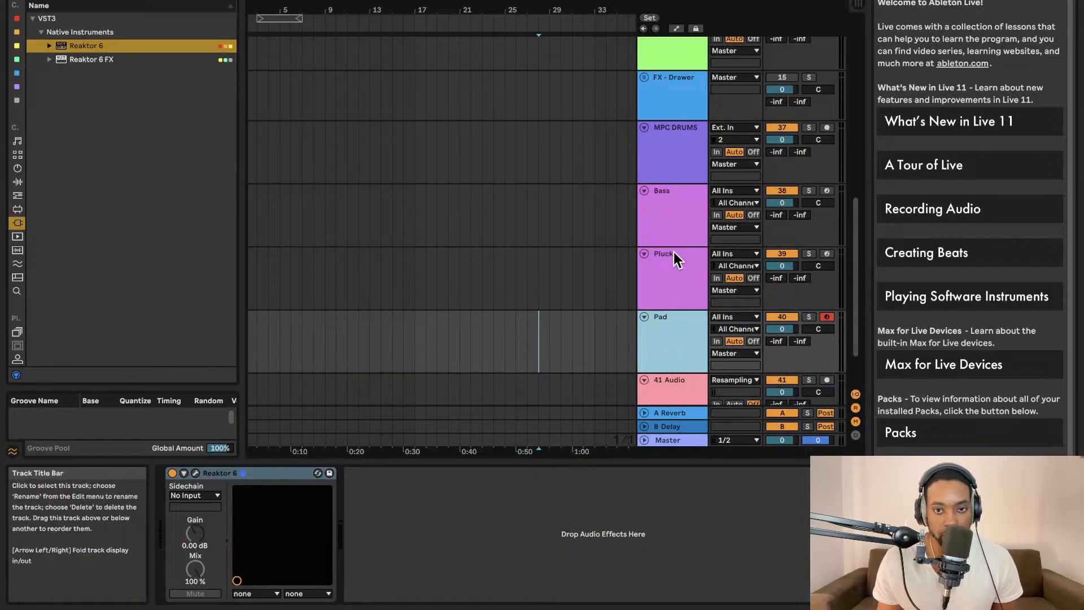
pyautogui.click(683, 284)
pyautogui.rightClick(679, 323)
pyautogui.click(696, 305)
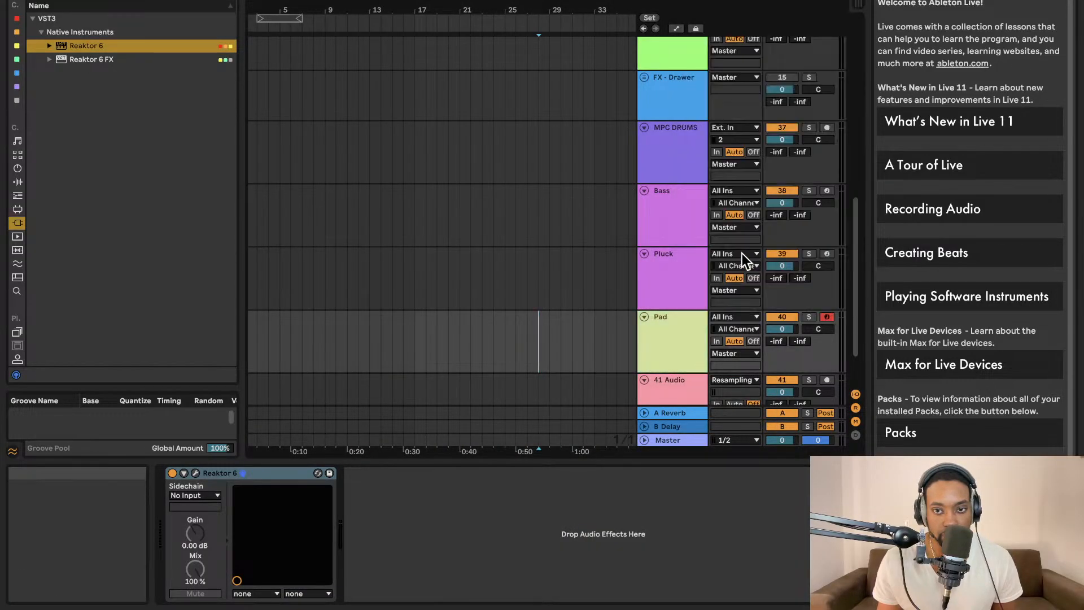
pyautogui.click(689, 268)
pyautogui.rightClick(690, 271)
pyautogui.click(799, 502)
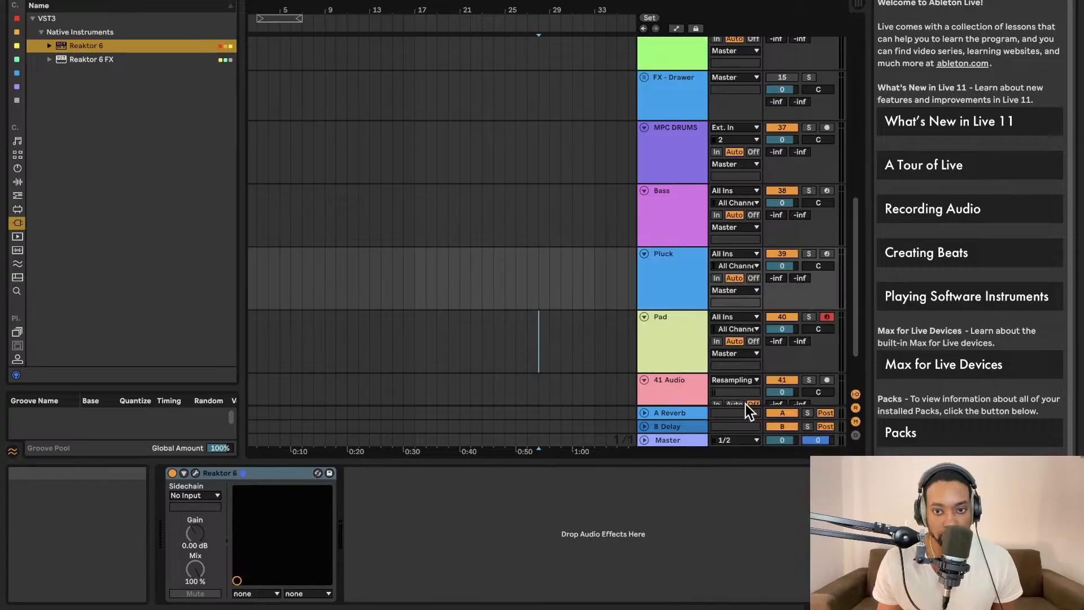
# Delete the 41 Audio track below the Pad track.
pyautogui.click(689, 242)
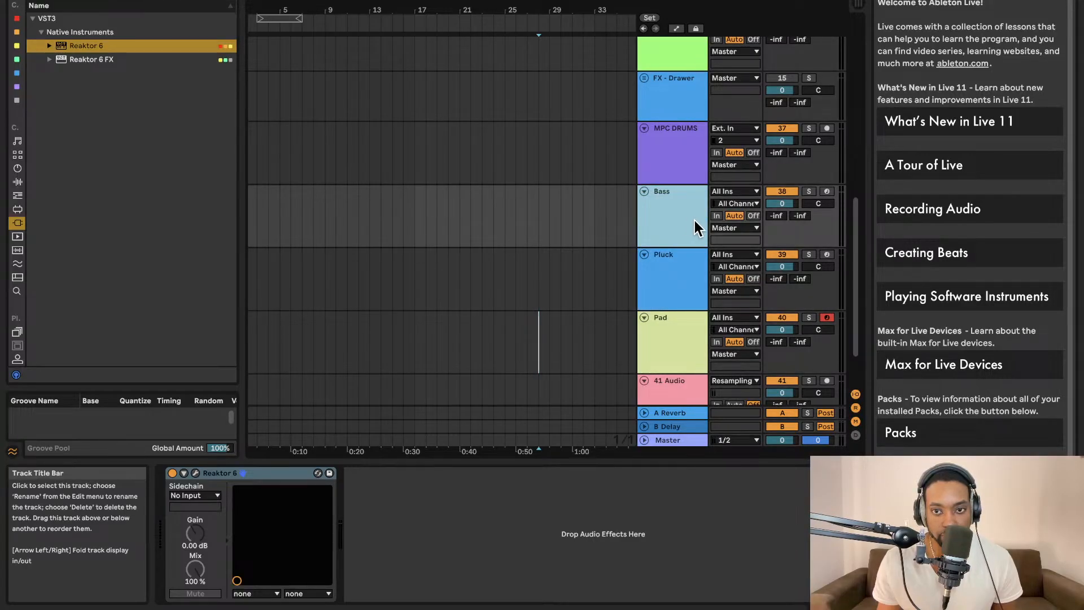
pyautogui.click(681, 387)
pyautogui.press('Delete')
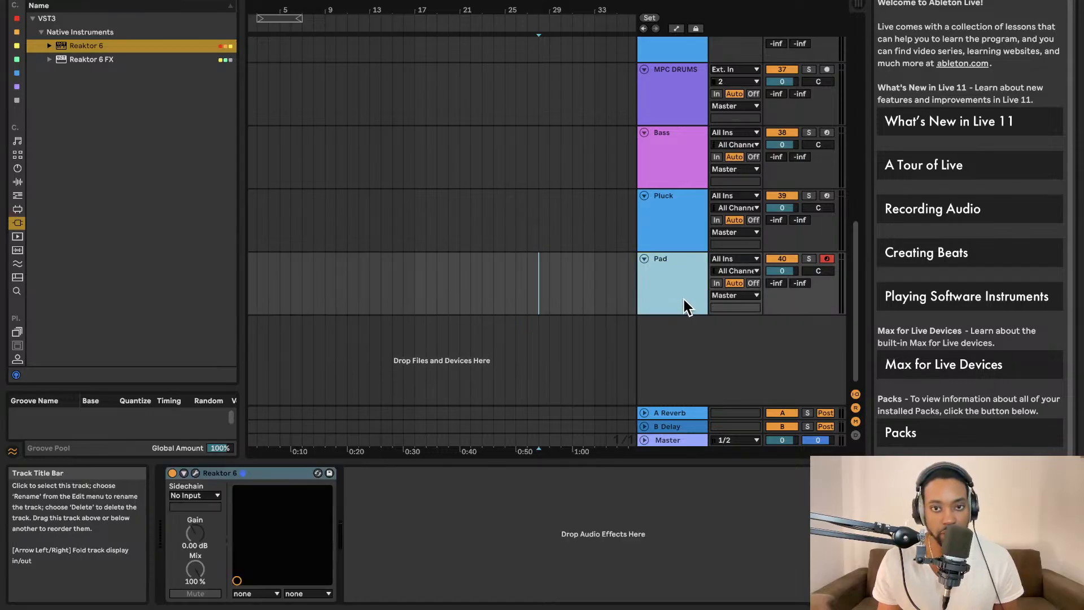
# In the Pad track's Reaktor patch, move the Bento Box OSC 1 panel ahead of the VCA.
pyautogui.click(195, 473)
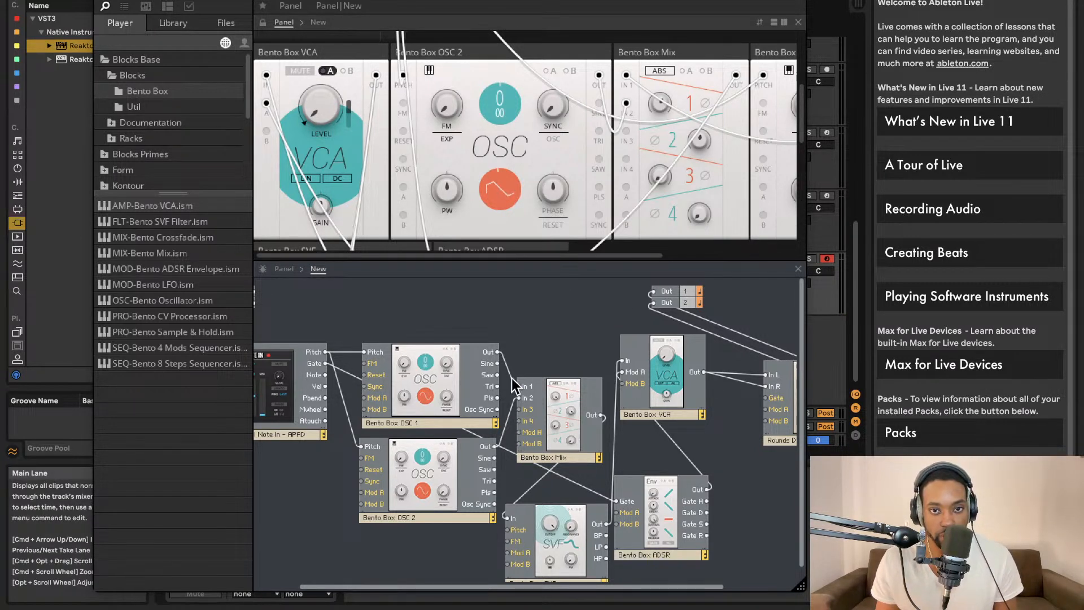
pyautogui.scroll(5, 458, 144)
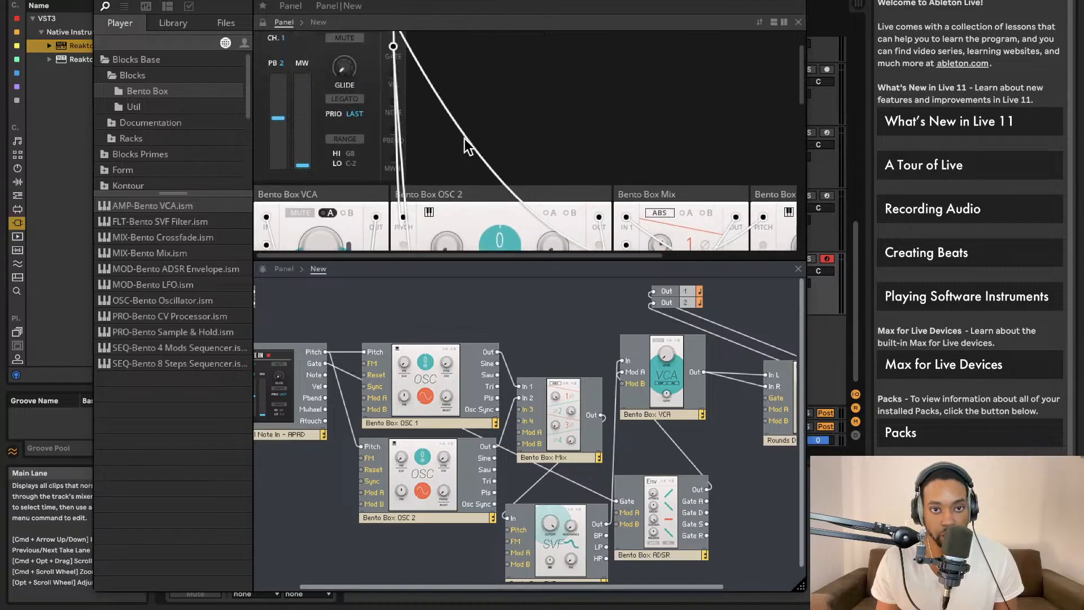
pyautogui.scroll(-6, 470, 146)
pyautogui.scroll(3, 482, 137)
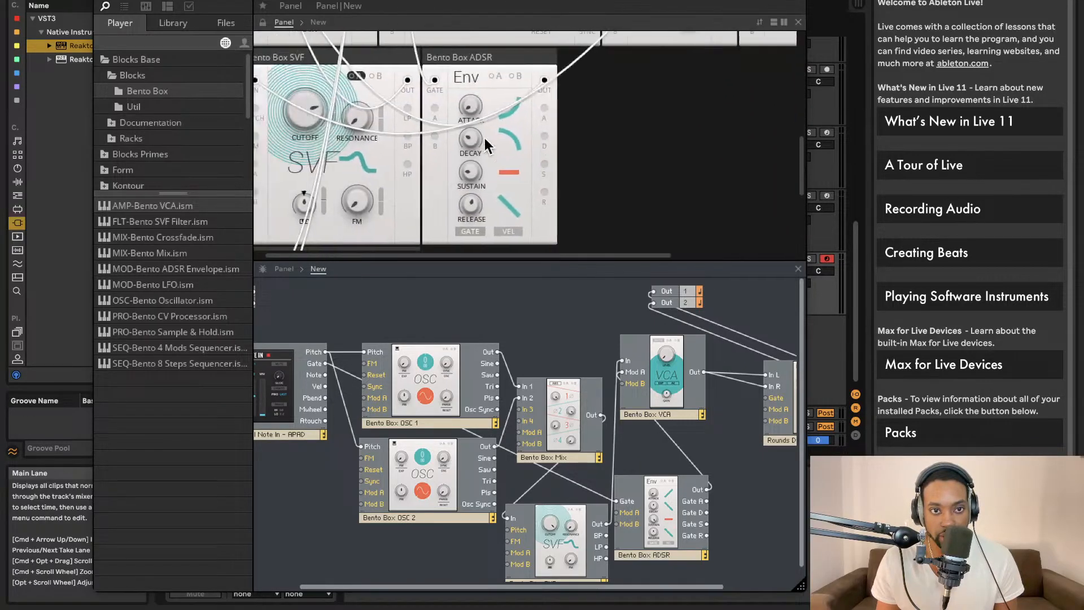
pyautogui.scroll(2, 464, 141)
pyautogui.scroll(-4, 474, 148)
pyautogui.hscroll(4, 476, 149)
pyautogui.scroll(5, 475, 148)
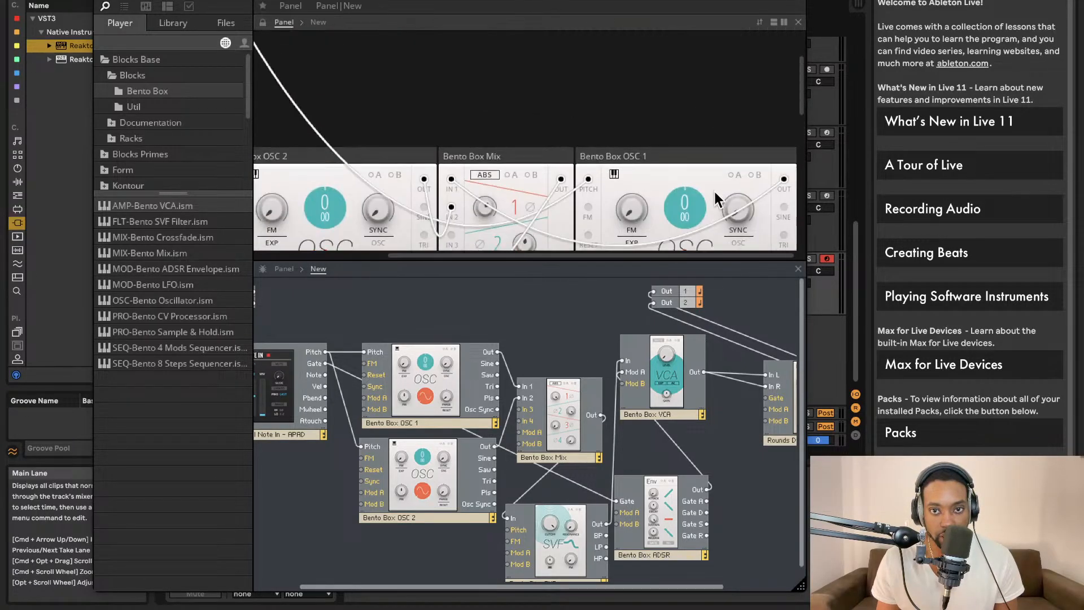
pyautogui.moveTo(718, 161); pyautogui.dragTo(271, 172)
pyautogui.hscroll(-2, 389, 171)
pyautogui.scroll(-4, 394, 178)
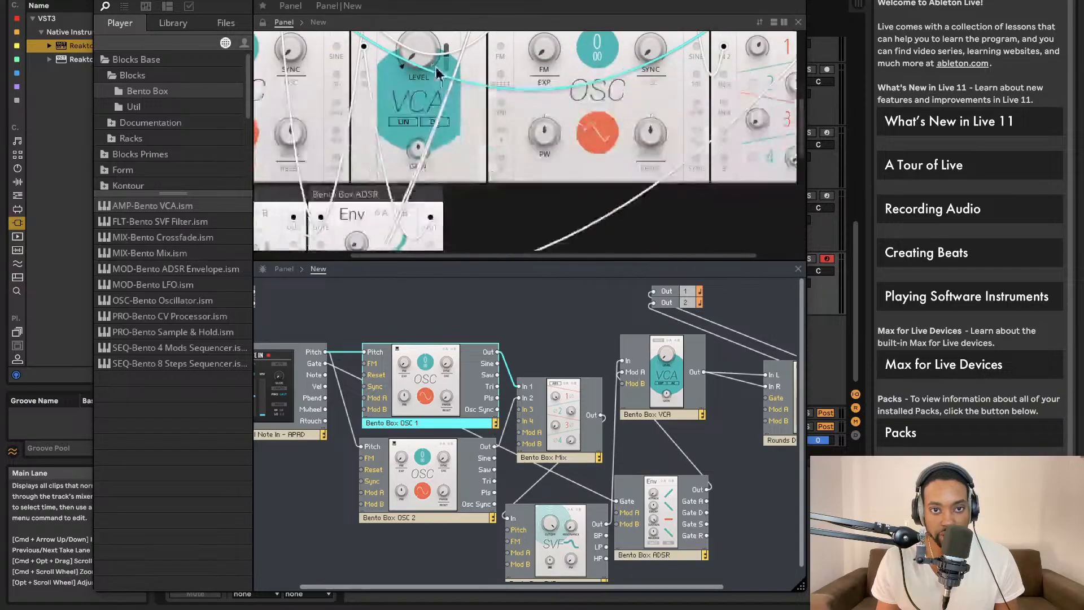
# Move the Bento Box VCA panel so it follows the Bento Box Mix.
pyautogui.scroll(2, 427, 82)
pyautogui.moveTo(426, 56); pyautogui.dragTo(786, 54)
pyautogui.hscroll(-4, 452, 126)
pyautogui.scroll(1, 406, 144)
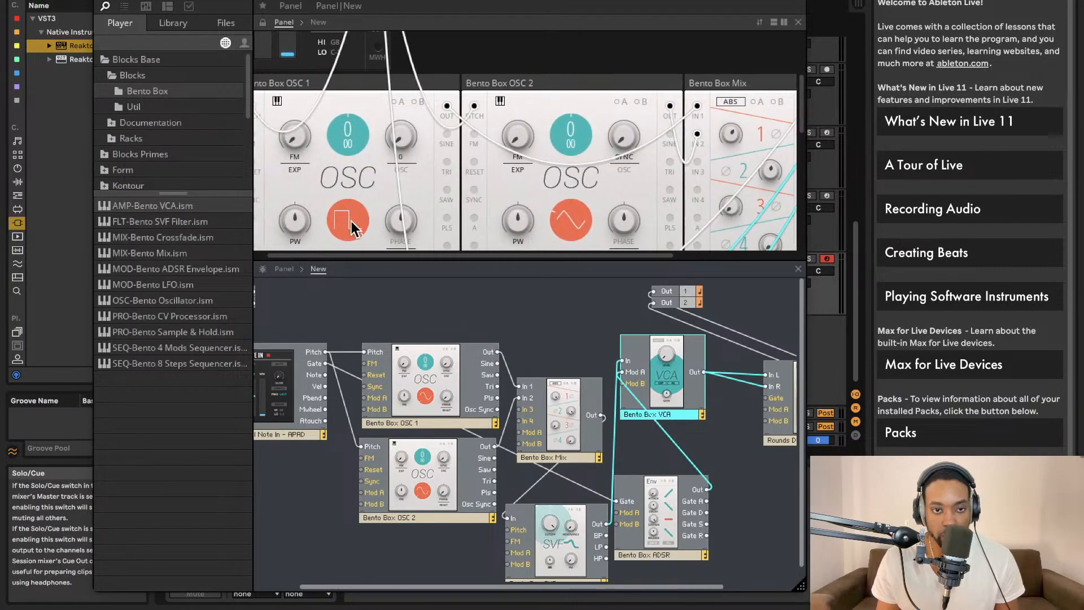
# Set the OSC 1 waveform to sawtooth and detune the OSC 2 pitch to 0.10.
pyautogui.moveTo(351, 221); pyautogui.dragTo(387, 519)
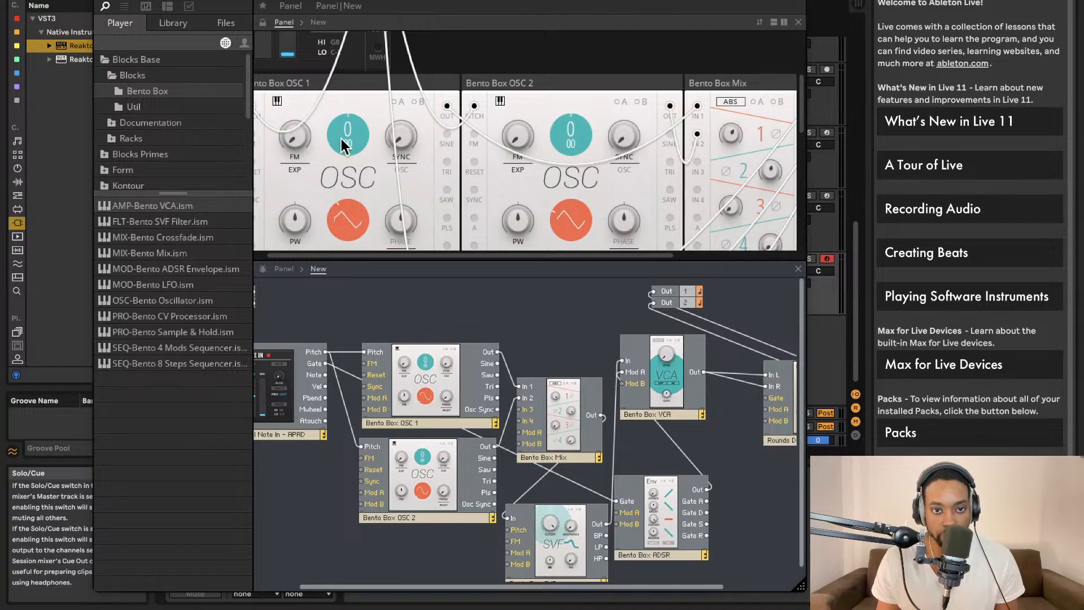
pyautogui.moveTo(356, 223); pyautogui.dragTo(316, 117)
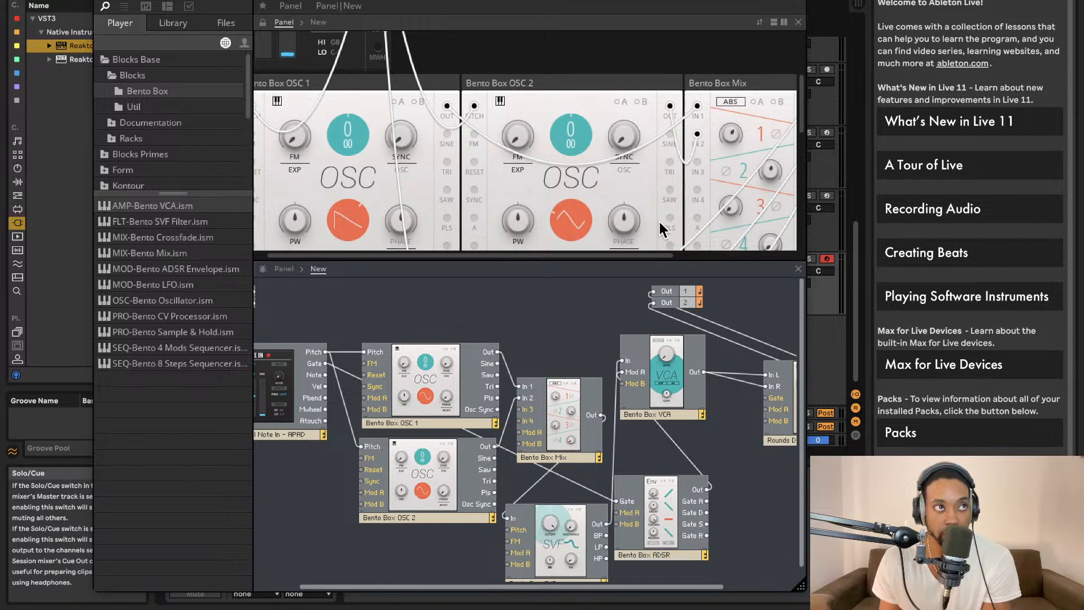
pyautogui.moveTo(572, 141)
pyautogui.mouseDown()
pyautogui.moveTo(572, 123)
pyautogui.moveTo(572, 133)
pyautogui.mouseUp()
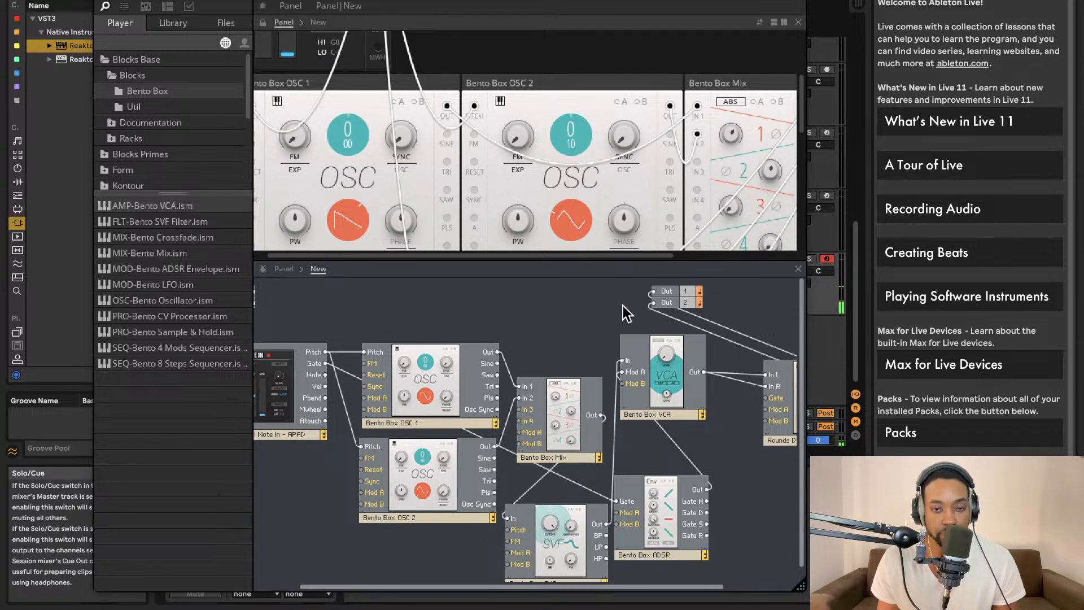
# Delete the Rounds Delay block and wire the VCA output directly to main outputs 1 and 2.
pyautogui.moveTo(485, 346); pyautogui.dragTo(487, 334)
pyautogui.hscroll(2, 489, 338)
pyautogui.hscroll(5, 707, 161)
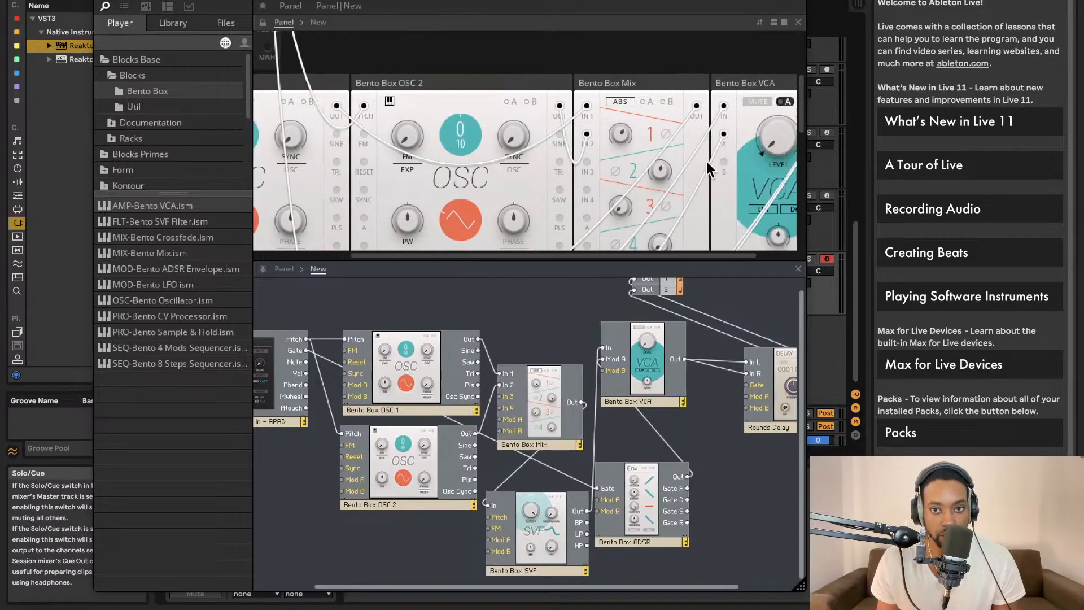
pyautogui.hscroll(2, 575, 369)
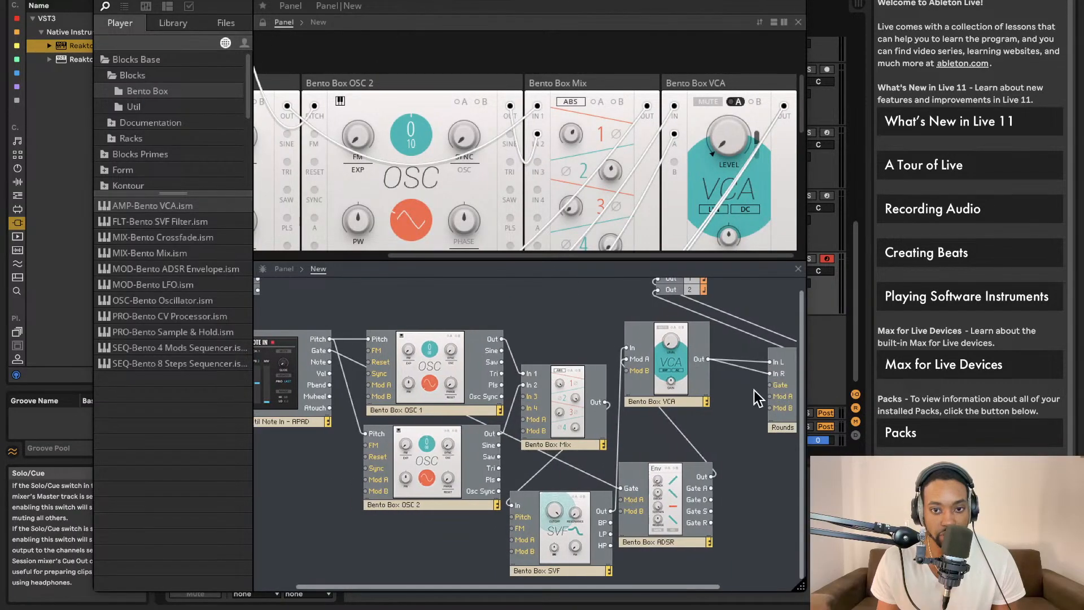
pyautogui.click(764, 378)
pyautogui.press('Delete')
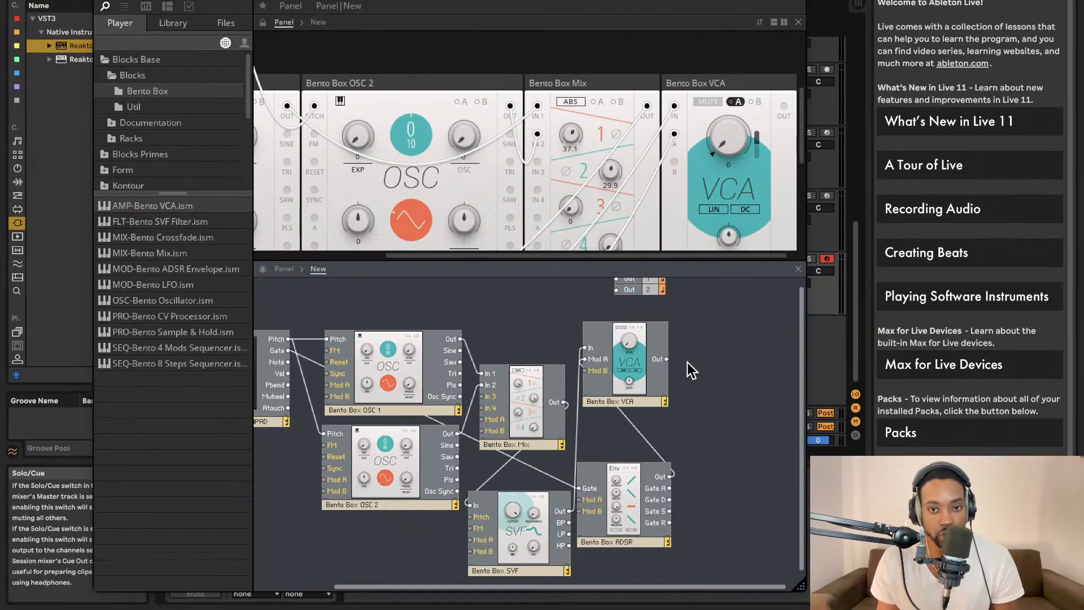
pyautogui.moveTo(730, 342); pyautogui.dragTo(615, 292)
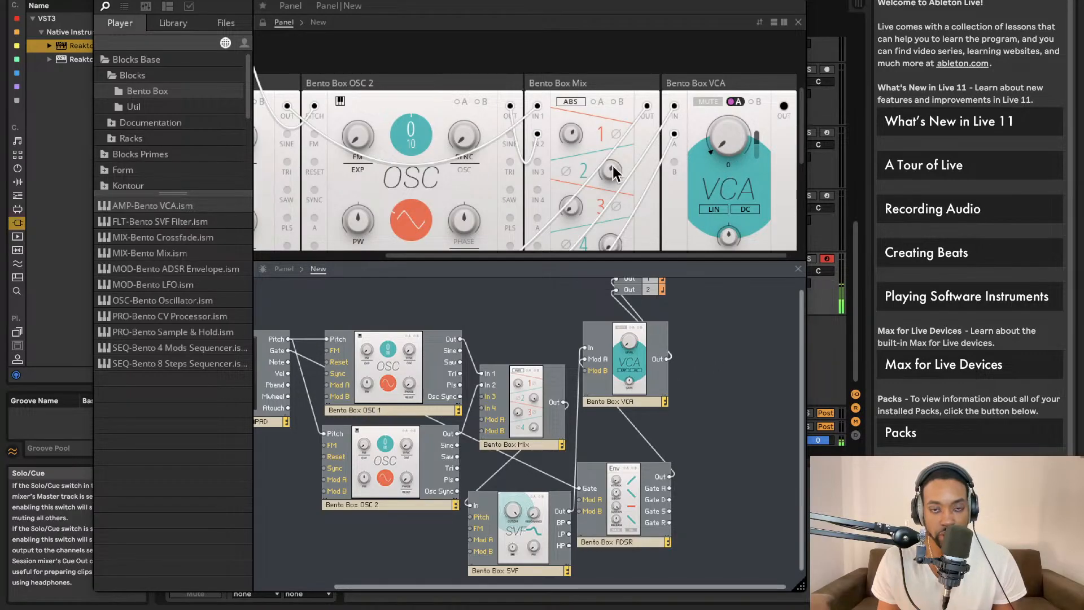
# Raise the sustain and slightly increase the release on the Bento Box ADSR envelope.
pyautogui.hscroll(-3, 638, 140)
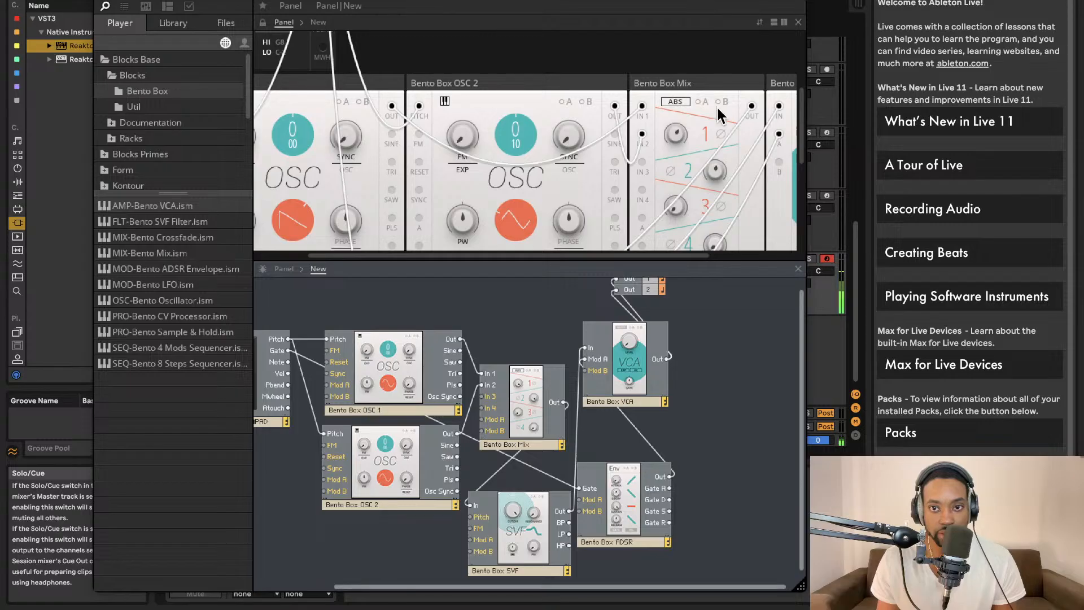
pyautogui.hscroll(-3, 565, 192)
pyautogui.hscroll(5, 531, 168)
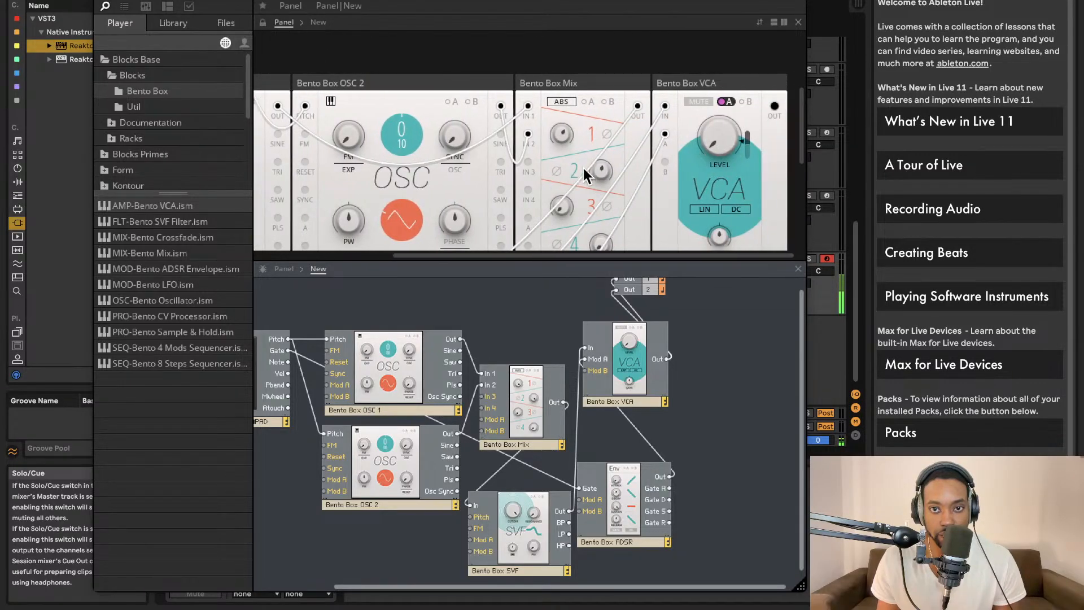
pyautogui.scroll(-5, 578, 167)
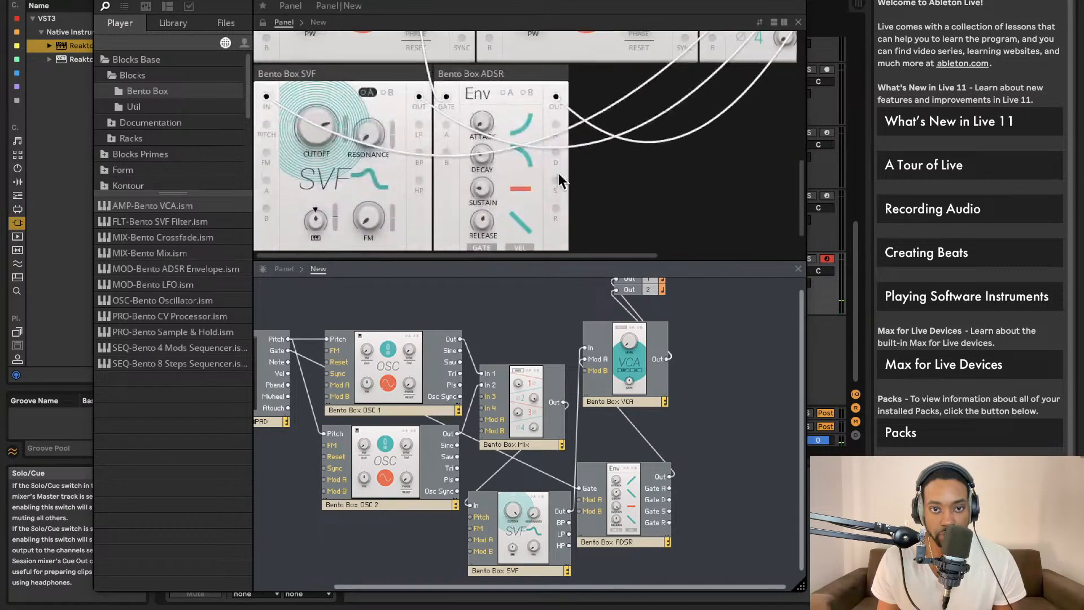
pyautogui.scroll(-1, 485, 181)
pyautogui.moveTo(483, 181); pyautogui.dragTo(479, 143)
pyautogui.scroll(1, 480, 169)
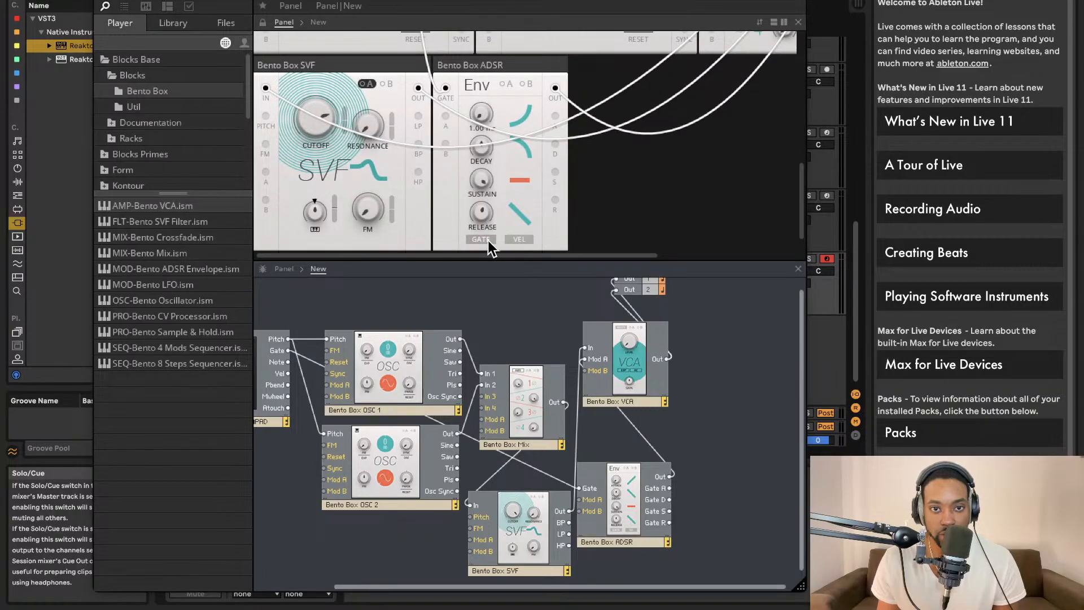
pyautogui.moveTo(480, 213); pyautogui.dragTo(481, 211)
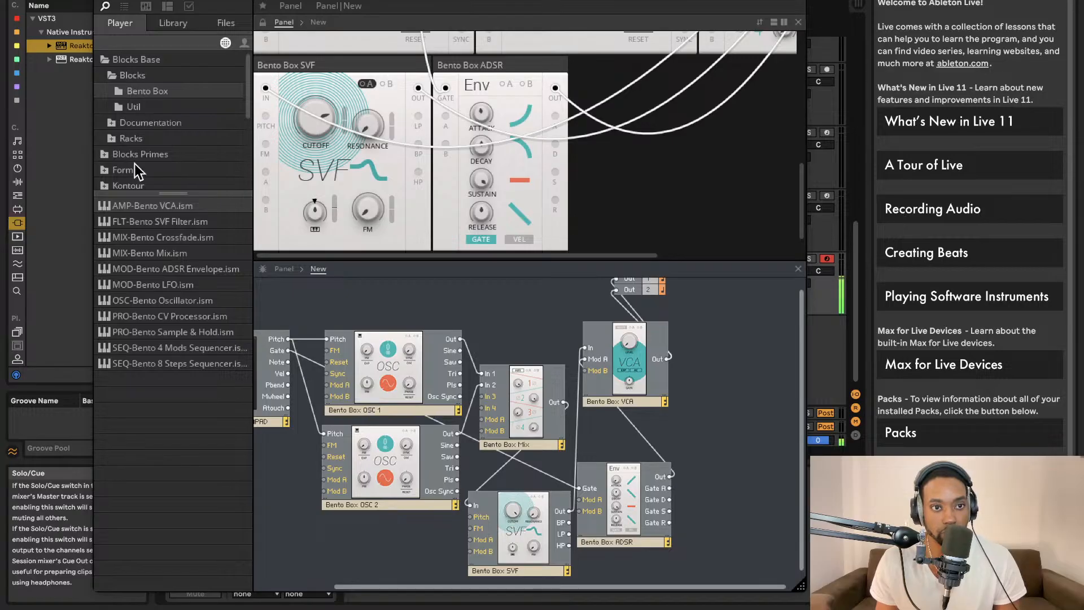
# Find the Rounds Reverb block in the Blocks Primes library and add it to the structure beside the Bento Box VCA.
pyautogui.click(145, 108)
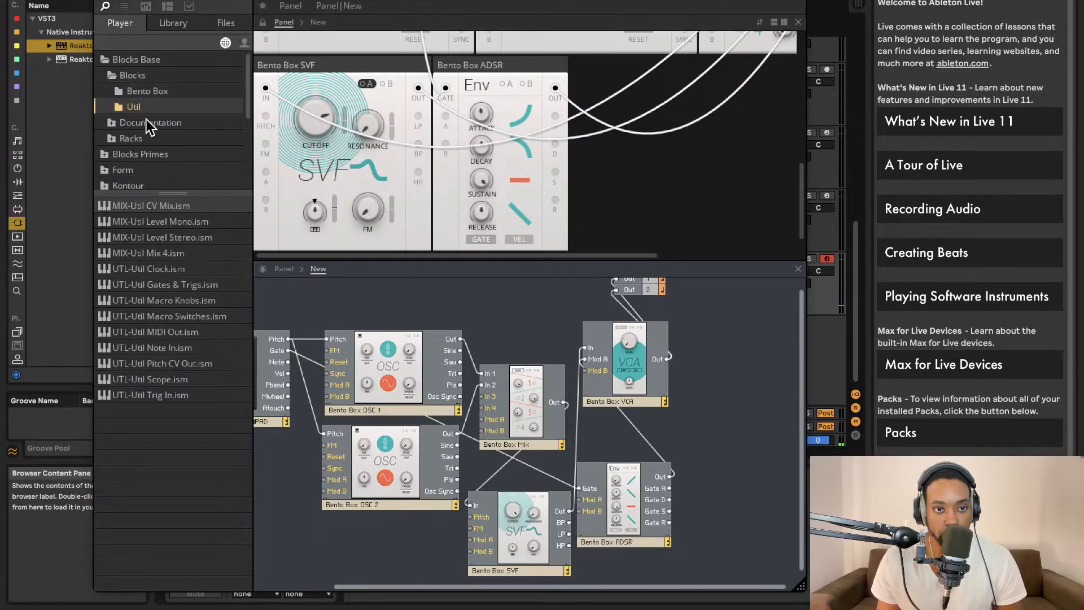
pyautogui.scroll(-3, 128, 127)
pyautogui.click(106, 95)
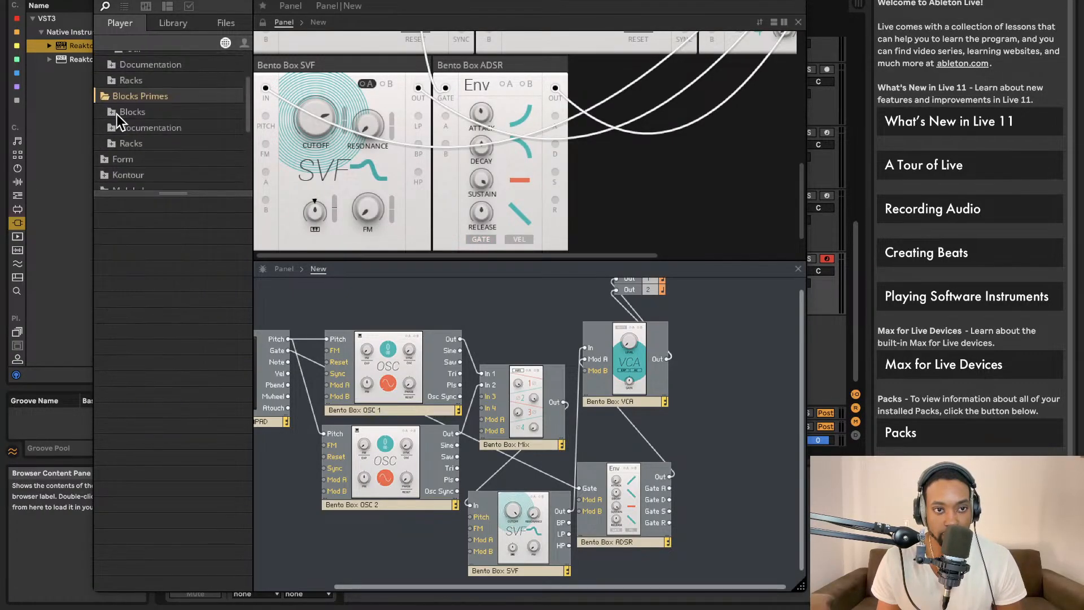
pyautogui.click(117, 112)
pyautogui.click(119, 124)
pyautogui.click(141, 145)
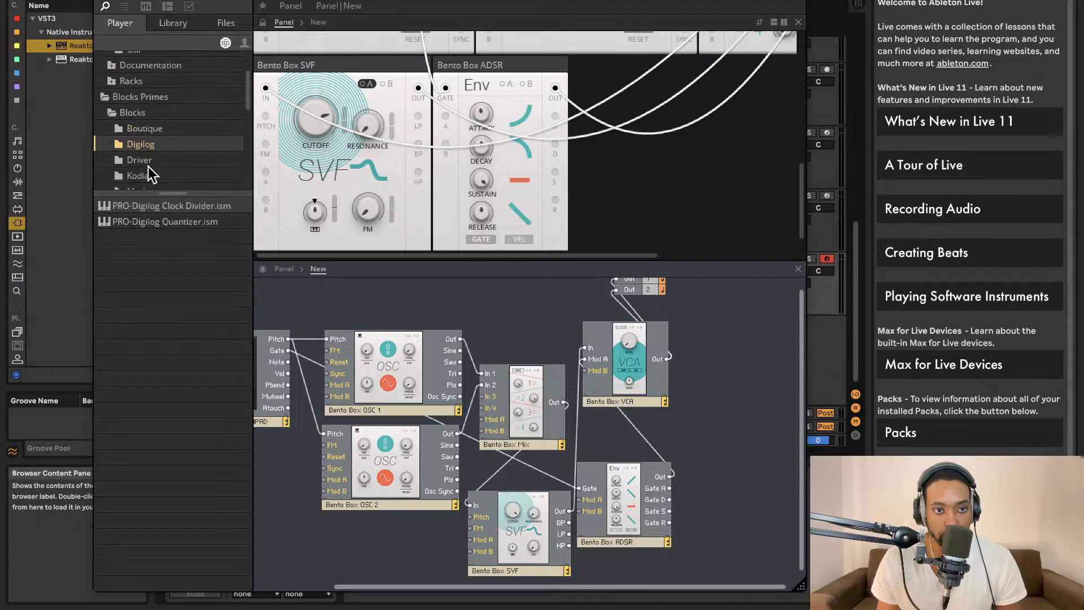
pyautogui.click(145, 162)
pyautogui.click(149, 175)
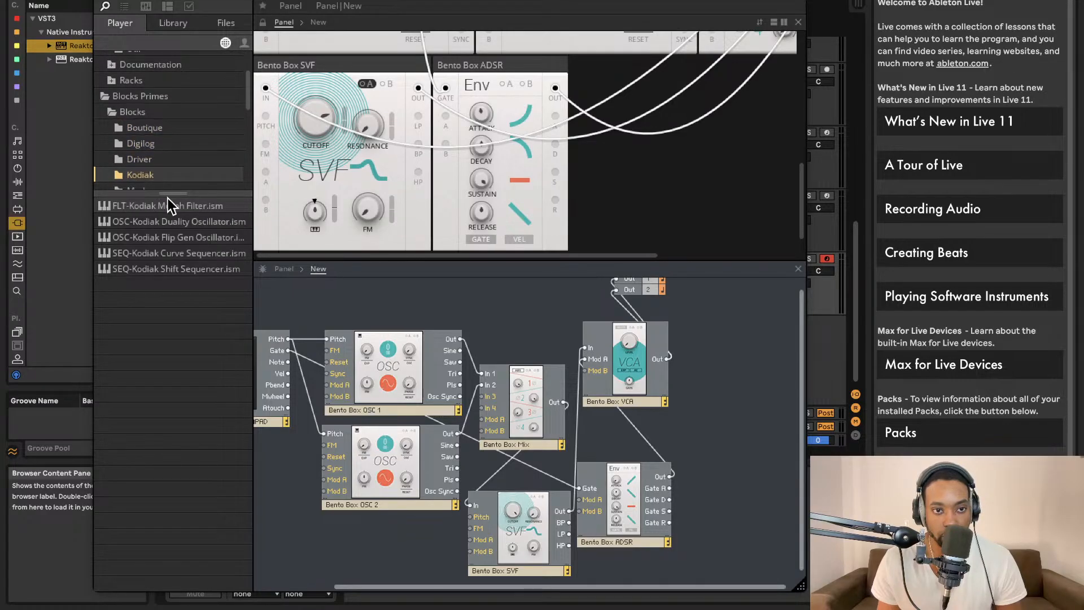
pyautogui.scroll(-2, 155, 171)
pyautogui.scroll(-2, 158, 157)
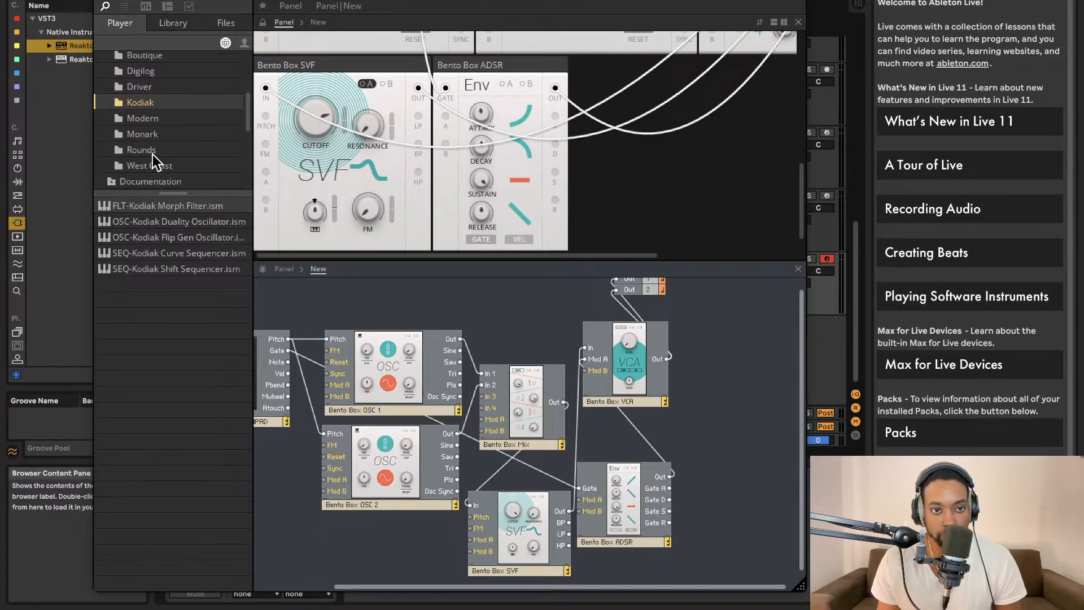
pyautogui.click(152, 152)
pyautogui.moveTo(179, 228); pyautogui.dragTo(667, 358)
# Route the VCA output through the Rounds Reverb to main outputs 1 and 2, and raise the ADSR attack to 183 ms.
pyautogui.hscroll(3, 734, 356)
pyautogui.moveTo(784, 354); pyautogui.dragTo(563, 271)
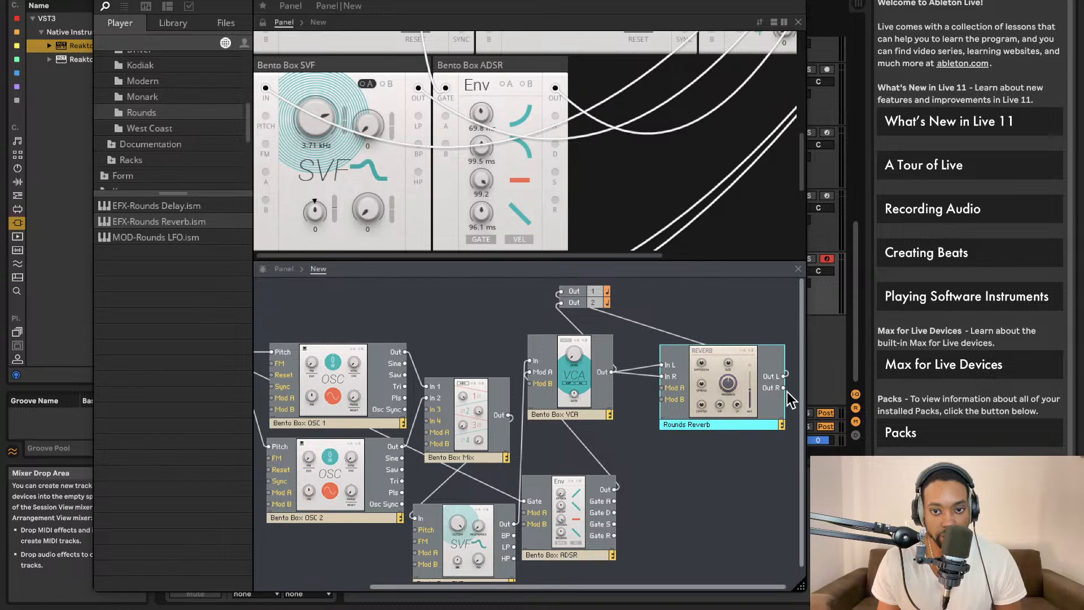
pyautogui.moveTo(783, 388); pyautogui.dragTo(554, 302)
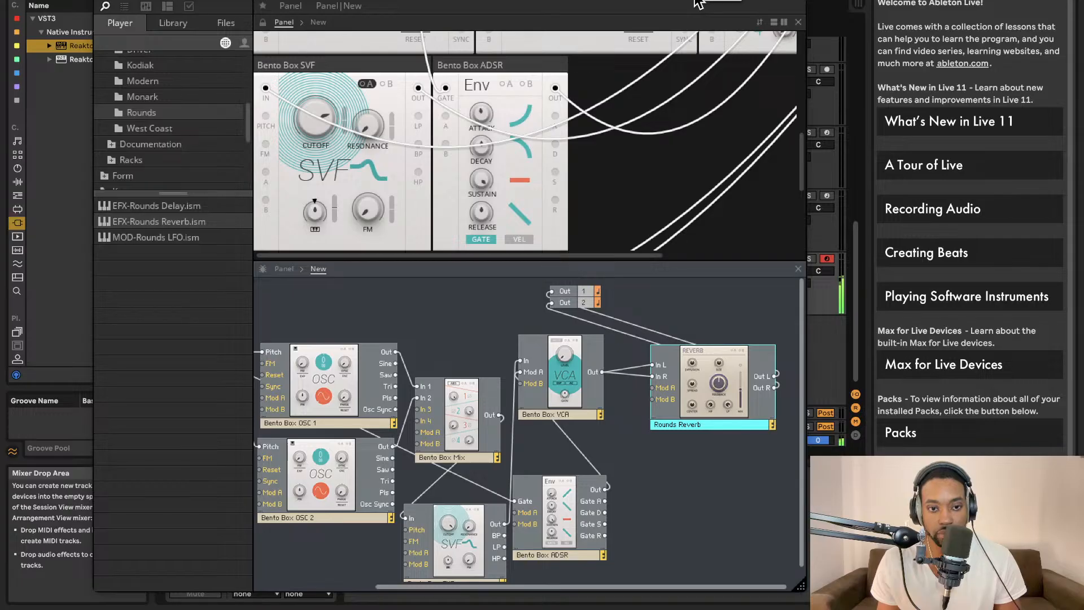
pyautogui.click(484, 115)
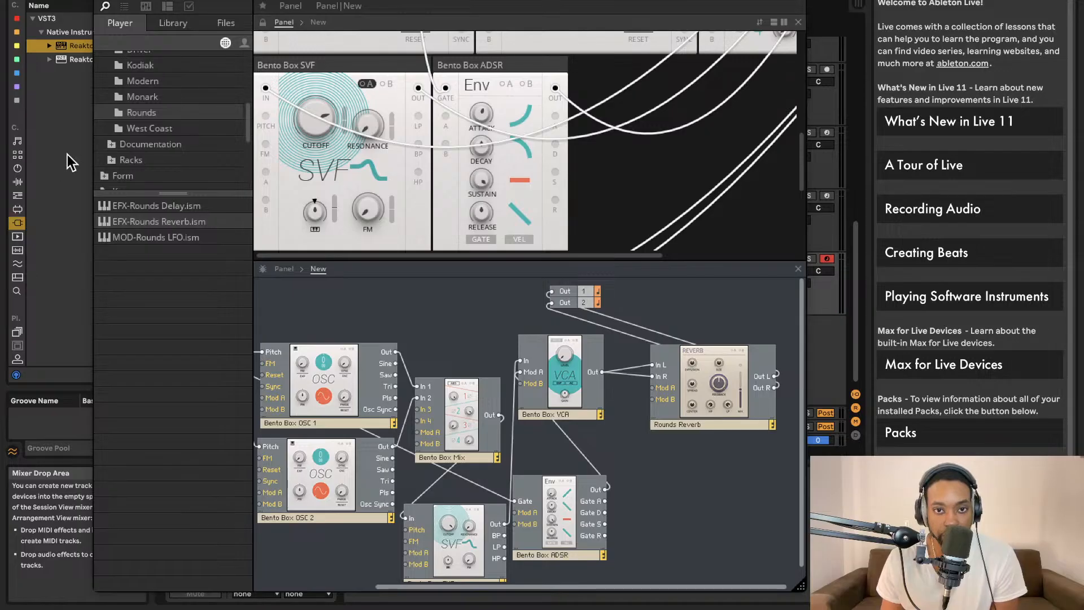
# Add a Bento Box LFO block from the Bento Box library and place it ahead of OSC 2 in the structure.
pyautogui.scroll(5, 164, 109)
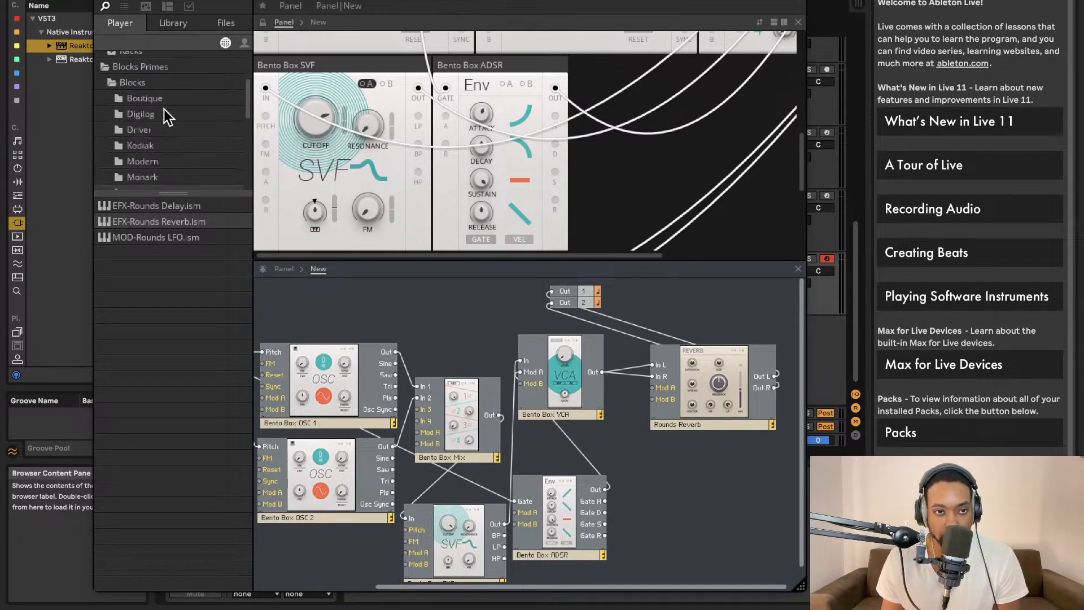
pyautogui.click(152, 92)
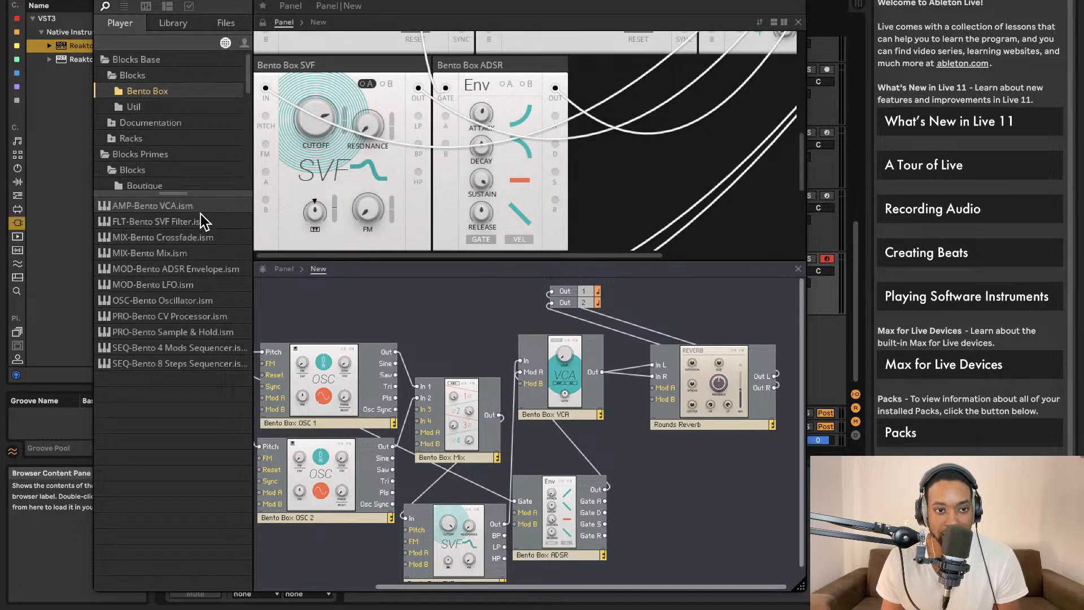
pyautogui.moveTo(164, 283); pyautogui.dragTo(435, 415)
pyautogui.scroll(-3, 372, 486)
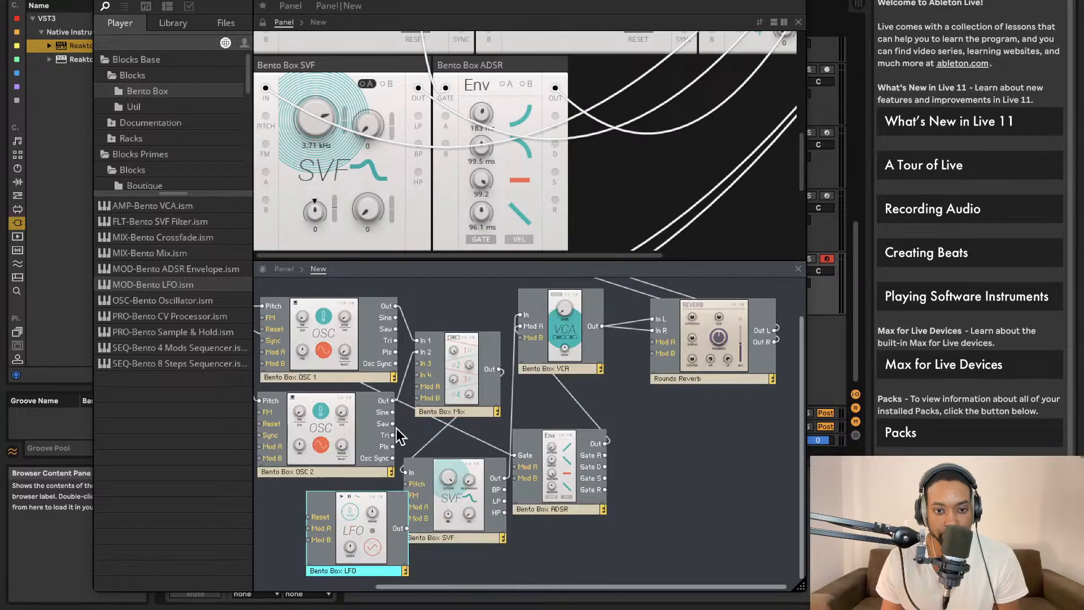
pyautogui.hscroll(-3, 400, 421)
pyautogui.hscroll(1, 415, 508)
pyautogui.moveTo(418, 523); pyautogui.dragTo(226, 463)
pyautogui.hscroll(-2, 322, 427)
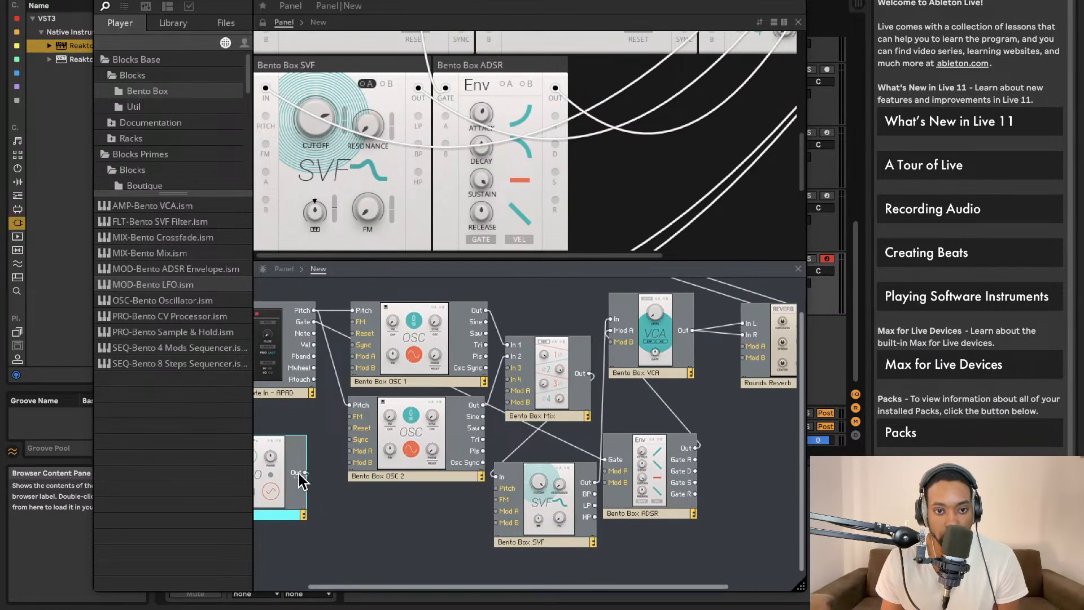
# Wire the LFO output to Mod A of OSC 2 and set a small modulation A amount beside its waveform control.
pyautogui.moveTo(305, 472); pyautogui.dragTo(350, 451)
pyautogui.scroll(5, 452, 129)
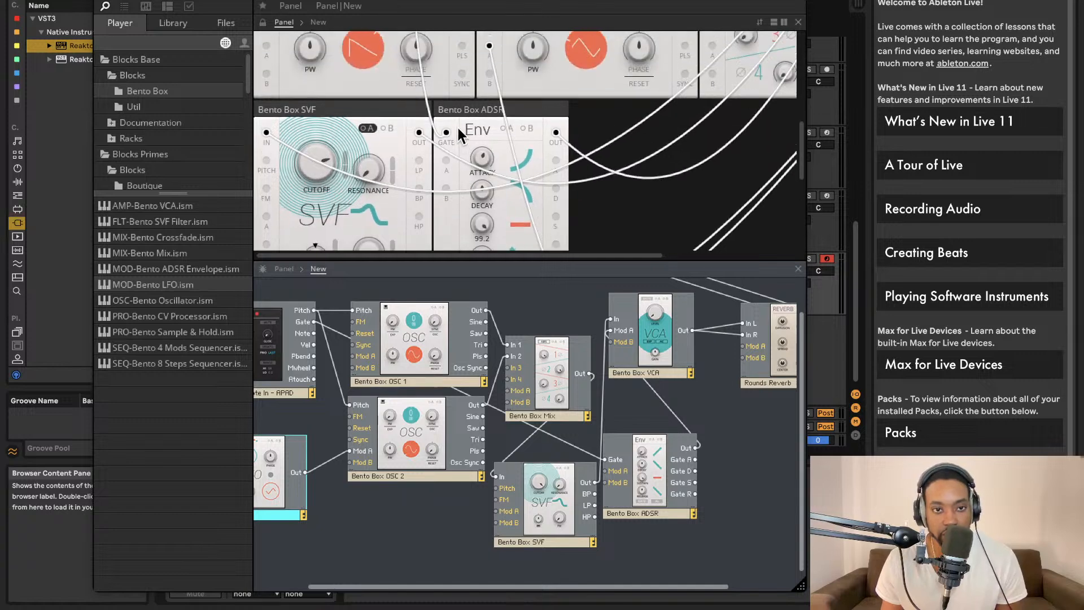
pyautogui.hscroll(4, 485, 125)
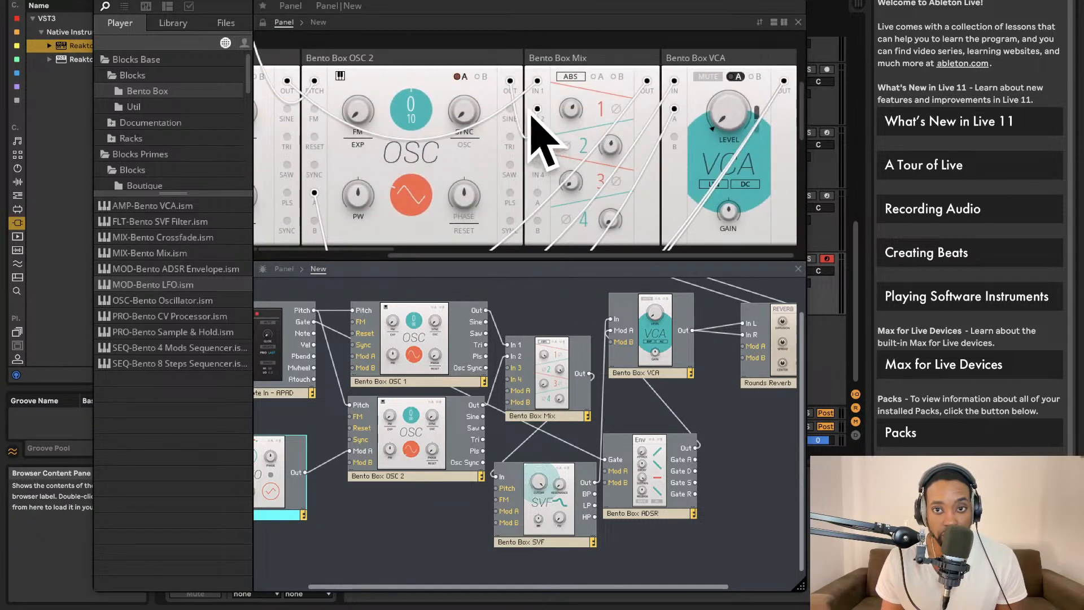
pyautogui.scroll(2, 520, 138)
pyautogui.scroll(-2, 558, 108)
pyautogui.hscroll(-3, 557, 107)
pyautogui.click(630, 78)
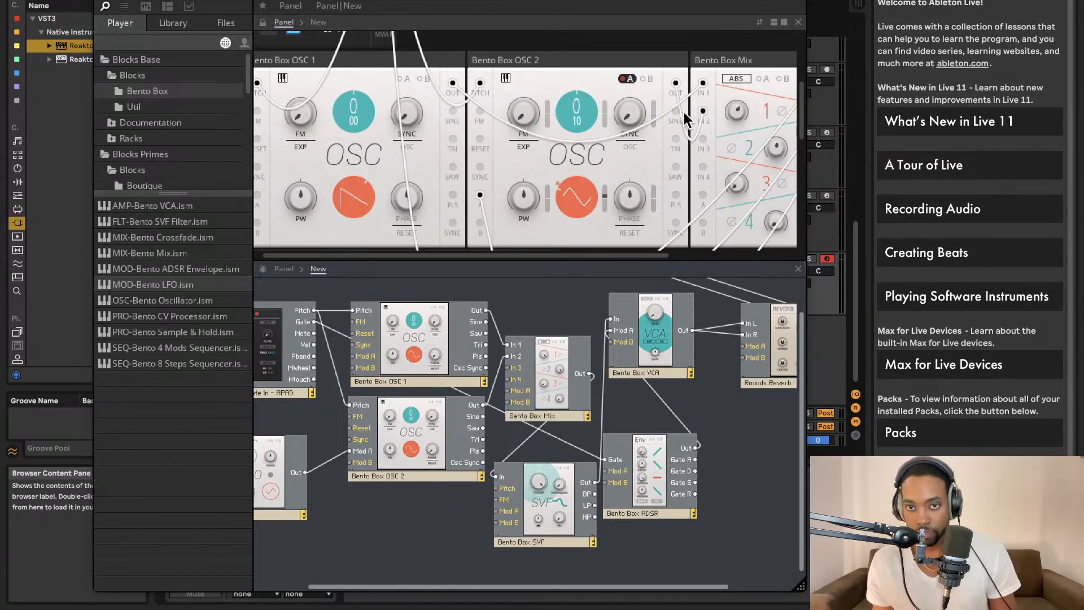
# Lower the channel 1 level of the Bento Box Mix to 38.0.
pyautogui.scroll(-2, 684, 120)
pyautogui.hscroll(4, 675, 120)
pyautogui.scroll(3, 673, 121)
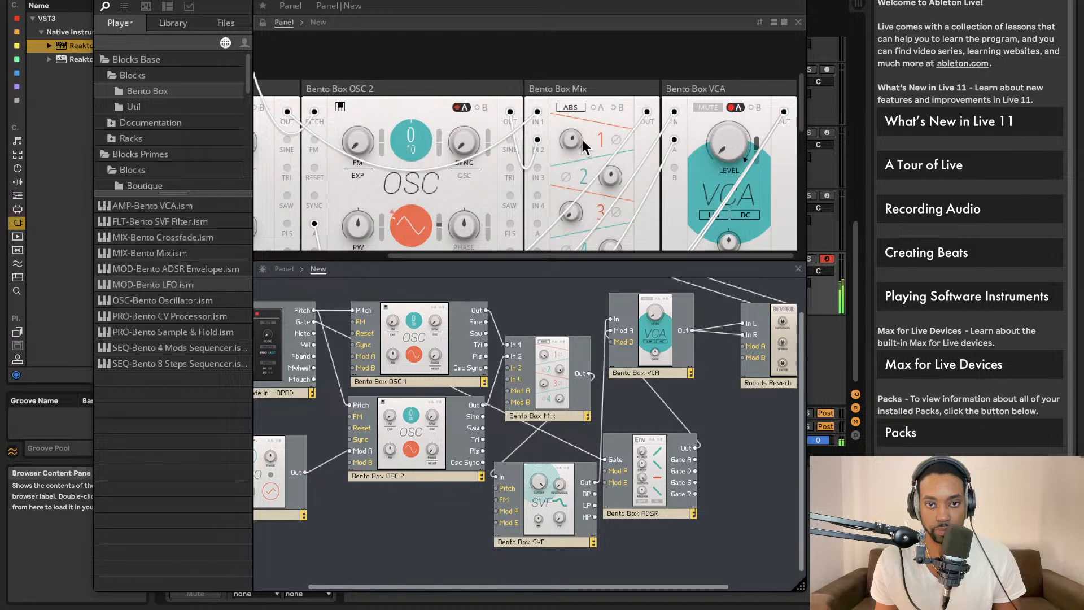
pyautogui.moveTo(572, 140); pyautogui.dragTo(573, 162)
pyautogui.hscroll(-3, 596, 136)
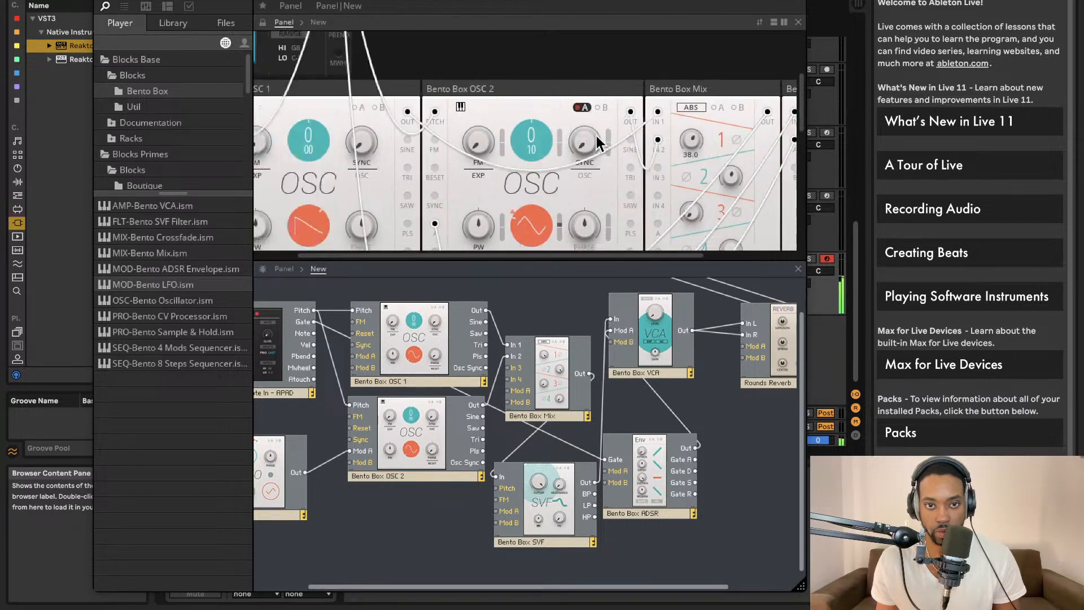
# Lower the feedback of the Rounds Reverb and adjust its size.
pyautogui.scroll(-5, 598, 144)
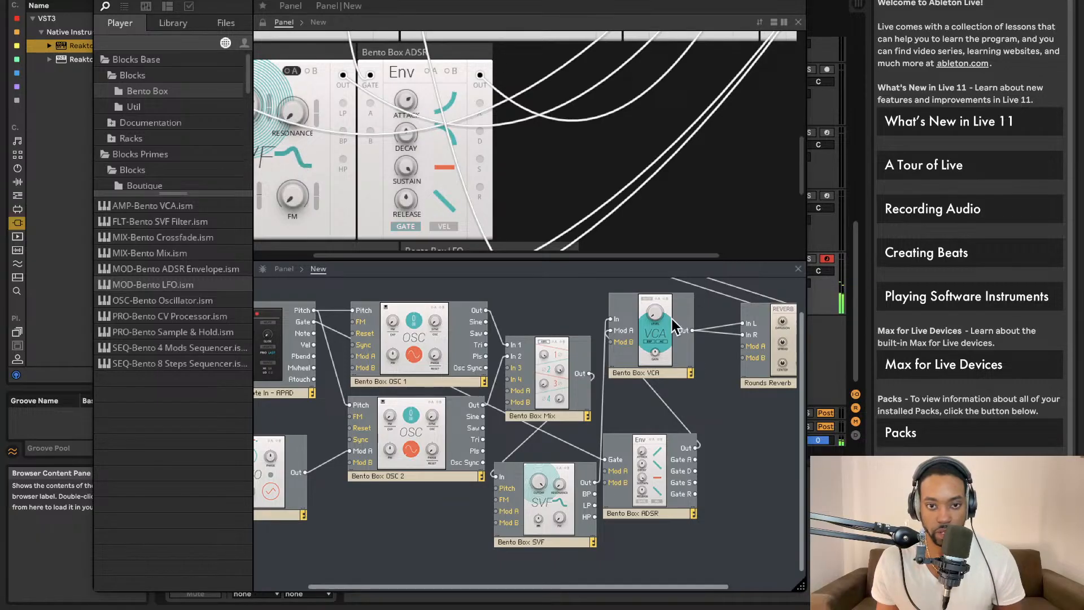
pyautogui.hscroll(3, 521, 394)
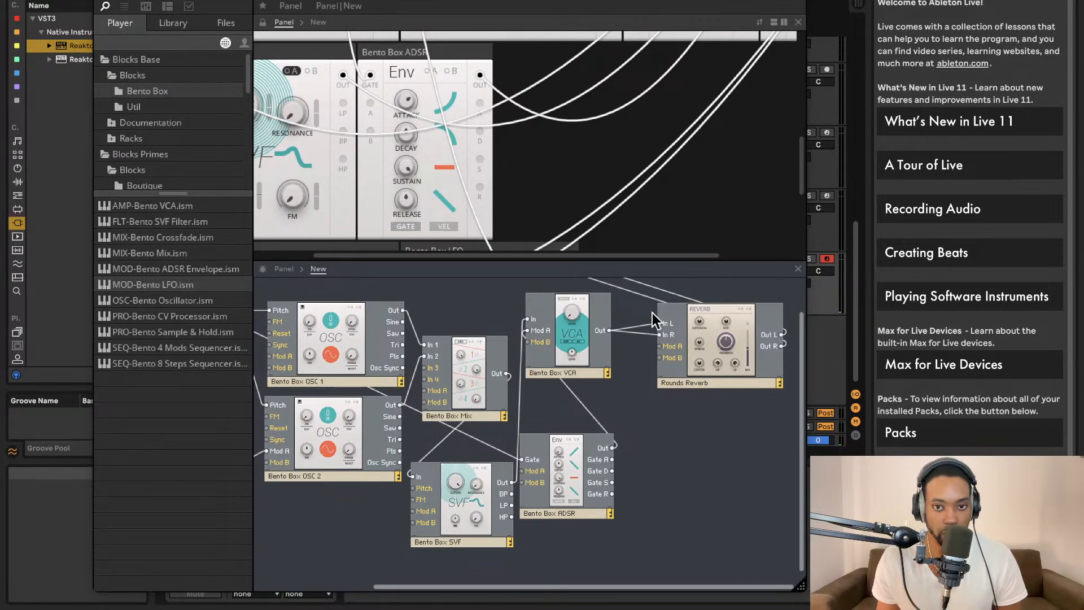
pyautogui.hscroll(3, 628, 152)
pyautogui.scroll(-6, 621, 155)
pyautogui.hscroll(-5, 590, 157)
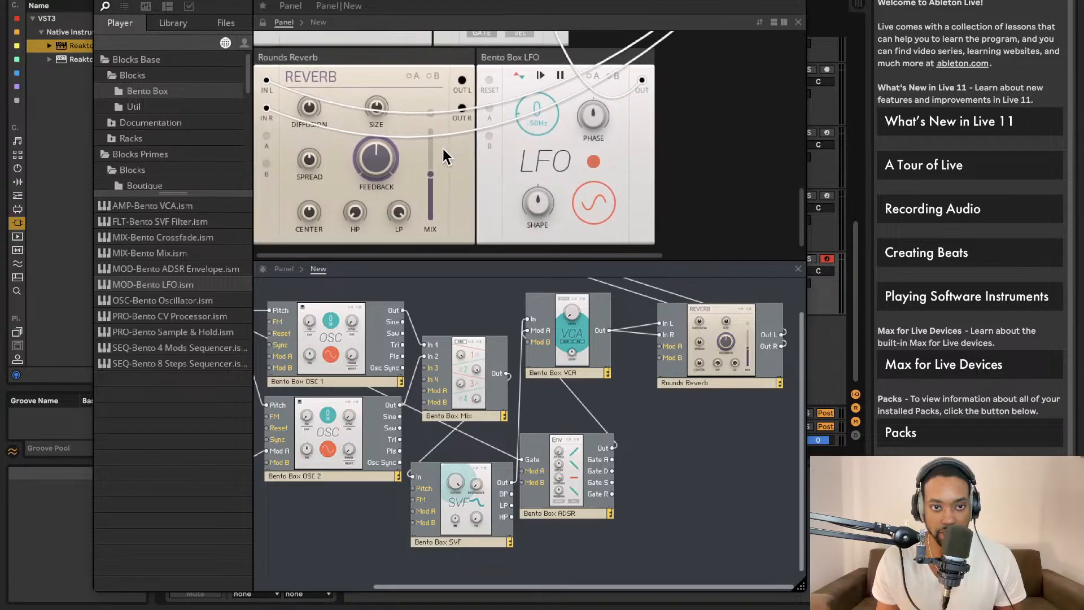
pyautogui.hscroll(1, 442, 148)
pyautogui.moveTo(369, 164)
pyautogui.mouseDown()
pyautogui.moveTo(375, 50)
pyautogui.moveTo(373, 147)
pyautogui.mouseUp()
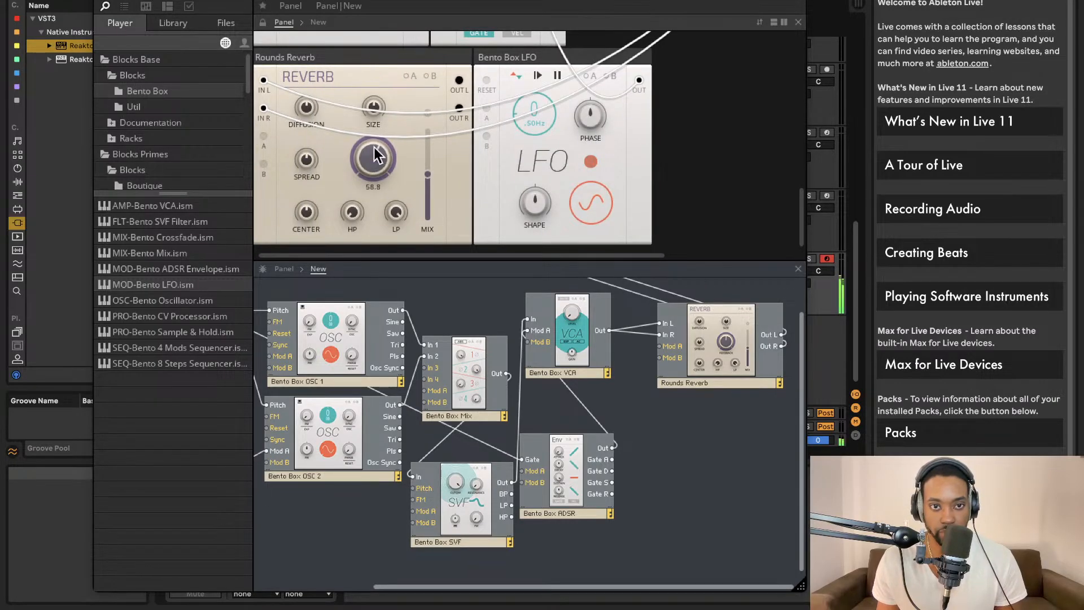
pyautogui.moveTo(386, 233); pyautogui.dragTo(388, 169)
pyautogui.moveTo(375, 107); pyautogui.dragTo(389, 41)
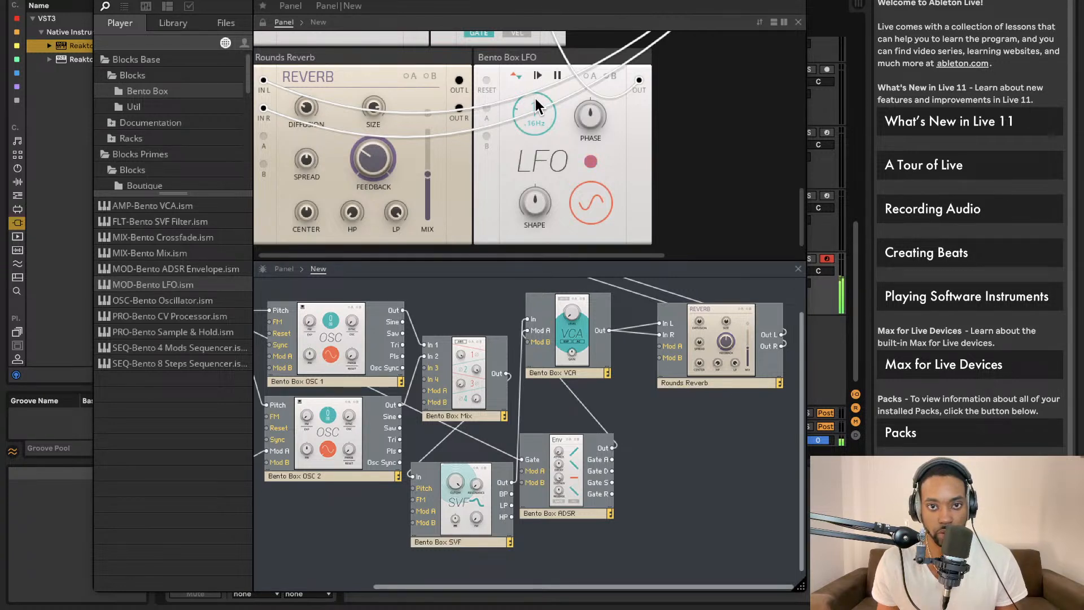
# Set the Bento Box LFO rate to 0.20 Hz and compare its waveforms, choosing the falling sawtooth.
pyautogui.scroll(3, 507, 117)
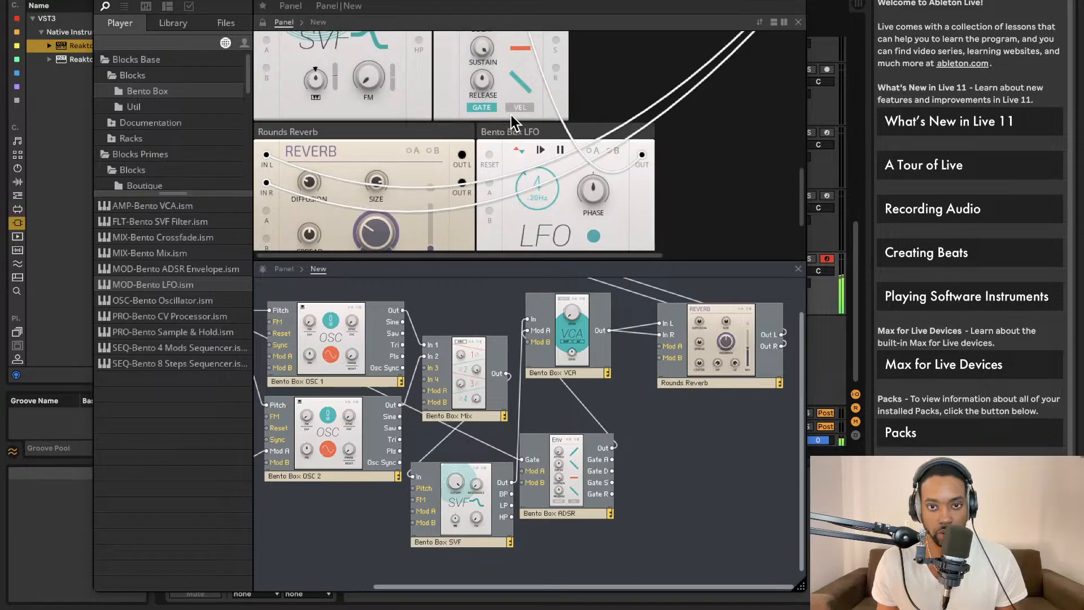
pyautogui.scroll(-3, 510, 114)
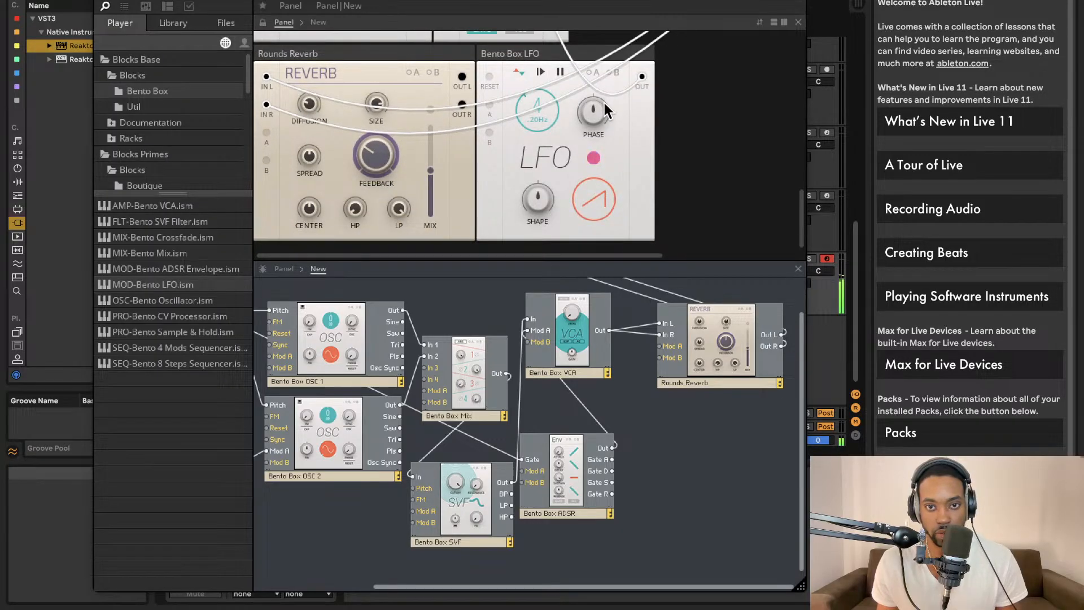
pyautogui.click(594, 203)
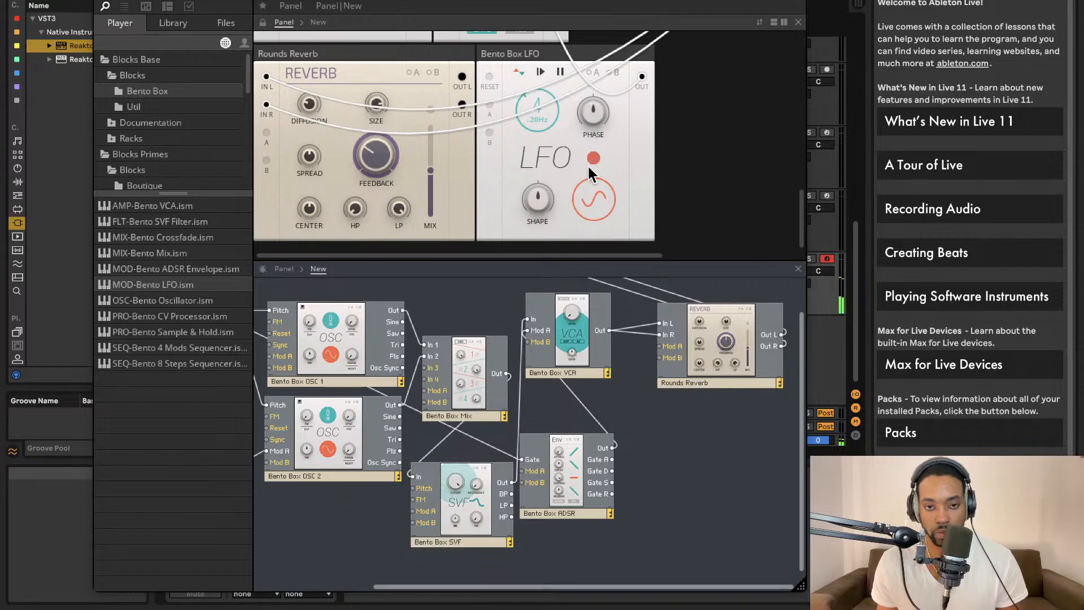
pyautogui.click(583, 215)
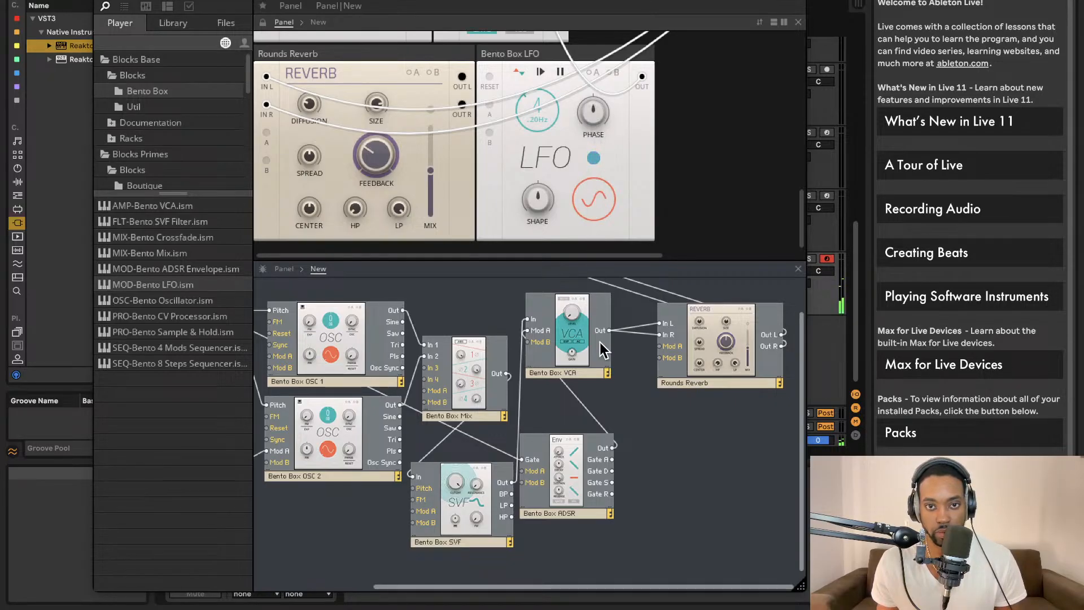
pyautogui.click(594, 199)
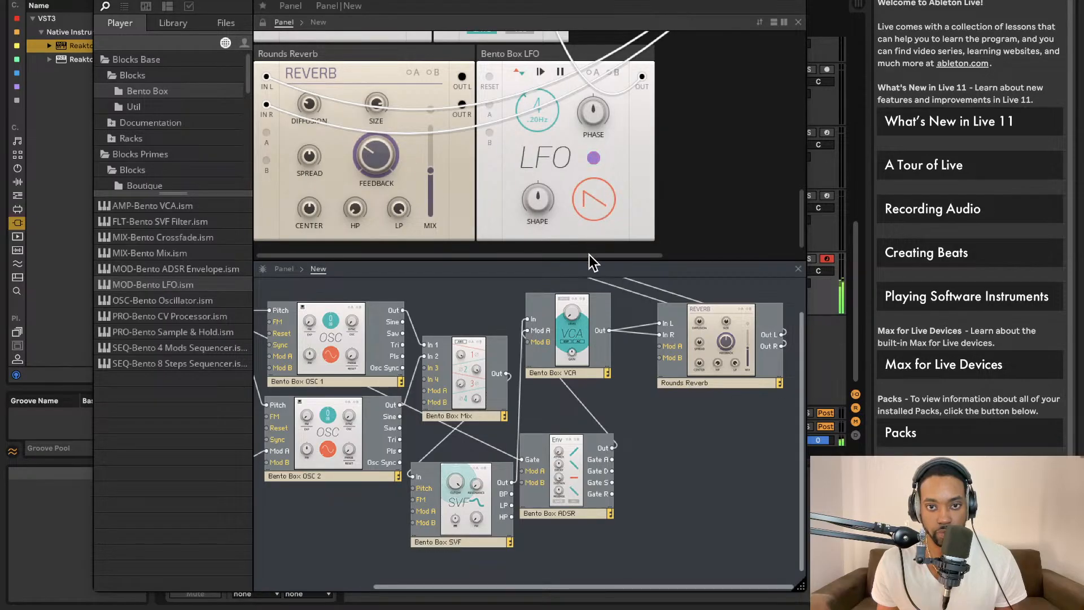
pyautogui.click(593, 199)
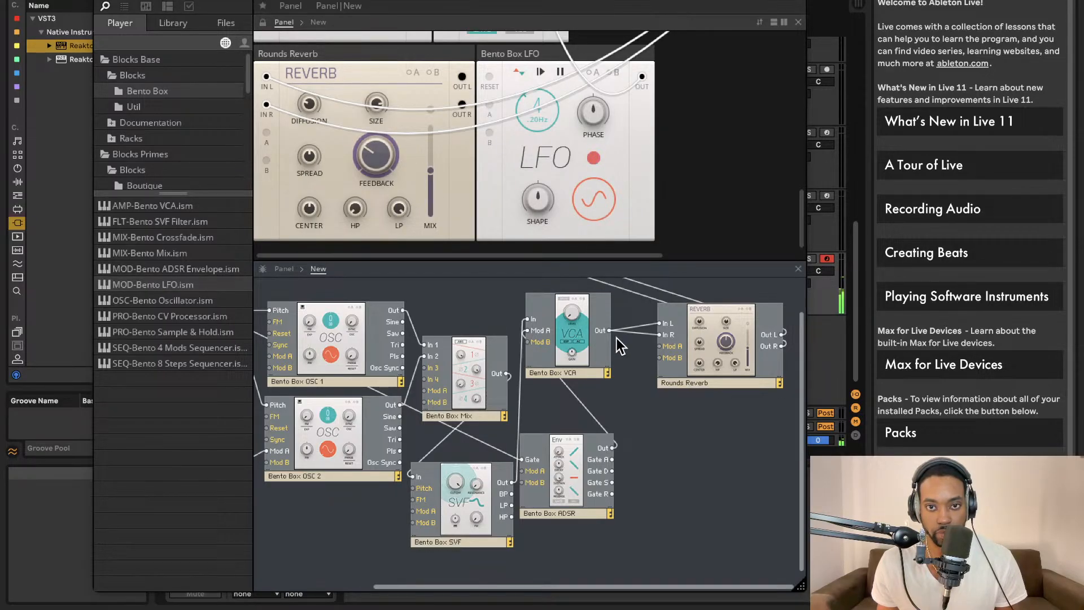
pyautogui.moveTo(616, 337); pyautogui.dragTo(597, 169)
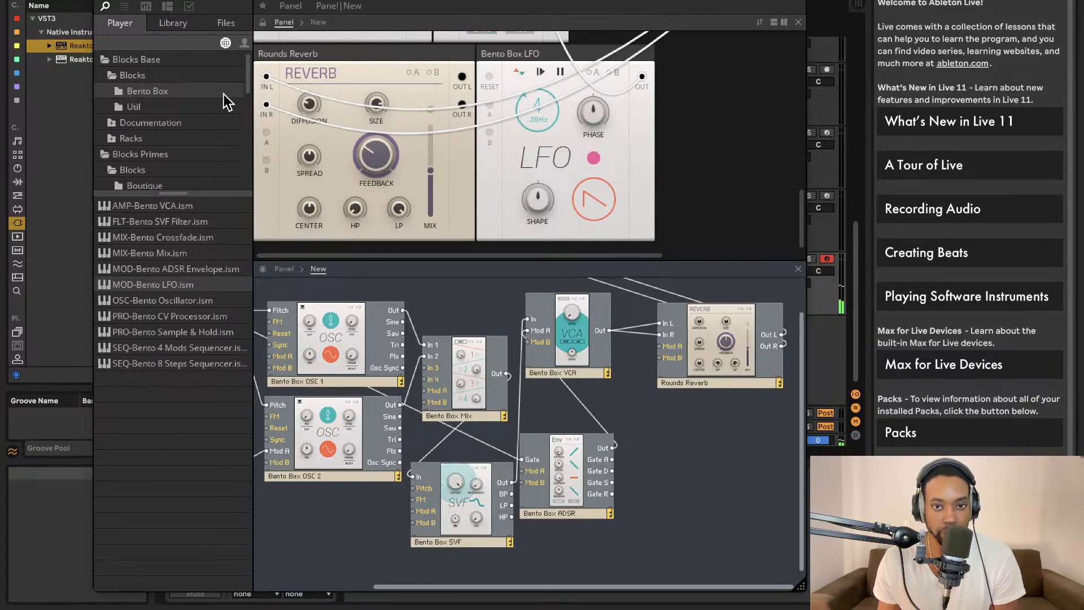
pyautogui.scroll(-5, 242, 131)
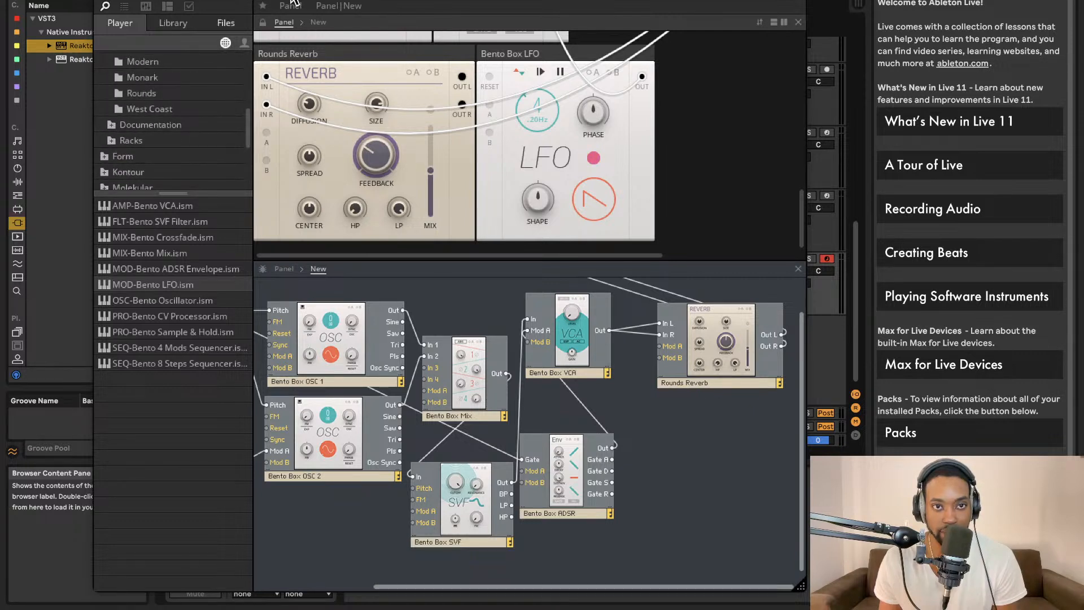
pyautogui.click(225, 2)
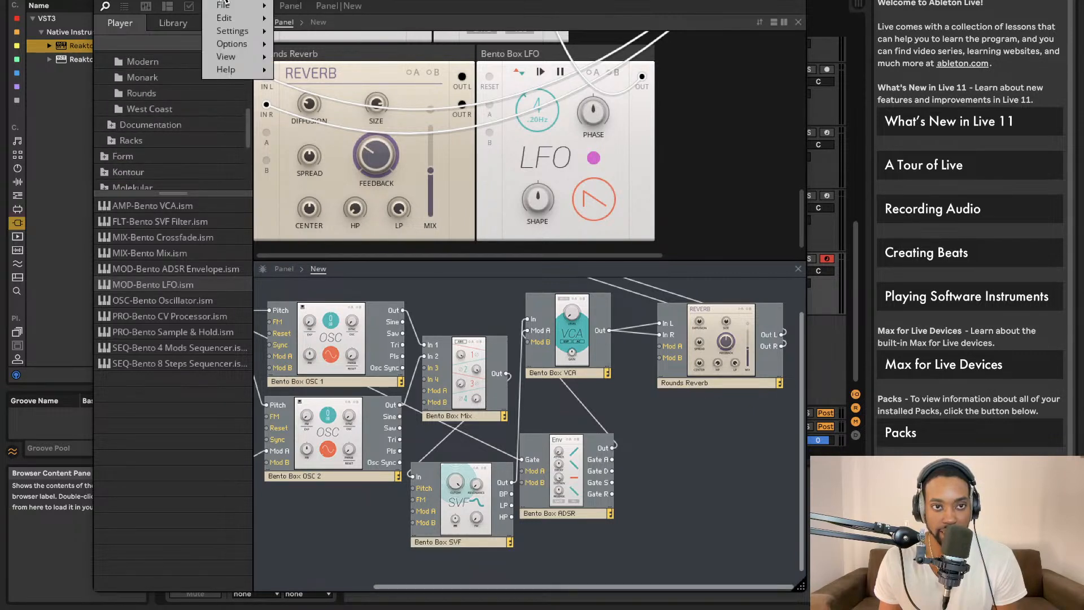
pyautogui.click(304, 2)
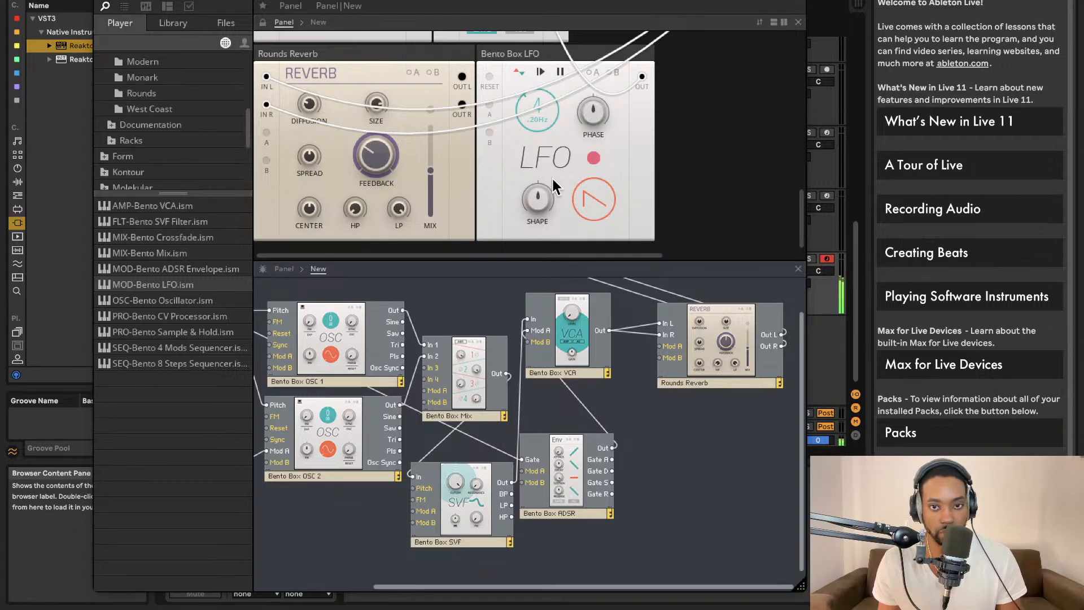
# Set the attack of the Bento Box ADSR envelope to 284 ms.
pyautogui.scroll(3, 535, 191)
pyautogui.moveTo(486, 131)
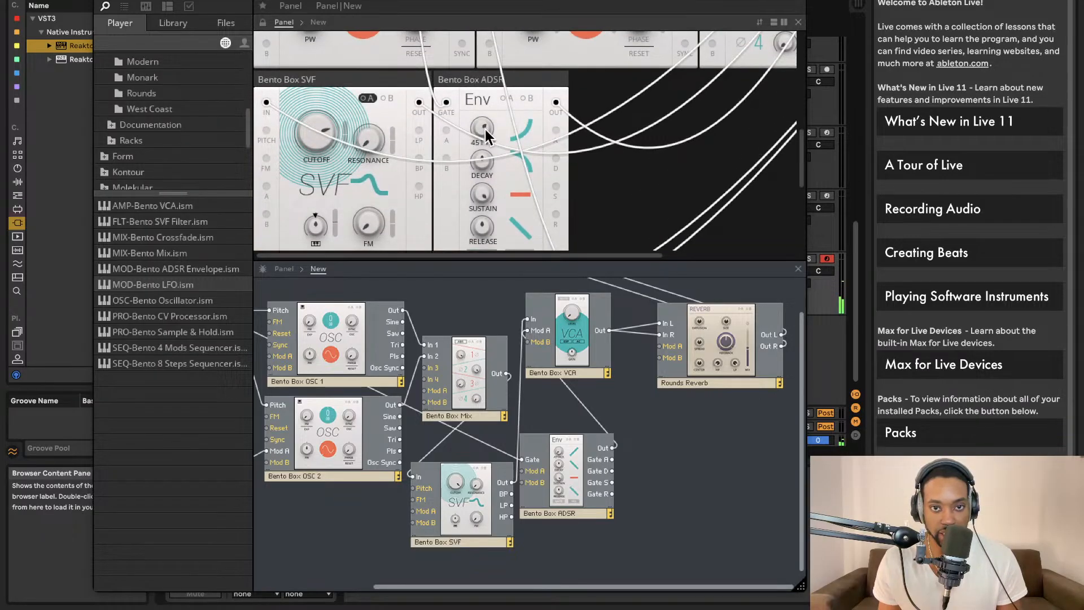
pyautogui.moveTo(484, 133); pyautogui.dragTo(482, 134)
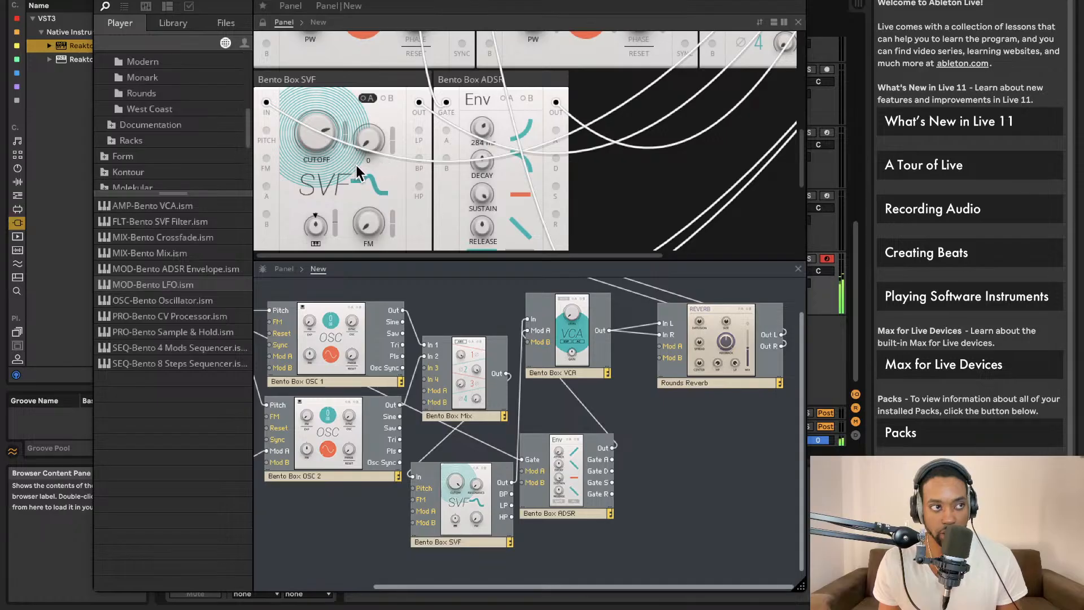
pyautogui.moveTo(360, 164)
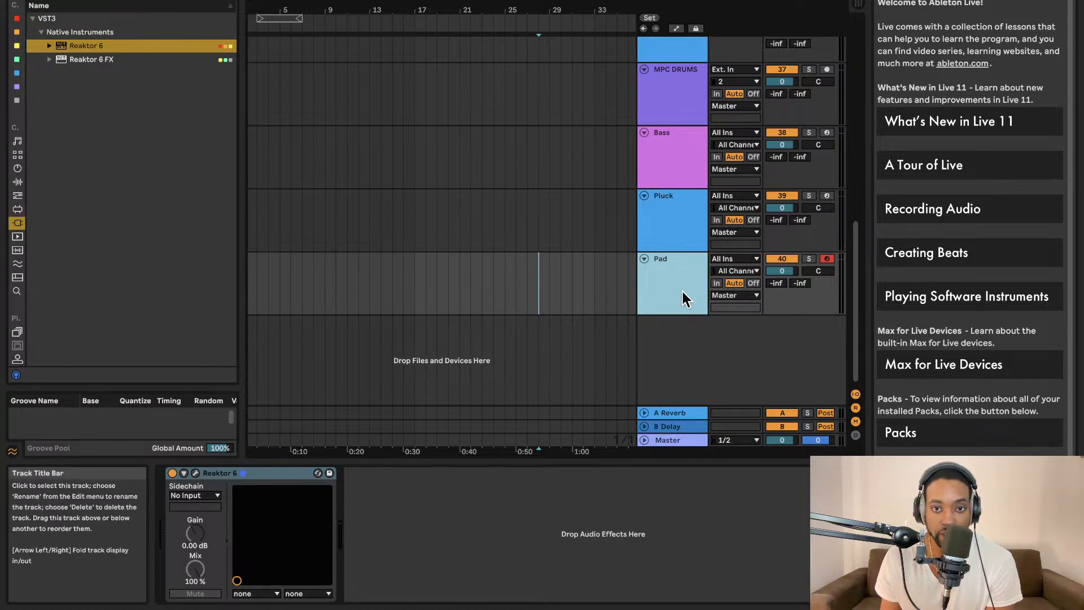
# Create empty four-bar MIDI clips from bar 17 to 21 on the Bass, Pluck and Pad tracks.
pyautogui.click(669, 135)
pyautogui.moveTo(416, 151); pyautogui.dragTo(457, 304)
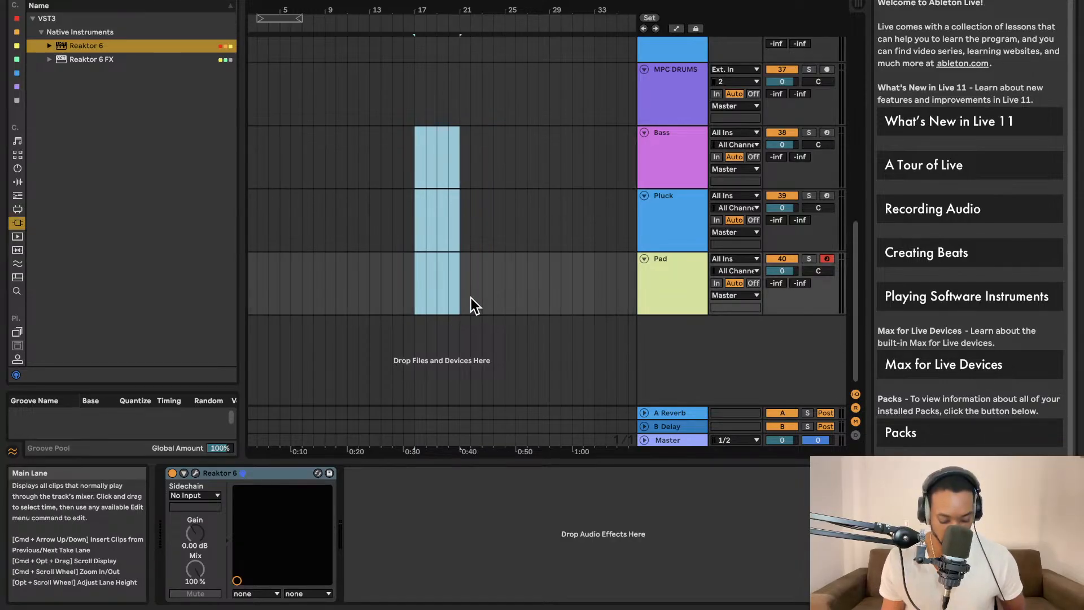
pyautogui.press('super+shift+m')
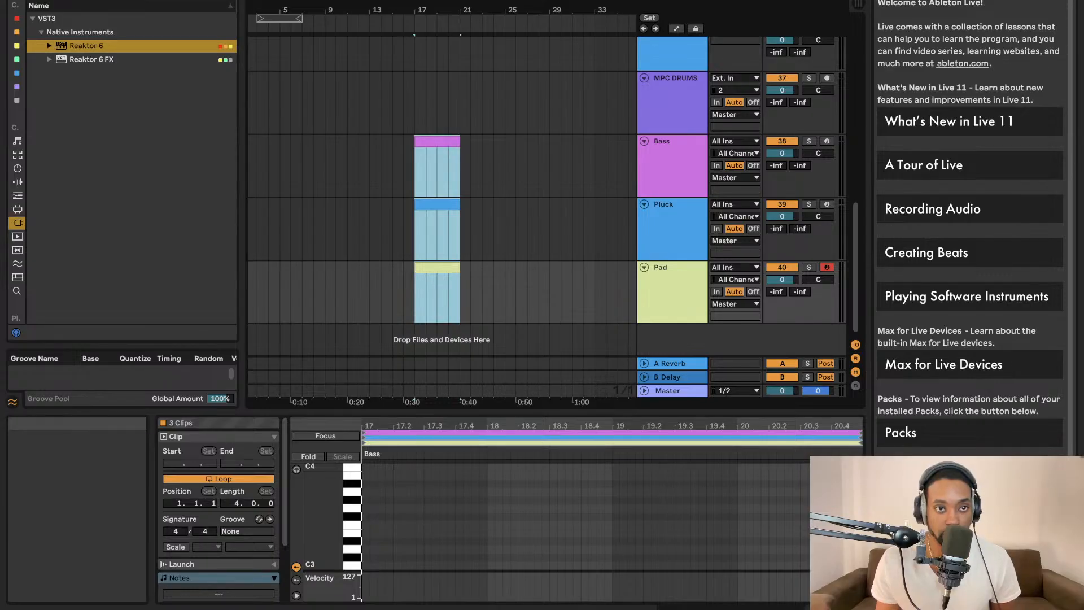
# Lower the master's cue volume to -20.6 dB and raise the song tempo.
pyautogui.press('Tab')
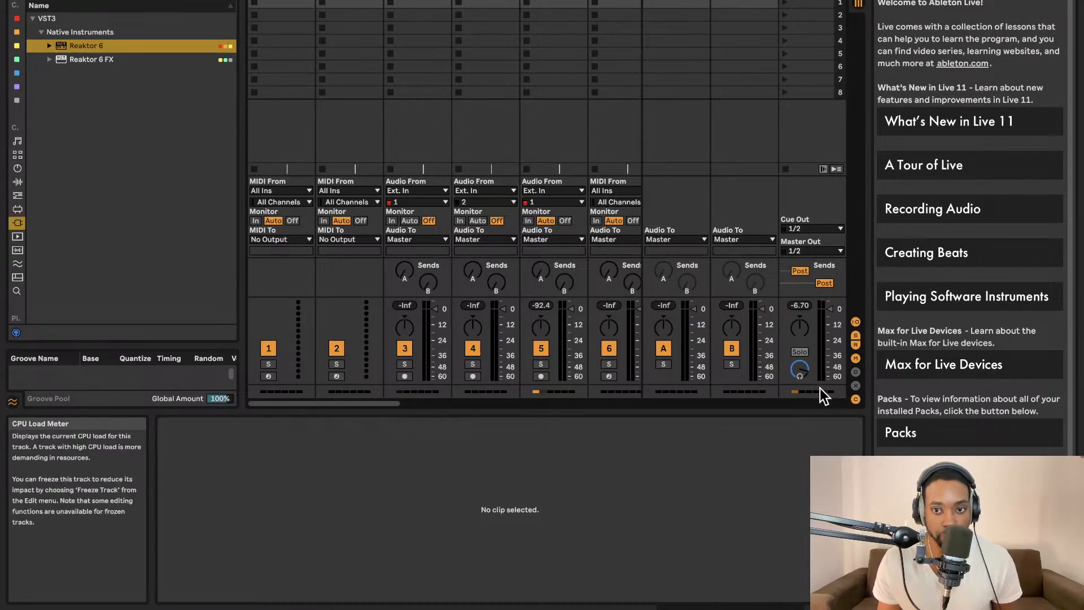
pyautogui.press('Tab')
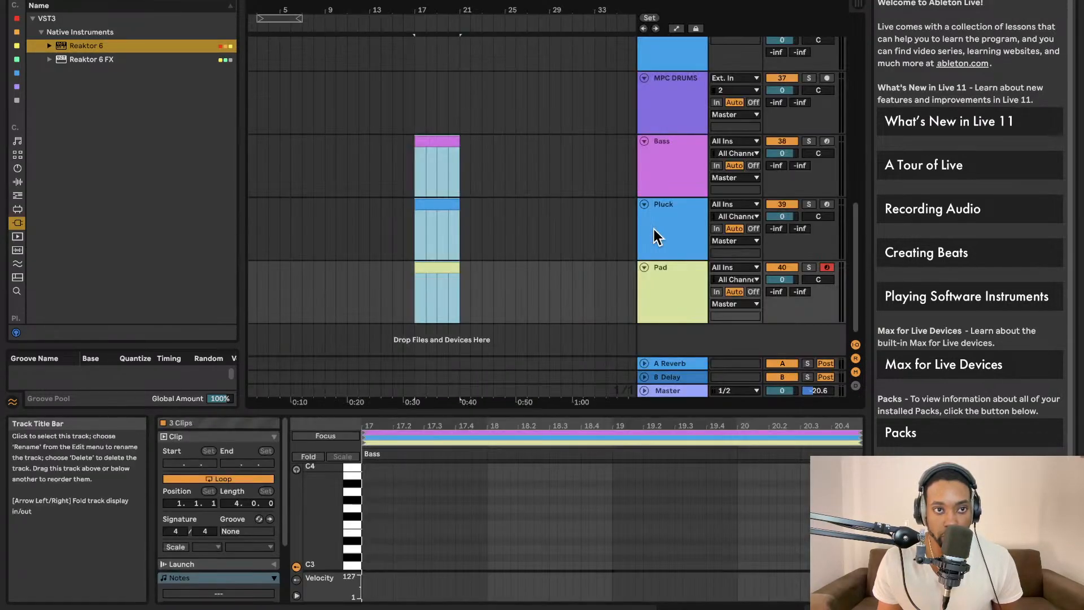
pyautogui.moveTo(62, 2); pyautogui.dragTo(62, 2)
pyautogui.click(316, 36)
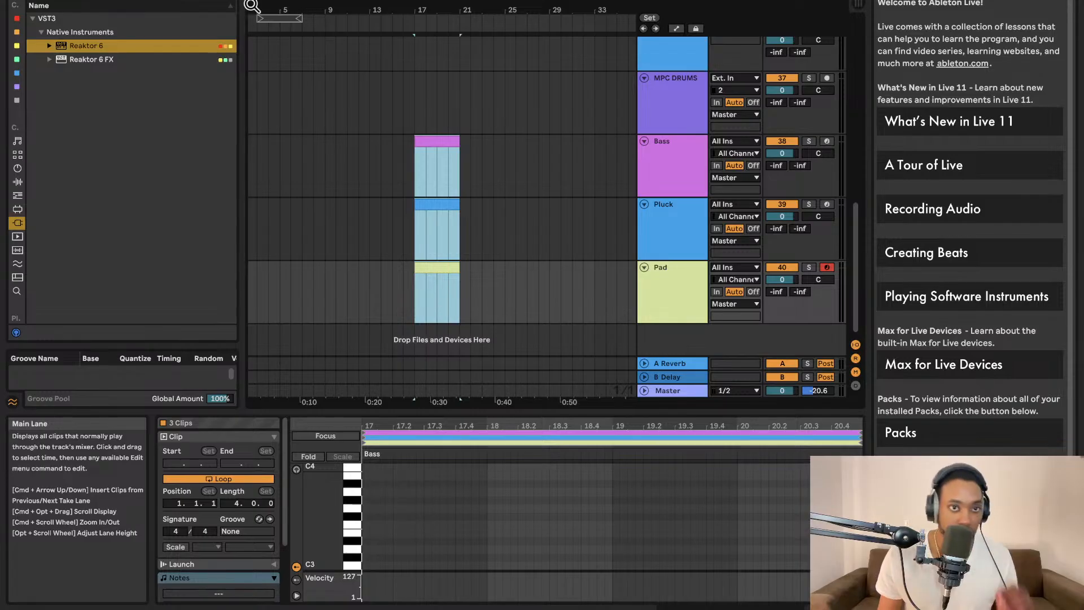
pyautogui.click(201, 0)
pyautogui.click(201, 0)
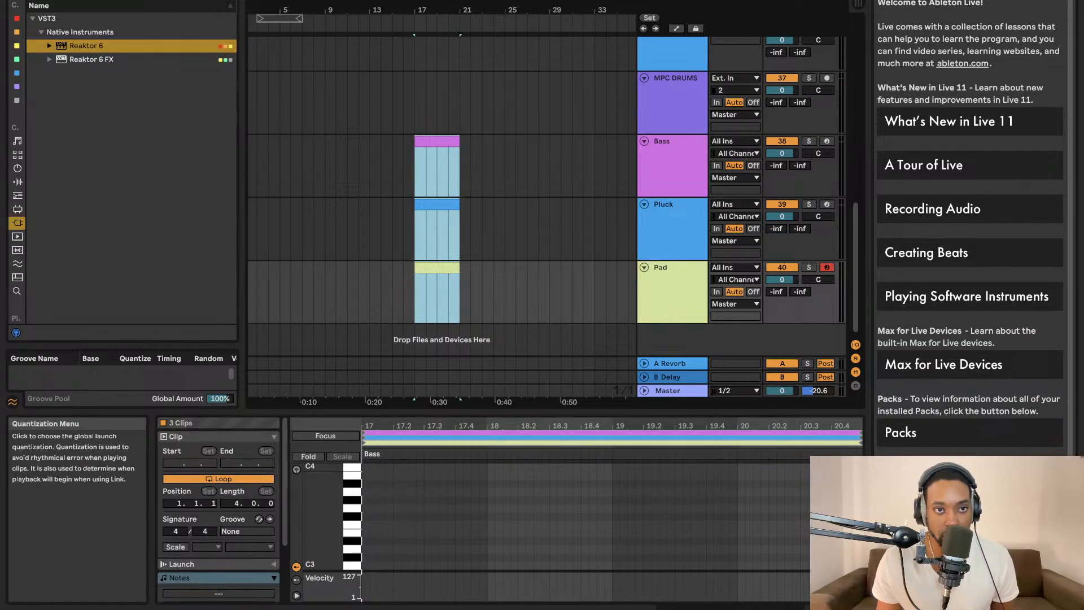
pyautogui.click(200, 0)
pyautogui.click(200, 0)
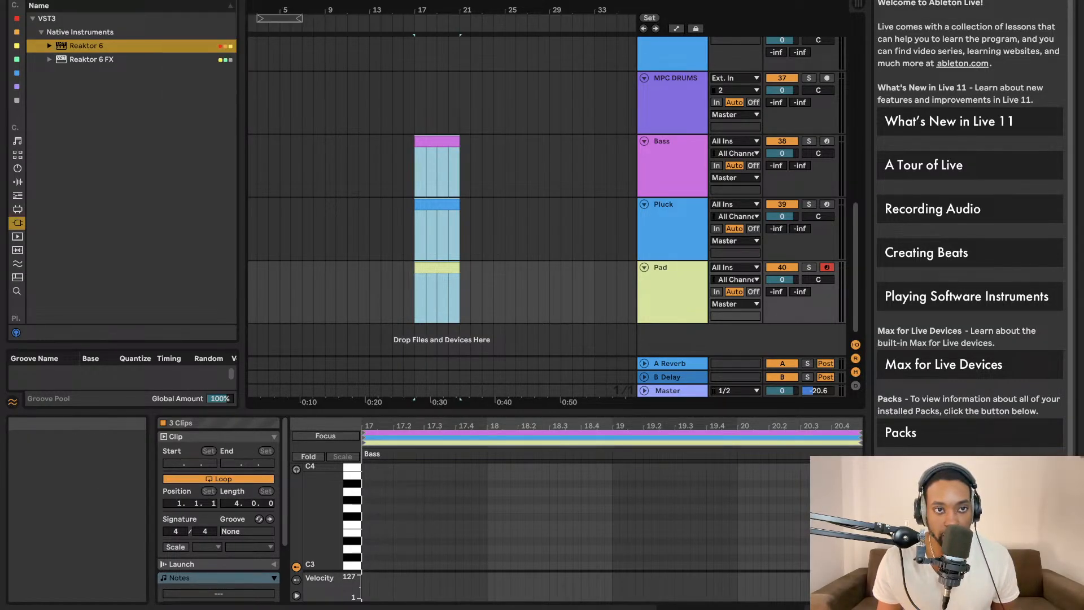
pyautogui.click(174, 0)
pyautogui.click(202, 0)
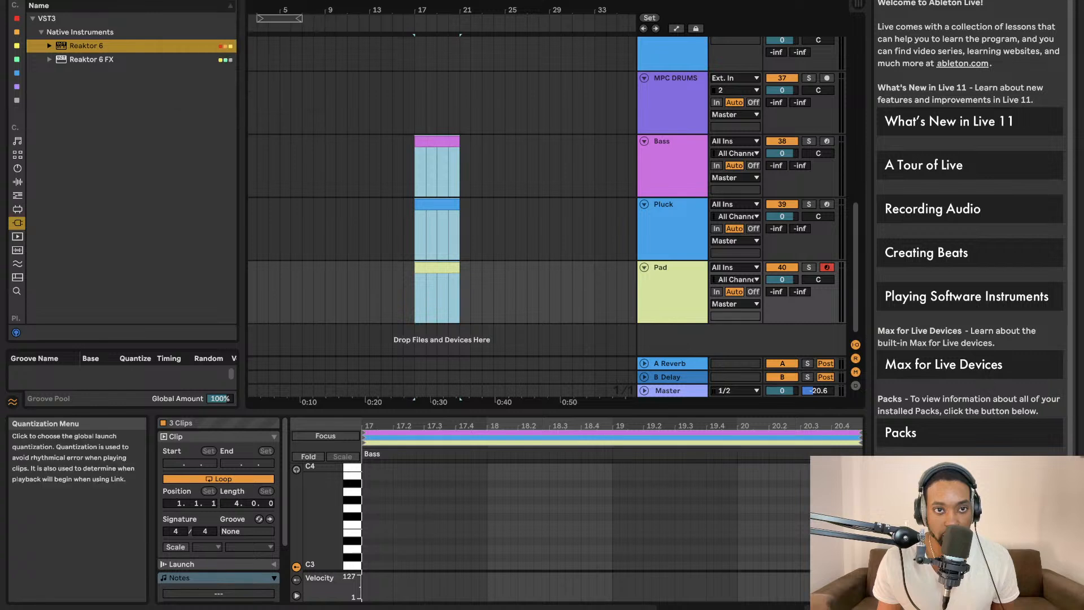
pyautogui.click(203, 0)
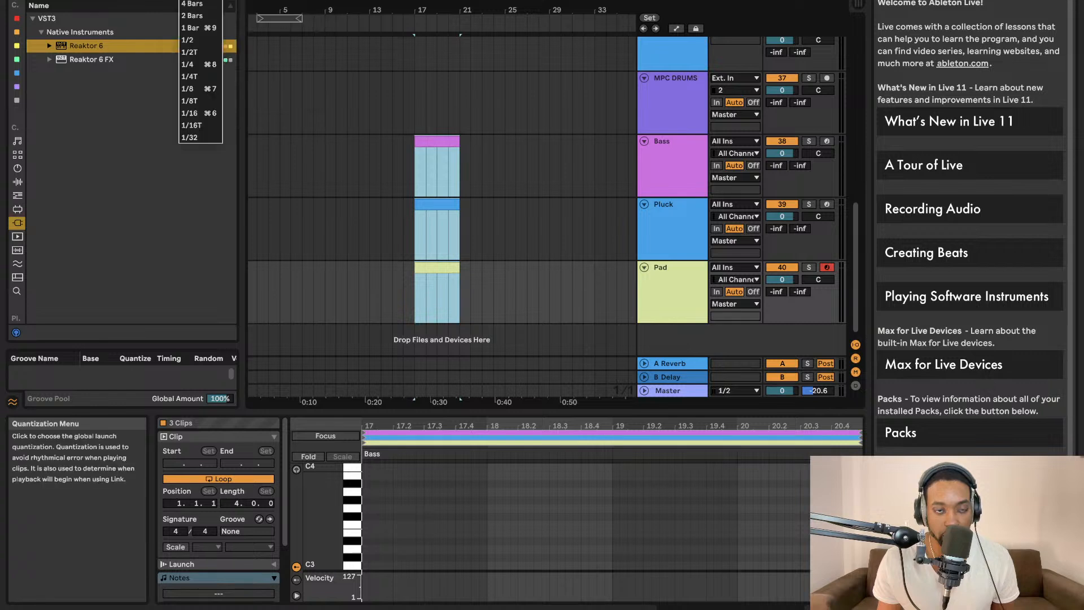
pyautogui.click(207, 2)
pyautogui.click(203, 0)
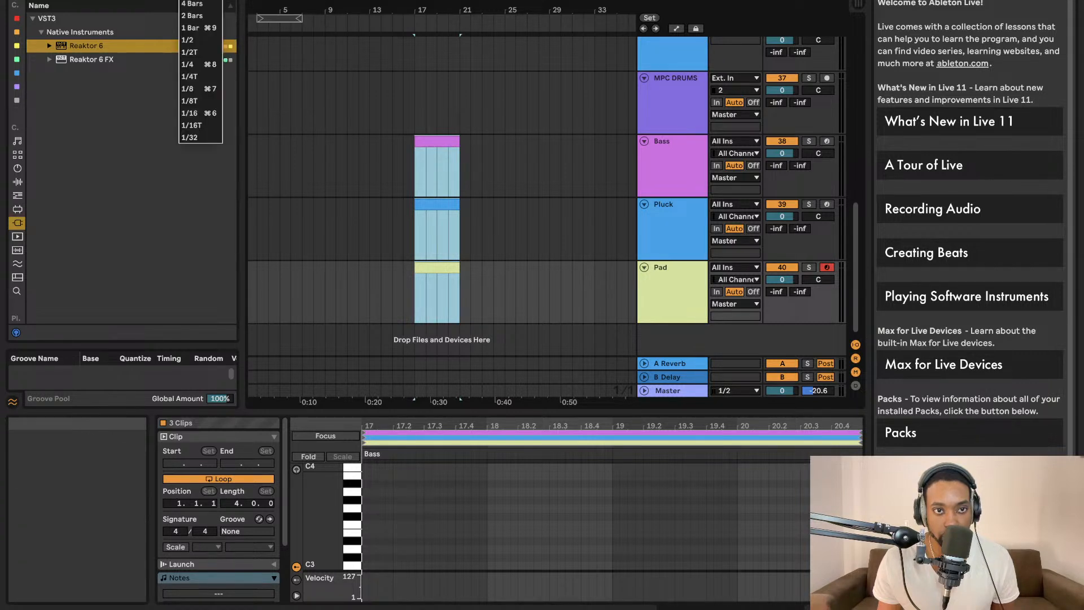
pyautogui.click(203, 1)
pyautogui.click(203, 1)
pyautogui.click(204, 1)
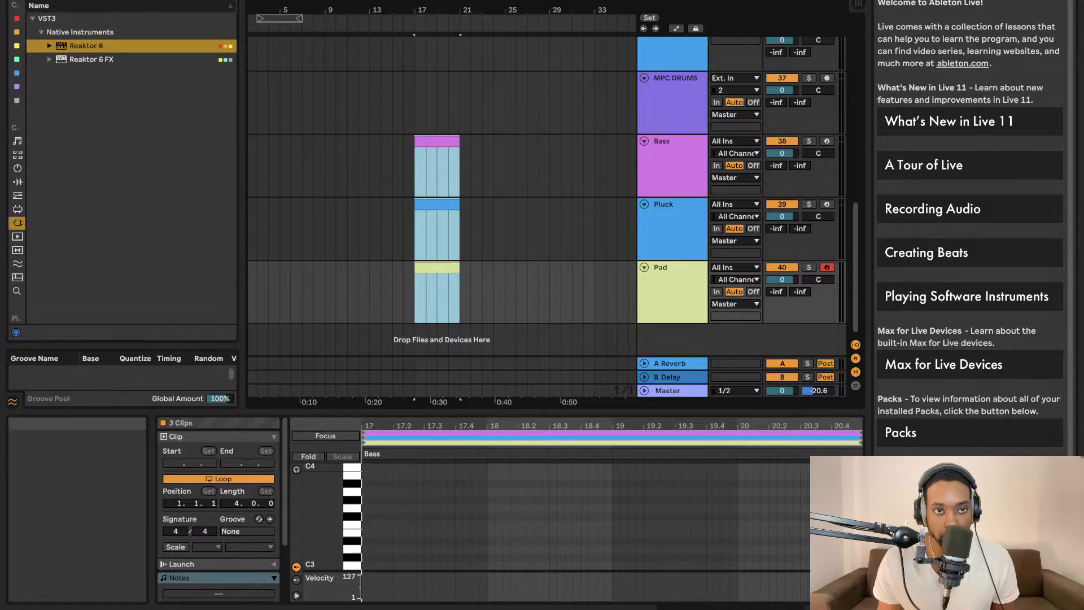
pyautogui.click(202, 2)
pyautogui.click(203, 1)
pyautogui.click(204, 2)
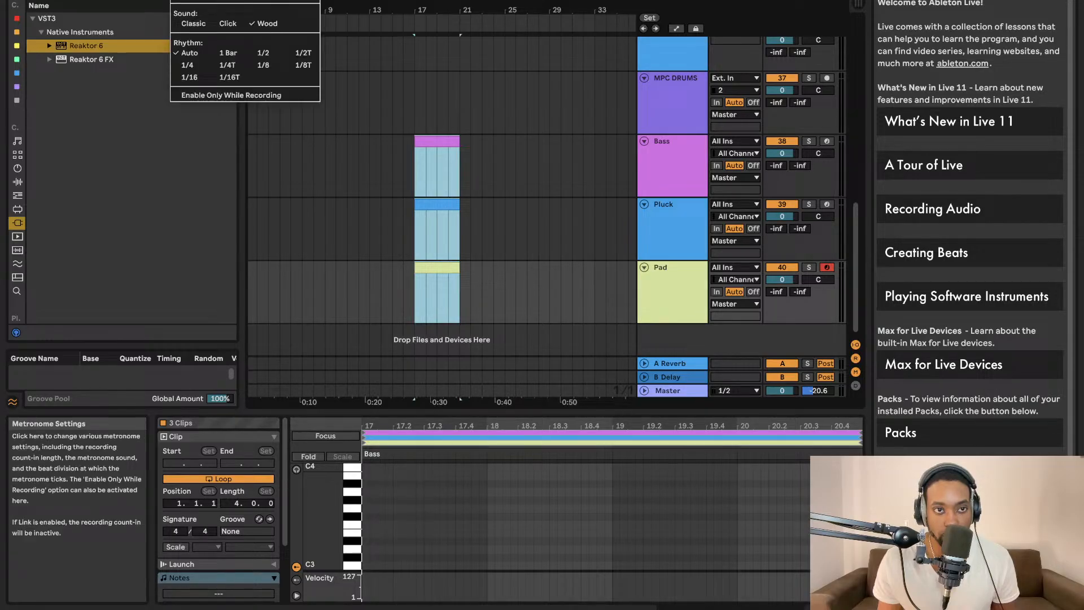
pyautogui.click(212, 1)
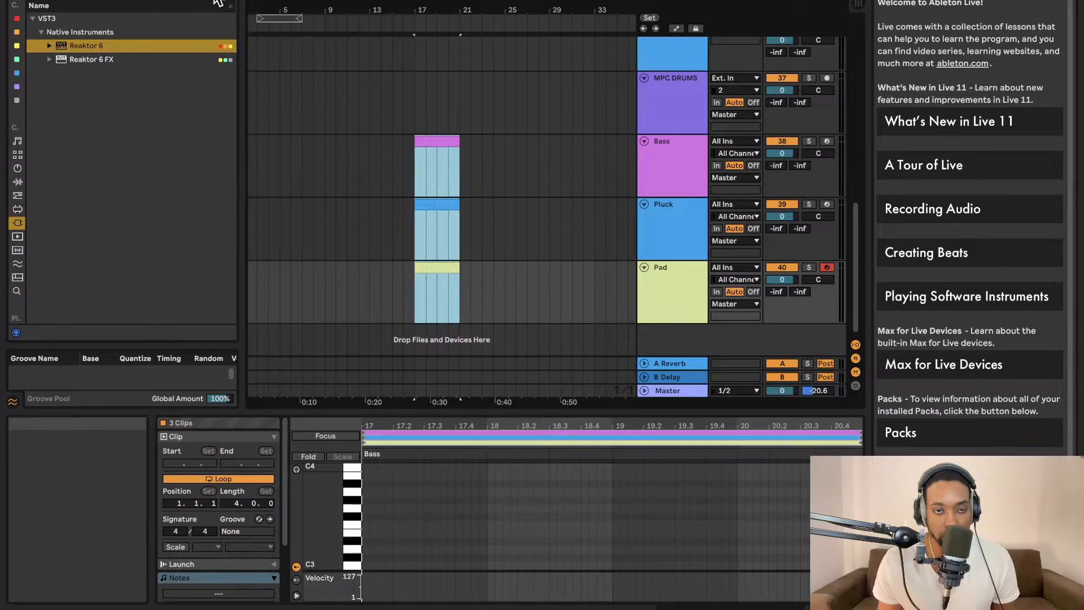
# Play the arrangement from bar 17 and look through the launch quantization options.
pyautogui.press('space')
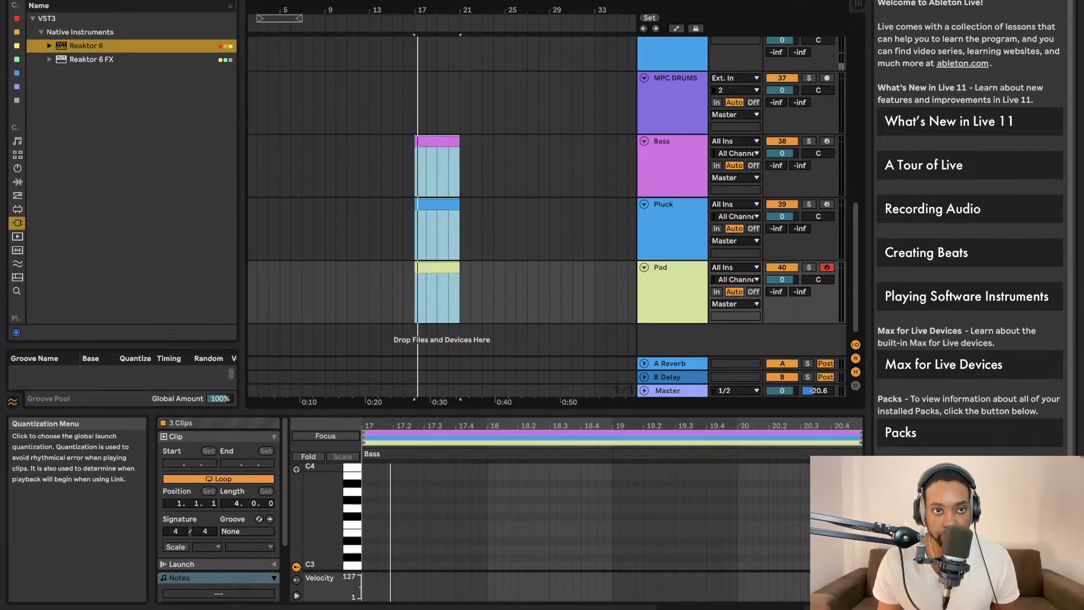
pyautogui.click(200, 1)
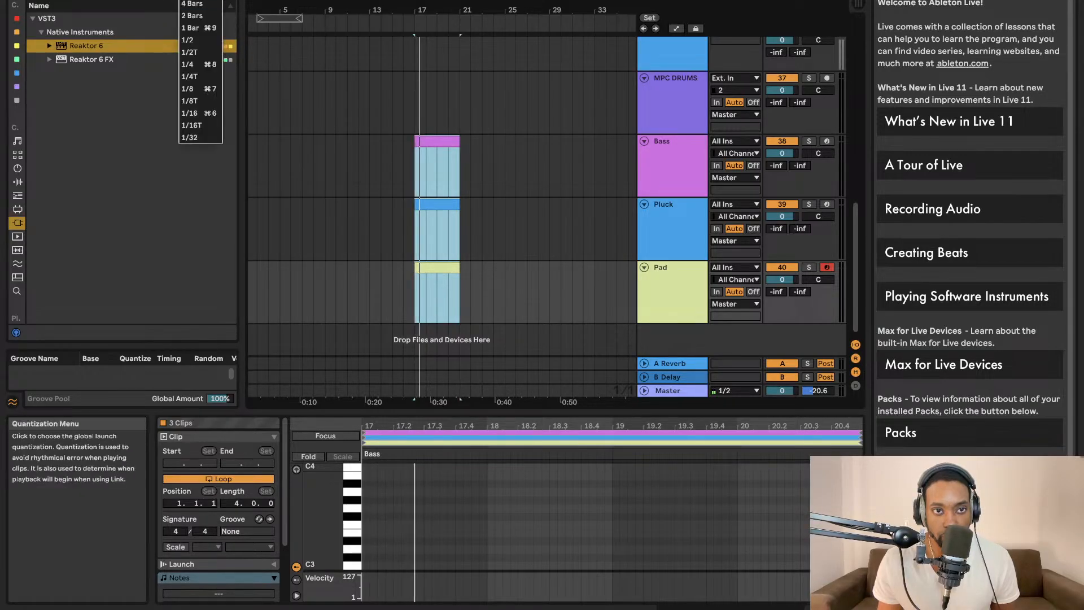
pyautogui.click(200, 1)
pyautogui.click(200, 2)
pyautogui.click(200, 2)
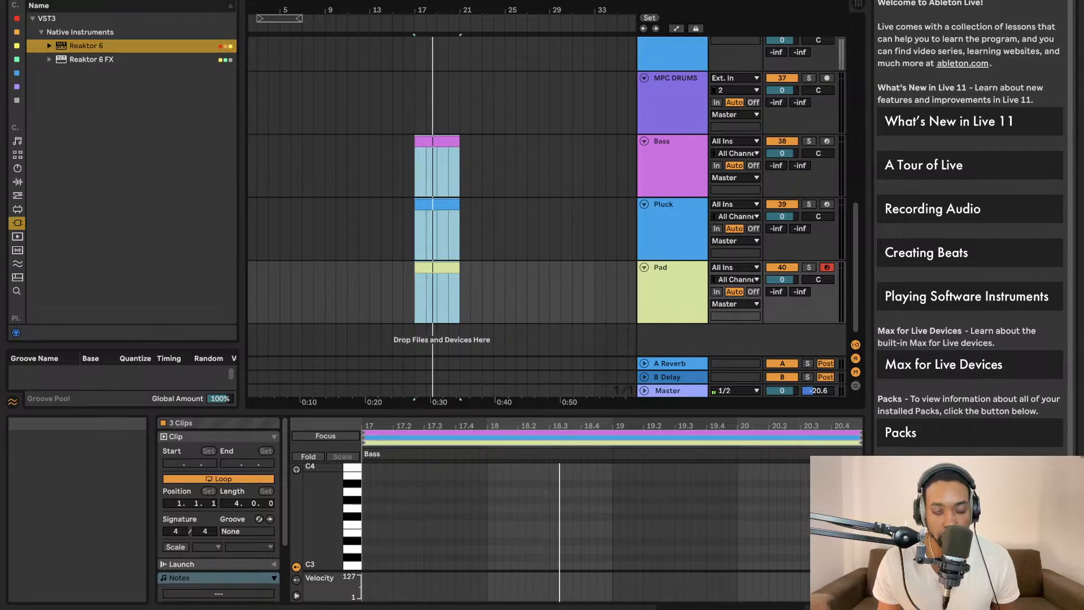
pyautogui.click(200, 2)
pyautogui.click(200, 2)
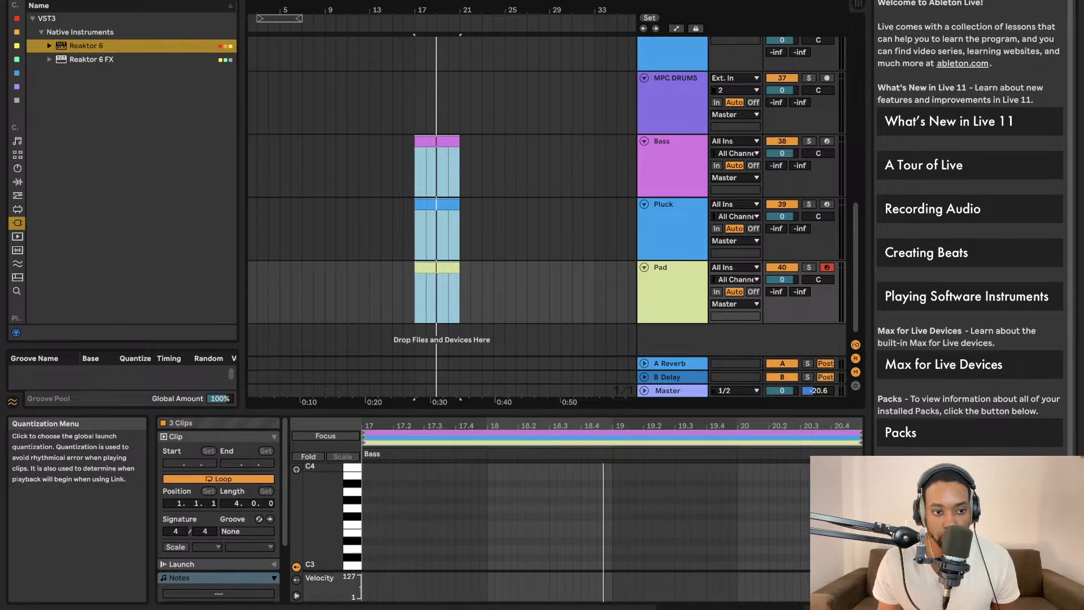
pyautogui.click(201, 2)
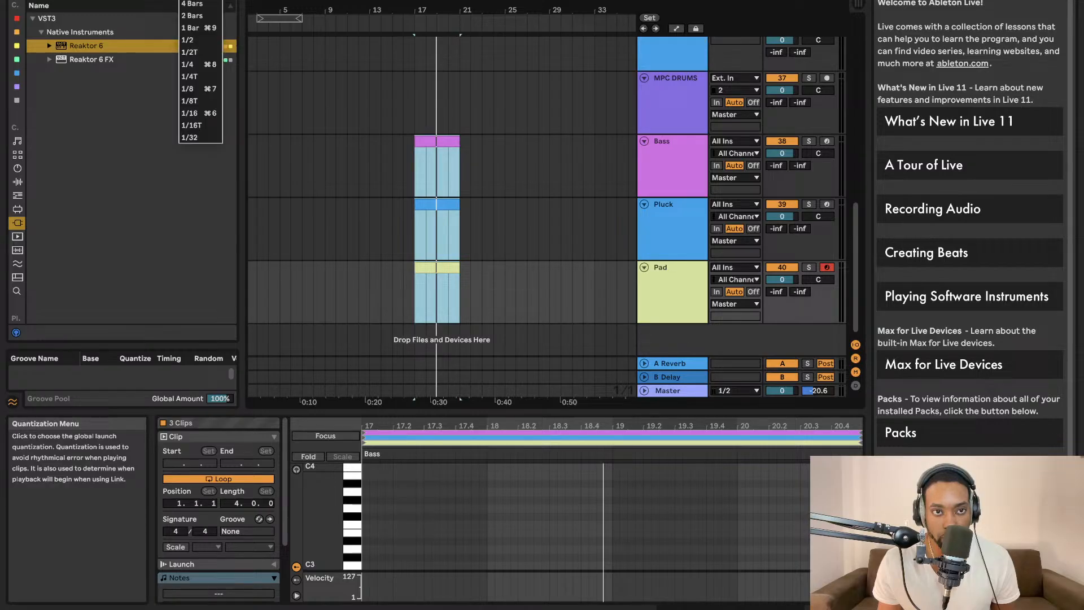
pyautogui.click(204, 4)
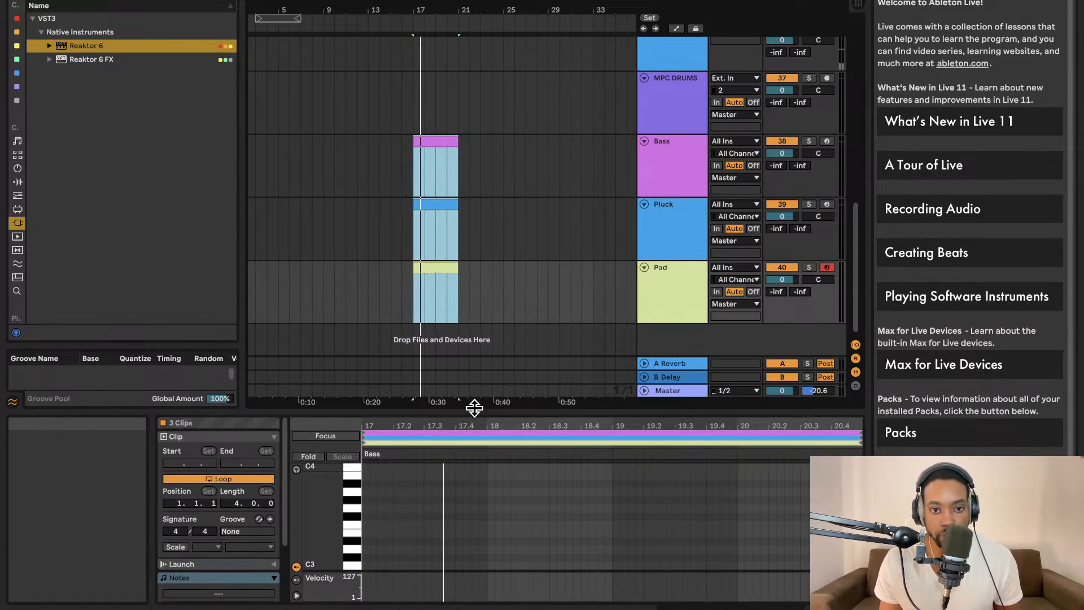
# Open the empty Bass clip and enlarge its note editor.
pyautogui.moveTo(474, 406); pyautogui.dragTo(475, 276)
pyautogui.click(469, 164)
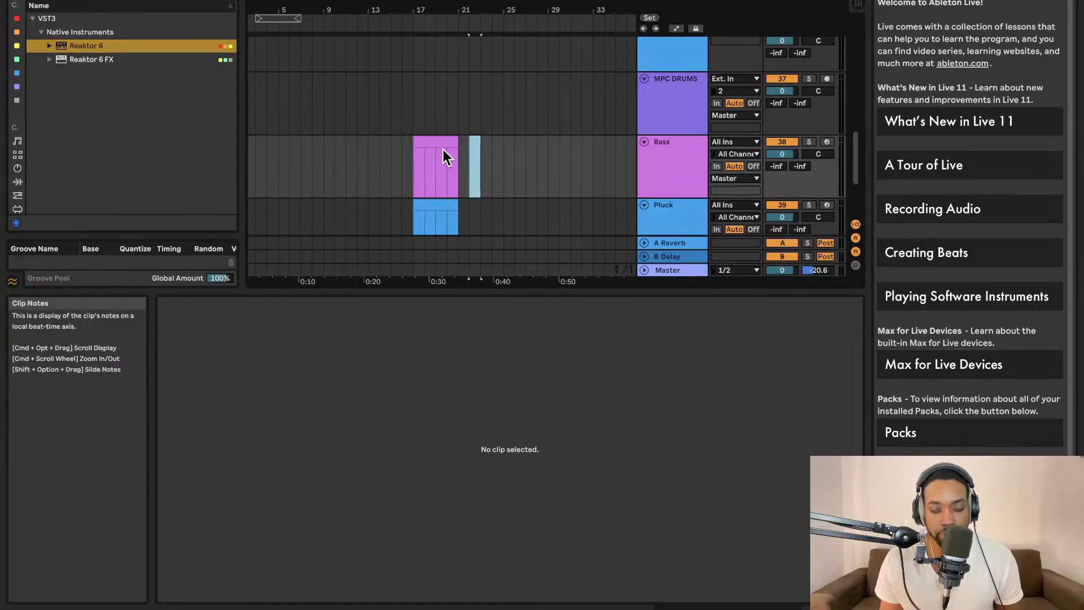
pyautogui.click(442, 150)
pyautogui.moveTo(504, 287); pyautogui.dragTo(500, 198)
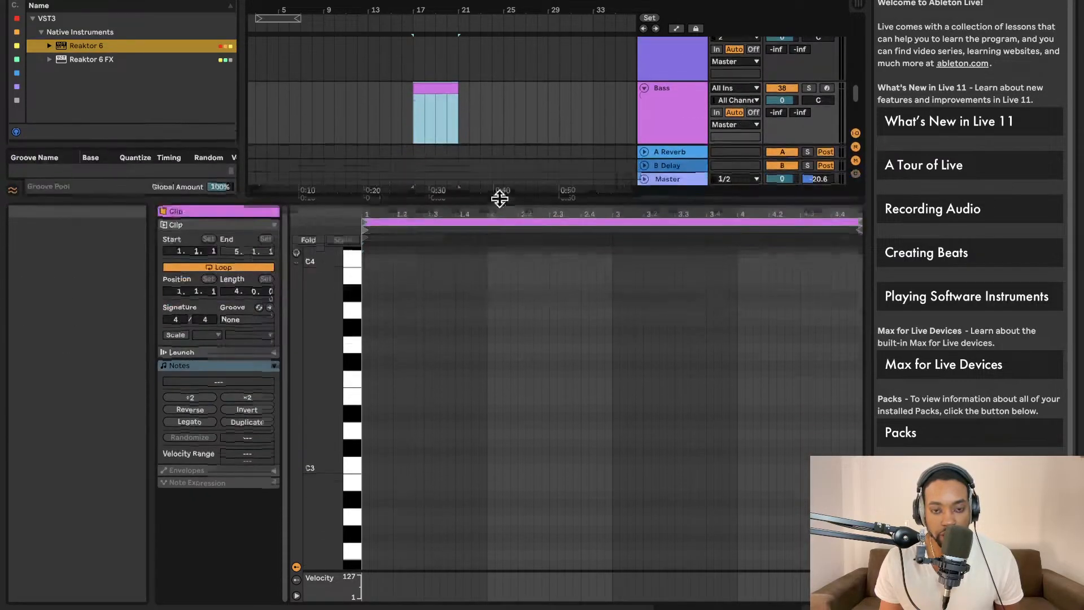
pyautogui.click(377, 306)
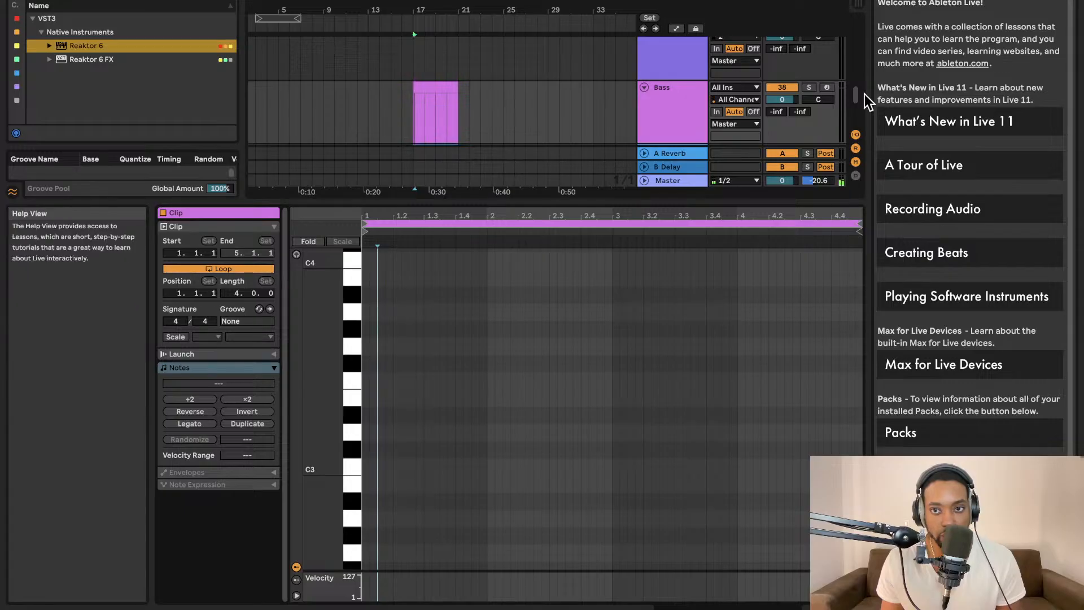
# Try arming the Bass track for recording, and arm the Pad track instead.
pyautogui.click(828, 88)
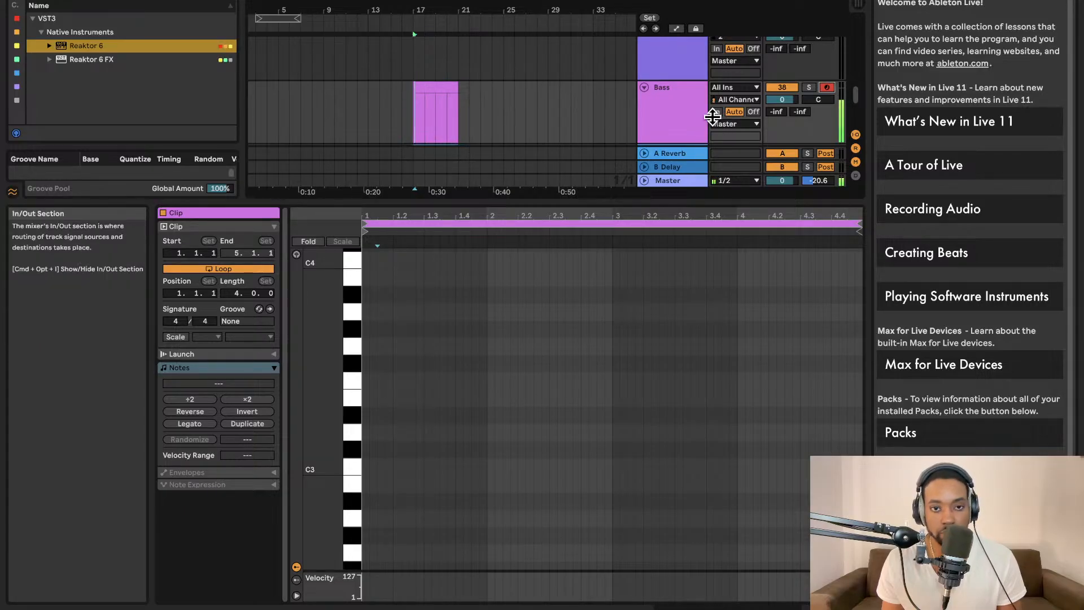
pyautogui.scroll(-4, 620, 121)
pyautogui.scroll(-2, 670, 110)
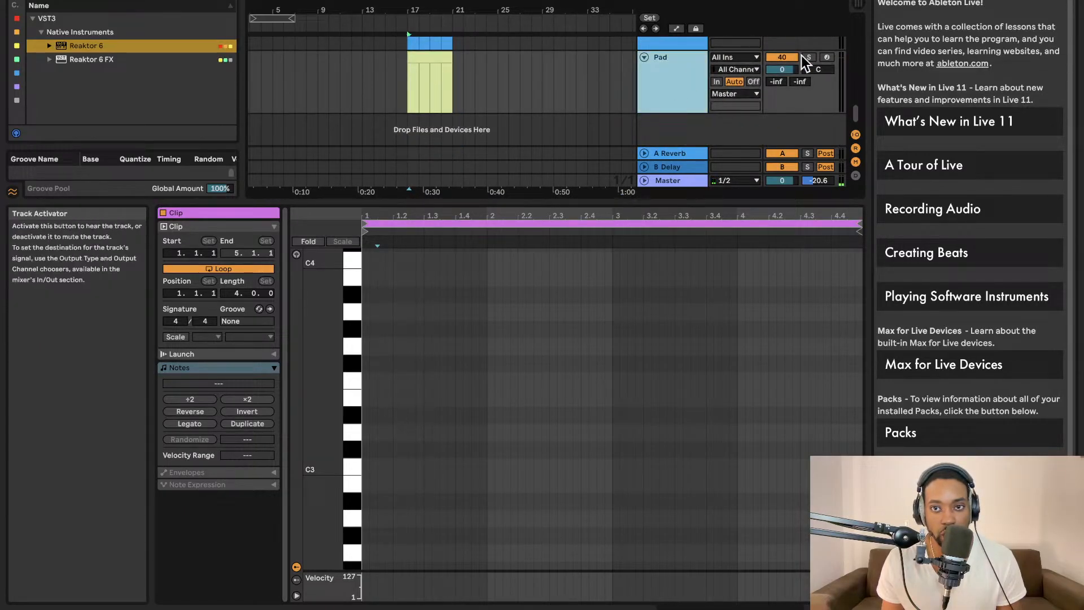
pyautogui.click(830, 58)
pyautogui.scroll(3, 604, 87)
pyautogui.hscroll(-1, 604, 87)
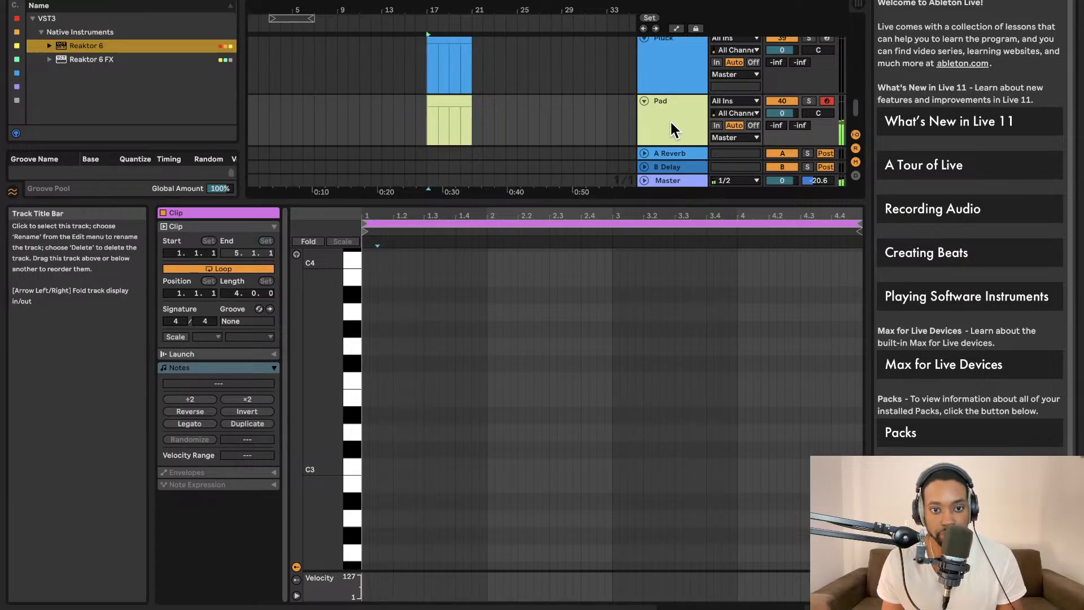
# Set the Bento Box SVF cutoff in the Pad track's Reaktor 6 patch to 1.10 kHz and close the plug-in window.
pyautogui.click(692, 102)
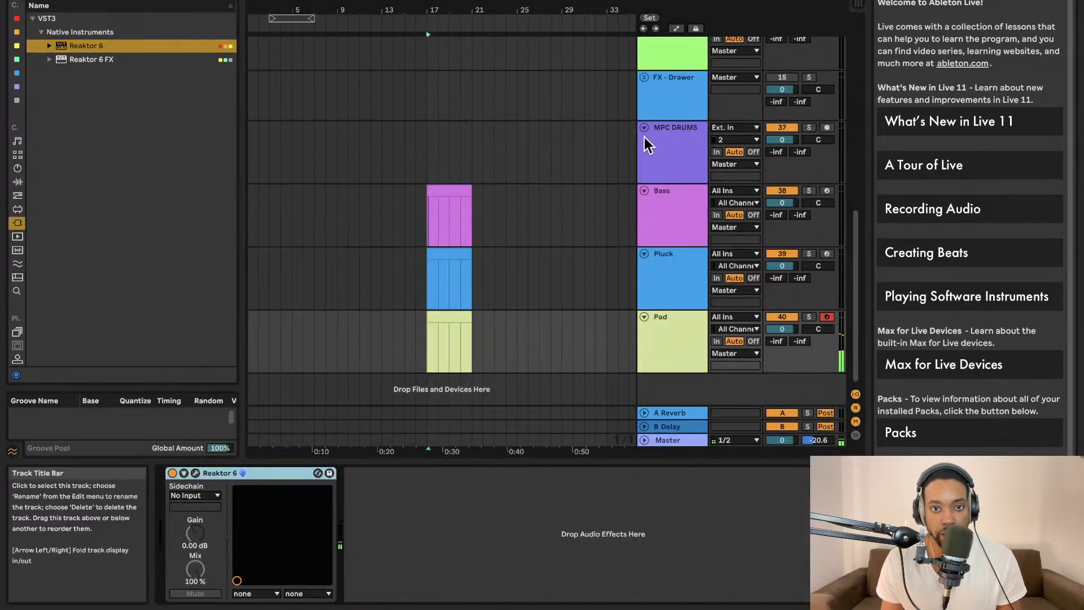
pyautogui.click(195, 473)
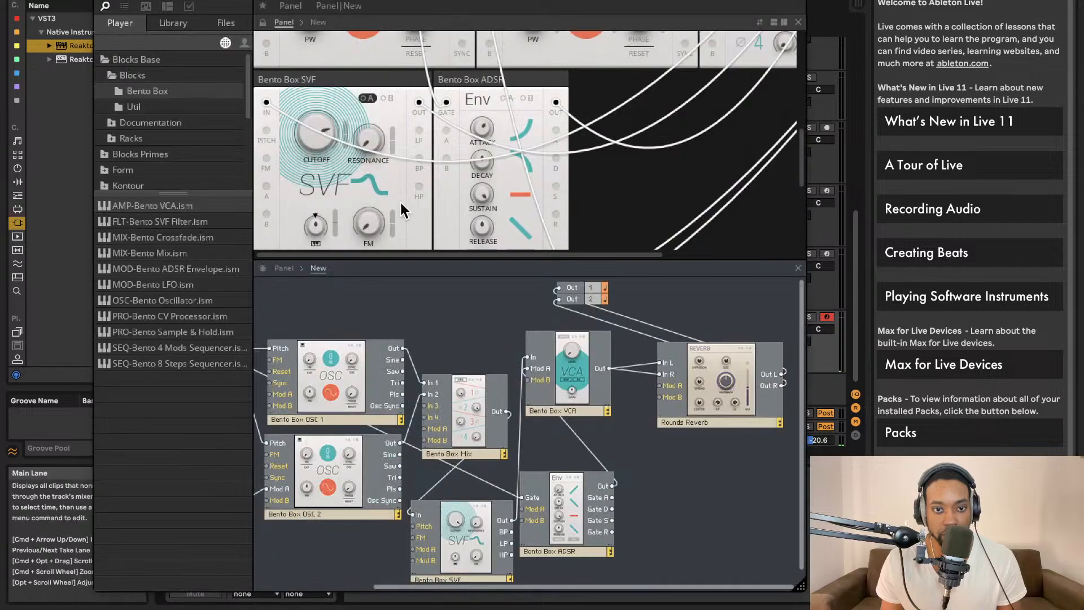
pyautogui.moveTo(318, 131); pyautogui.dragTo(325, 187)
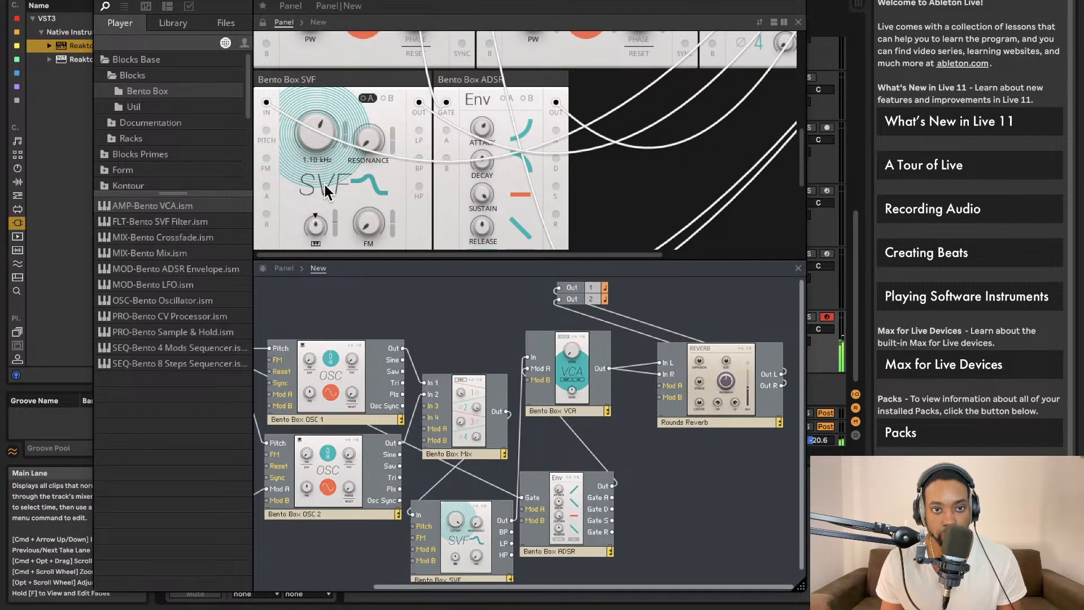
pyautogui.scroll(1, 366, 158)
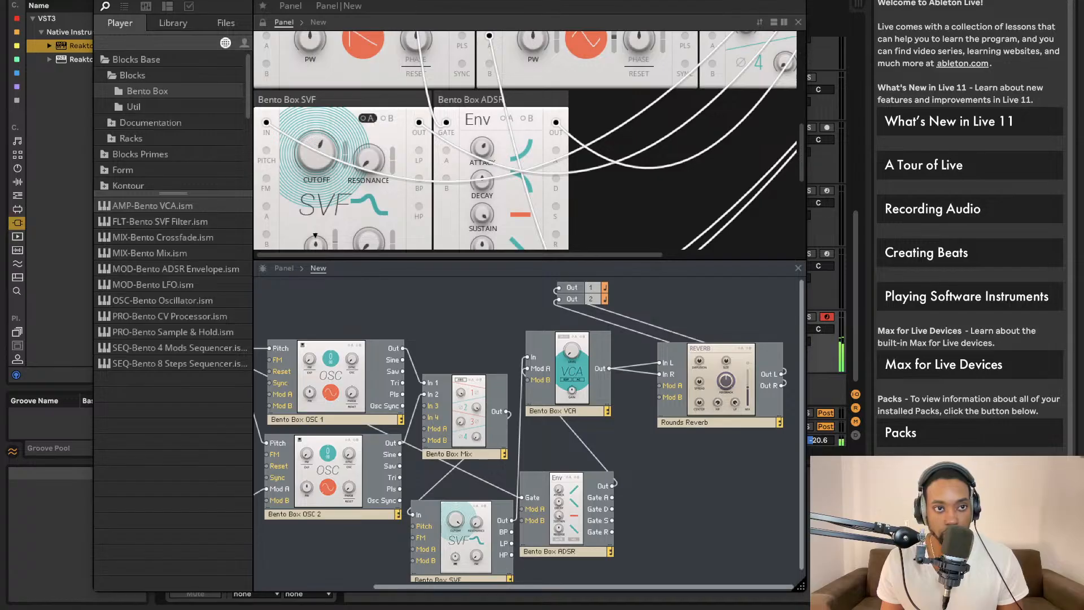
pyautogui.click(103, 1)
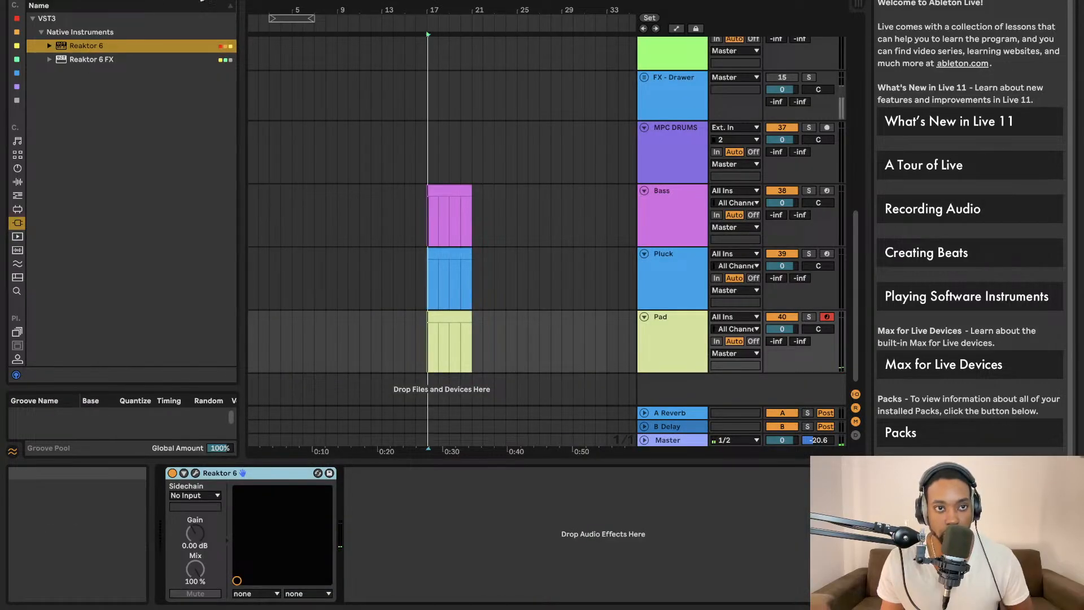
# Loop playback over the Pad clip from bar 17 to 21 and record the pad notes into it.
pyautogui.click(458, 316)
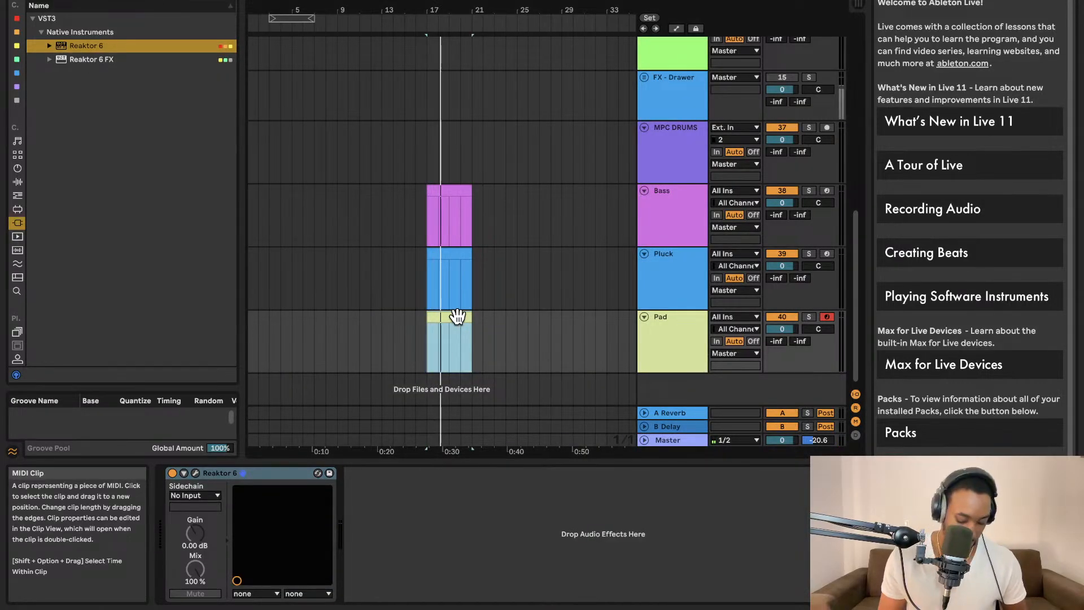
pyautogui.press('super+l')
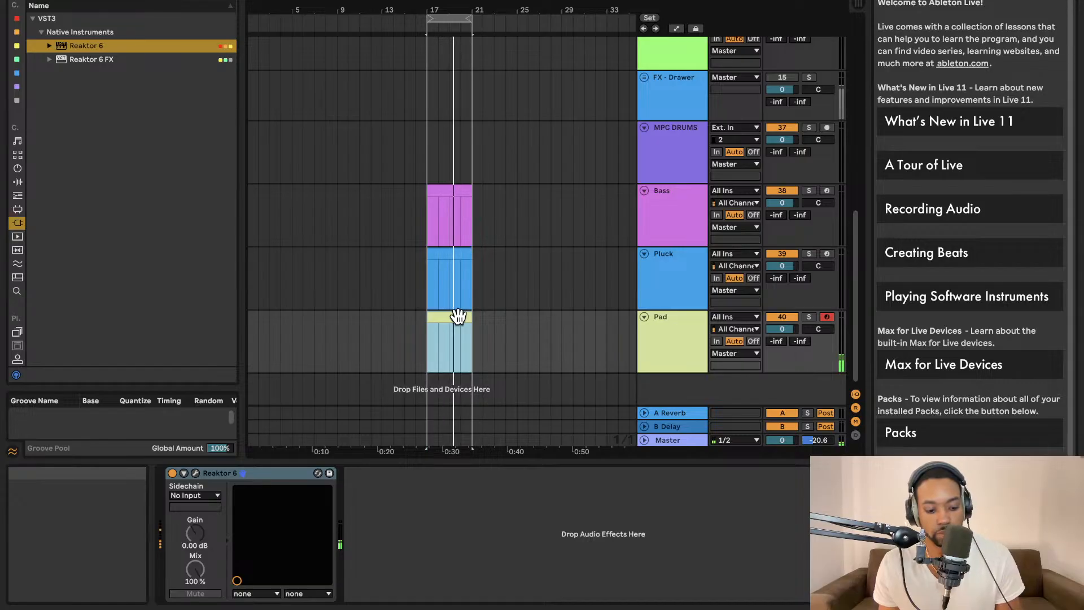
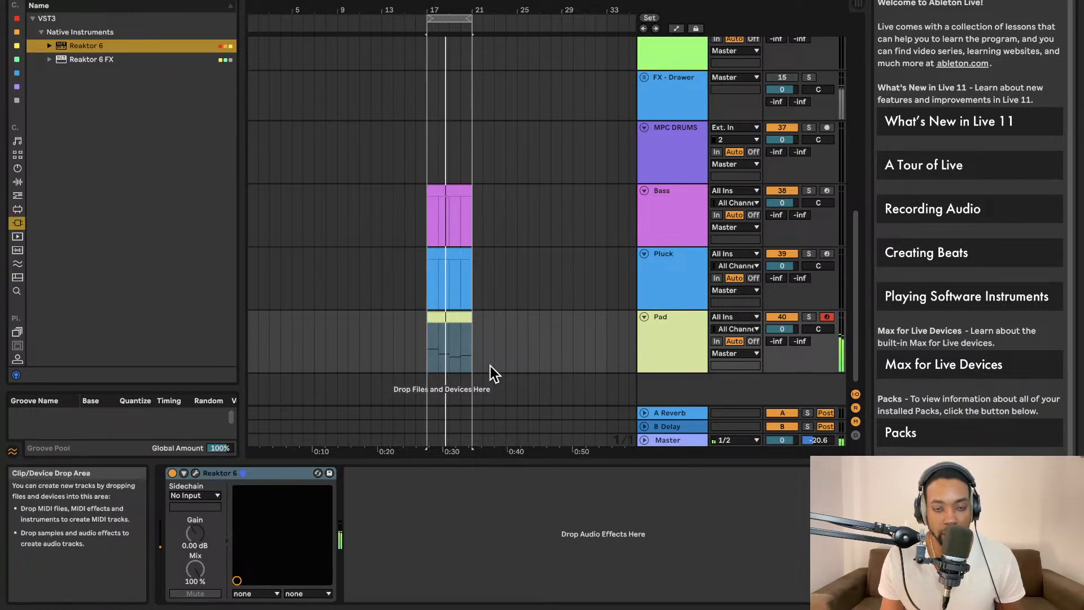
# Open the recorded Pad clip and duplicate its first C2 note an octave lower at C1 in the same bar.
pyautogui.doubleClick(441, 320)
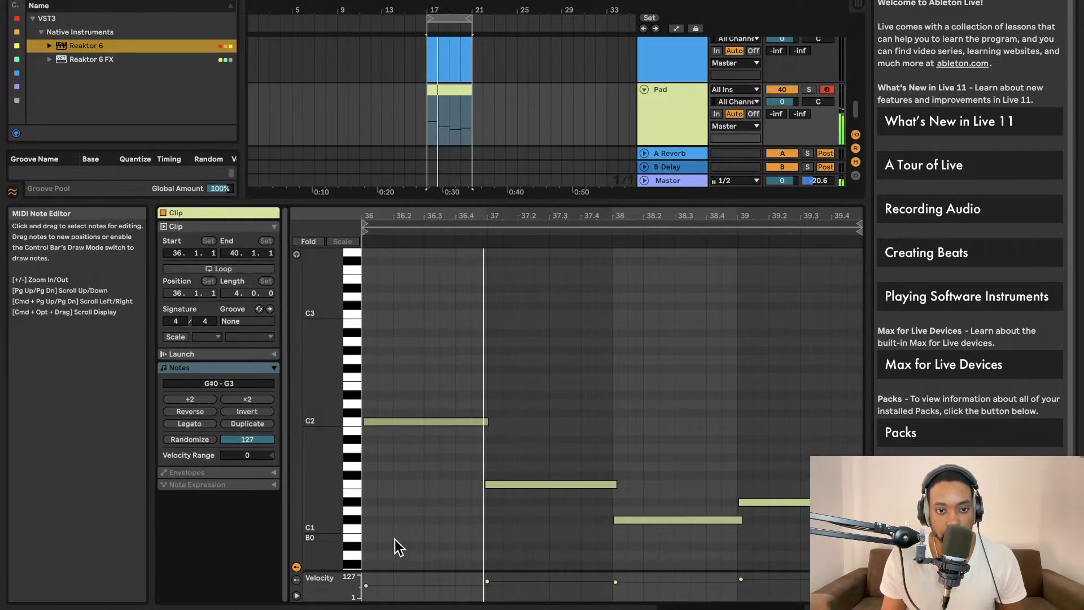
pyautogui.click(388, 421)
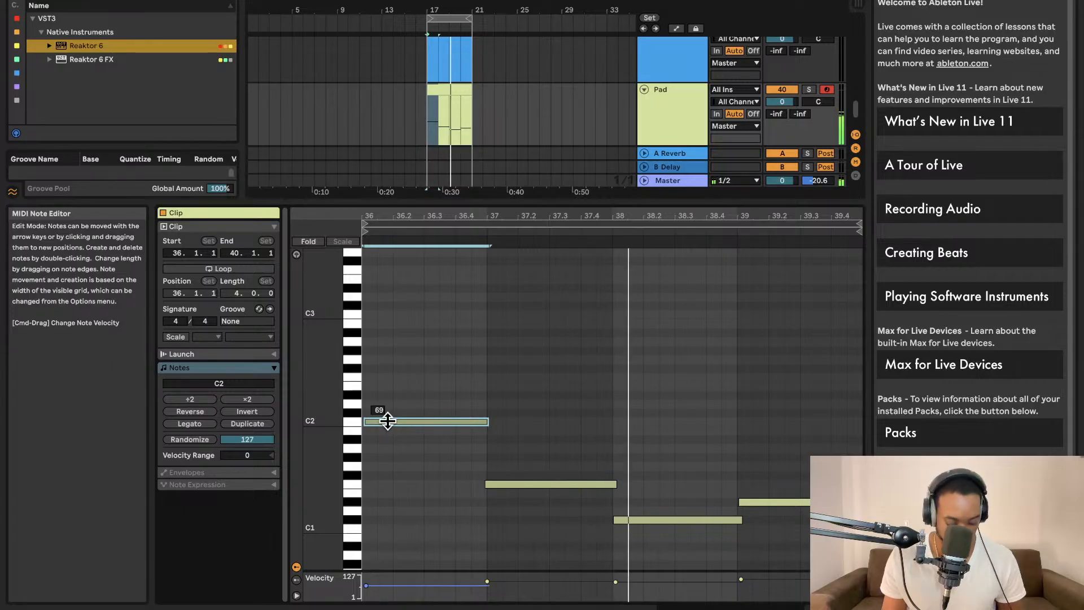
pyautogui.press('super+d')
pyautogui.moveTo(523, 424); pyautogui.dragTo(404, 527)
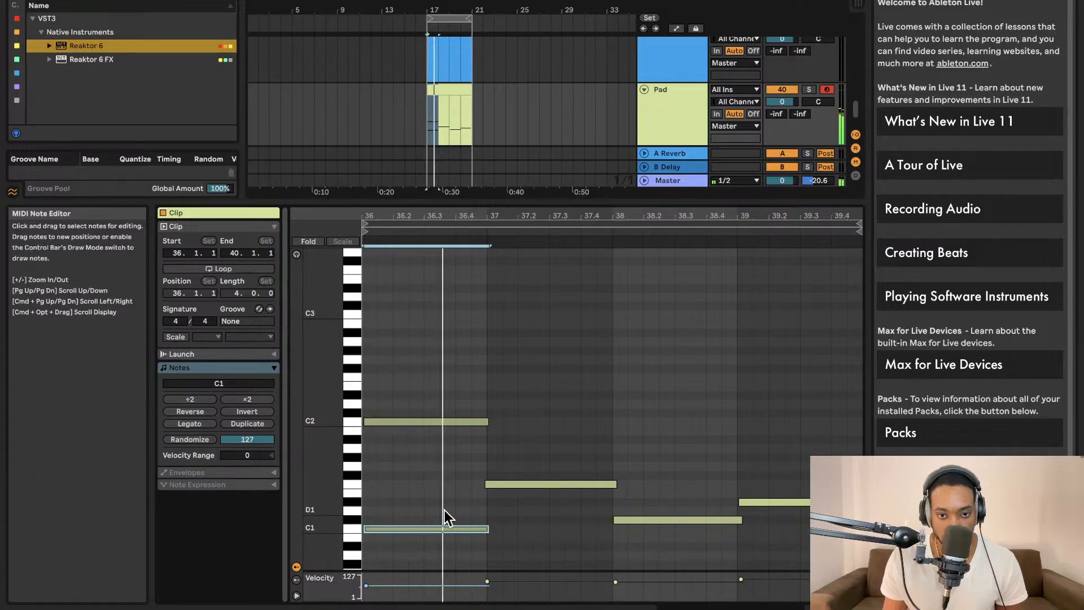
# Remove the stray A#1 note from the Pad clip's second bar and select the F1 note there.
pyautogui.doubleClick(560, 440)
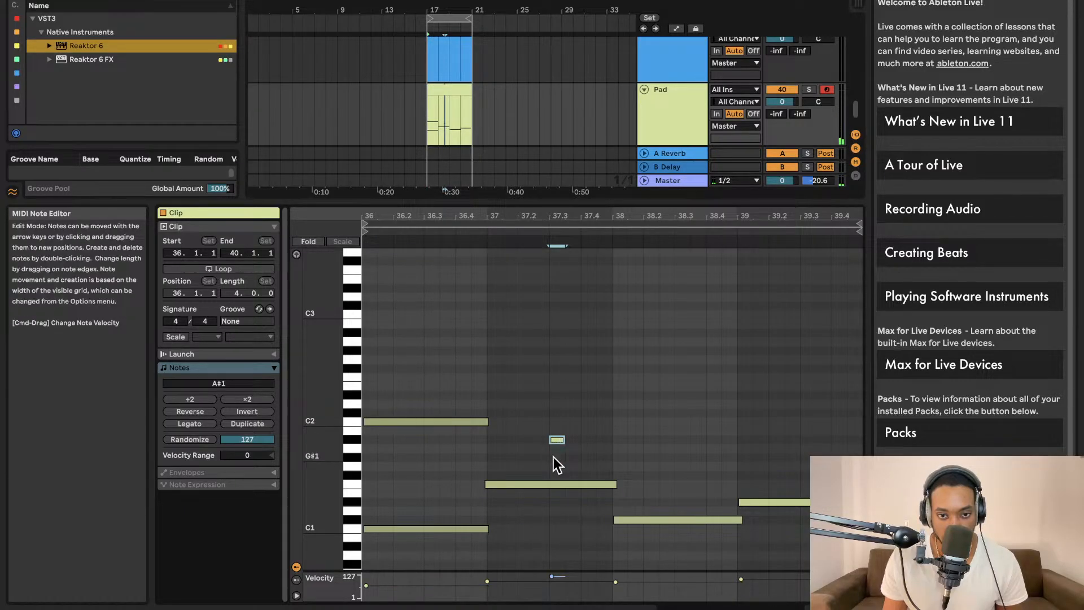
pyautogui.doubleClick(556, 440)
pyautogui.click(555, 484)
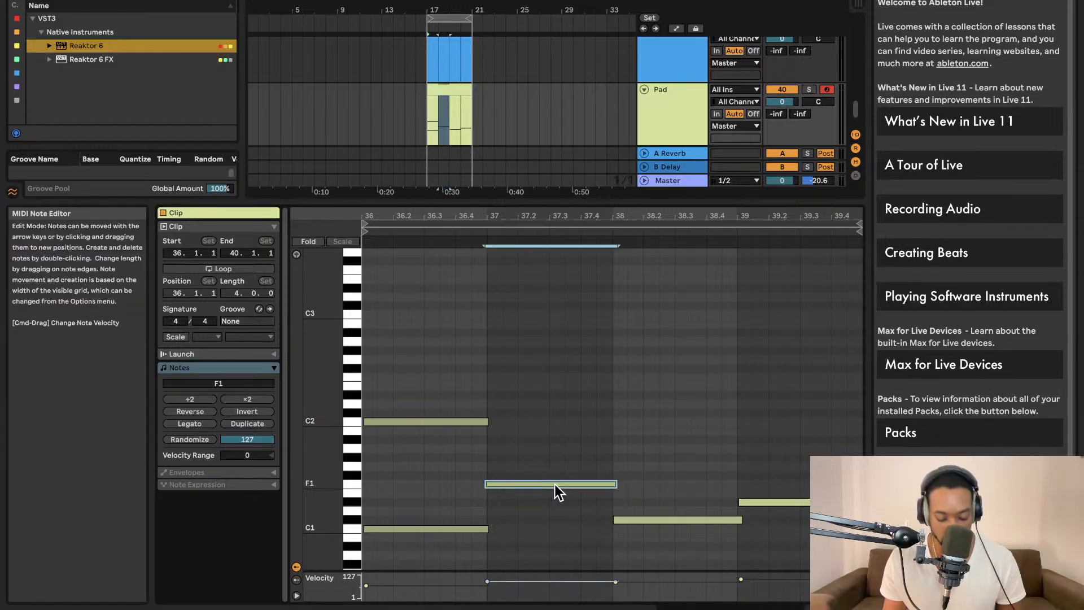
# Duplicate the F1 note in bar 37 and place the copy on A#0 beneath it.
pyautogui.press('super+d')
pyautogui.moveTo(648, 479); pyautogui.dragTo(564, 440)
pyautogui.moveTo(654, 480); pyautogui.dragTo(524, 544)
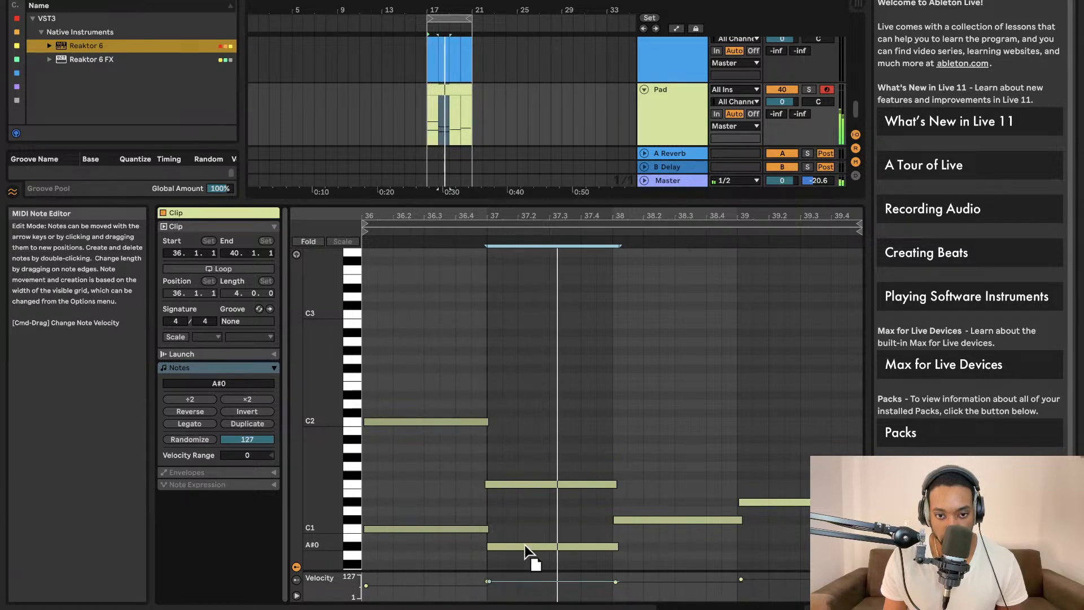
# Duplicate the C#1 note in bar 38 and place the copy above it on G#1.
pyautogui.click(648, 475)
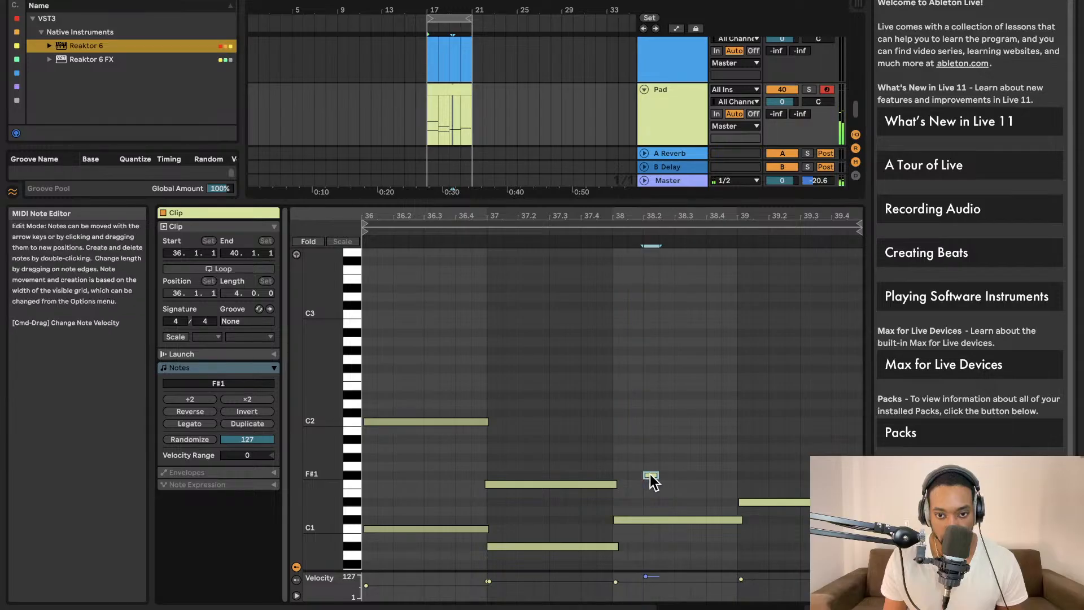
pyautogui.click(655, 520)
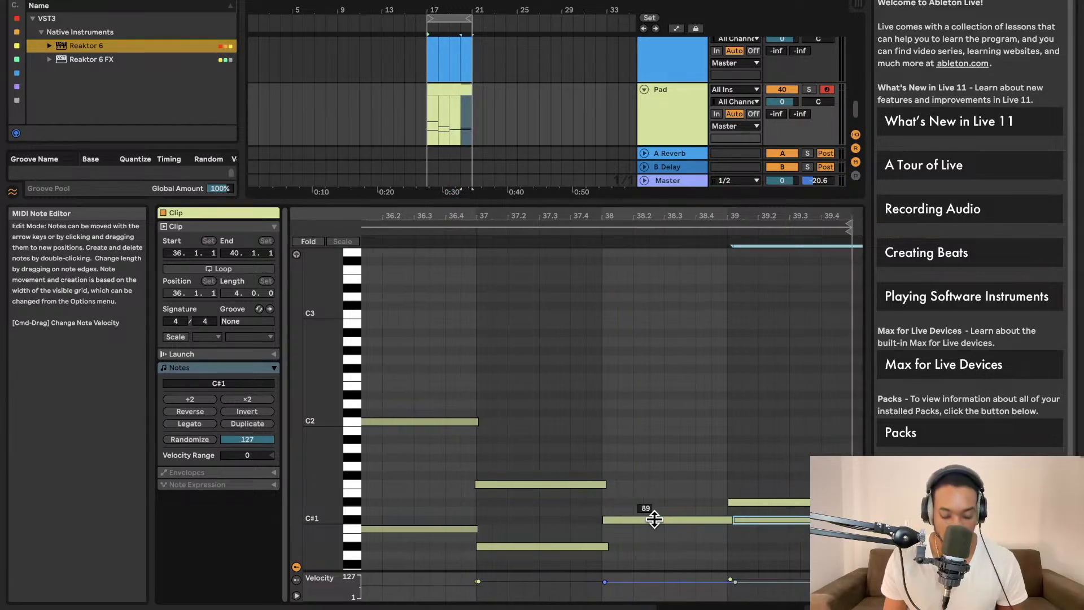
pyautogui.moveTo(755, 520); pyautogui.dragTo(631, 458)
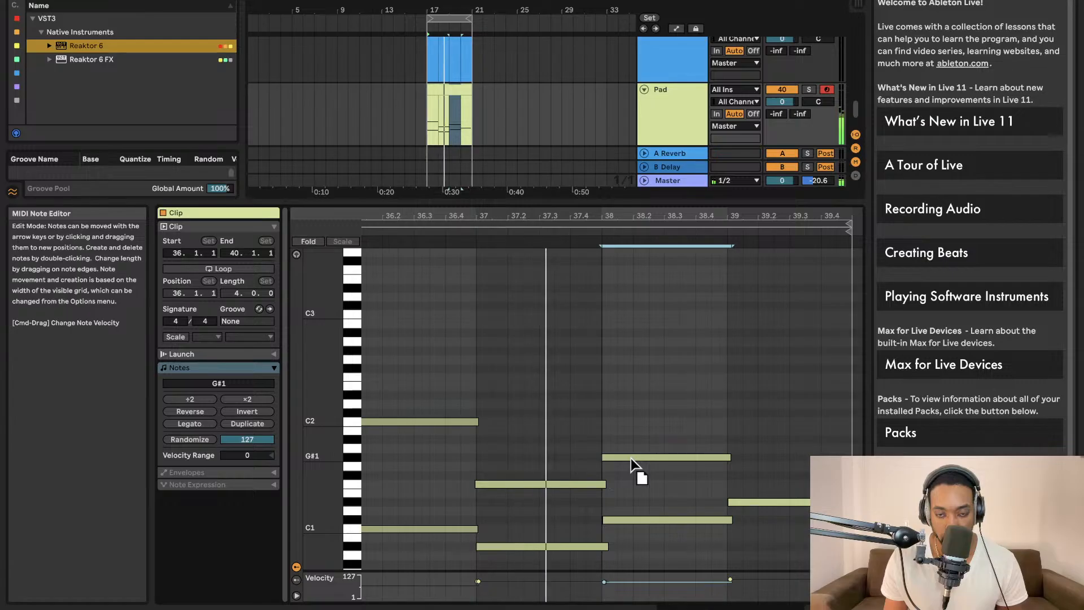
# Duplicate the D#1 note in bar 39, place the copy above it on A#1, and play the progression.
pyautogui.doubleClick(753, 448)
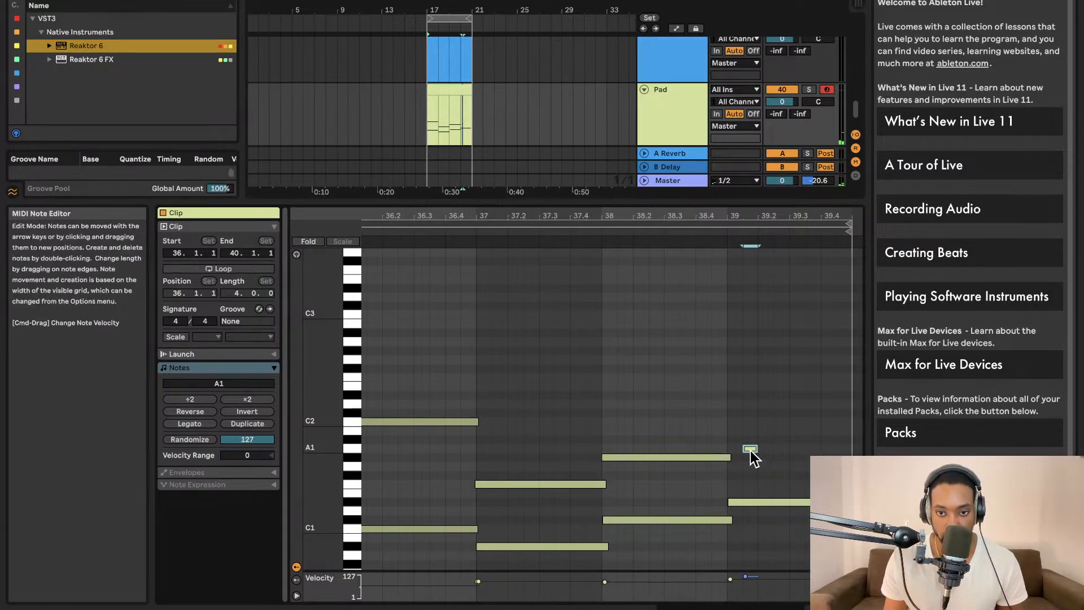
pyautogui.doubleClick(750, 449)
pyautogui.click(754, 500)
pyautogui.press('super+d')
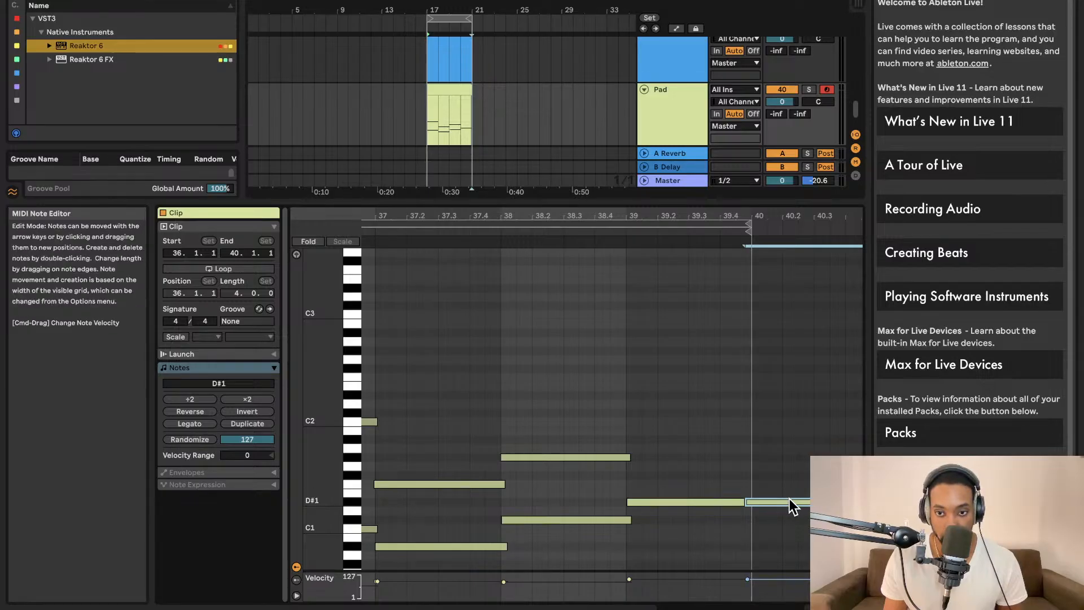
pyautogui.moveTo(789, 500); pyautogui.dragTo(672, 441)
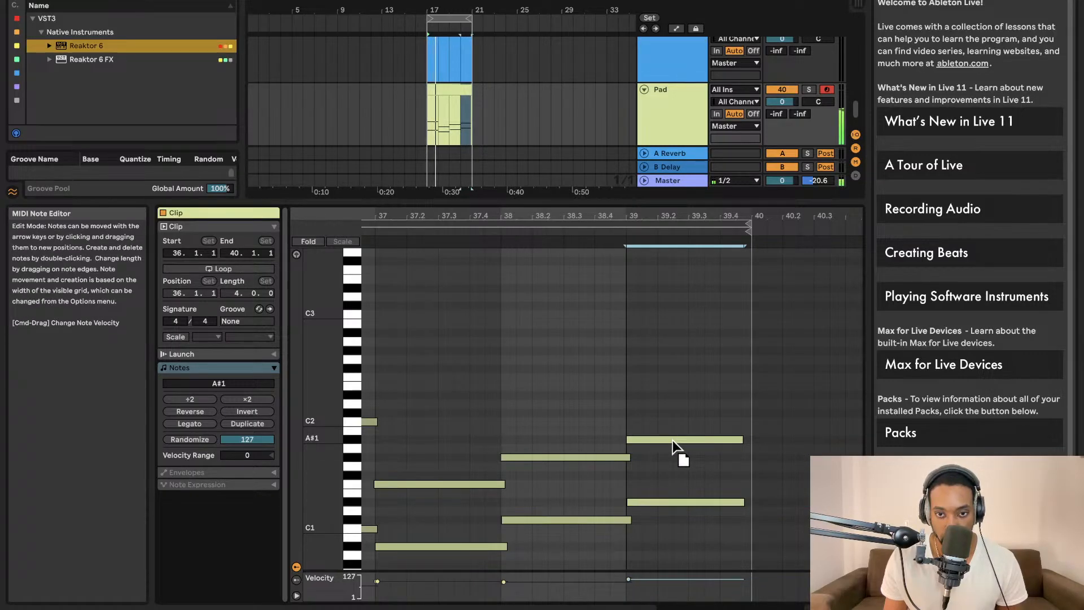
pyautogui.press('space')
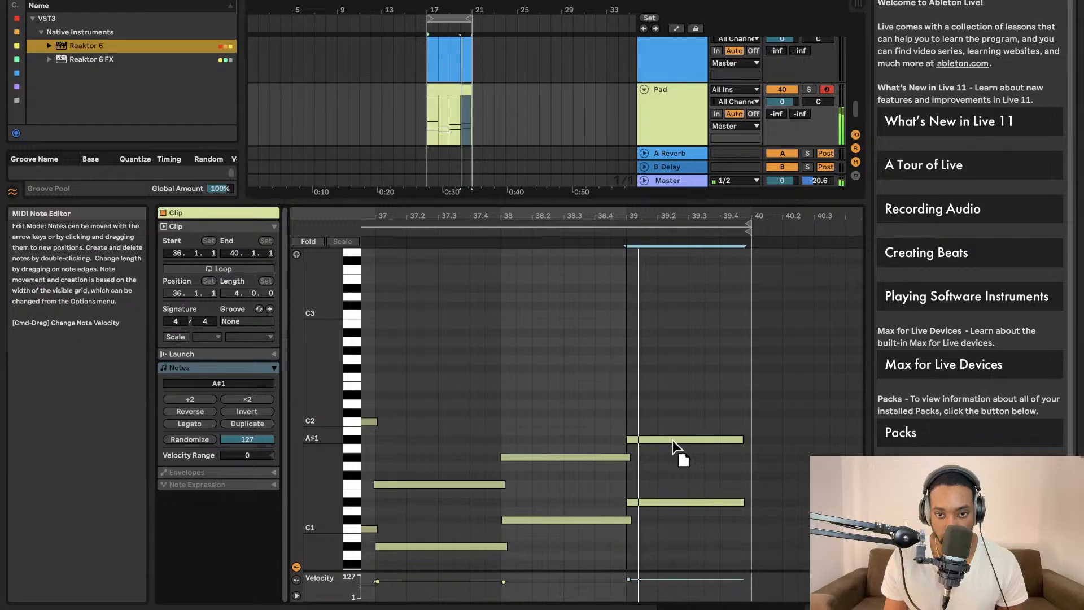
# Align both notes of the first pad chord, C1 and C2, with the start of bar 36.
pyautogui.click(674, 440)
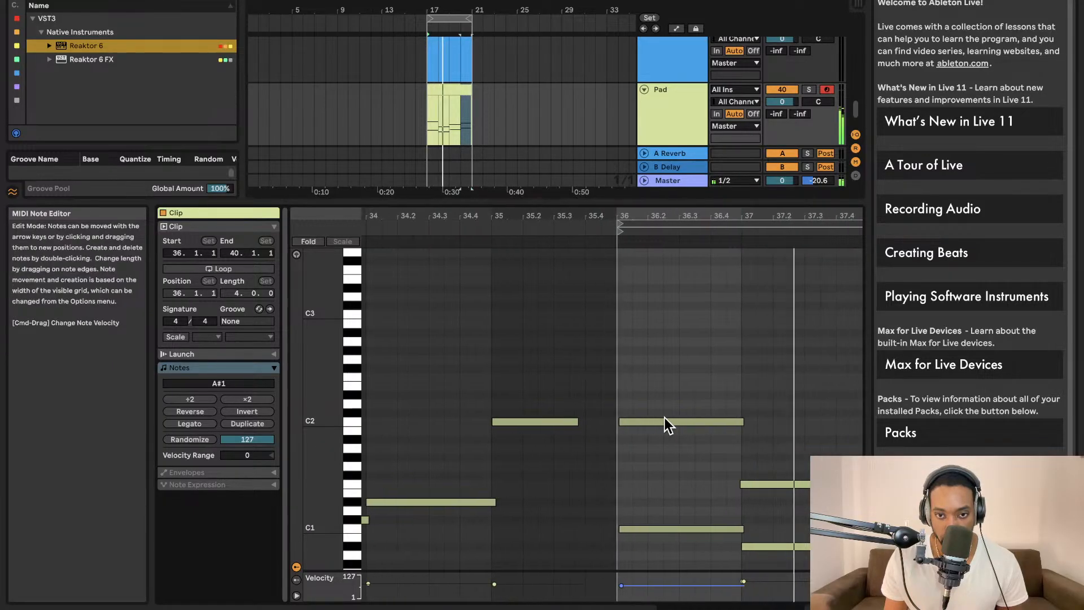
pyautogui.scroll(-1, 665, 418)
pyautogui.click(663, 419)
pyautogui.scroll(1, 662, 419)
pyautogui.hscroll(-1, 663, 421)
pyautogui.scroll(3, 663, 422)
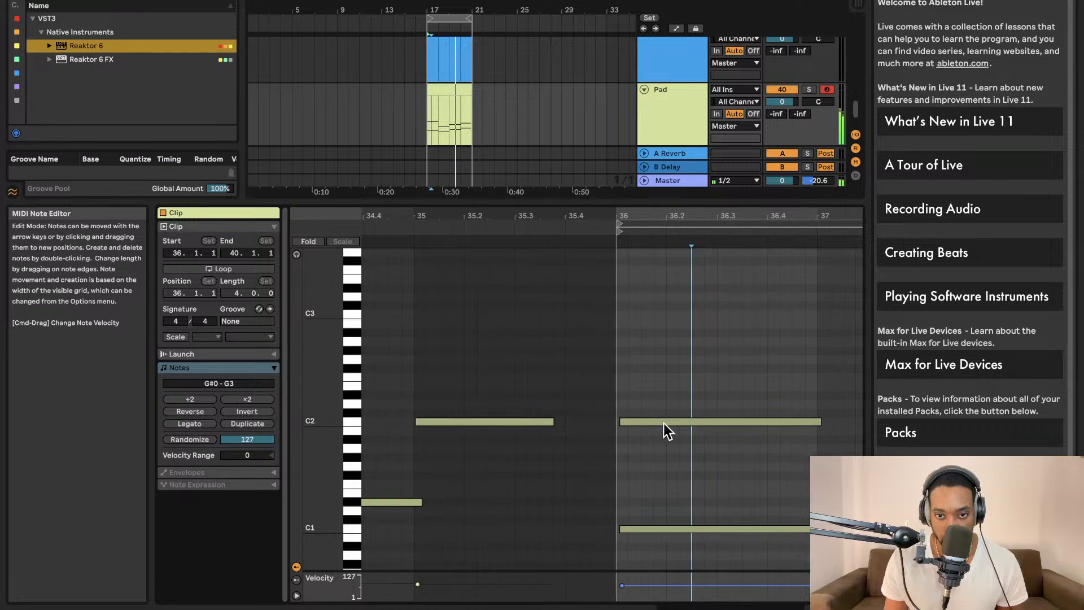
pyautogui.moveTo(665, 423); pyautogui.dragTo(663, 527)
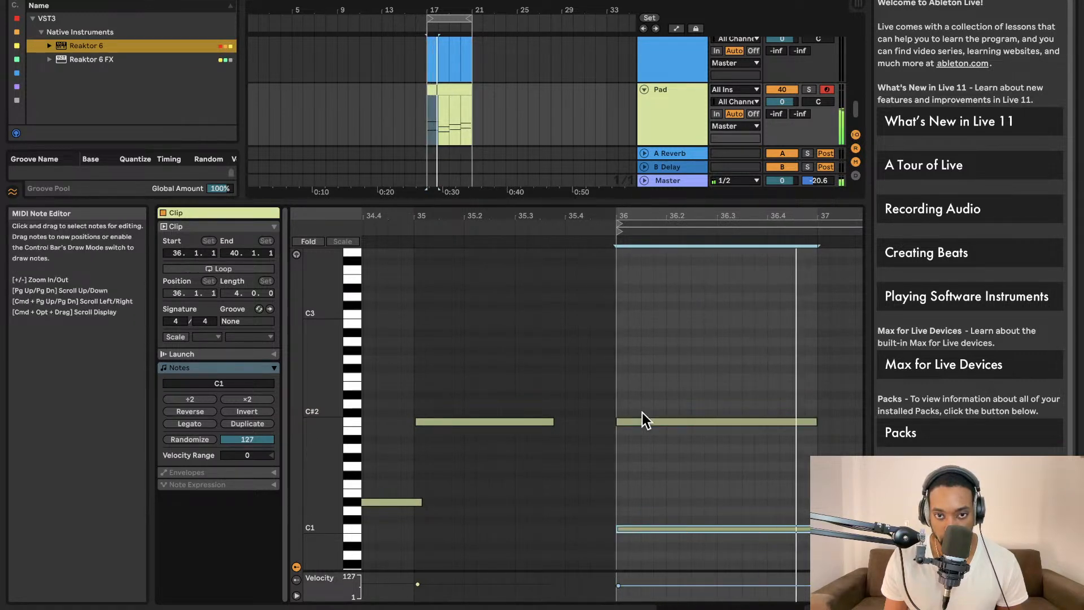
pyautogui.hscroll(5, 691, 382)
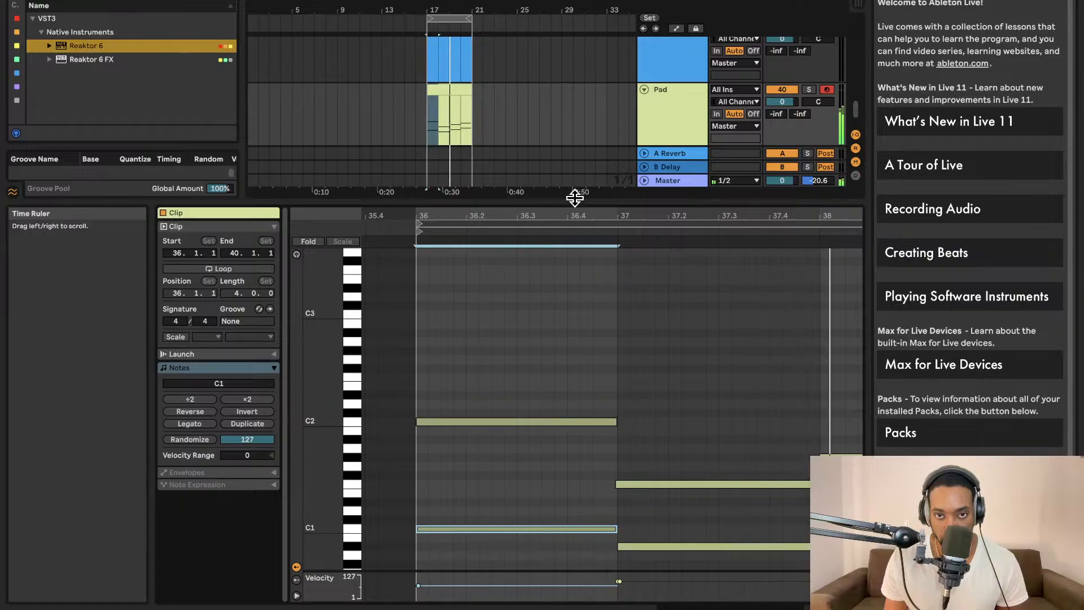
# Enlarge the arrangement area and arm the Bass track for recording.
pyautogui.moveTo(575, 198); pyautogui.dragTo(560, 520)
pyautogui.doubleClick(692, 350)
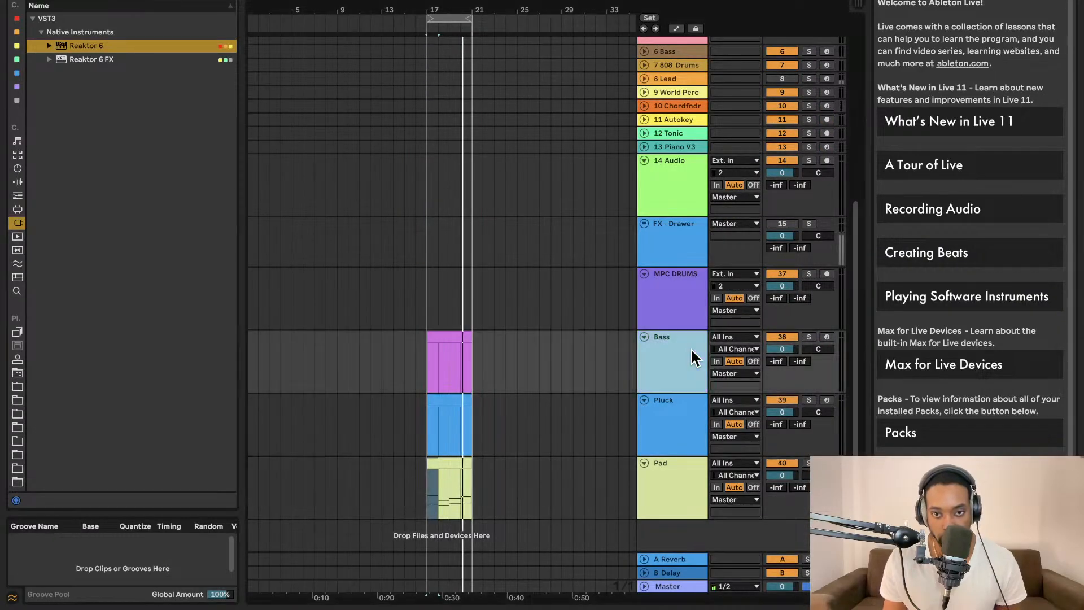
pyautogui.click(827, 337)
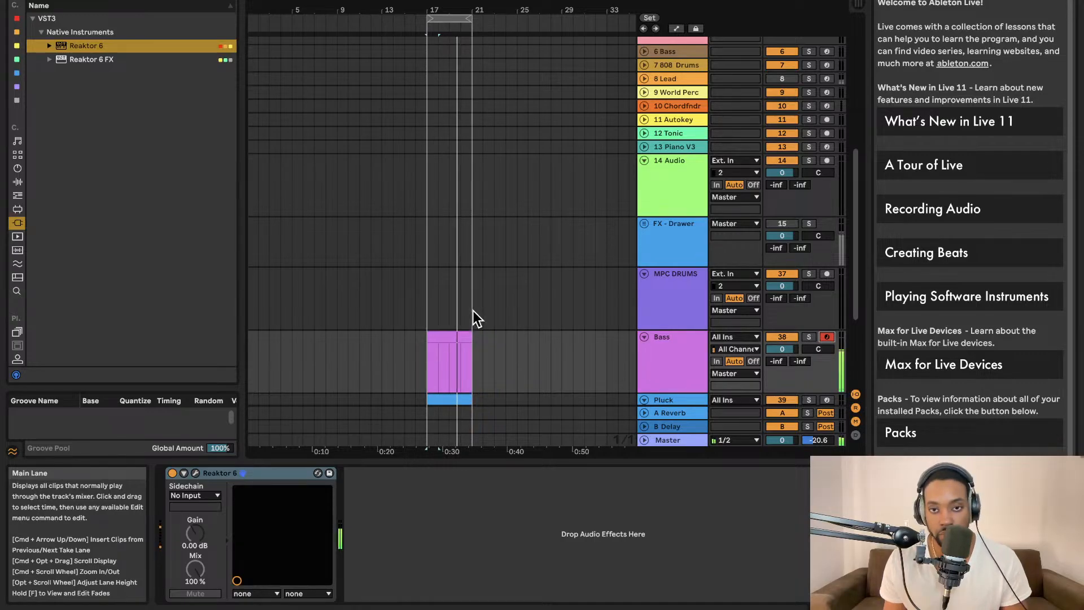
# Copy the TONIC plug-in from the 12 Tonic track onto the Pad track after Reaktor 6, and check its detected key.
pyautogui.click(683, 131)
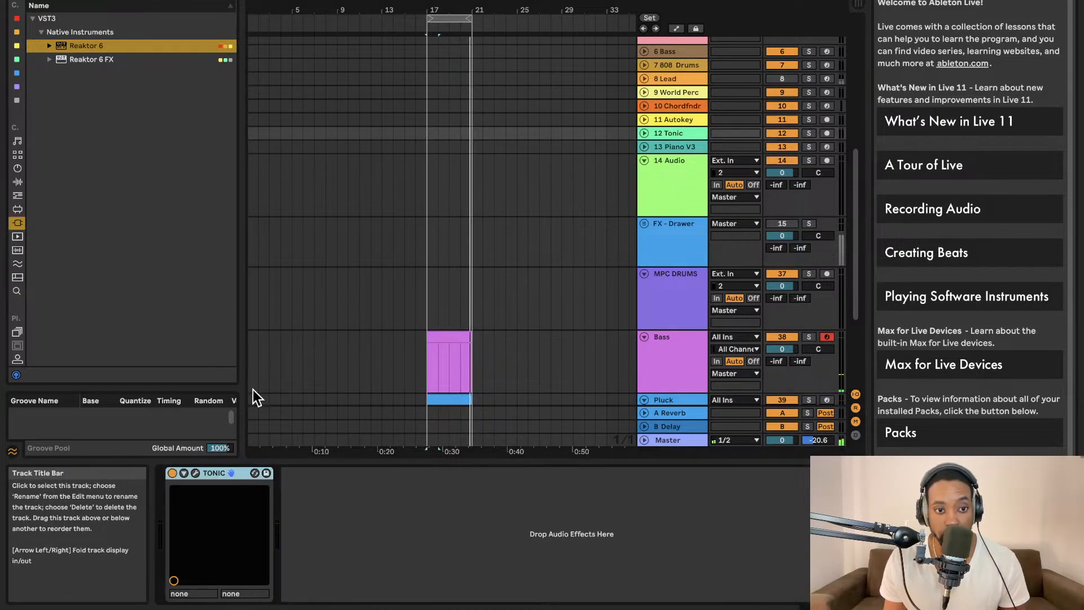
pyautogui.rightClick(224, 473)
pyautogui.click(257, 489)
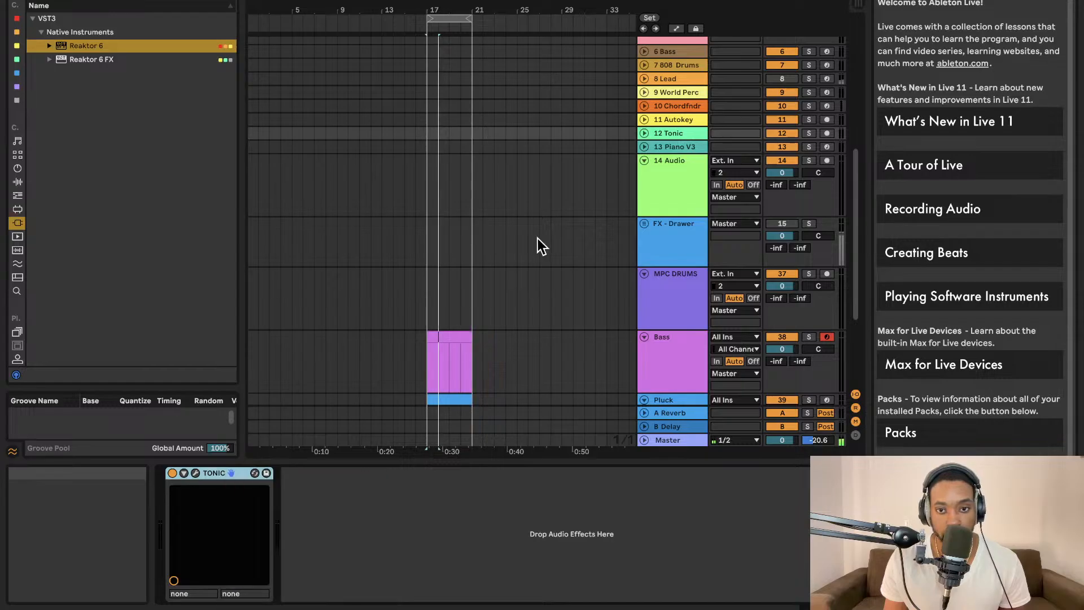
pyautogui.scroll(-5, 537, 239)
pyautogui.click(674, 318)
pyautogui.rightClick(415, 486)
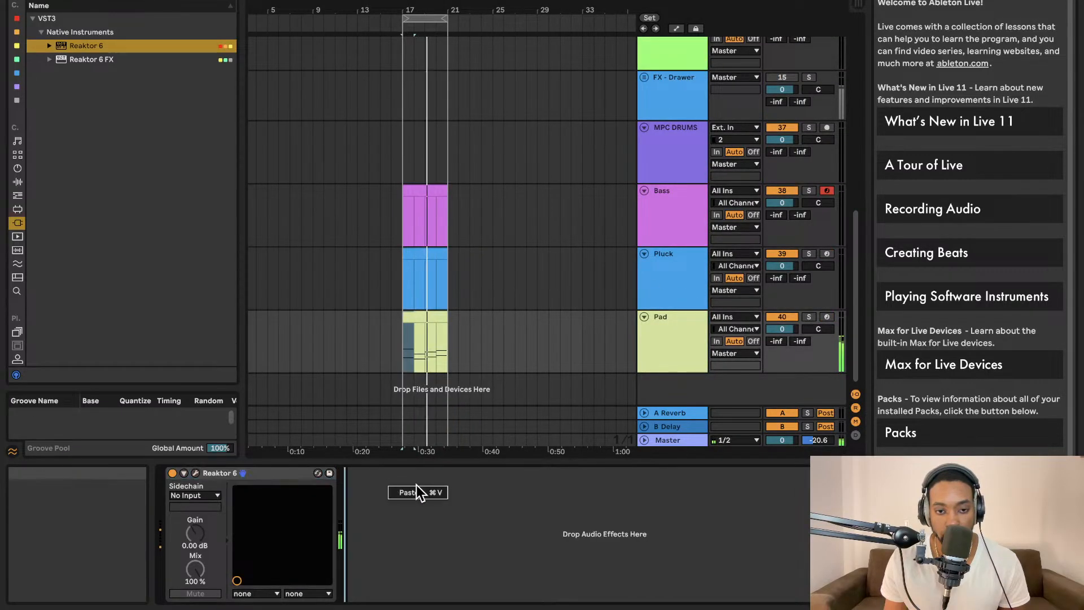
pyautogui.click(421, 491)
pyautogui.click(374, 472)
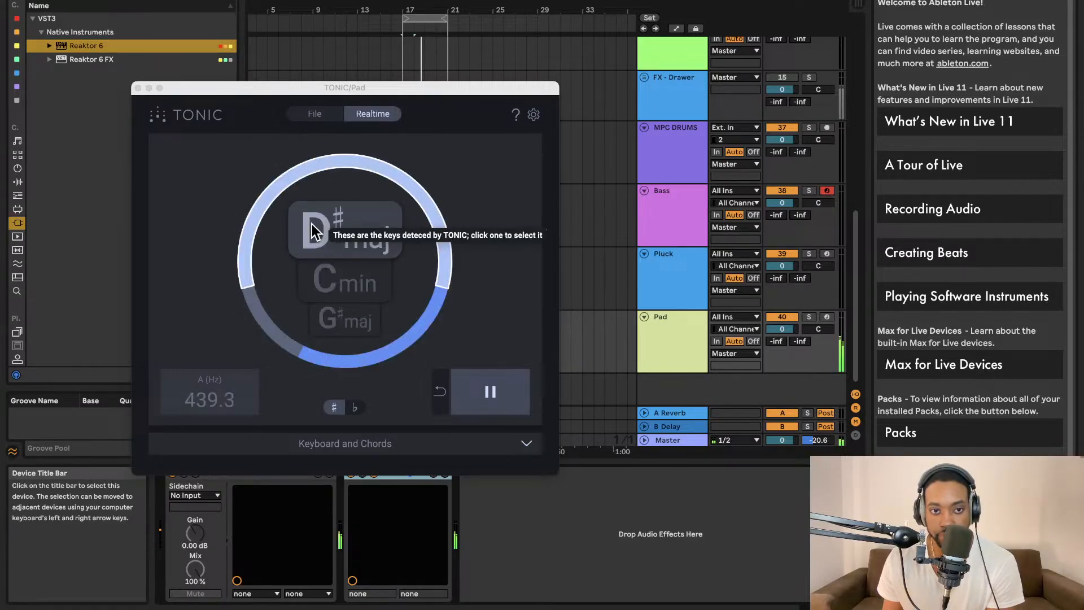
pyautogui.click(138, 88)
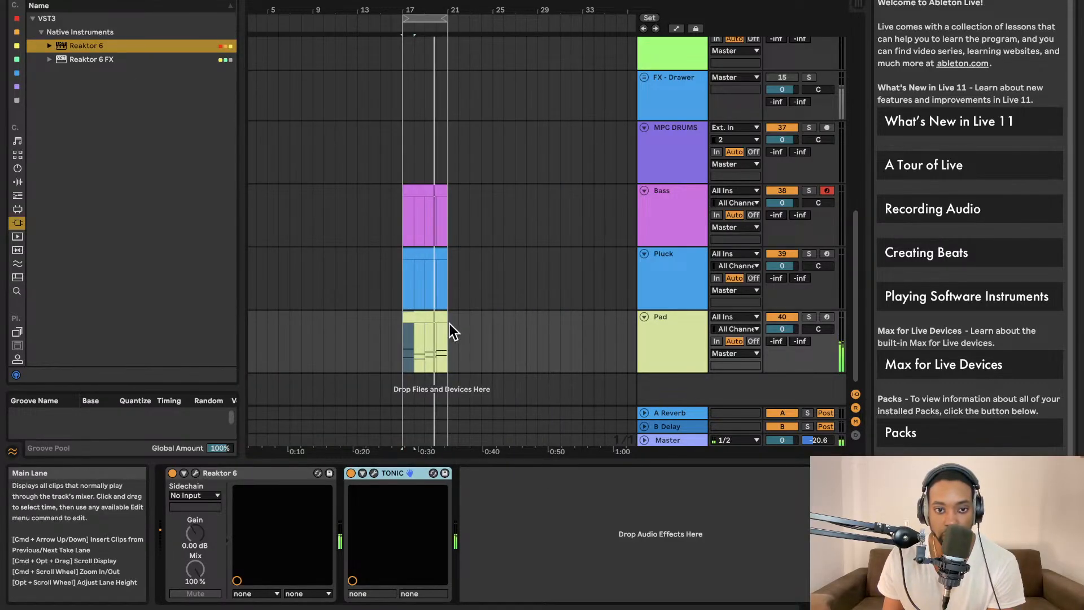
# Transpose all notes of the Pad clip up two octaves, to the range A#2 to C4.
pyautogui.click(435, 327)
pyautogui.moveTo(536, 464); pyautogui.dragTo(537, 199)
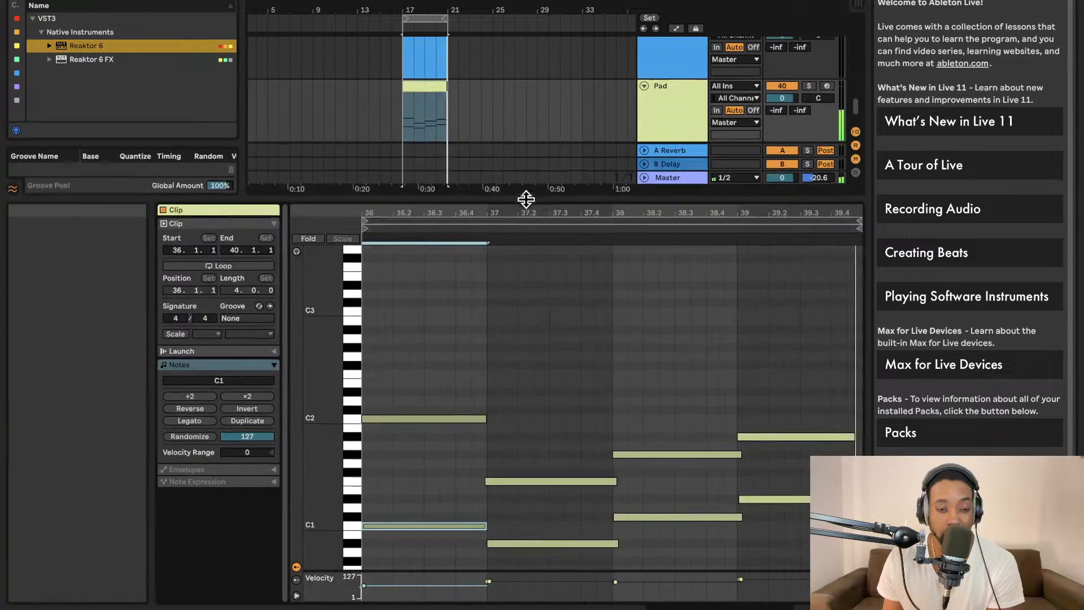
pyautogui.moveTo(436, 365); pyautogui.dragTo(836, 565)
pyautogui.hotkey('shift', 'Down')
pyautogui.hotkey('shift', 'Down')
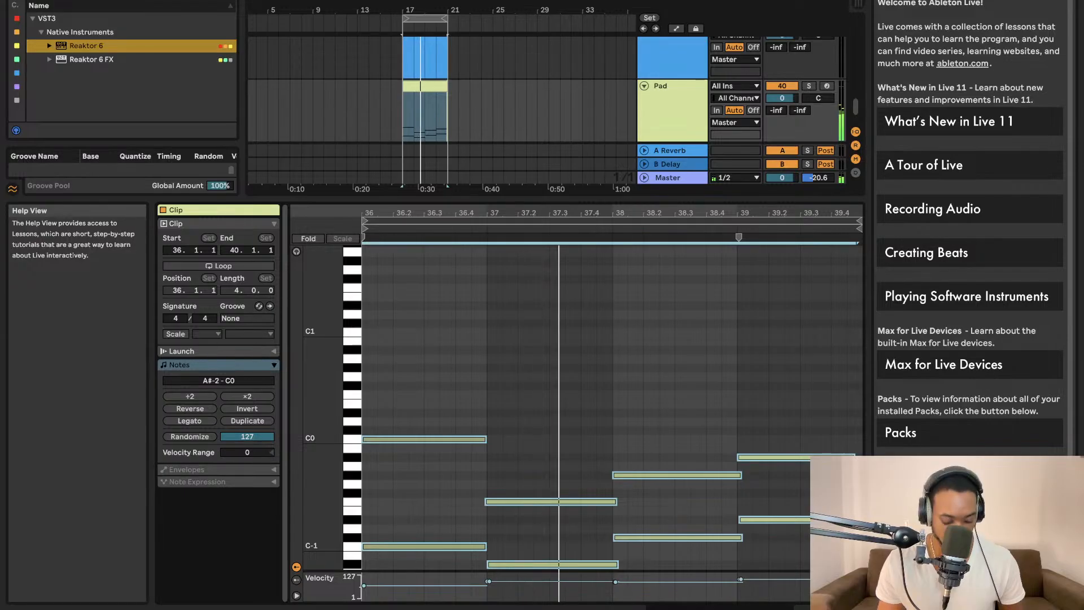
pyautogui.hotkey('shift', 'Up')
pyautogui.hotkey('shift', 'Up')
pyautogui.hotkey('shift', 'Up')
pyautogui.hotkey('shift', 'Up')
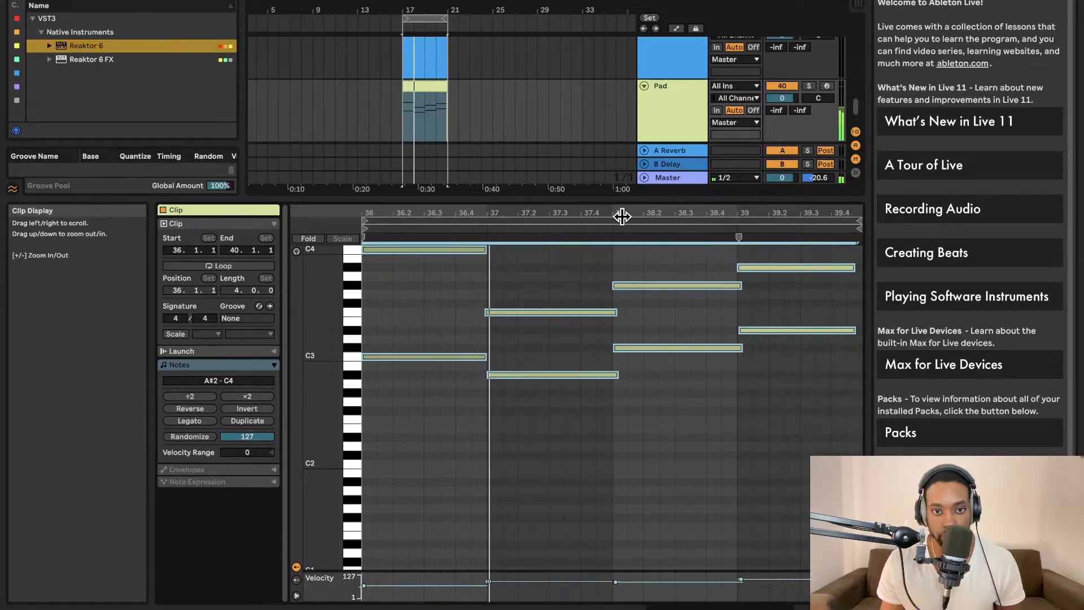
# Recheck the detected key of the transposed pad chords in the Pad track's TONIC plug-in.
pyautogui.moveTo(626, 195); pyautogui.dragTo(641, 464)
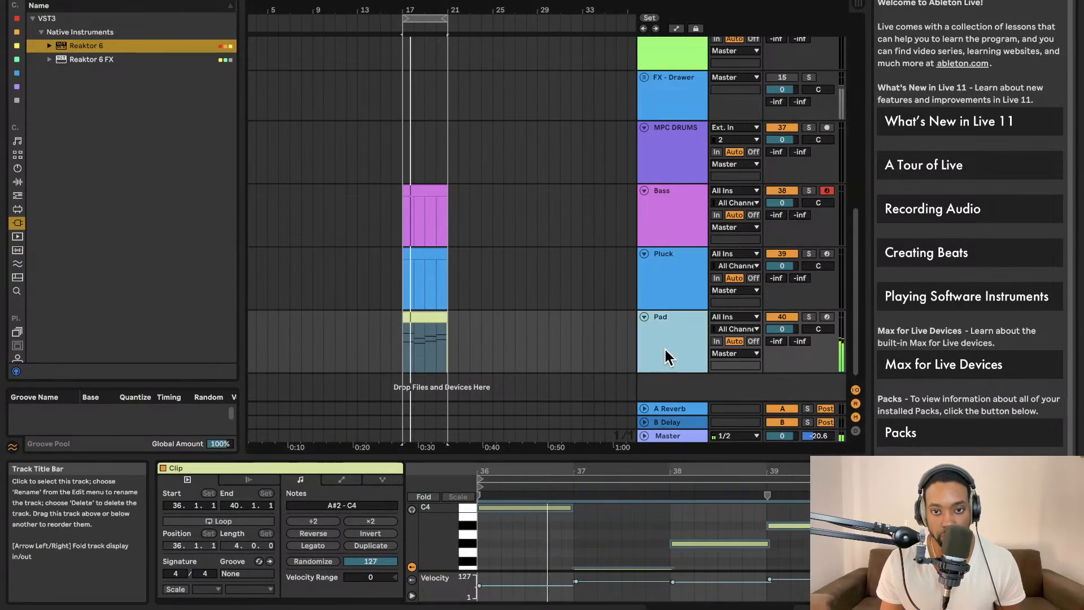
pyautogui.click(664, 347)
pyautogui.click(375, 473)
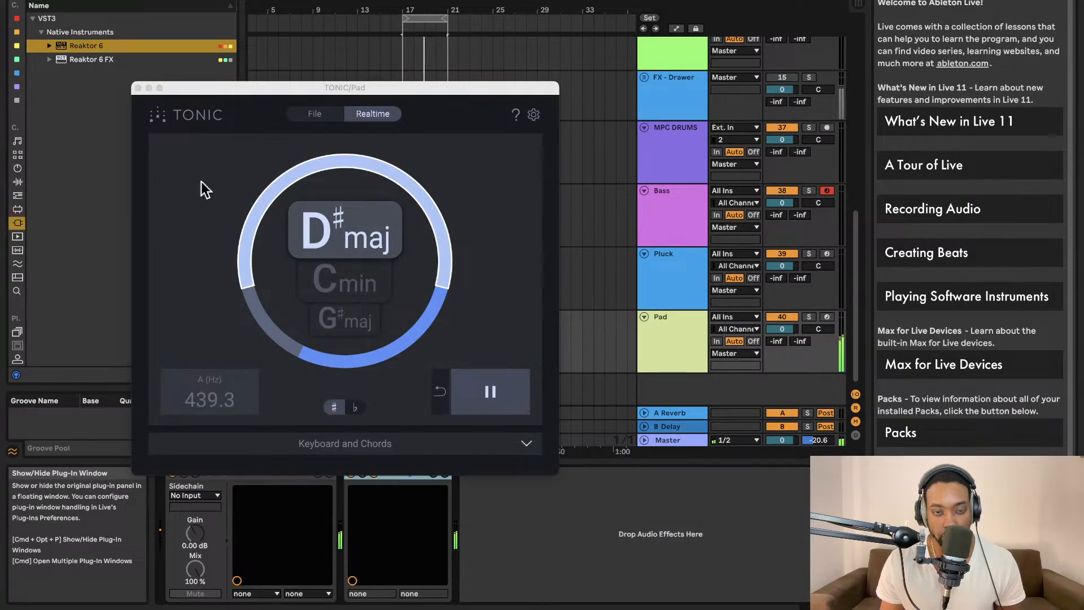
pyautogui.click(138, 88)
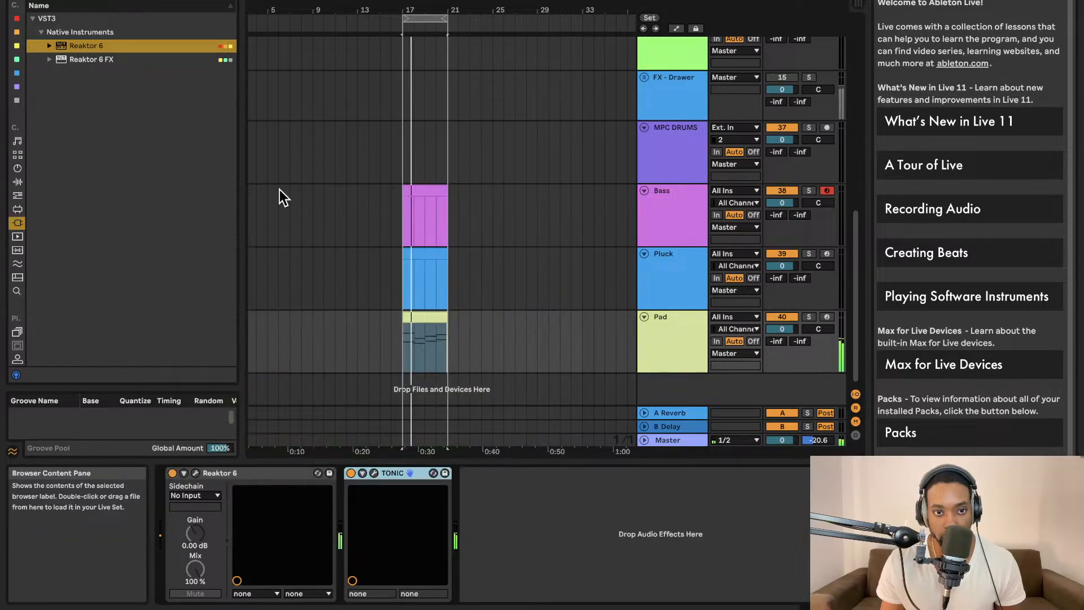
pyautogui.click(374, 473)
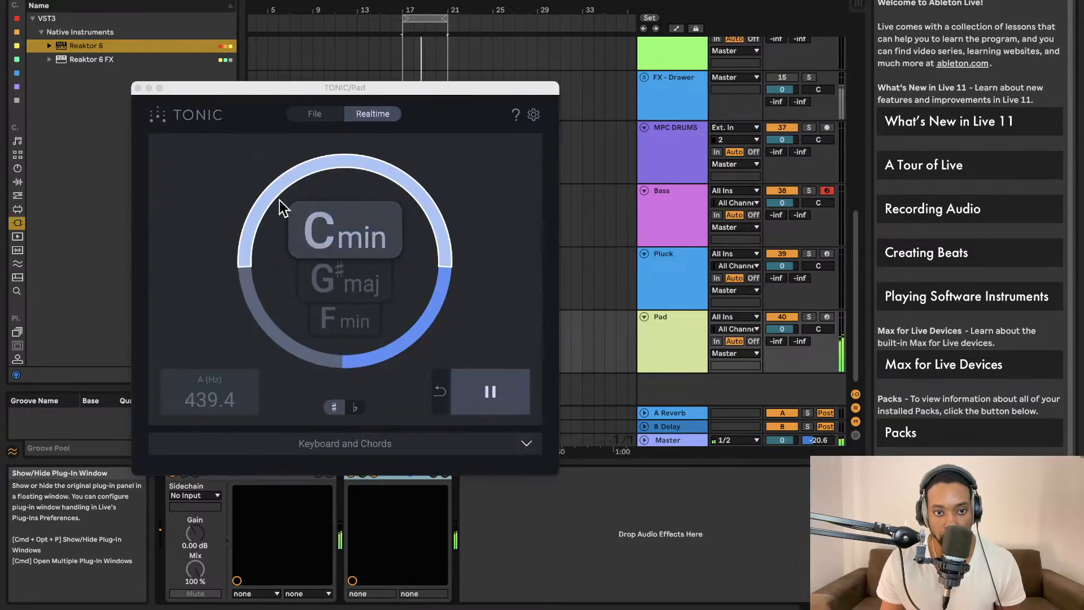
pyautogui.click(138, 89)
# Lower the Pad track's volume to -2.5 dB.
pyautogui.click(652, 270)
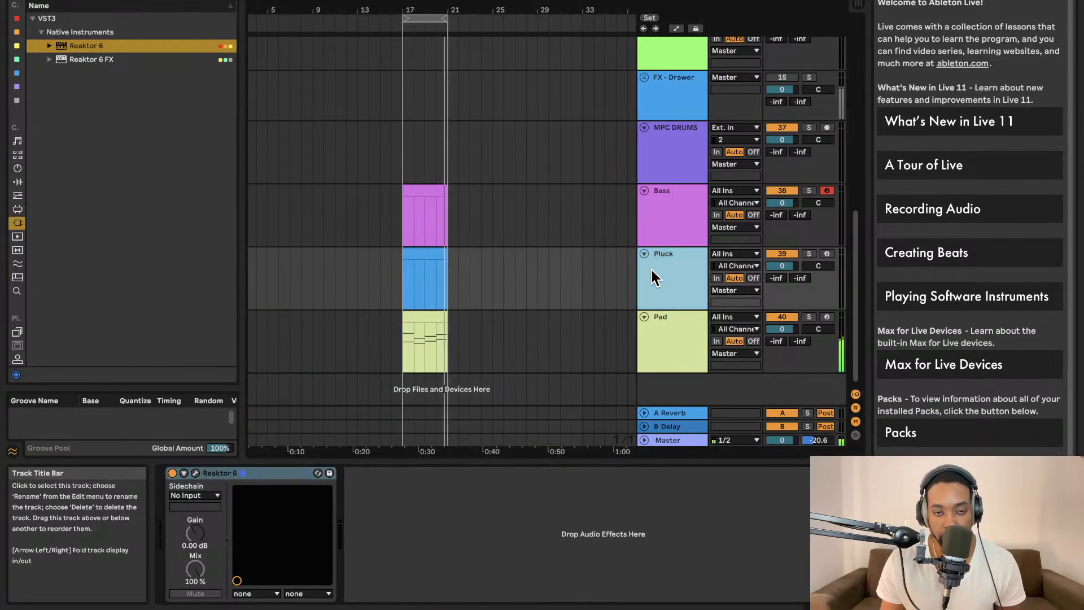
pyautogui.click(782, 329)
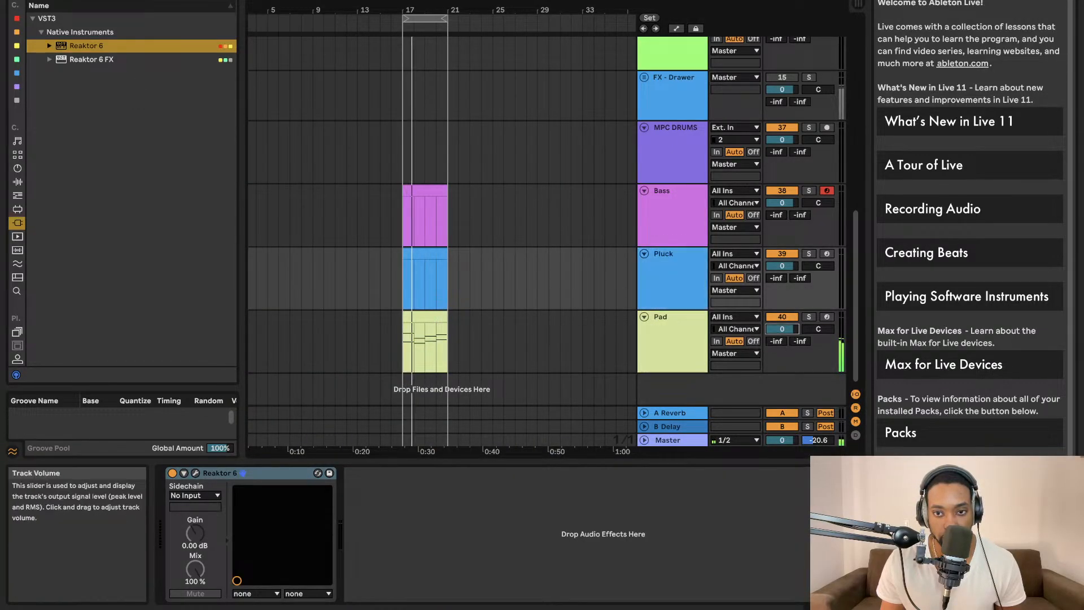
pyautogui.moveTo(782, 328); pyautogui.dragTo(782, 339)
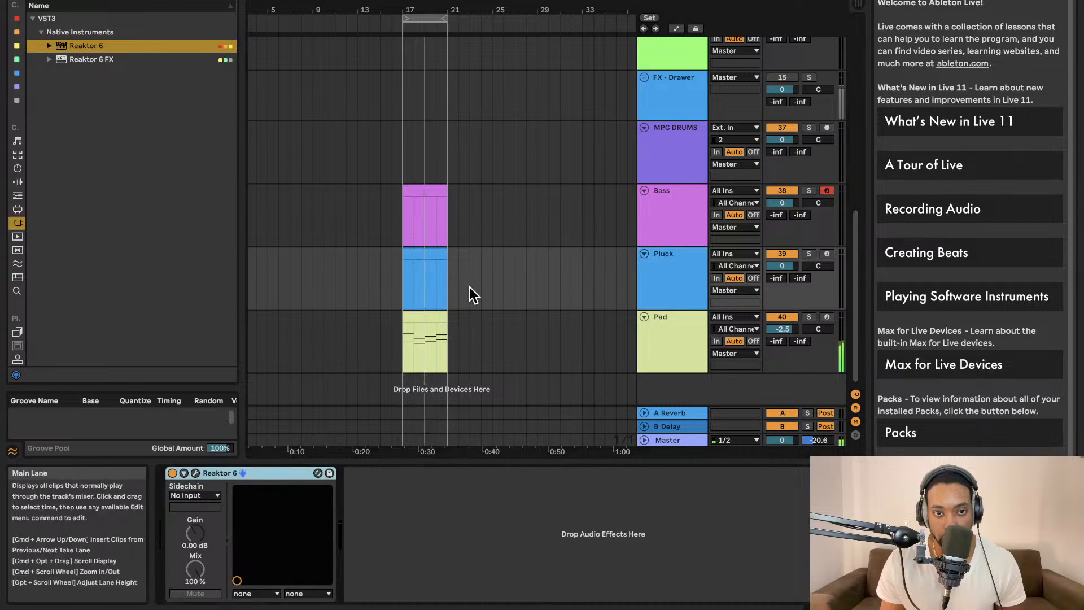
# Open the Bass clip in an enlarged note editor and turn on its scale, set to C Minor.
pyautogui.click(420, 253)
pyautogui.doubleClick(427, 190)
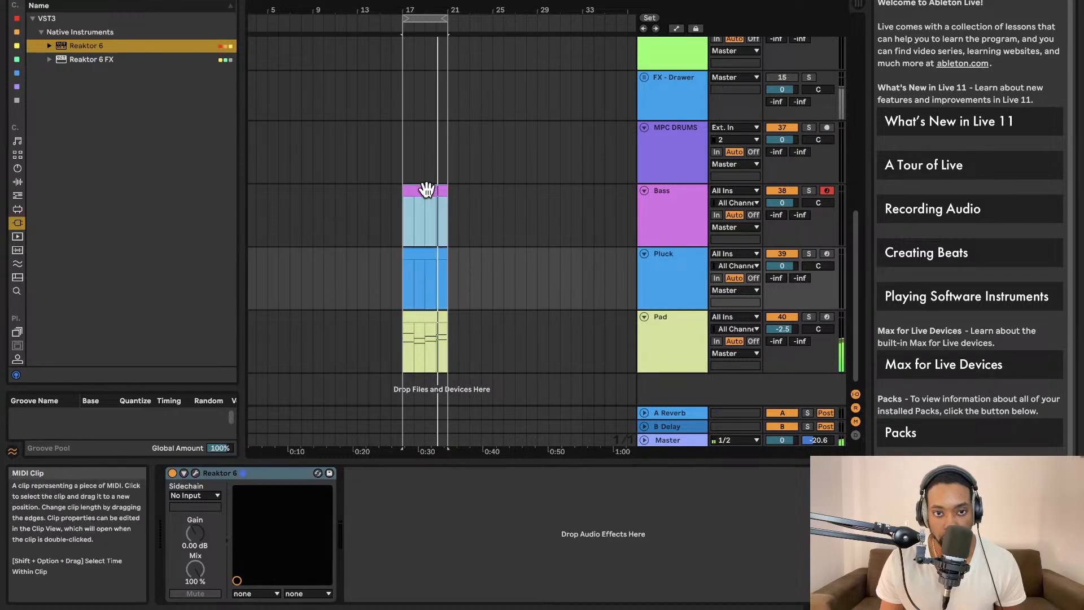
pyautogui.moveTo(469, 460); pyautogui.dragTo(266, 28)
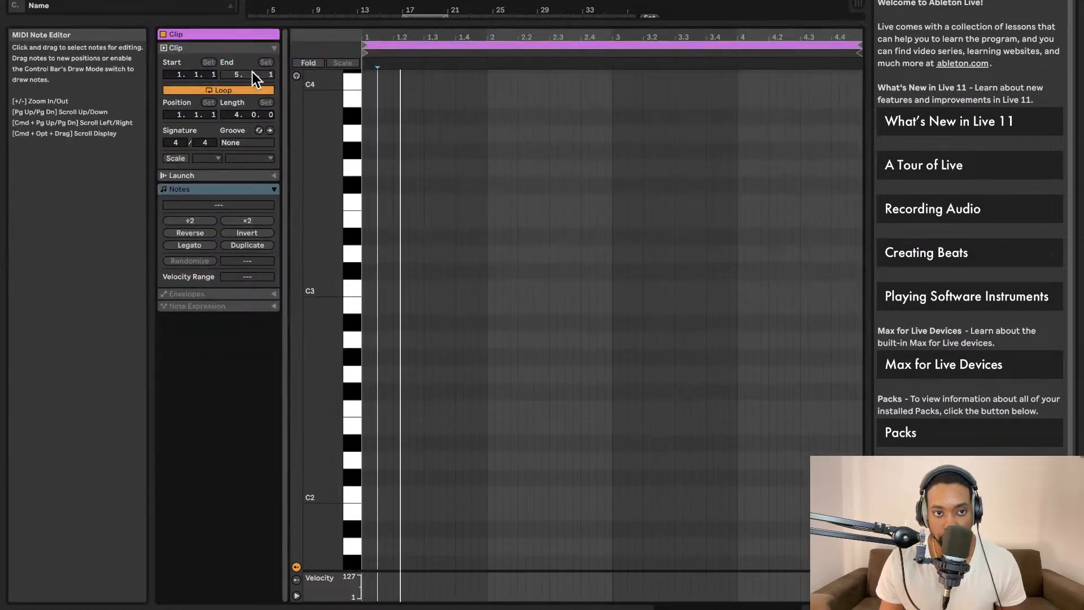
pyautogui.click(175, 158)
pyautogui.click(212, 158)
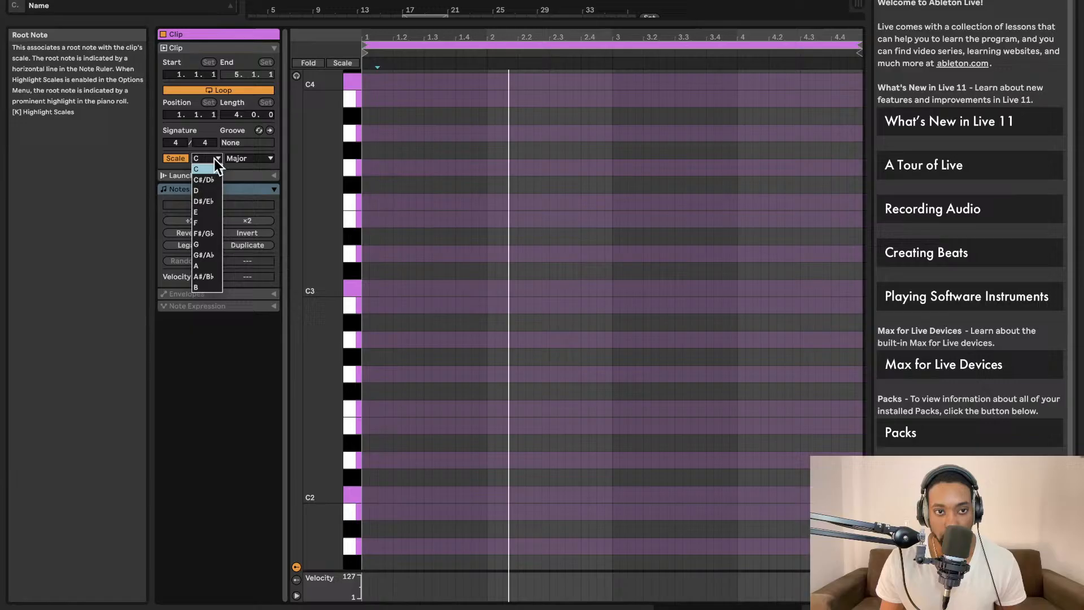
pyautogui.click(248, 158)
pyautogui.click(249, 181)
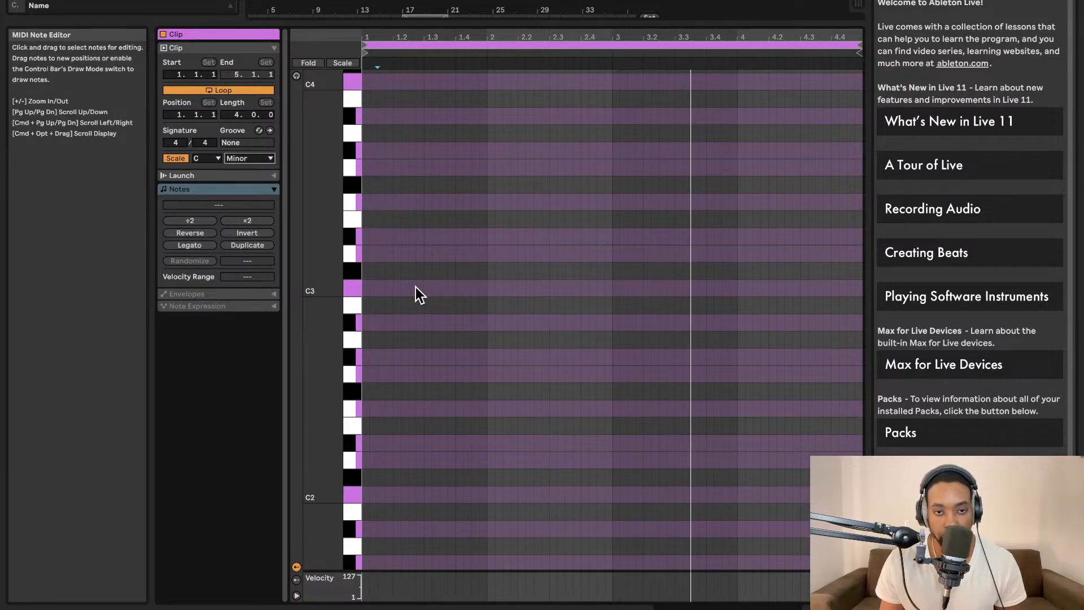
# Set the Bass clip's note editor to a fixed grid of 1 Bar.
pyautogui.rightClick(429, 242)
pyautogui.click(452, 140)
pyautogui.rightClick(446, 179)
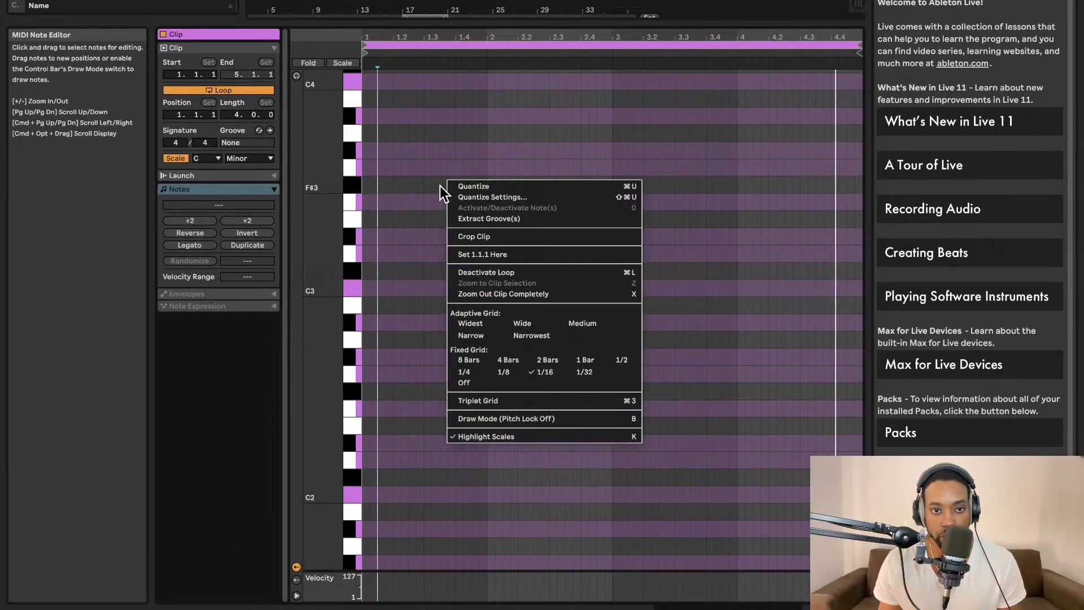
pyautogui.click(388, 137)
pyautogui.rightClick(435, 151)
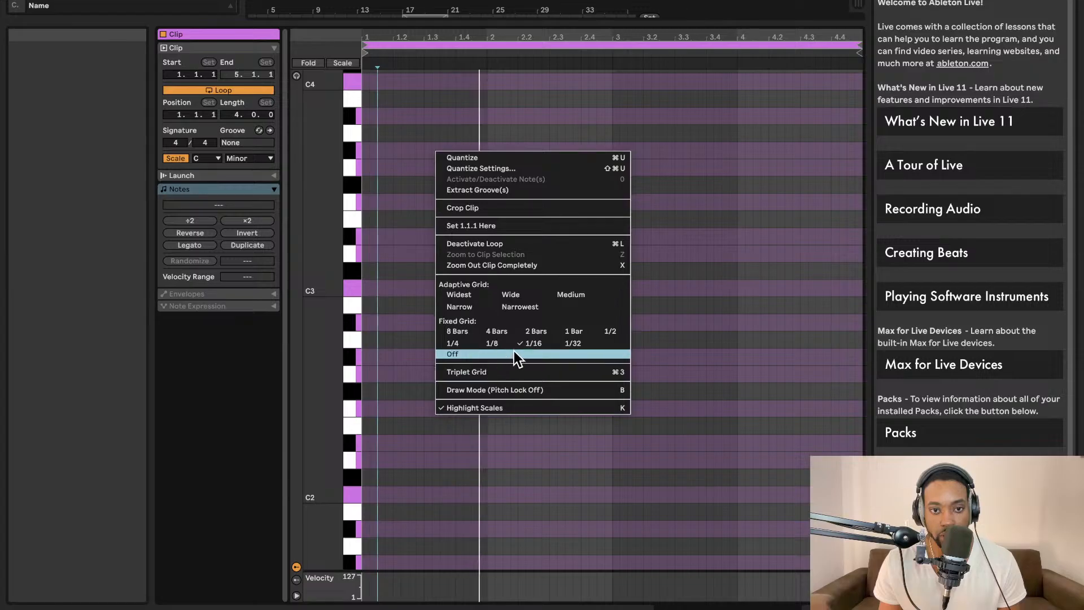
pyautogui.click(588, 334)
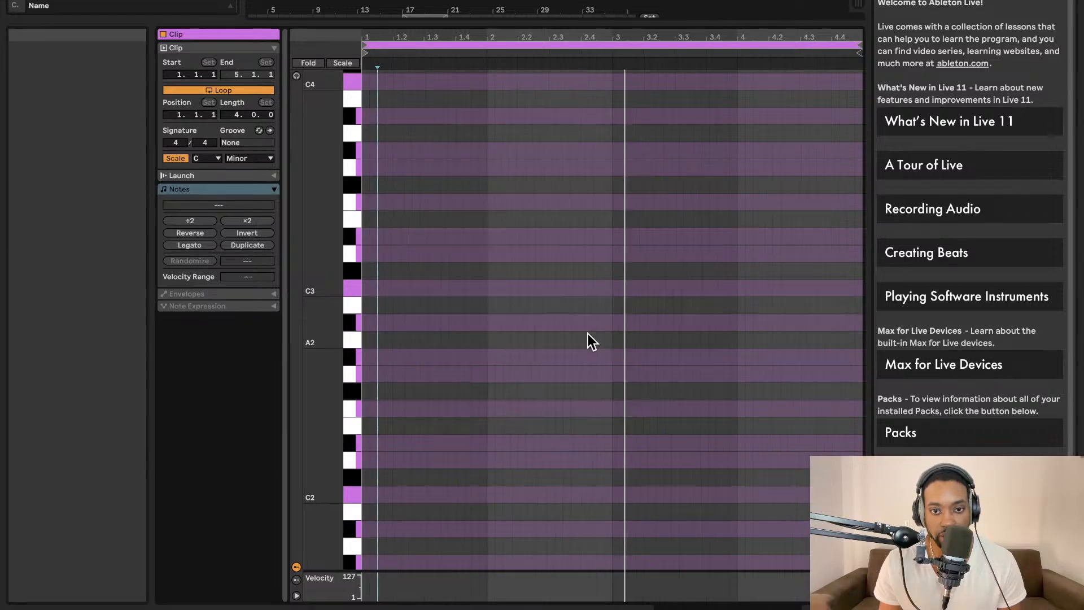
# Write one-bar bass notes F1, G1 and B♭1 in bars 1, 2 and 3 of the Bass clip.
pyautogui.click(468, 253)
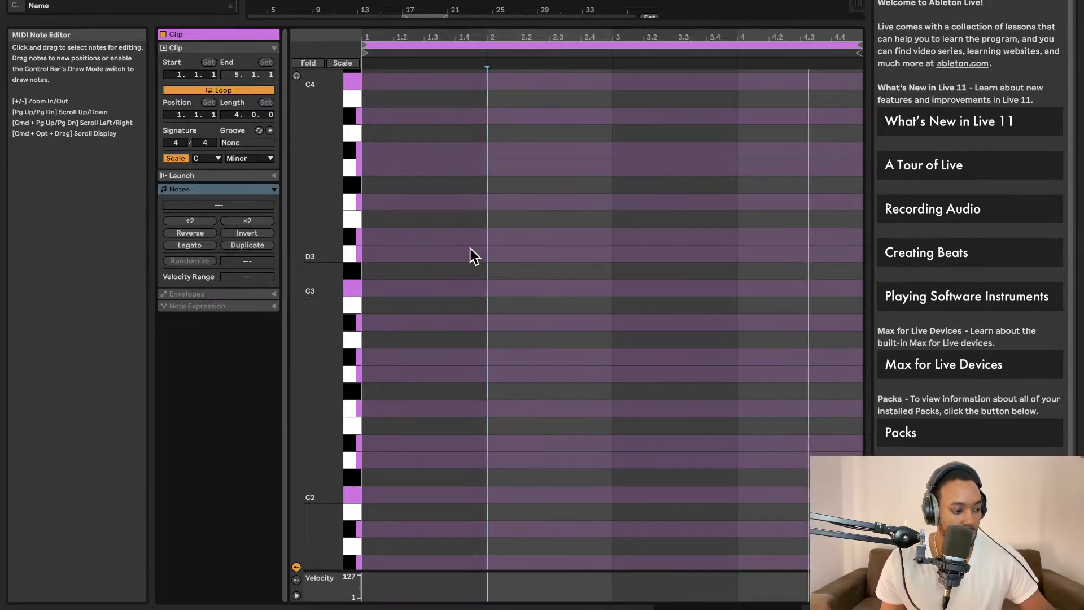
pyautogui.doubleClick(480, 306)
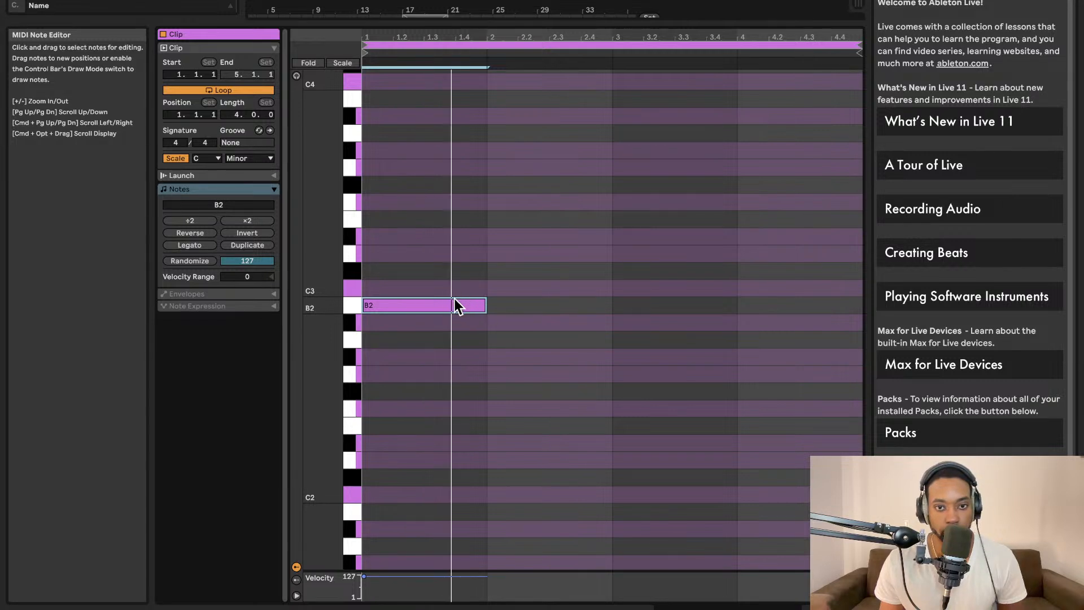
pyautogui.moveTo(455, 302); pyautogui.dragTo(659, 435)
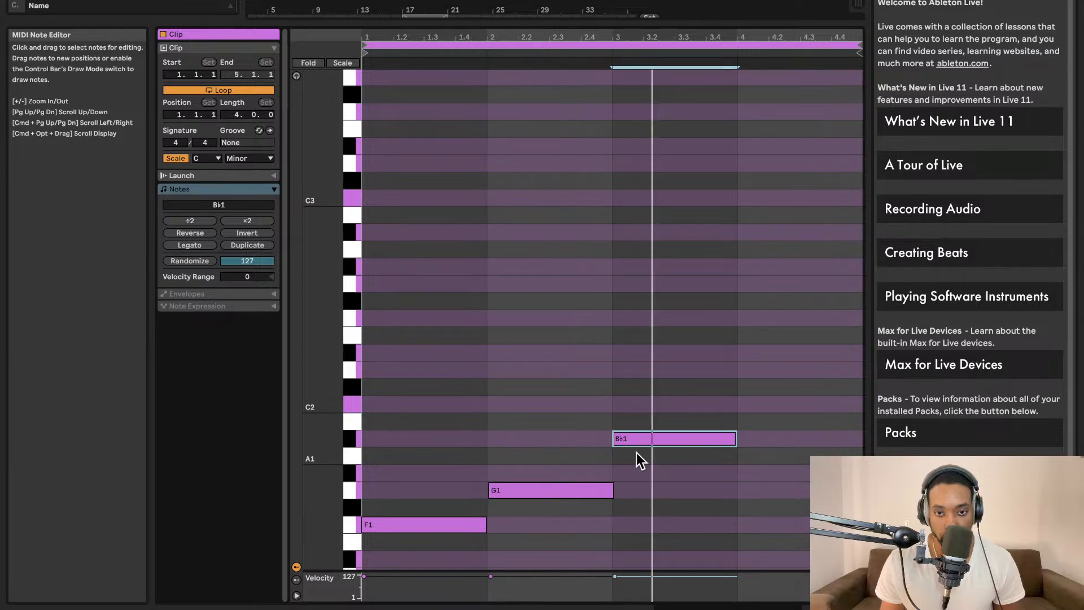
# Turn on note preview, try C2 and C#2 for the bar 3 bass note, and settle it on A1.
pyautogui.moveTo(637, 443); pyautogui.dragTo(642, 404)
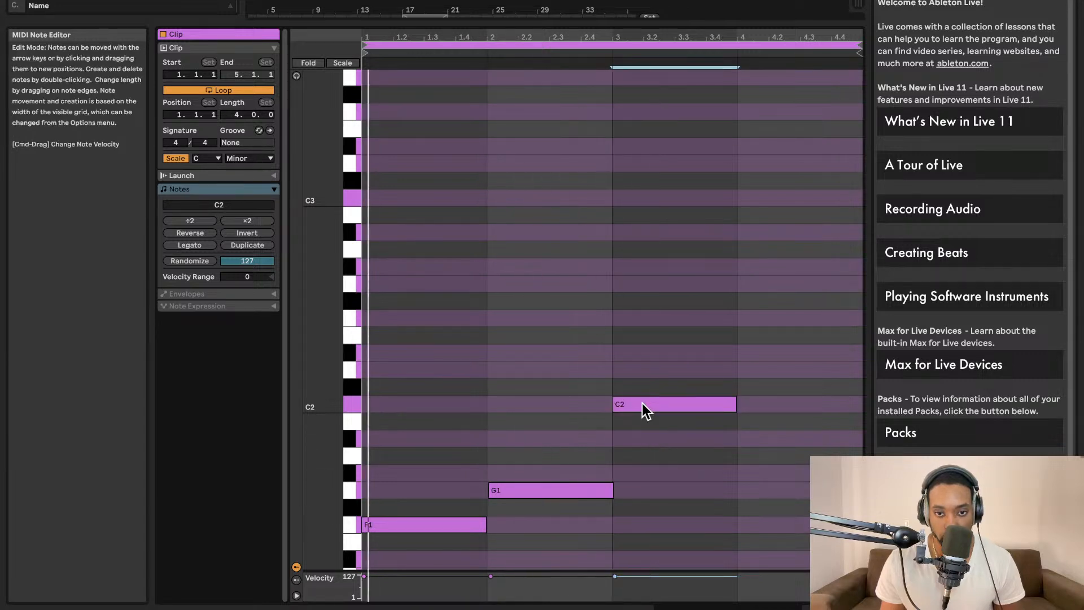
pyautogui.click(637, 449)
pyautogui.press('space')
pyautogui.moveTo(639, 394); pyautogui.dragTo(640, 447)
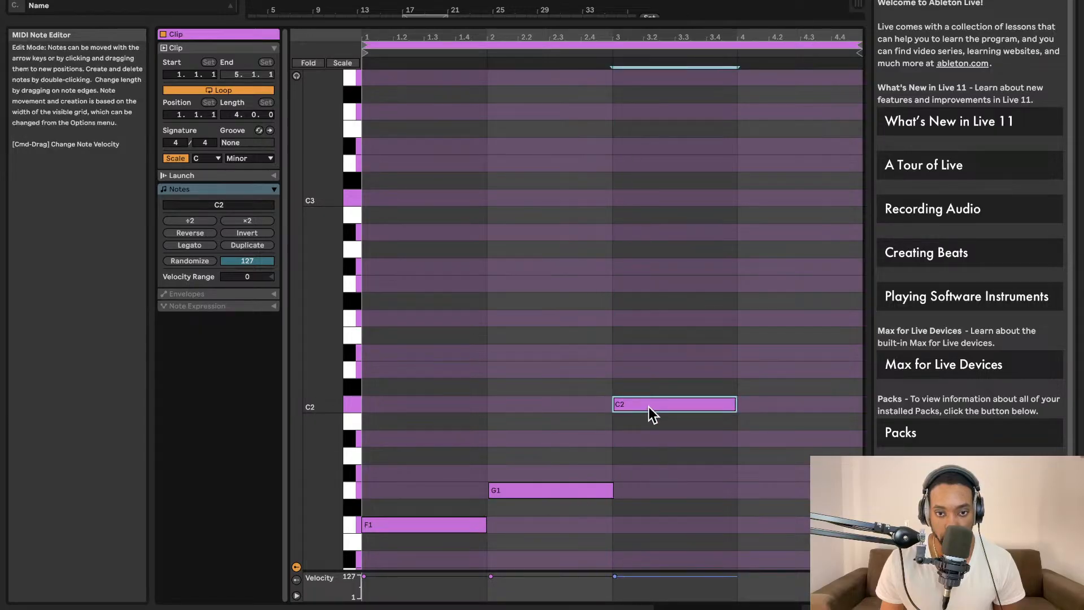
pyautogui.moveTo(649, 406); pyautogui.dragTo(647, 395)
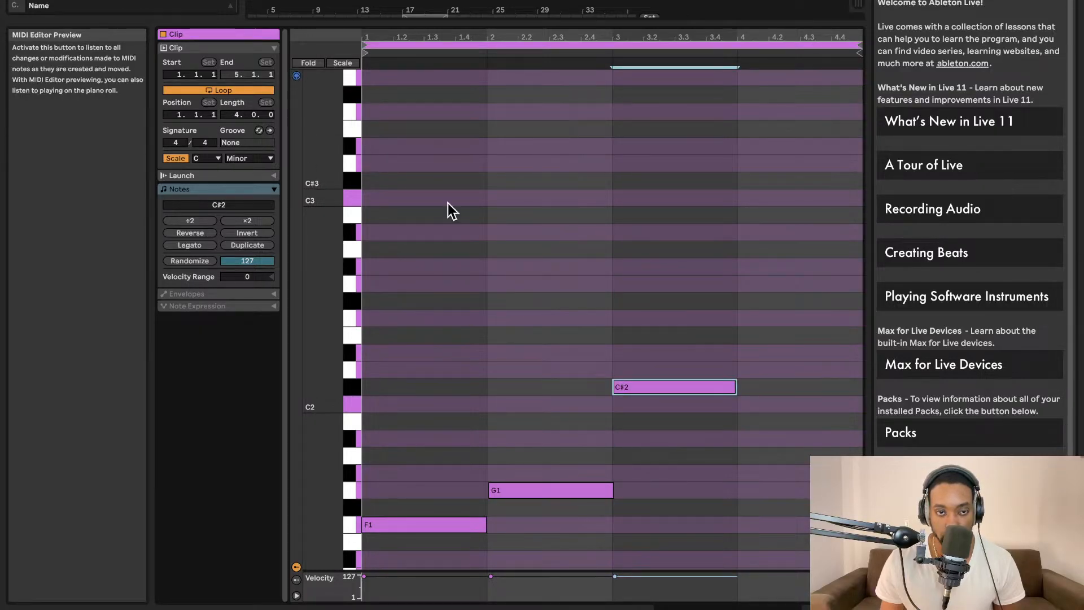
pyautogui.moveTo(625, 385); pyautogui.dragTo(628, 458)
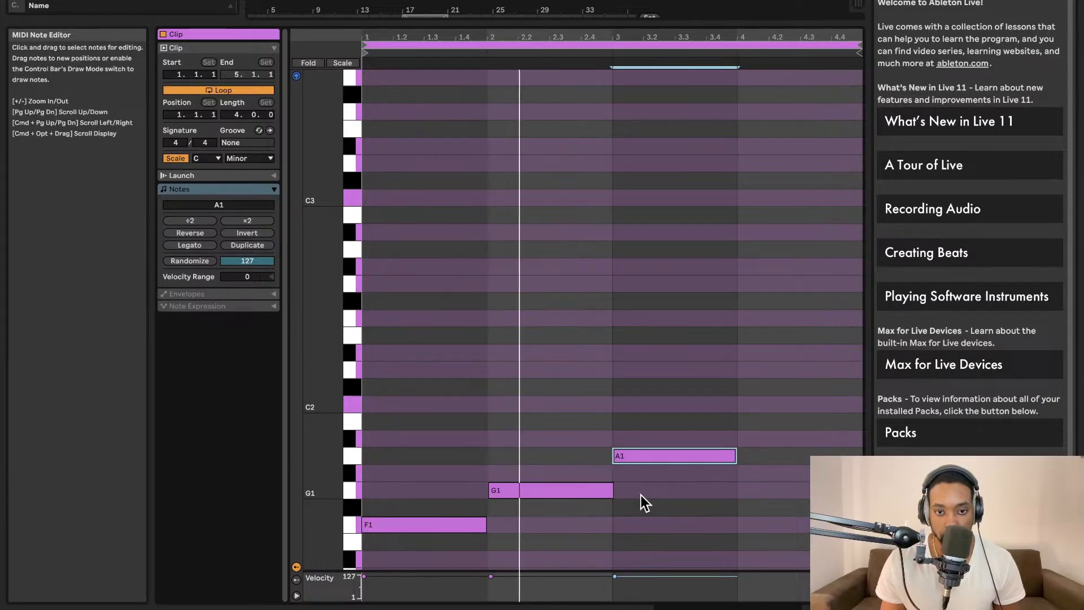
# Duplicate the bar 3 bass note into bar 4, try G1, F1 and E1, and set it to E♭1.
pyautogui.press('super+d')
pyautogui.moveTo(743, 467); pyautogui.dragTo(771, 482)
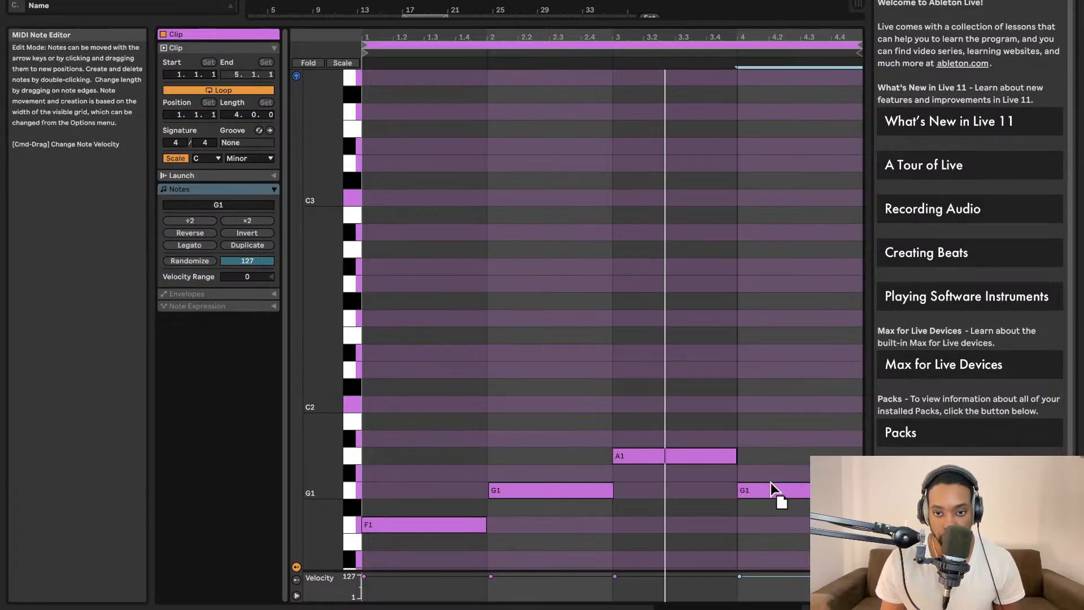
pyautogui.moveTo(773, 544); pyautogui.dragTo(772, 524)
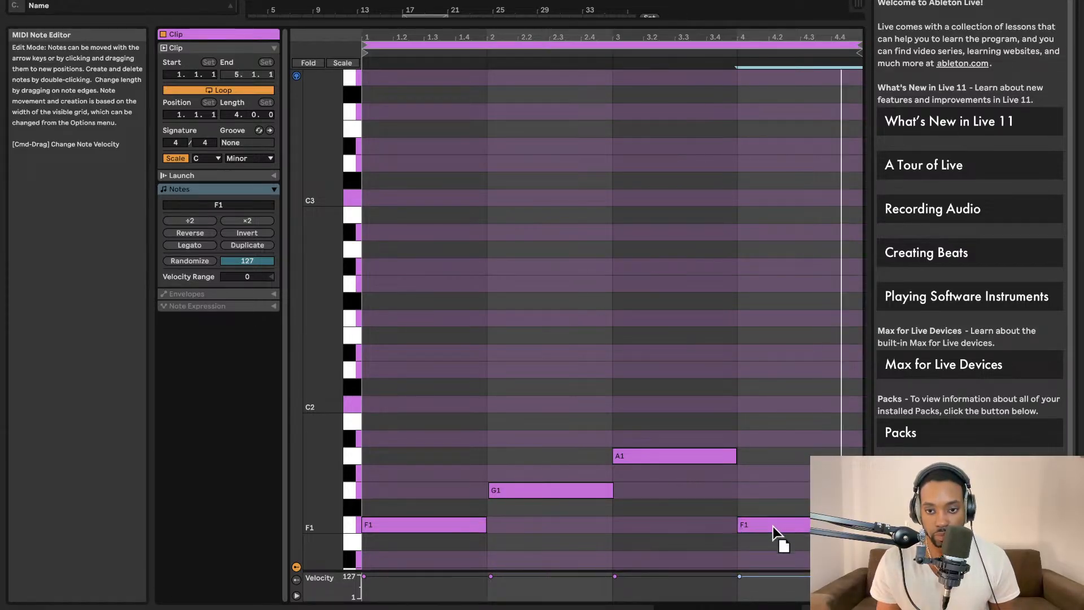
pyautogui.moveTo(773, 526); pyautogui.dragTo(774, 540)
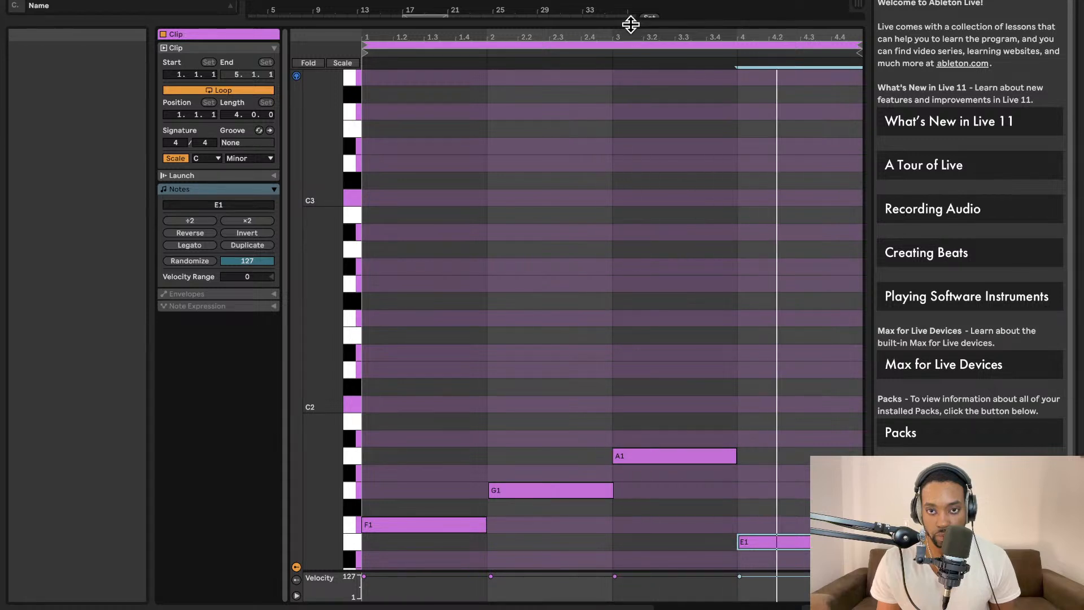
pyautogui.moveTo(769, 541); pyautogui.dragTo(763, 559)
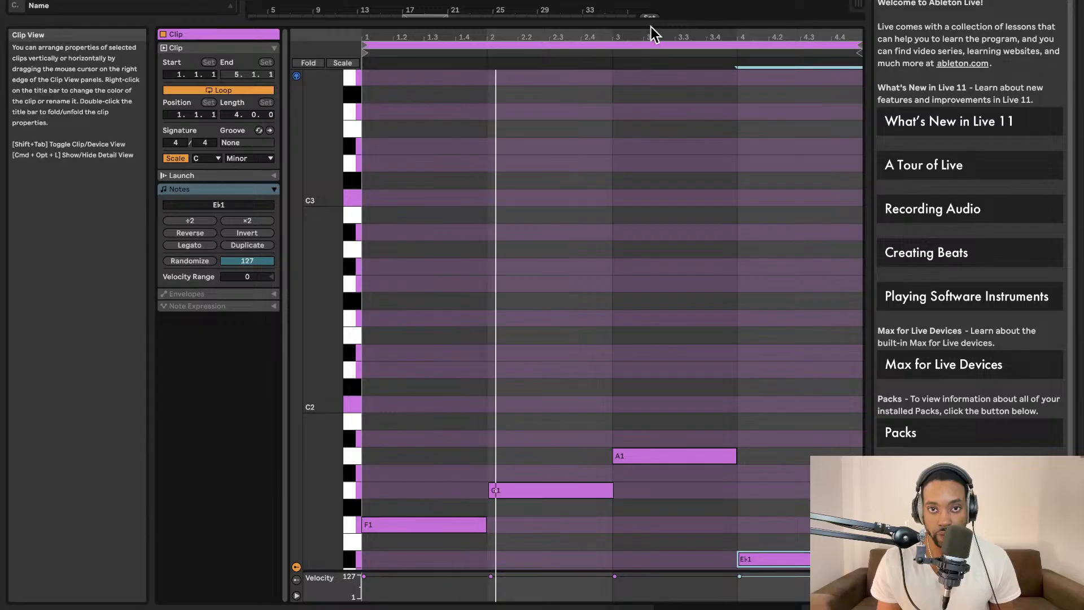
# Return to the arrangement, then open the Pad clip in an enlarged note editor with playback running.
pyautogui.moveTo(650, 23); pyautogui.dragTo(588, 454)
pyautogui.click(423, 311)
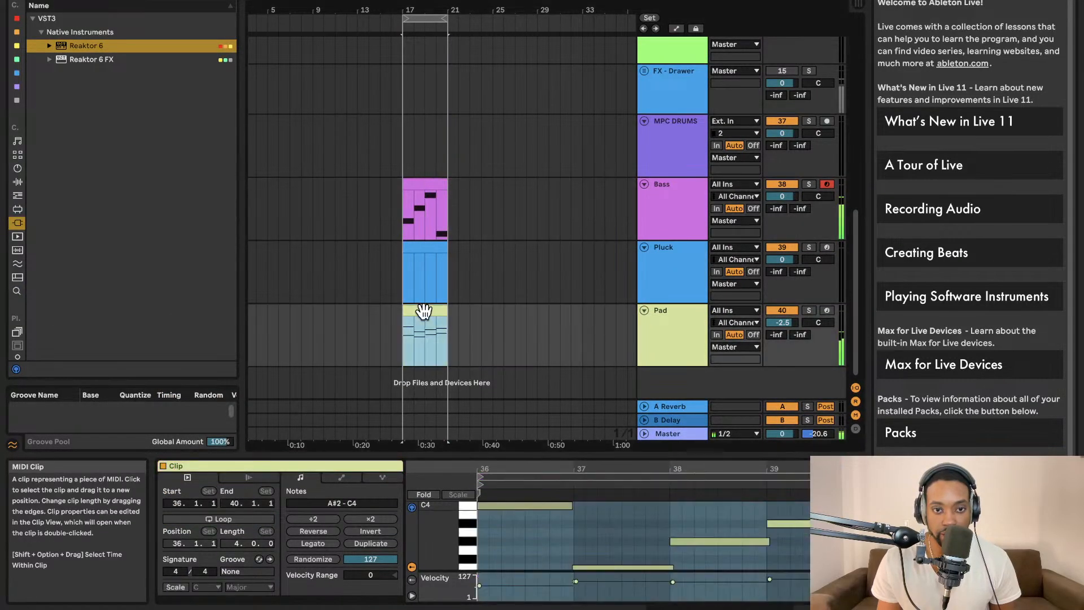
pyautogui.scroll(5, 457, 310)
pyautogui.hscroll(-4, 440, 310)
pyautogui.doubleClick(409, 310)
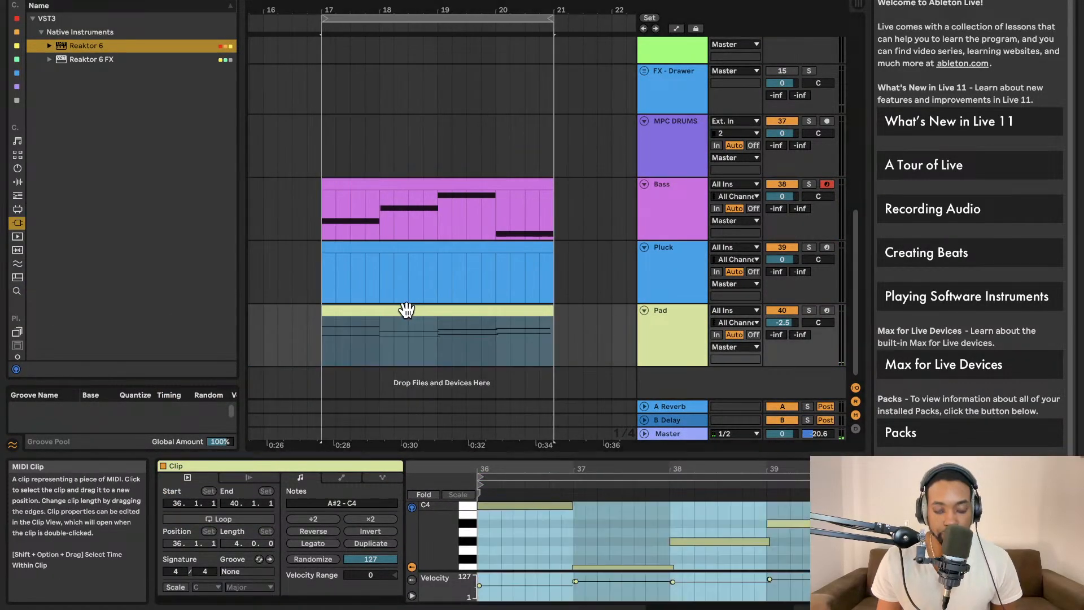
pyautogui.click(406, 311)
pyautogui.scroll(1, 407, 312)
pyautogui.press('space')
pyautogui.moveTo(583, 453); pyautogui.dragTo(517, 274)
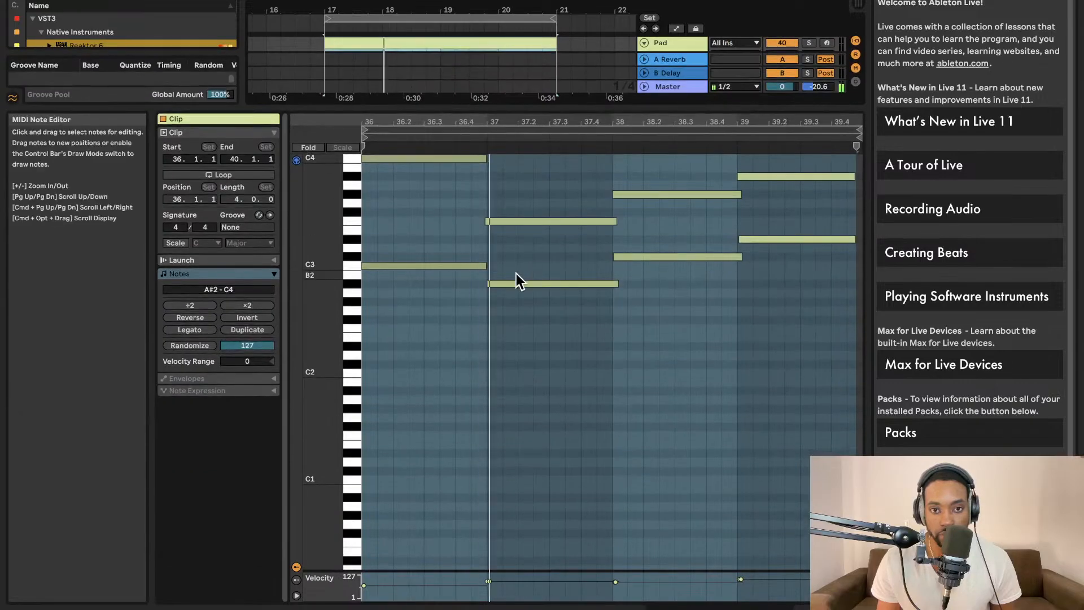
# Duplicate the G#3 pad note of bar 38 and place the copy at G#2 in the same chord.
pyautogui.click(522, 185)
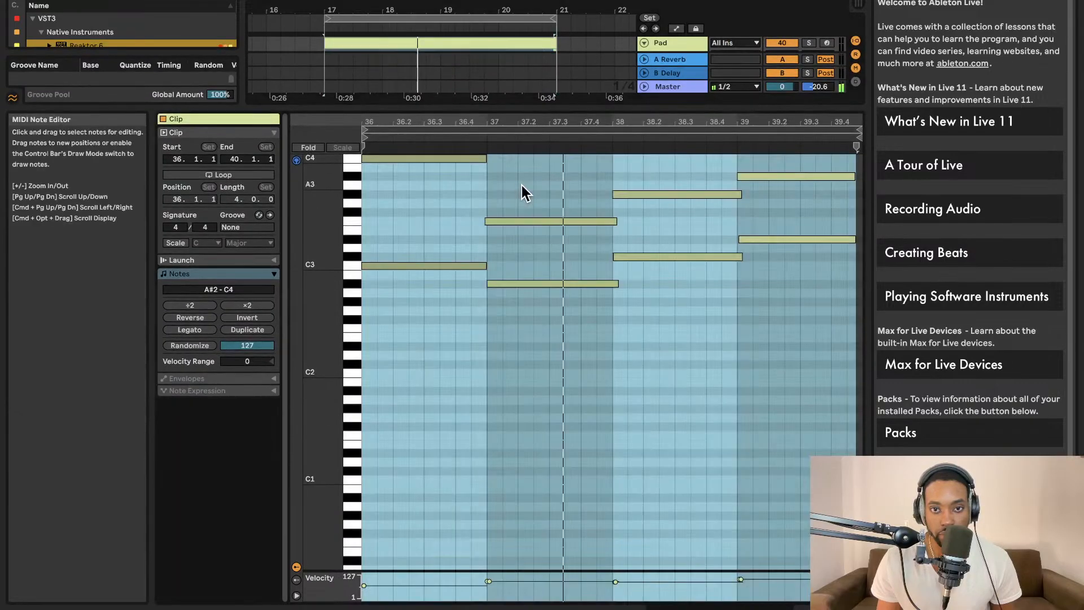
pyautogui.click(665, 196)
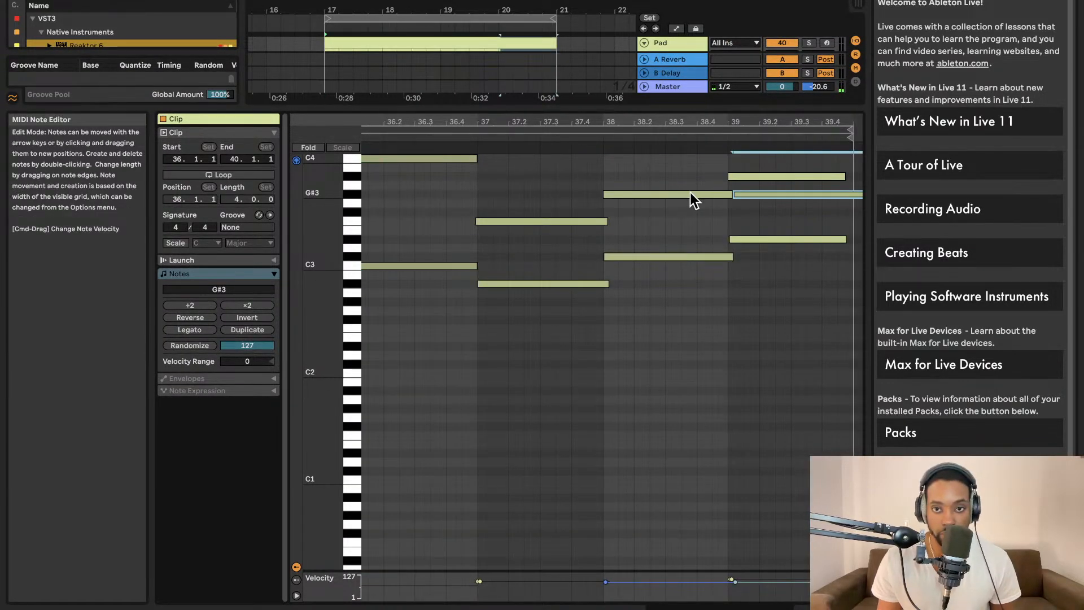
pyautogui.moveTo(747, 188); pyautogui.dragTo(649, 171)
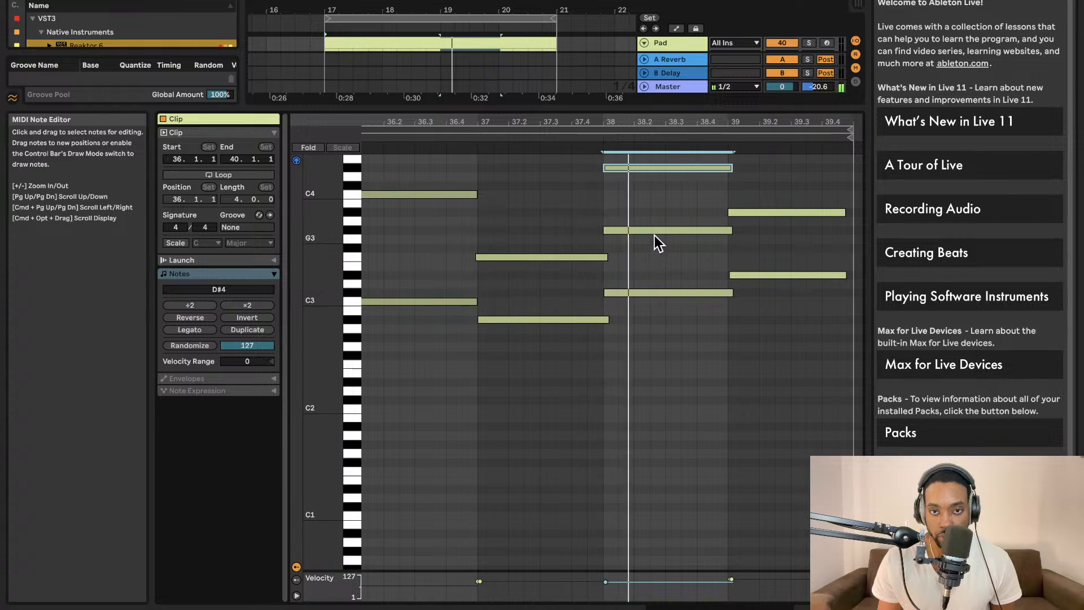
pyautogui.moveTo(652, 169); pyautogui.dragTo(655, 345)
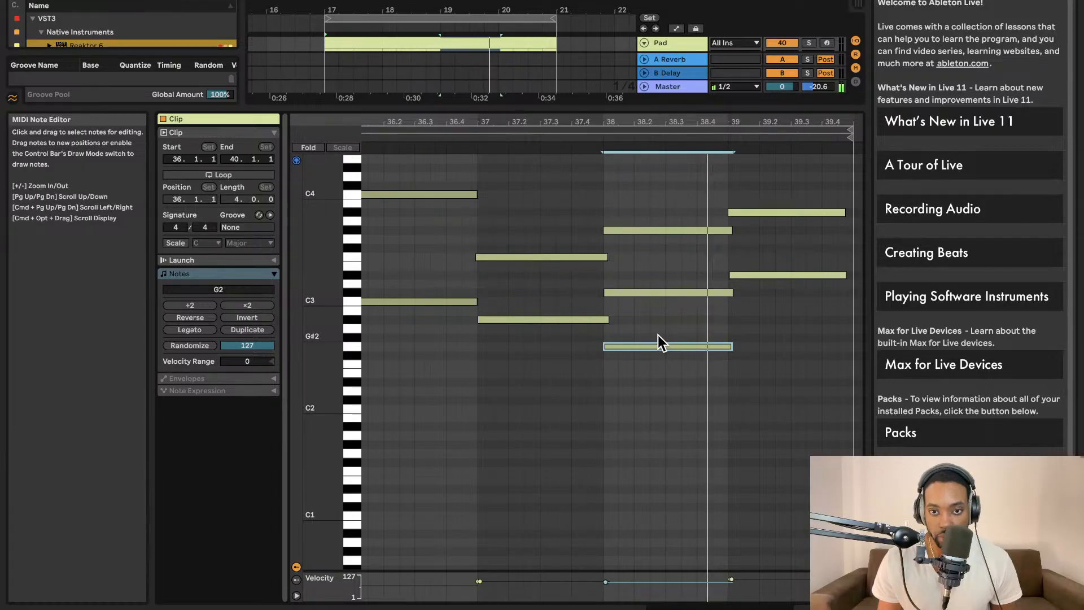
pyautogui.moveTo(662, 343); pyautogui.dragTo(662, 336)
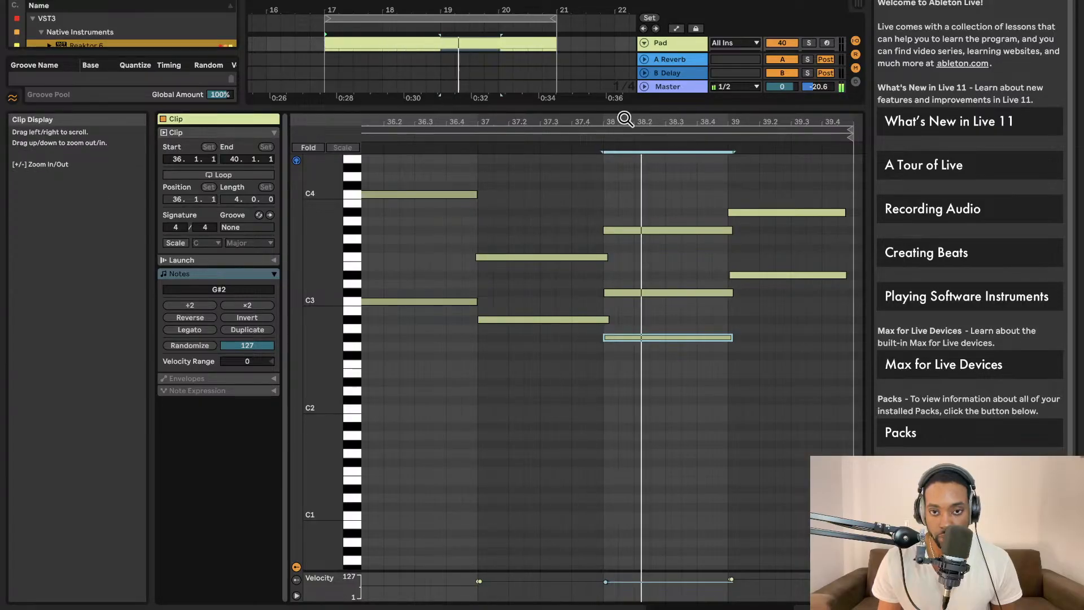
# Open the Pluck clip in an enlarged note editor and arm the Pluck track for recording.
pyautogui.moveTo(622, 107); pyautogui.dragTo(620, 587)
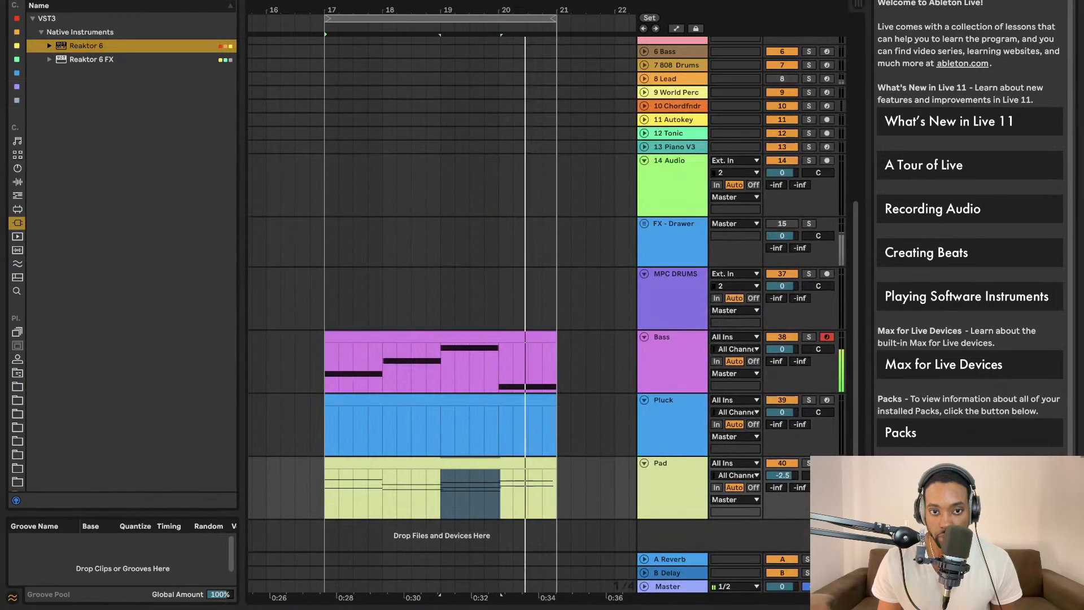
pyautogui.doubleClick(472, 403)
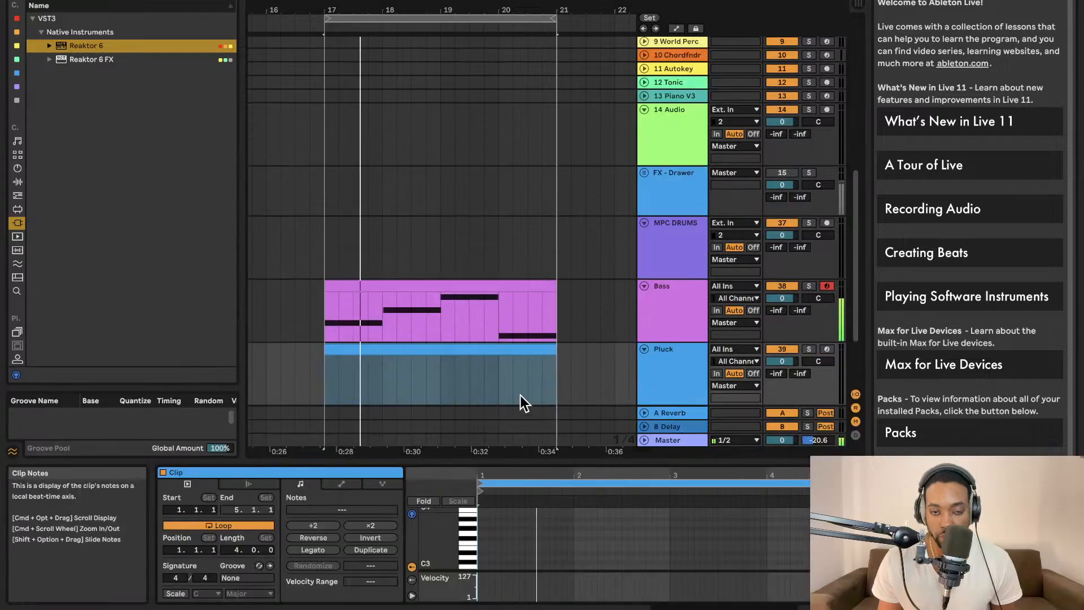
pyautogui.moveTo(527, 453); pyautogui.dragTo(537, 228)
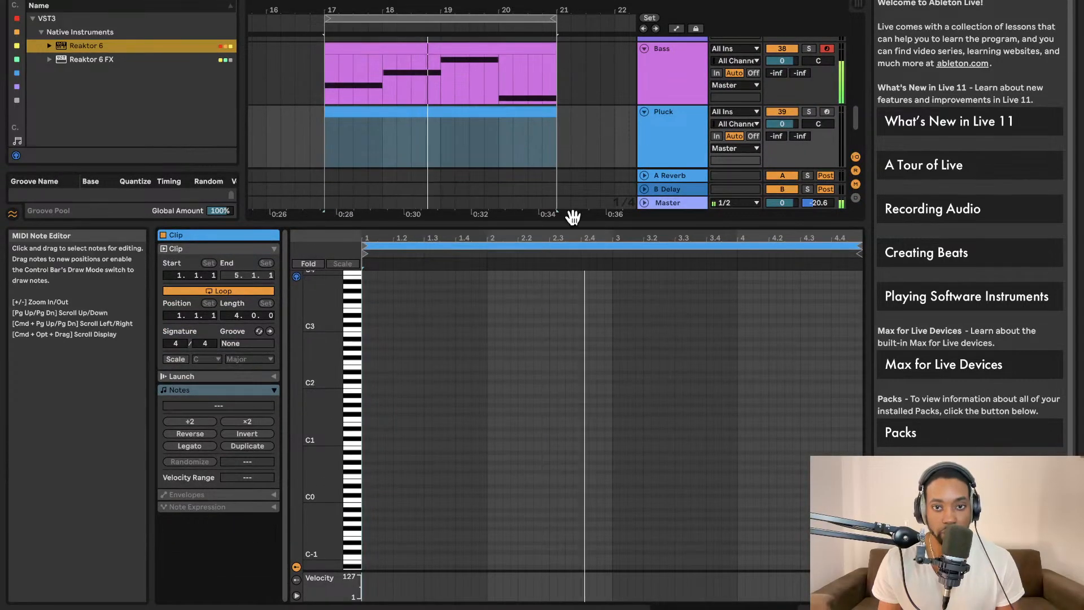
pyautogui.click(827, 112)
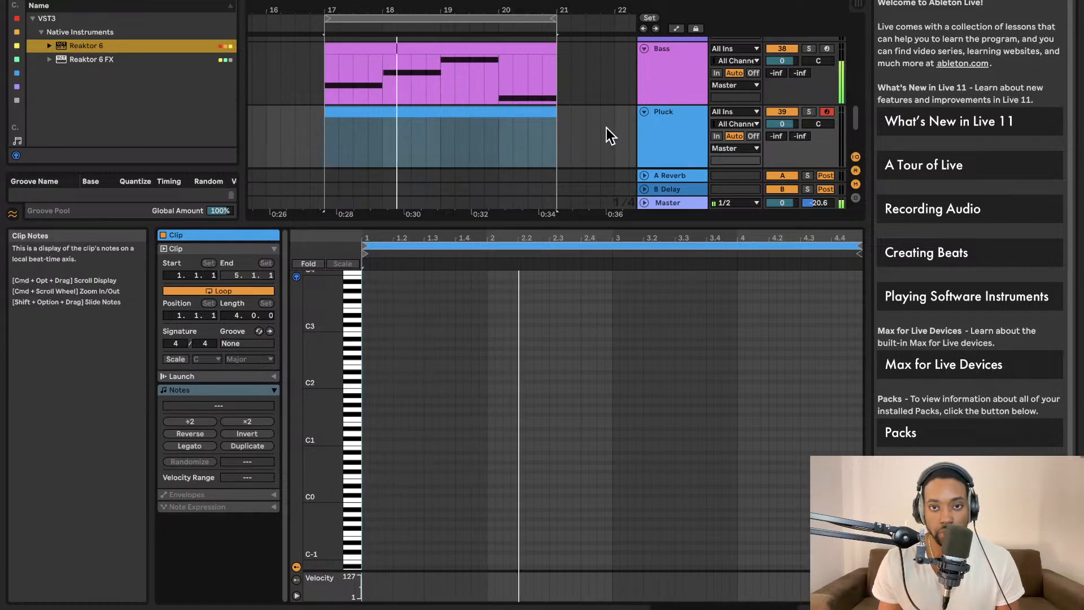
# Add a short note to the Pluck clip and move it to B1 at beat 1.3.
pyautogui.click(416, 384)
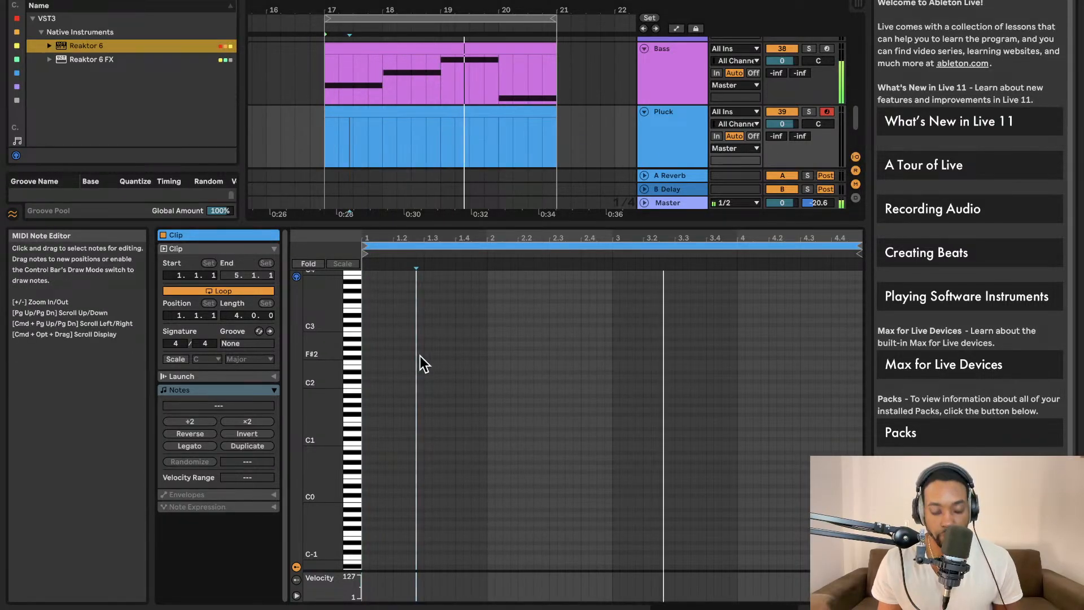
pyautogui.scroll(5, 420, 367)
pyautogui.doubleClick(402, 352)
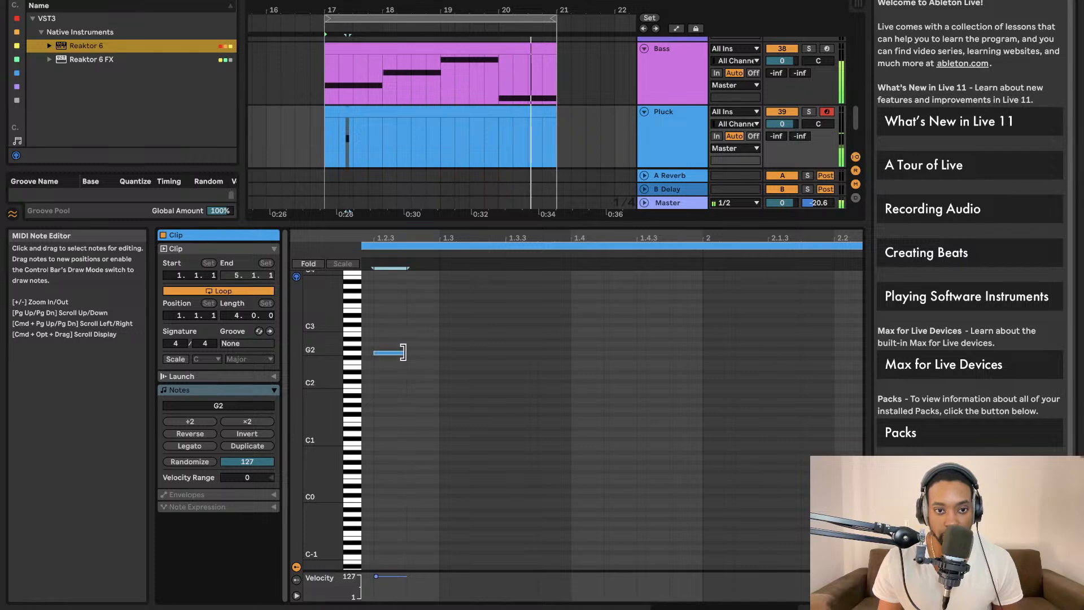
pyautogui.moveTo(402, 352); pyautogui.dragTo(458, 389)
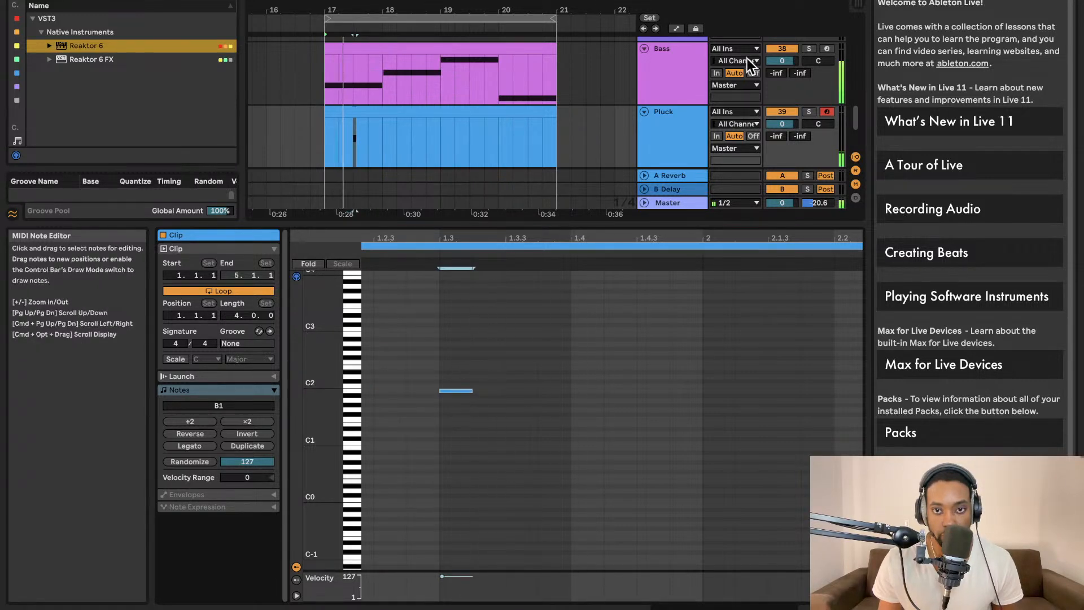
# Examine the Pluck track's Reaktor 6 device and the note in the Pluck clip.
pyautogui.doubleClick(682, 120)
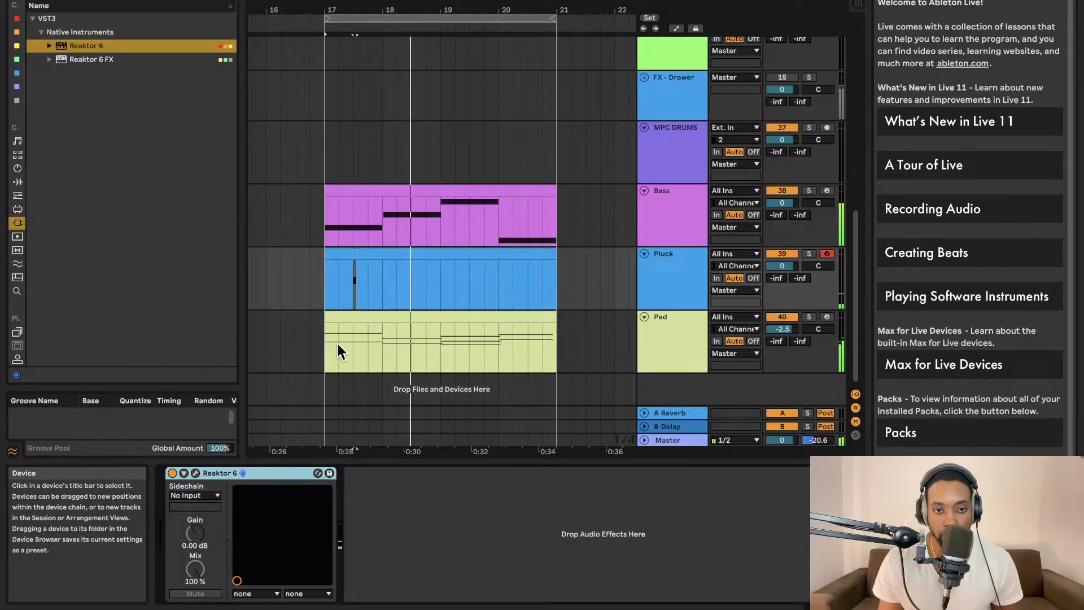
pyautogui.doubleClick(378, 251)
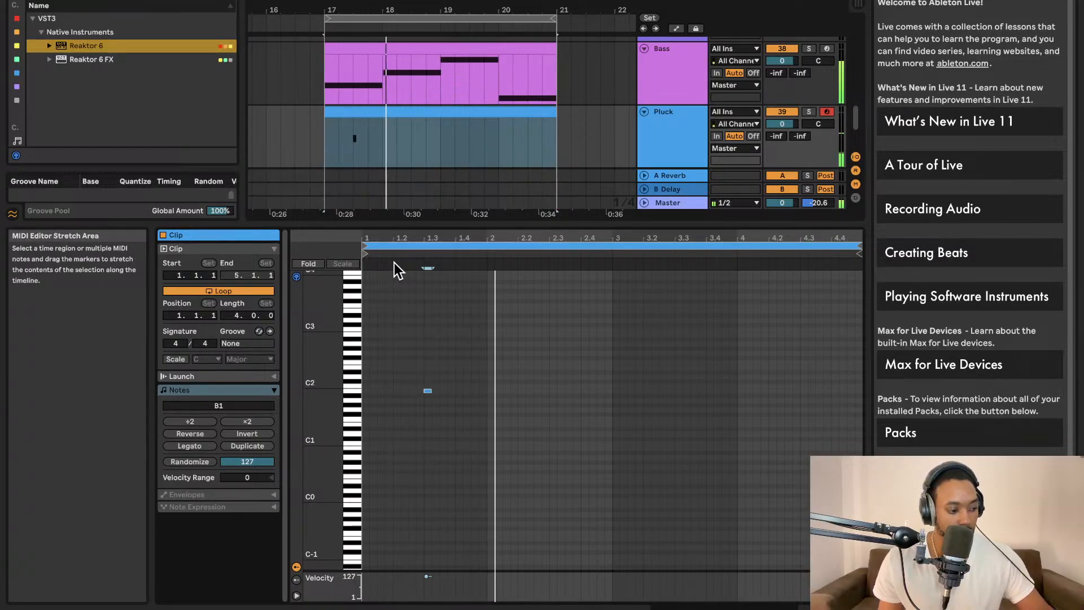
pyautogui.scroll(10, 432, 460)
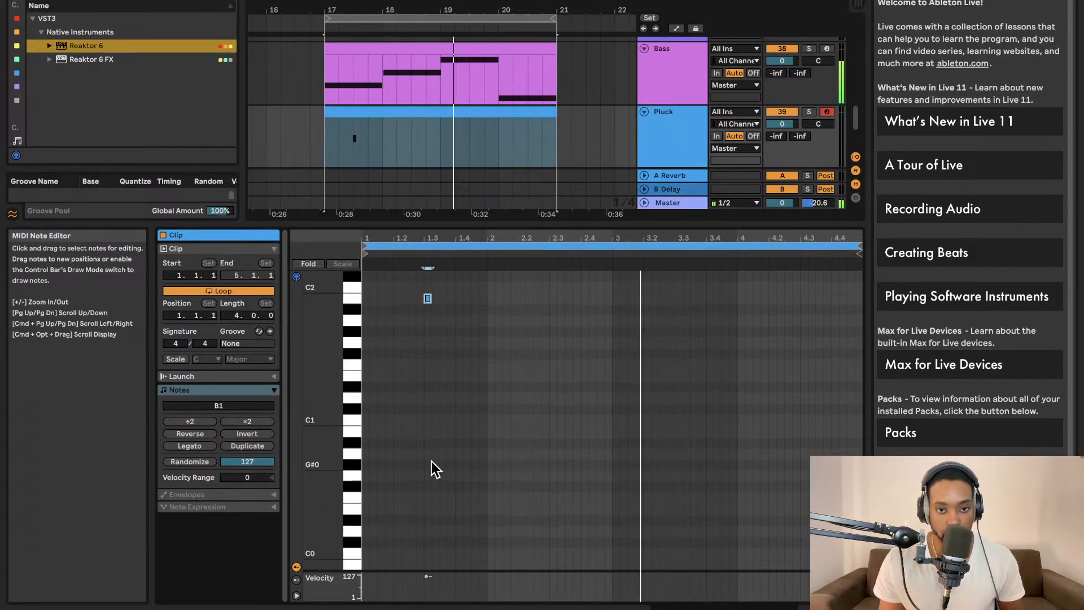
pyautogui.scroll(5, 432, 462)
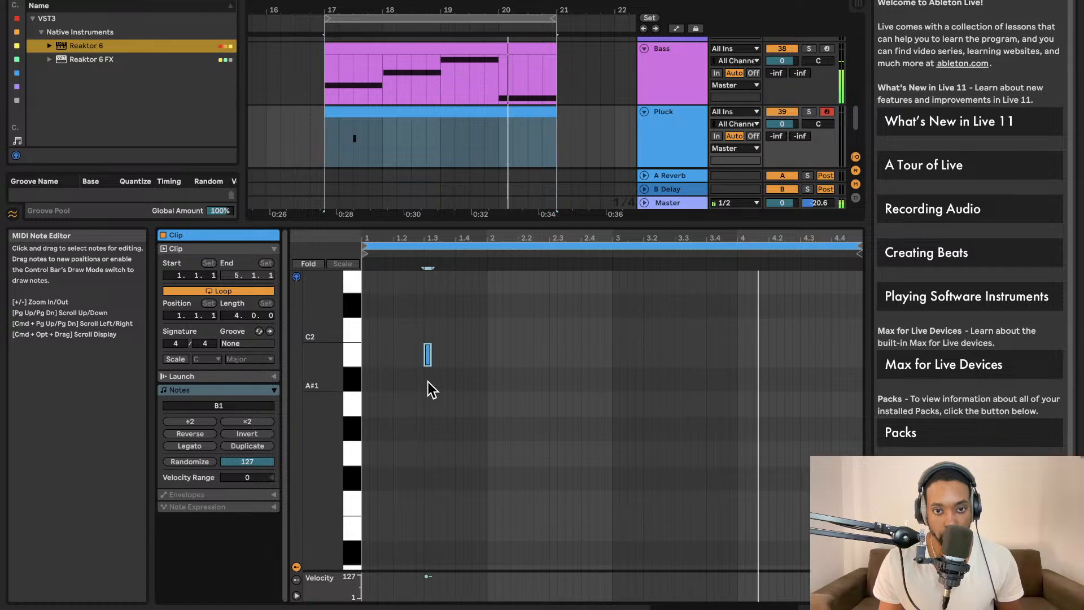
pyautogui.scroll(10, 428, 381)
pyautogui.scroll(-8, 432, 350)
pyautogui.scroll(4, 432, 345)
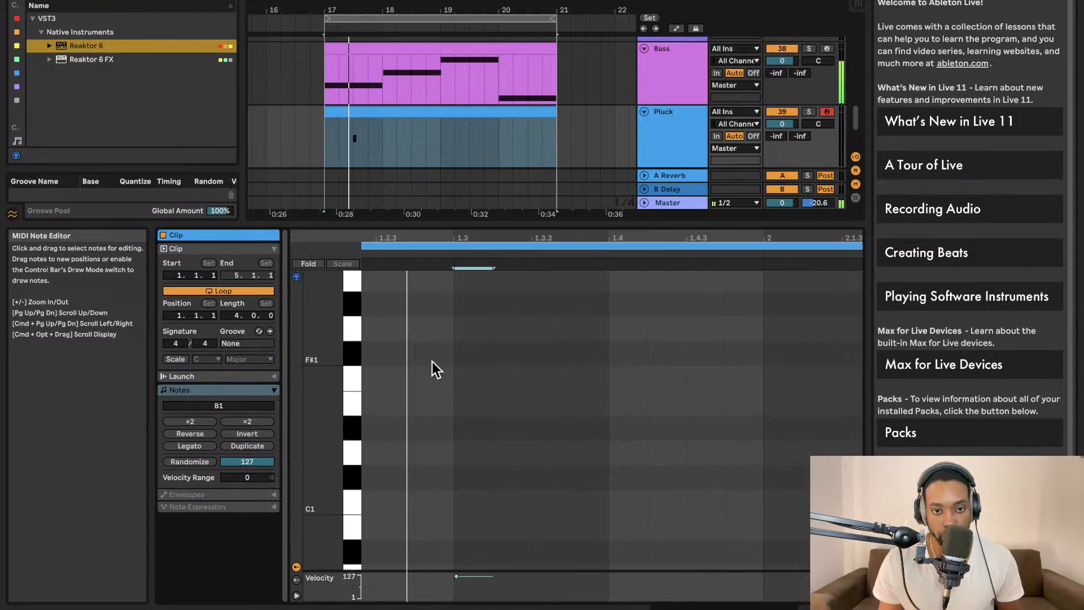
pyautogui.doubleClick(695, 133)
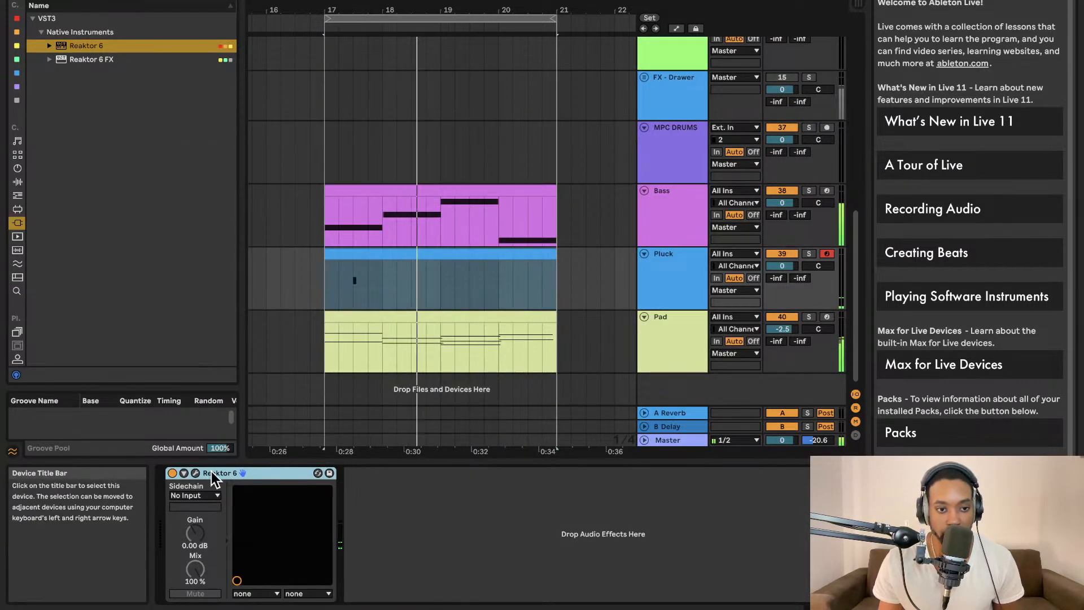
# Connect the Bento Box VCA output directly to outputs 1 and 2 in the Pluck track's Reaktor 6 patch and close the plug-in window.
pyautogui.click(195, 472)
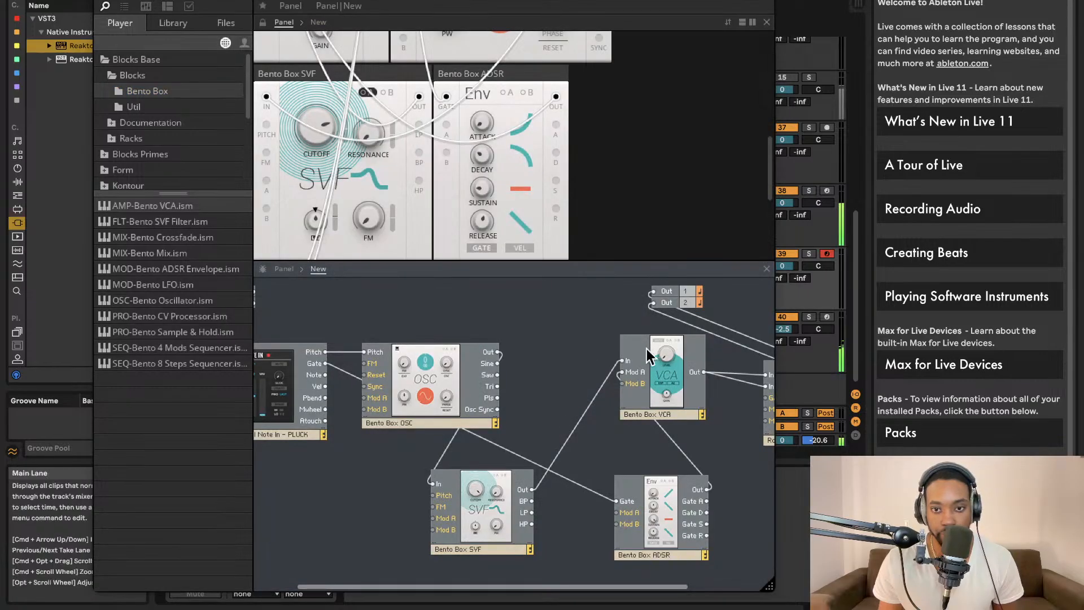
pyautogui.hscroll(5, 646, 347)
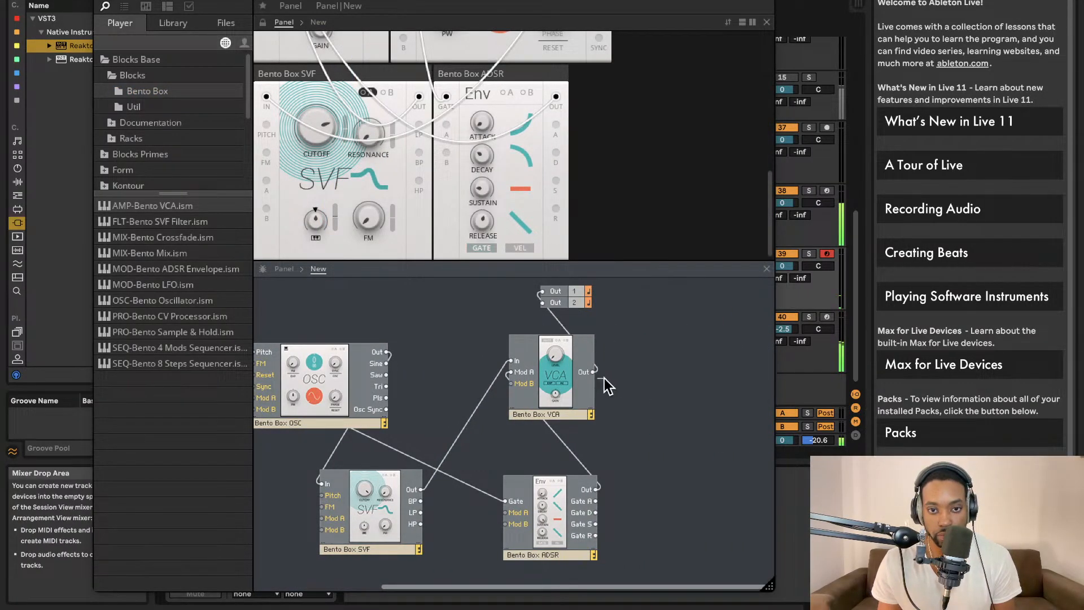
pyautogui.moveTo(545, 300); pyautogui.dragTo(544, 303)
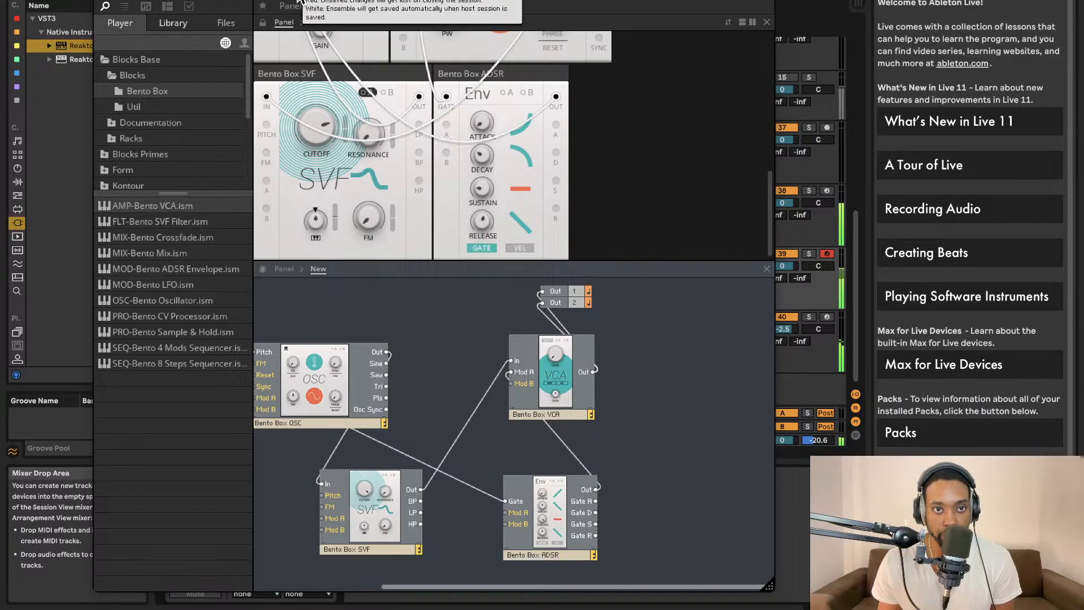
pyautogui.click(100, 1)
# Open the Pluck clip's notes and move the B1 note down to C#1, starting at beat 1.3.
pyautogui.doubleClick(376, 253)
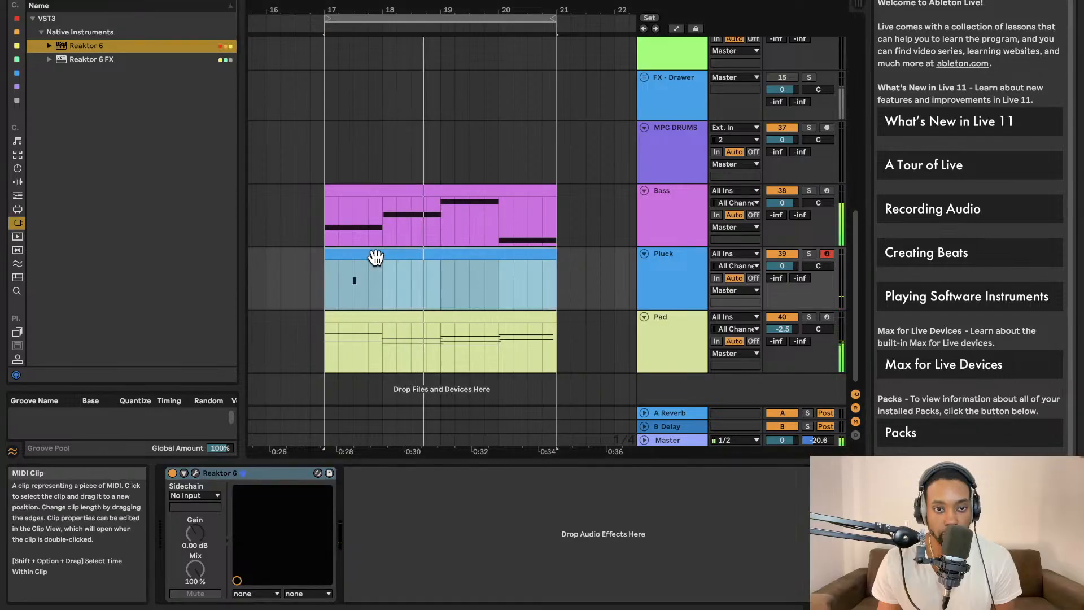
pyautogui.press('space')
pyautogui.scroll(5, 434, 286)
pyautogui.scroll(5, 434, 287)
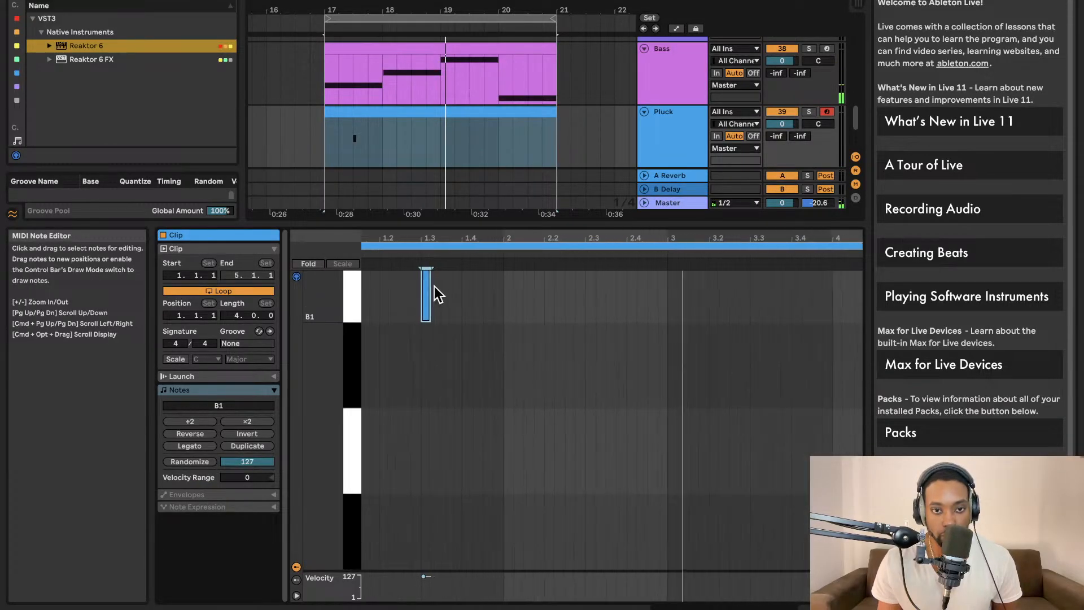
pyautogui.scroll(4, 435, 287)
pyautogui.press('space')
pyautogui.scroll(3, 433, 288)
pyautogui.scroll(-4, 433, 289)
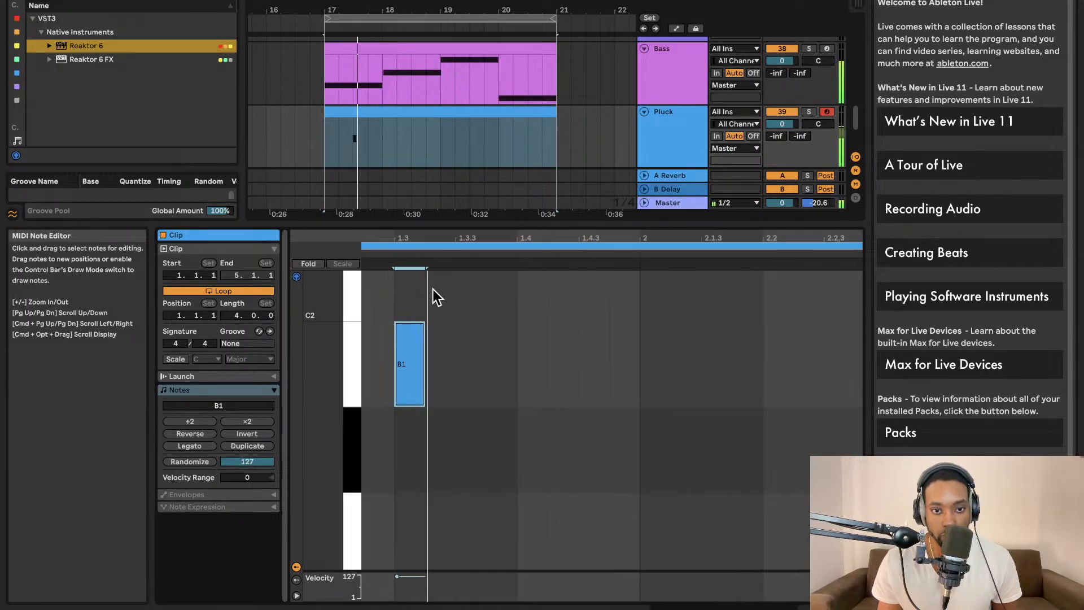
pyautogui.scroll(3, 432, 289)
pyautogui.press('space')
pyautogui.scroll(-5, 432, 289)
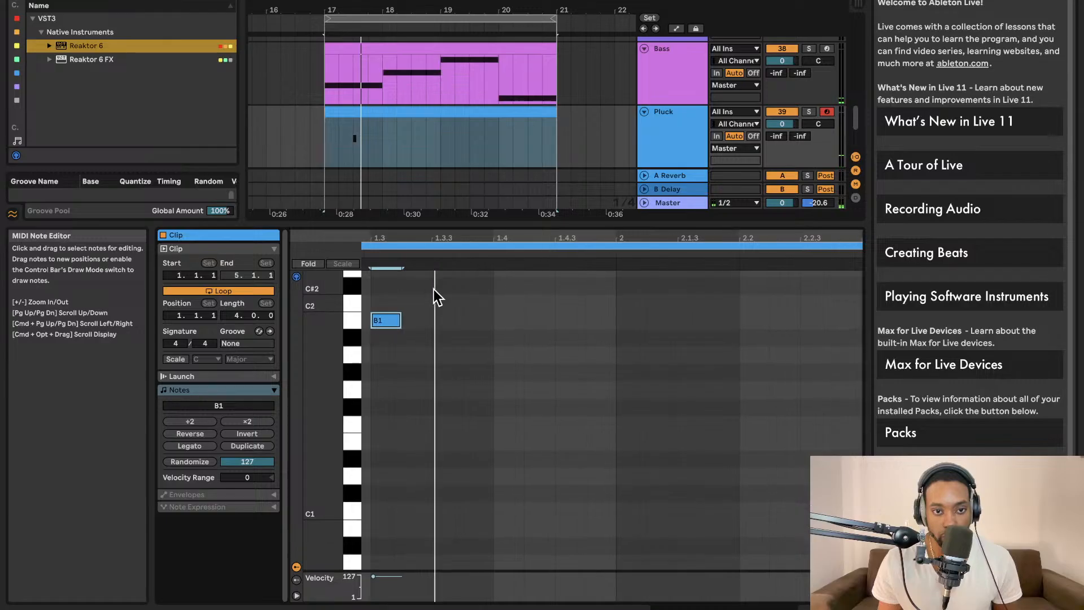
pyautogui.moveTo(452, 352)
pyautogui.mouseDown()
pyautogui.moveTo(432, 477)
pyautogui.moveTo(478, 490)
pyautogui.mouseUp()
pyautogui.moveTo(569, 489); pyautogui.dragTo(548, 490)
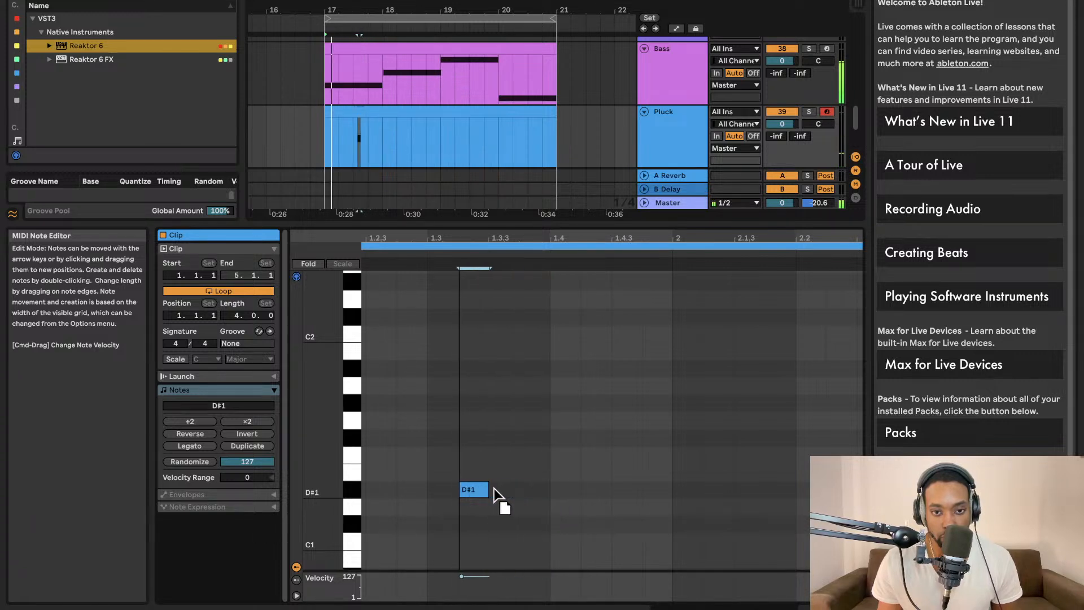
pyautogui.moveTo(494, 489)
pyautogui.mouseDown()
pyautogui.moveTo(460, 492)
pyautogui.moveTo(442, 565)
pyautogui.moveTo(448, 534)
pyautogui.mouseUp()
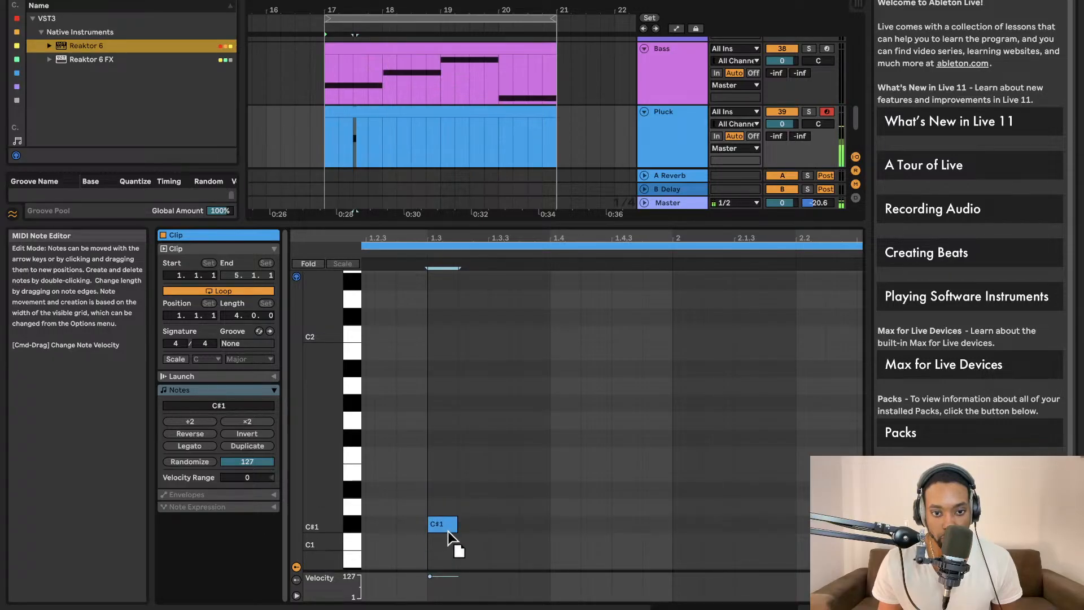
# Add a second short note to the Pluck clip and place it at D#1 on beat 2.3.
pyautogui.doubleClick(474, 524)
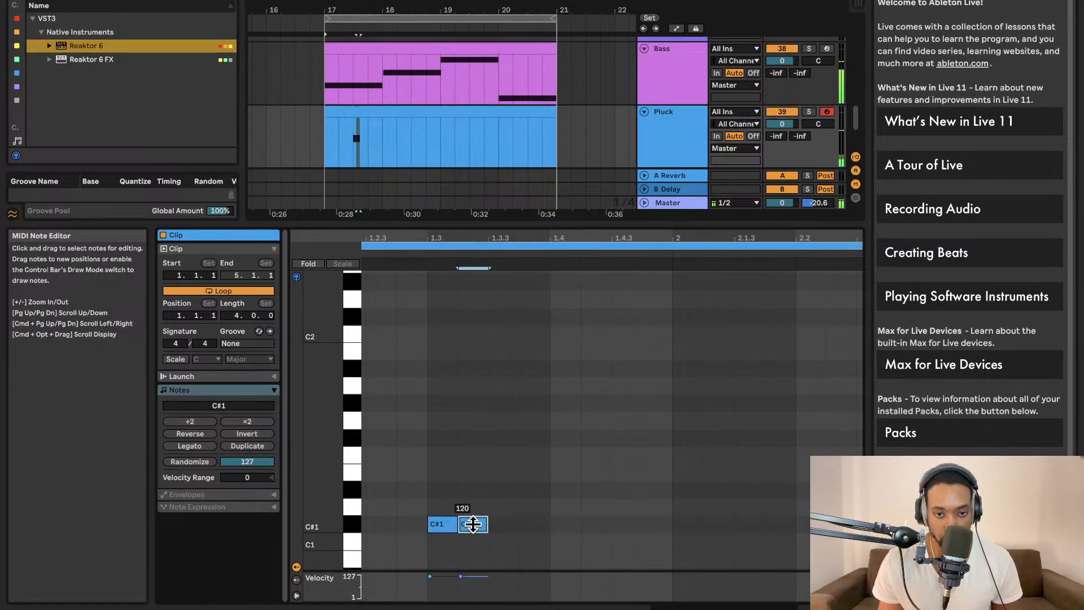
pyautogui.moveTo(482, 531)
pyautogui.mouseDown()
pyautogui.moveTo(513, 503)
pyautogui.moveTo(554, 490)
pyautogui.moveTo(787, 476)
pyautogui.moveTo(700, 494)
pyautogui.mouseUp()
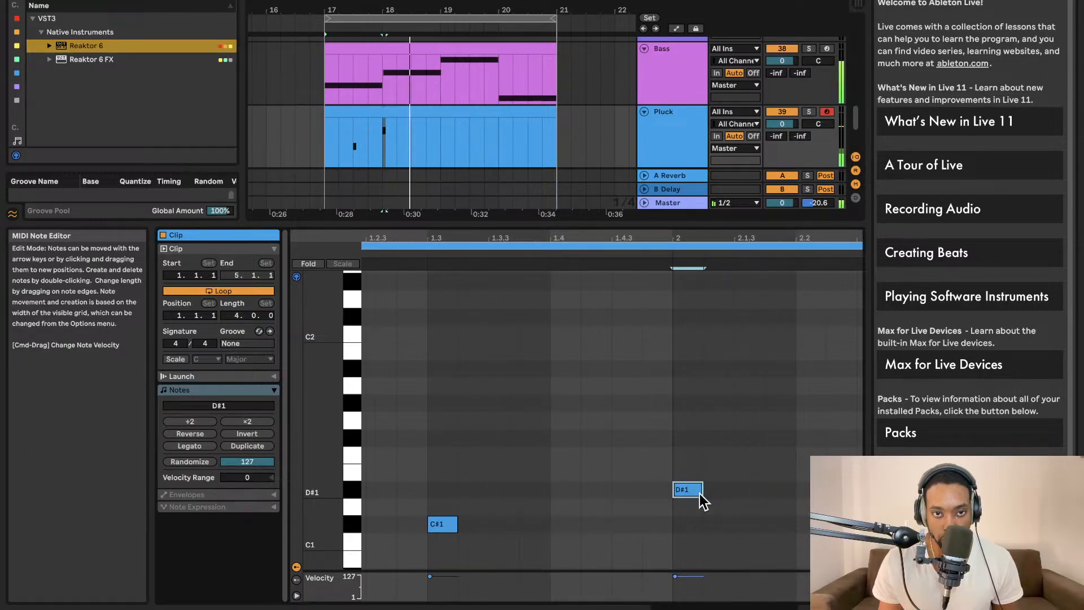
pyautogui.doubleClick(694, 489)
pyautogui.moveTo(833, 493); pyautogui.dragTo(704, 489)
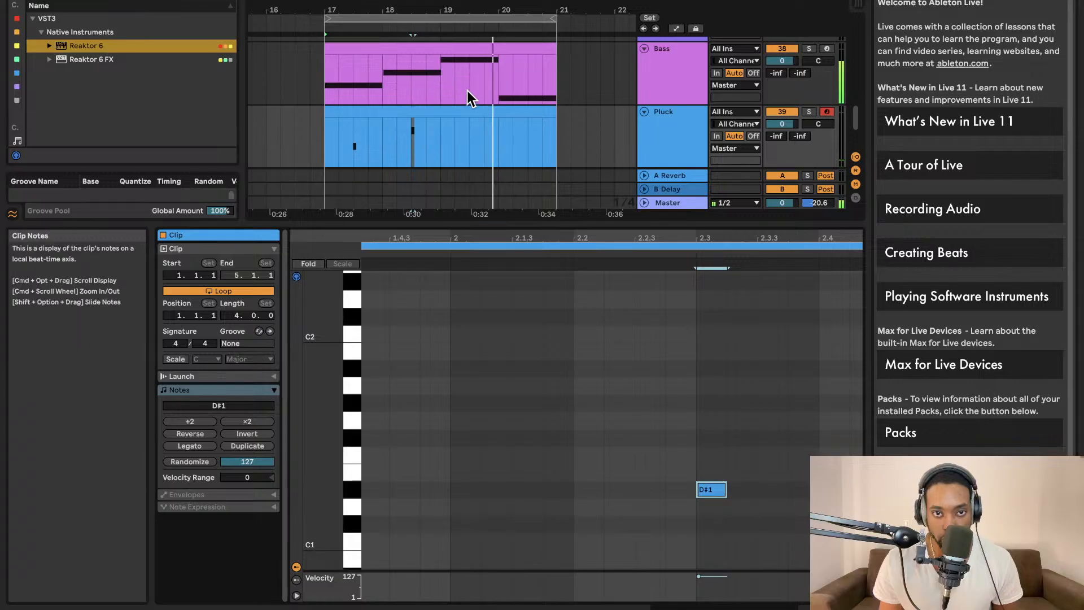
# Shorten the Pluck clip to two bars and duplicate it to fill bars 19 and 20.
pyautogui.click(526, 113)
pyautogui.moveTo(526, 115); pyautogui.dragTo(415, 113)
pyautogui.press('super+d')
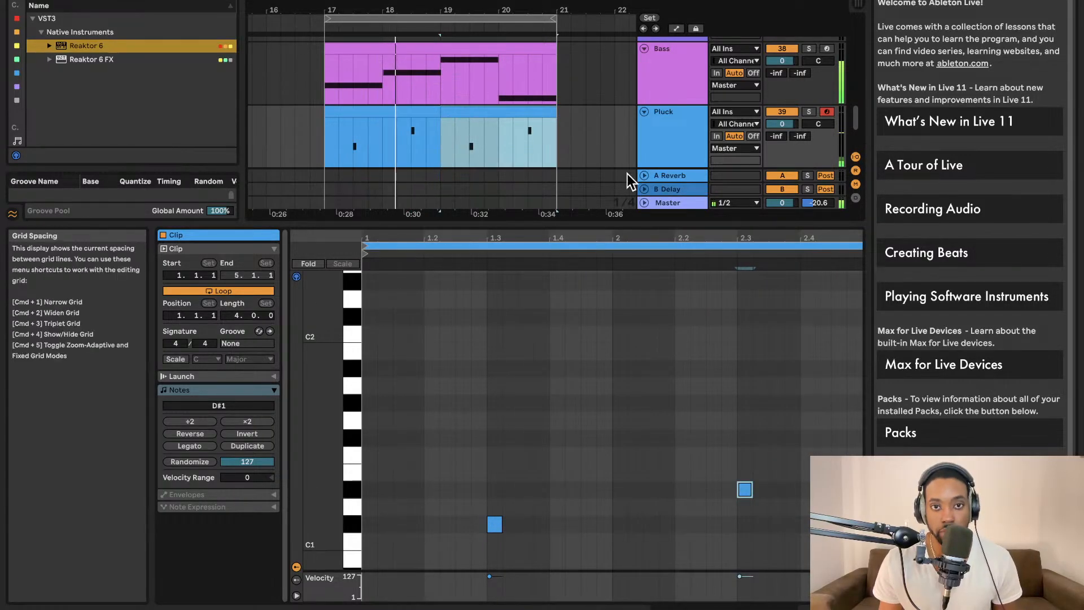
pyautogui.keyDown('super'); pyautogui.scroll(-2, 591, 107); pyautogui.keyUp('super')
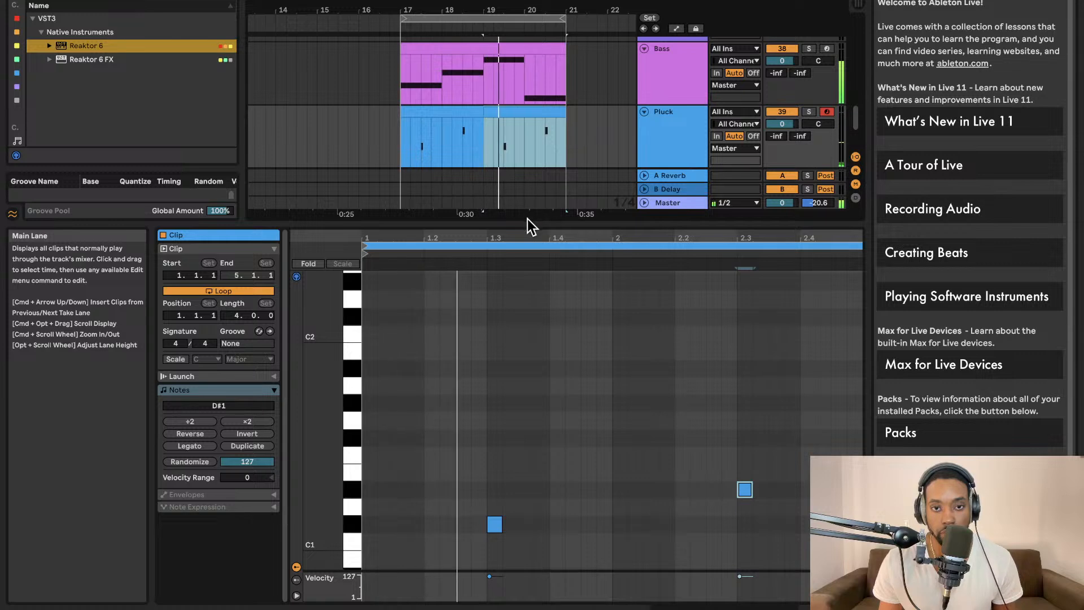
# Close down the note editor area and search the browser for serum.
pyautogui.moveTo(528, 223); pyautogui.dragTo(535, 564)
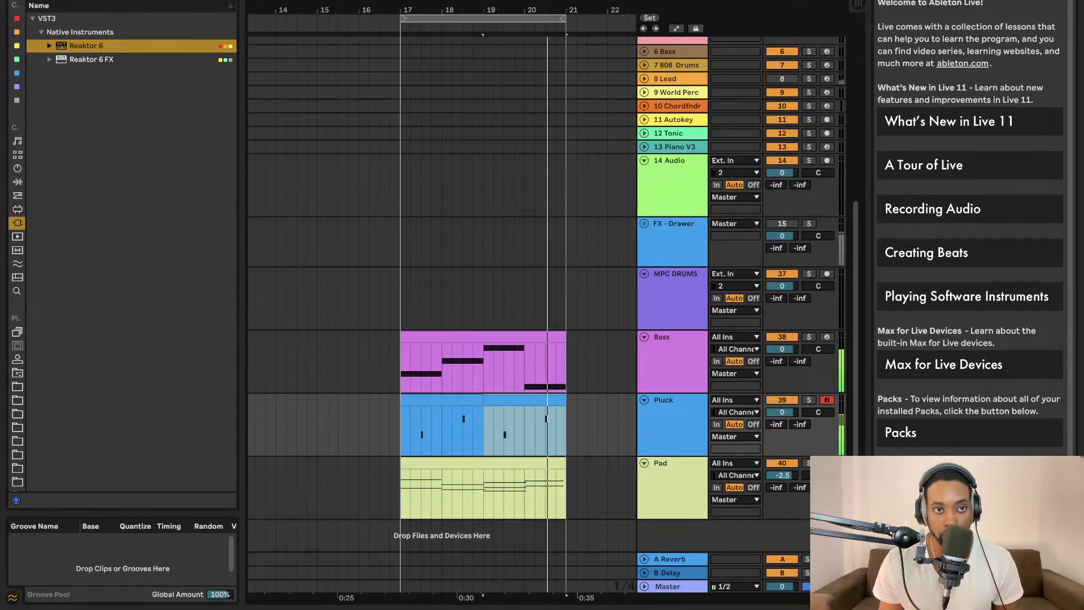
pyautogui.click(16, 32)
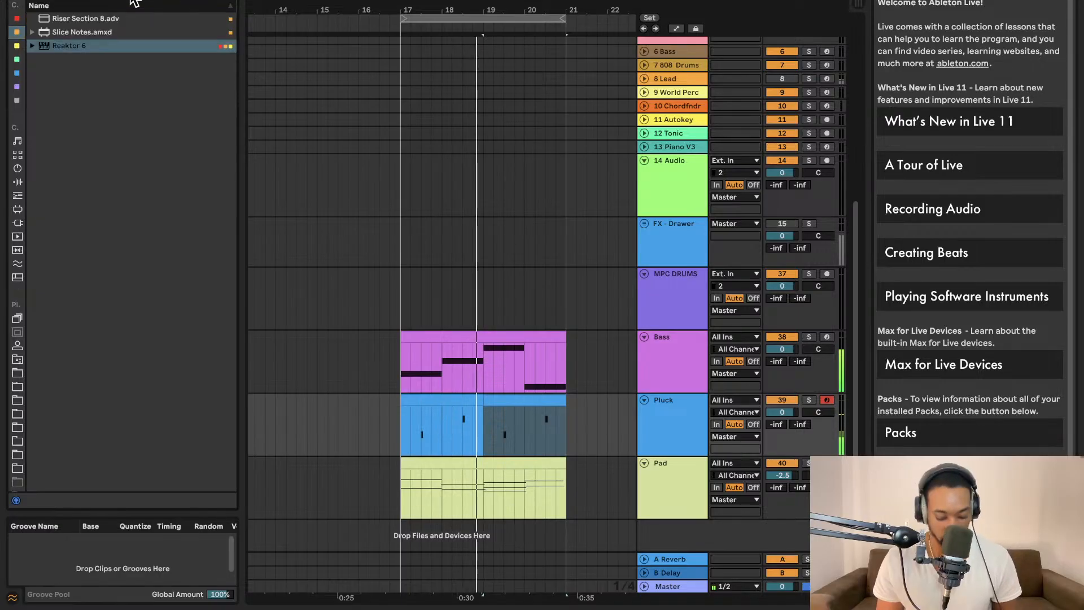
pyautogui.write('serum')
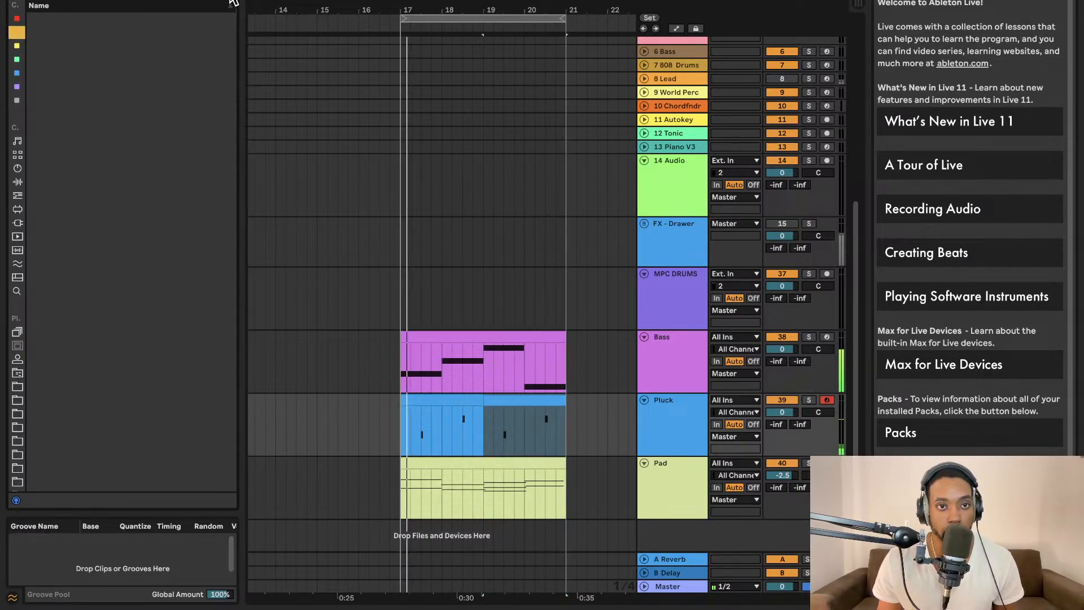
# Add Crack Rack Volume 2.adg from the red collection as a new track below Pad and unfold the track.
pyautogui.click(16, 18)
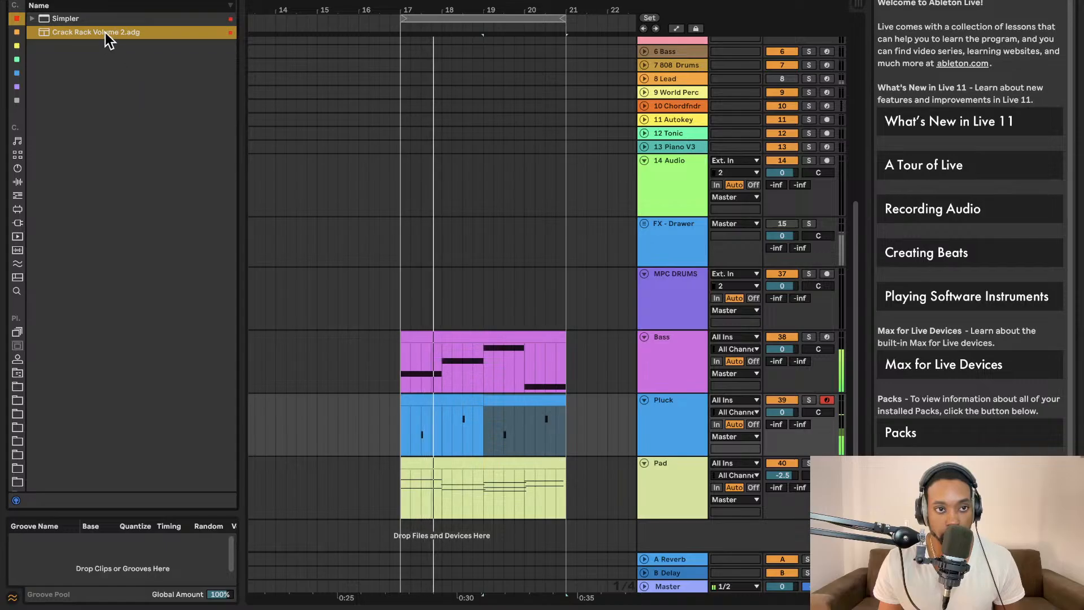
pyautogui.moveTo(107, 34); pyautogui.dragTo(628, 547)
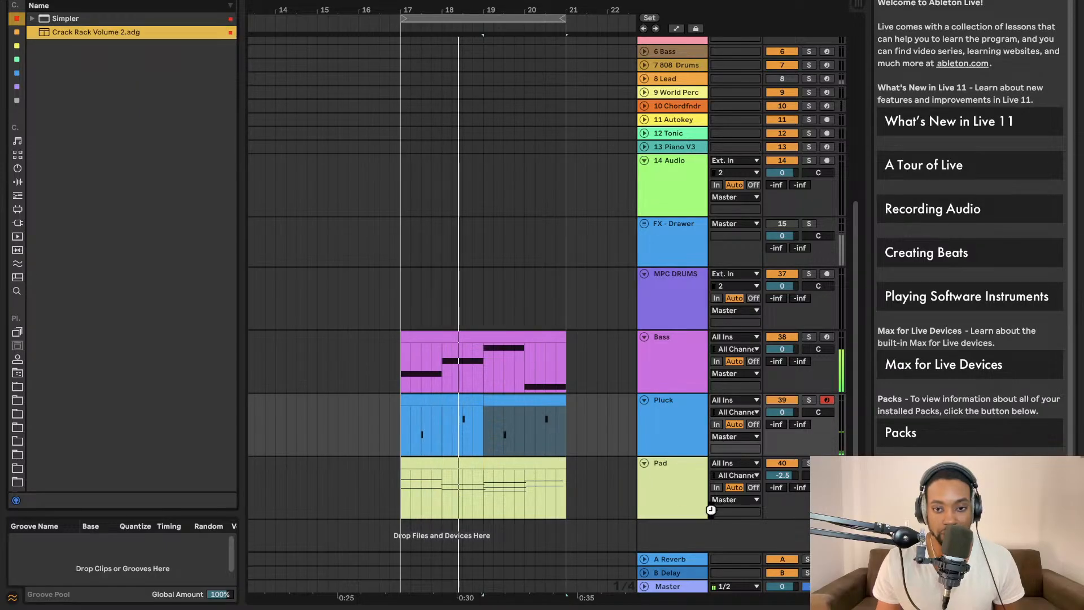
pyautogui.moveTo(711, 510); pyautogui.dragTo(711, 510)
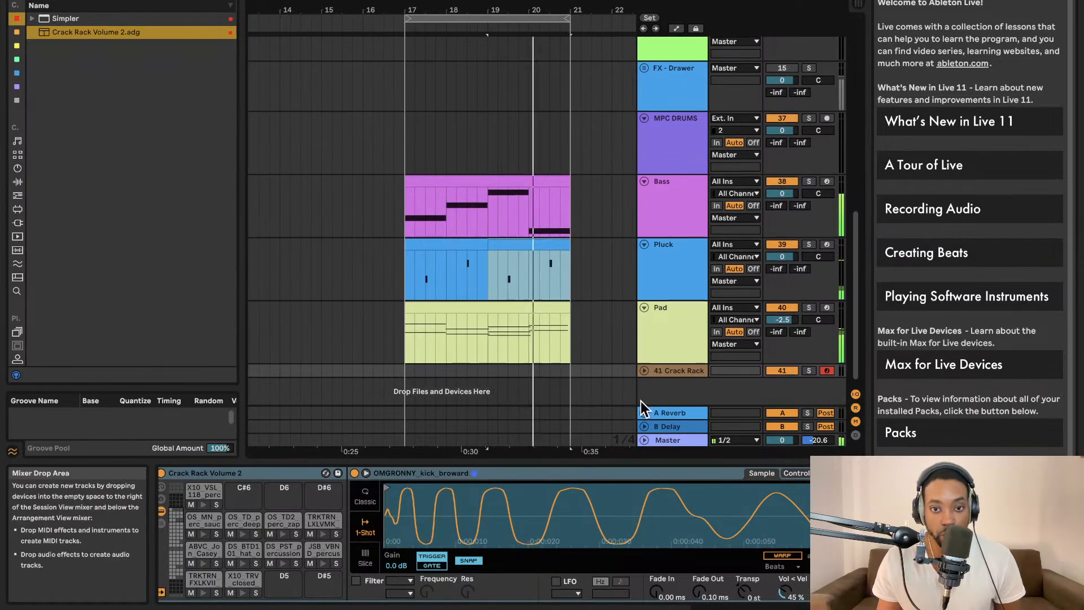
pyautogui.click(645, 364)
pyautogui.click(645, 364)
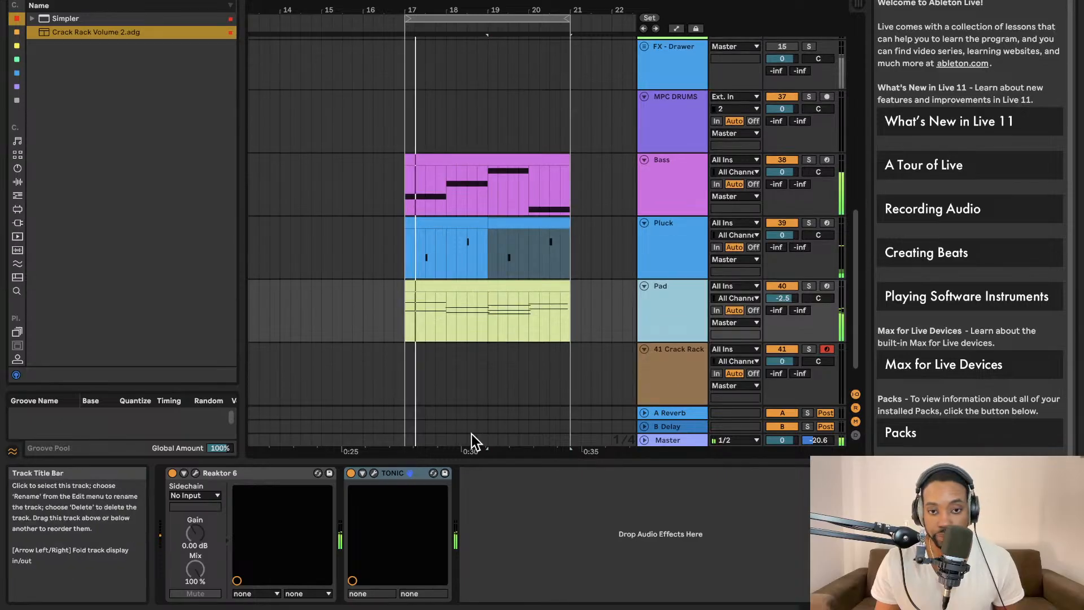
pyautogui.click(649, 366)
pyautogui.doubleClick(408, 372)
pyautogui.moveTo(408, 372); pyautogui.dragTo(482, 374)
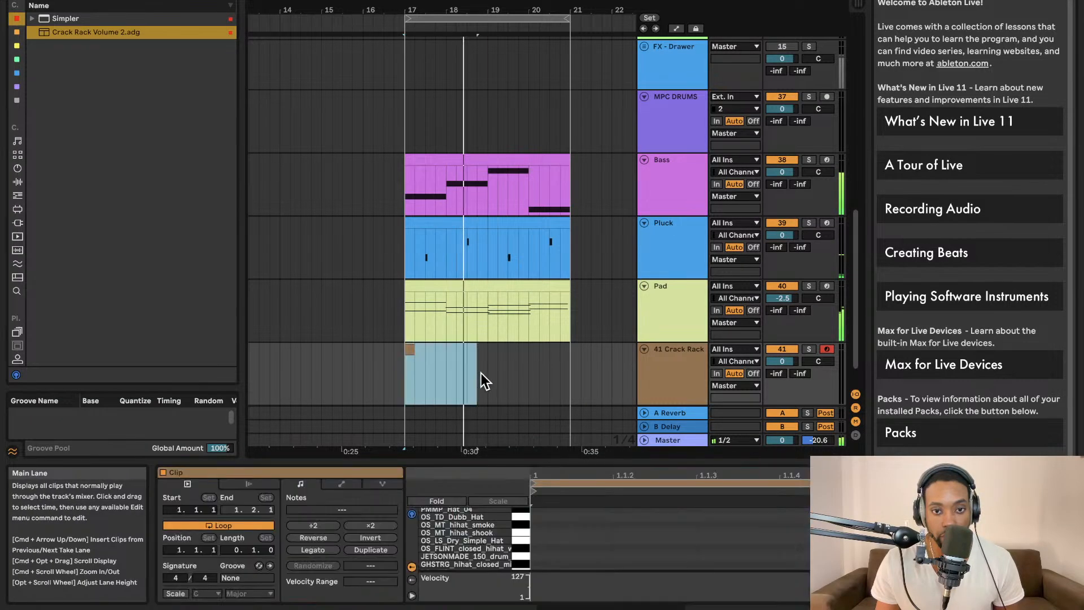
pyautogui.click(481, 374)
pyautogui.click(409, 351)
pyautogui.press('Delete')
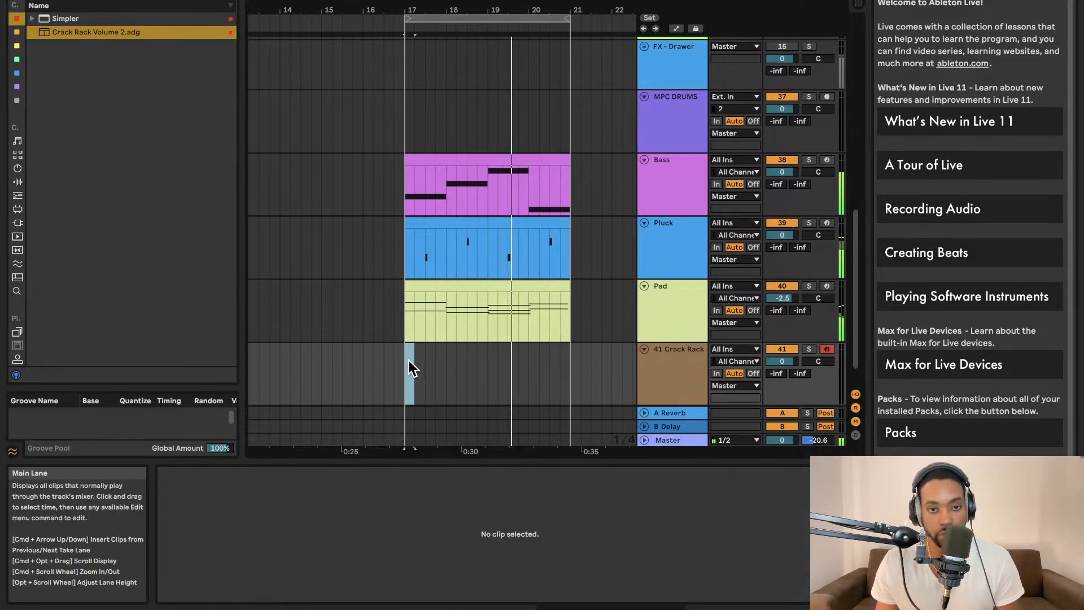
# Insert an empty MIDI clip one bar and one beat long at bar 17 of the Crack Rack track and enlarge its note editor.
pyautogui.moveTo(408, 362); pyautogui.dragTo(466, 361)
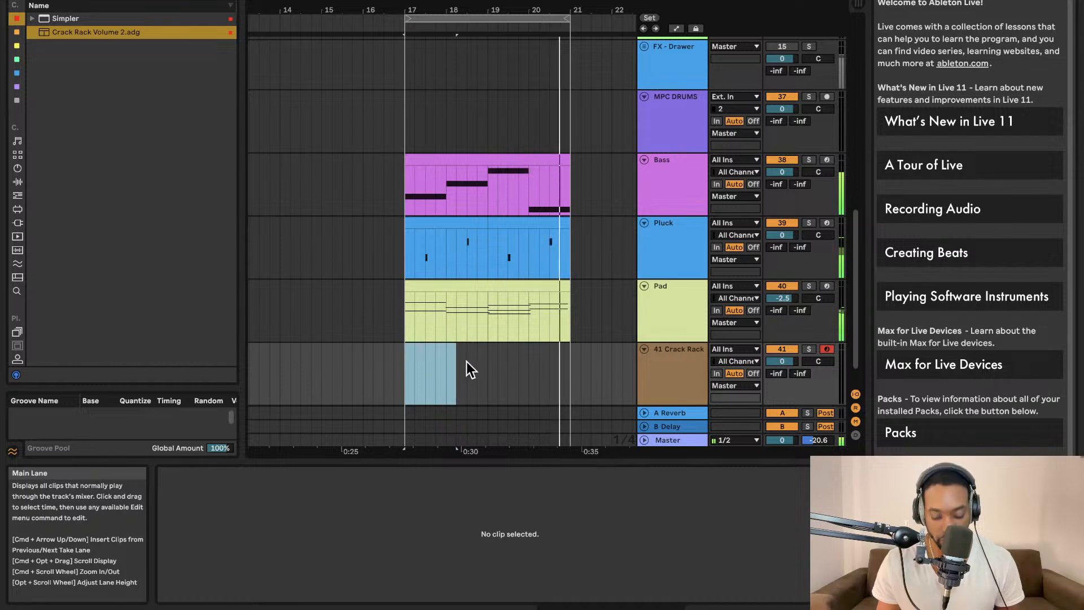
pyautogui.press('super+shift+m')
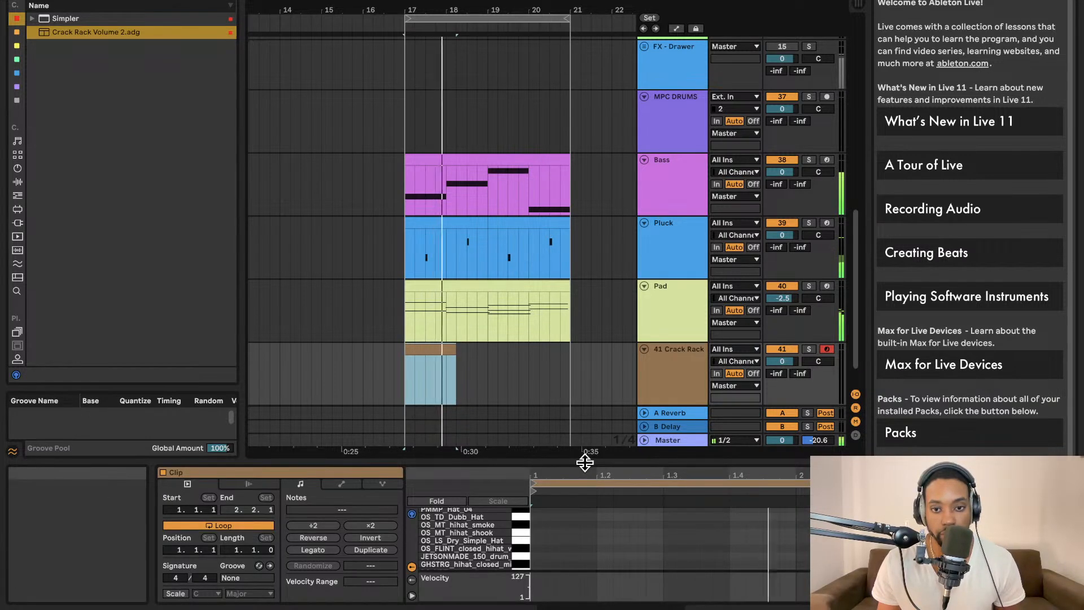
pyautogui.moveTo(585, 462); pyautogui.dragTo(542, 186)
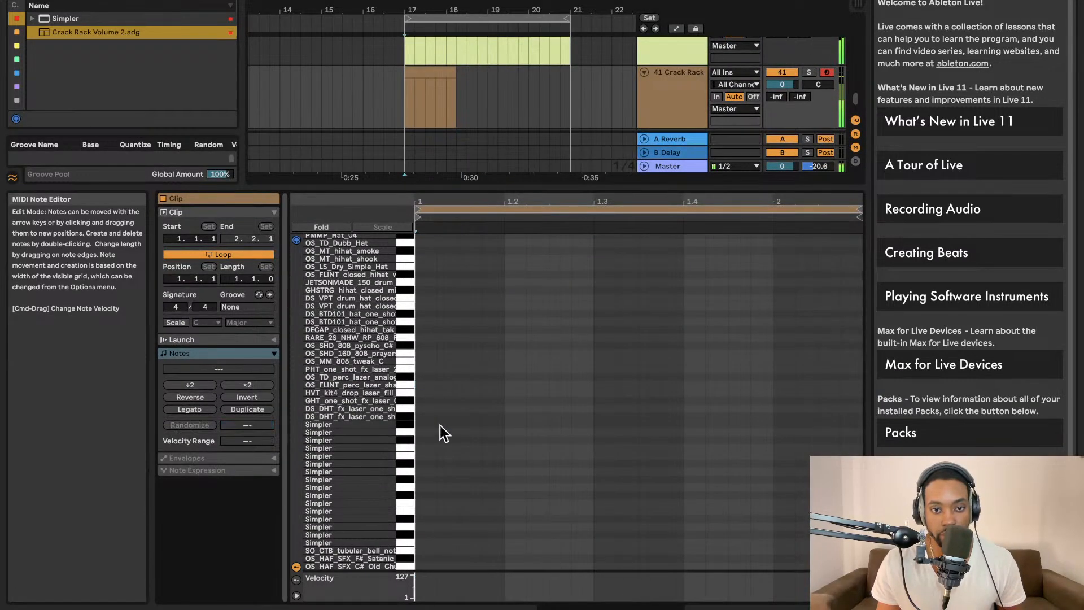
# Add a C#0 note for the TRKTRN_ATS kick within the first beat and set the Crack Rack track's volume to -12.9.
pyautogui.scroll(-3, 441, 556)
pyautogui.doubleClick(449, 543)
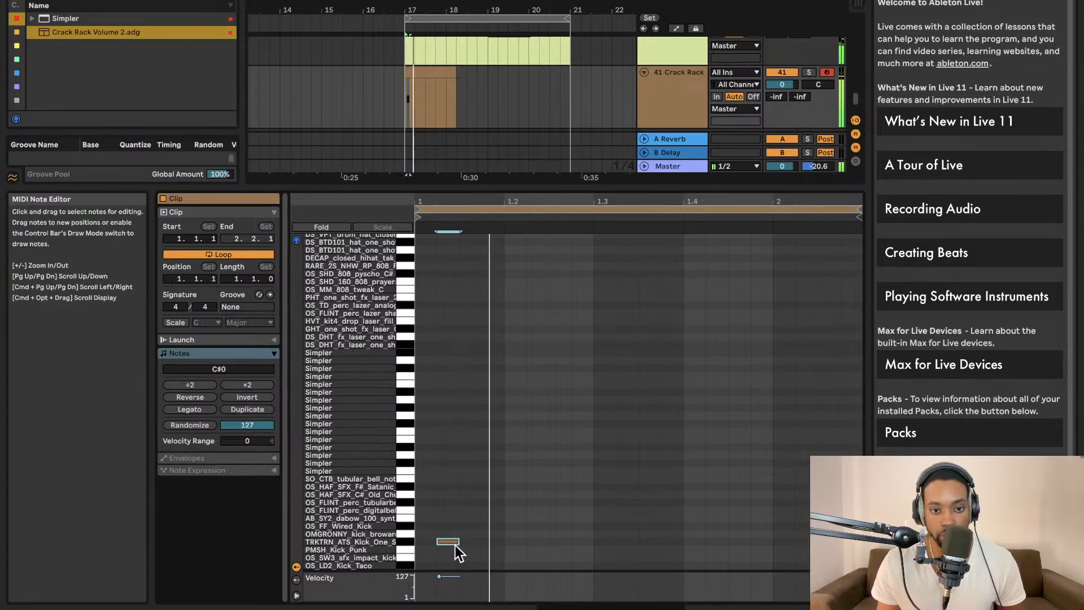
pyautogui.moveTo(782, 84); pyautogui.dragTo(782, 130)
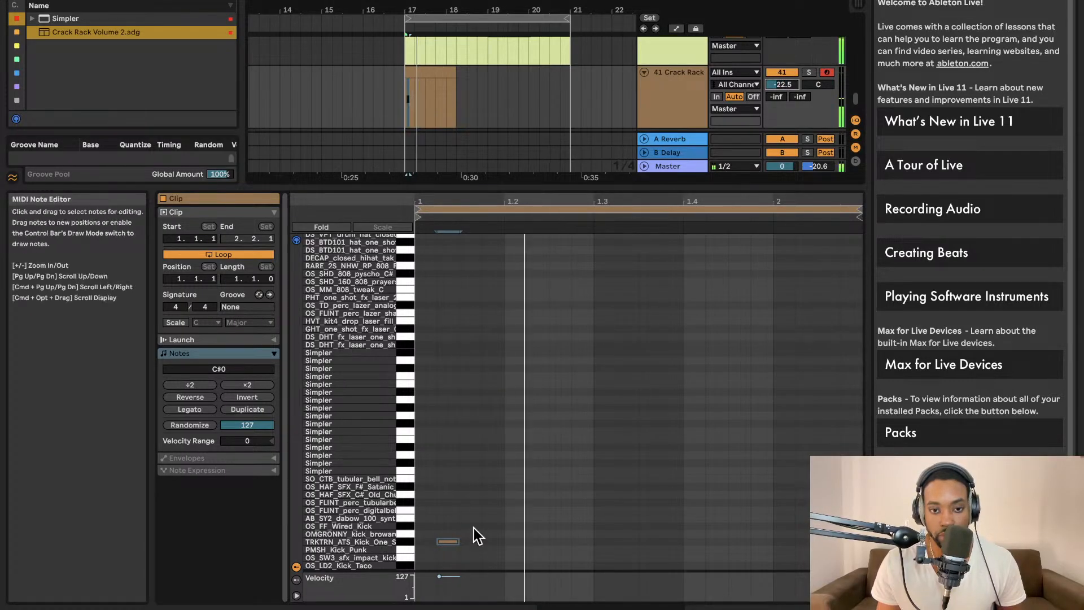
pyautogui.moveTo(773, 83); pyautogui.dragTo(774, 78)
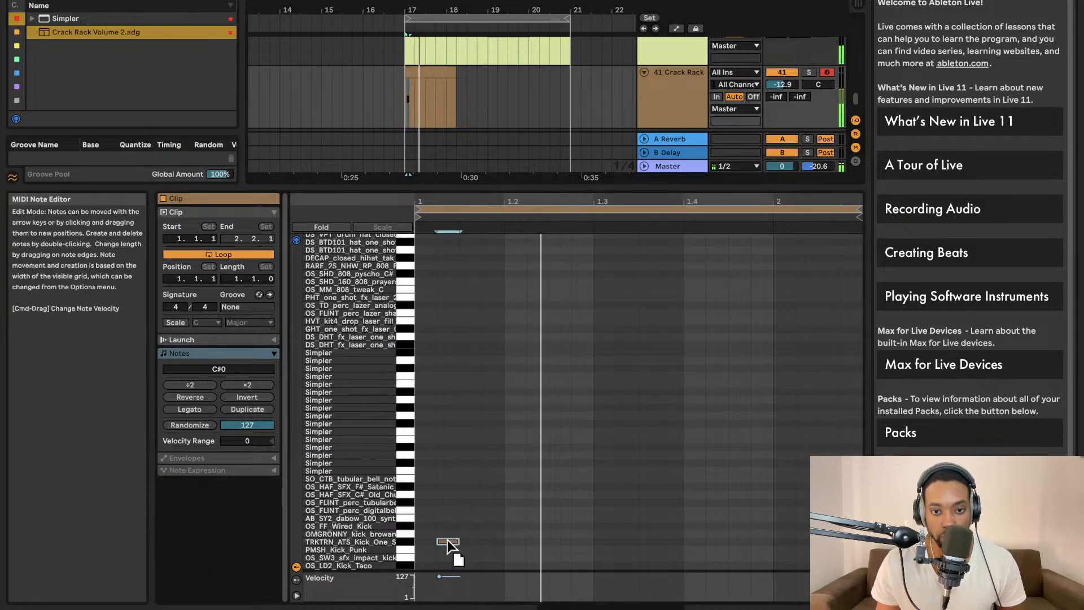
# Move the C#0 kick note to beat 1.2 and add a second kick note at beat 1.4.
pyautogui.moveTo(447, 541); pyautogui.dragTo(518, 547)
pyautogui.click(621, 539)
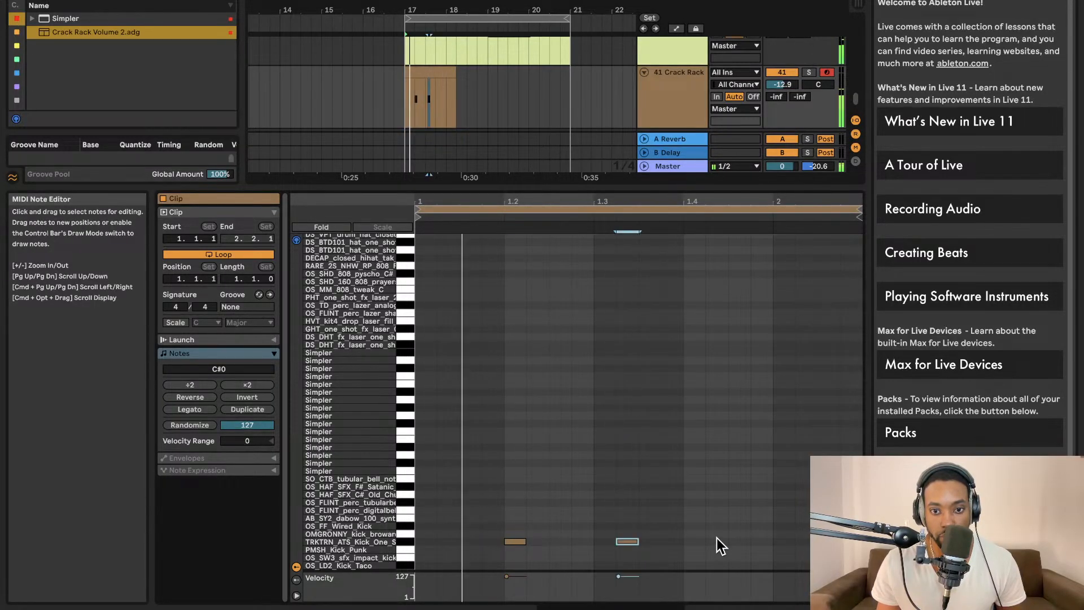
pyautogui.moveTo(627, 544)
pyautogui.mouseDown()
pyautogui.moveTo(720, 545)
pyautogui.moveTo(693, 542)
pyautogui.mouseUp()
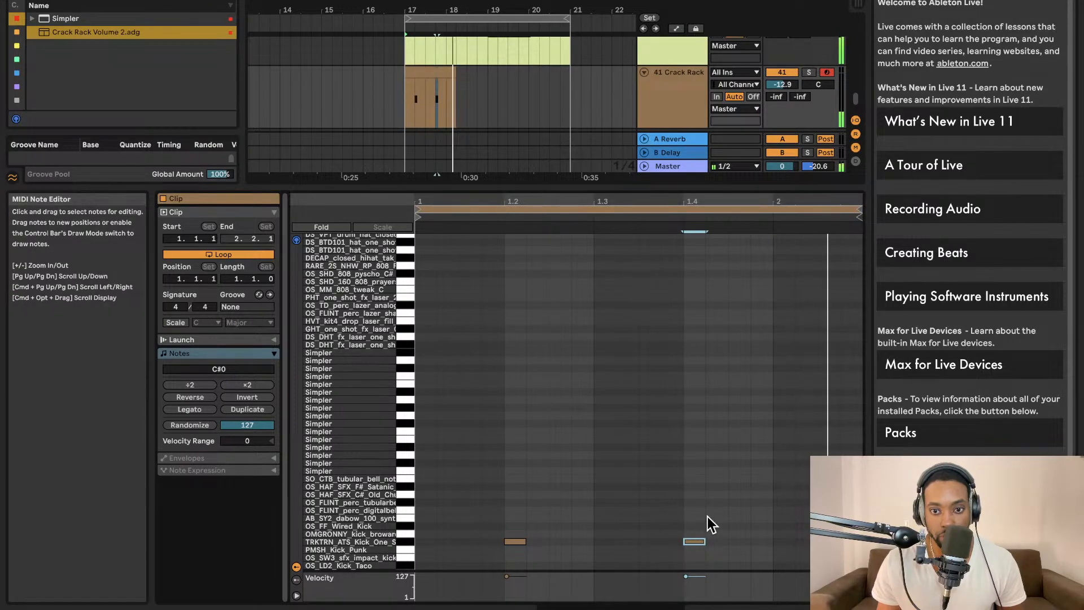
pyautogui.click(444, 73)
pyautogui.hotkey('ctrl', 'd')
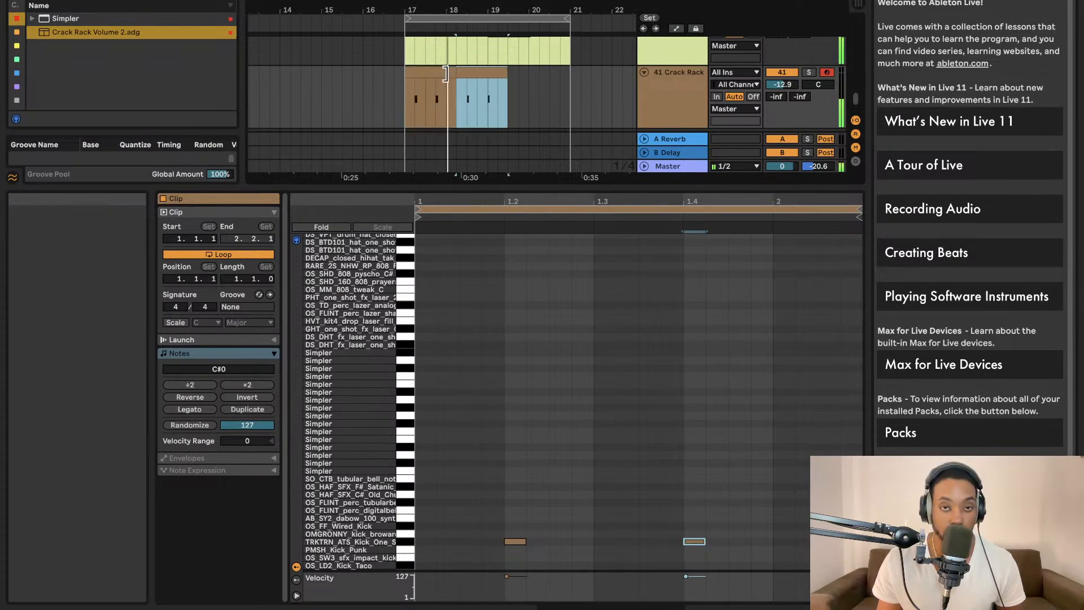
pyautogui.hotkey('ctrl', 'd')
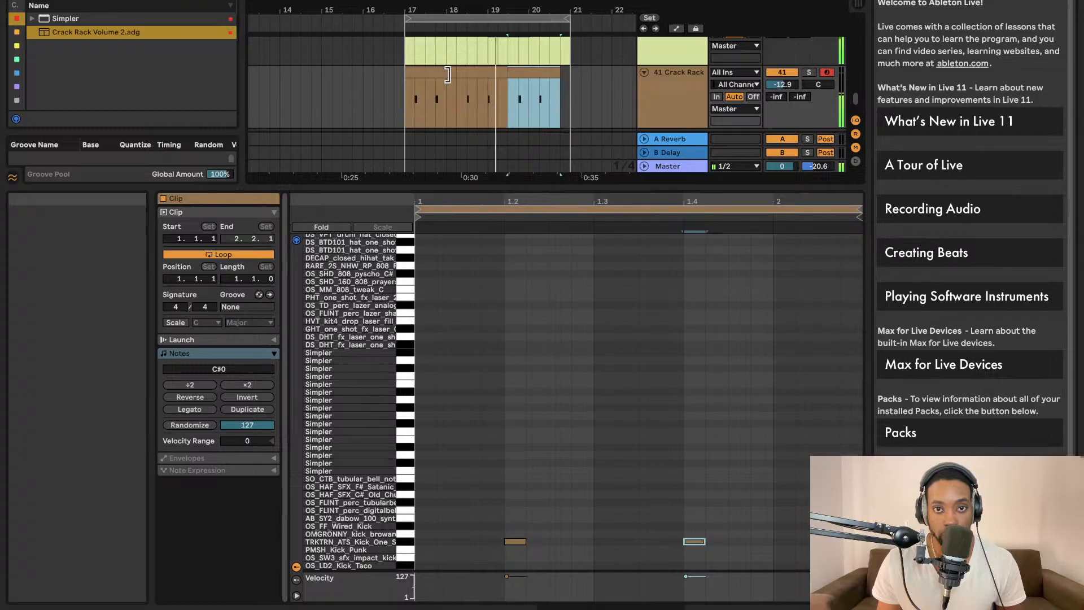
pyautogui.press('super+d')
pyautogui.press('super+z')
pyautogui.press('super+z')
pyautogui.press('super+z')
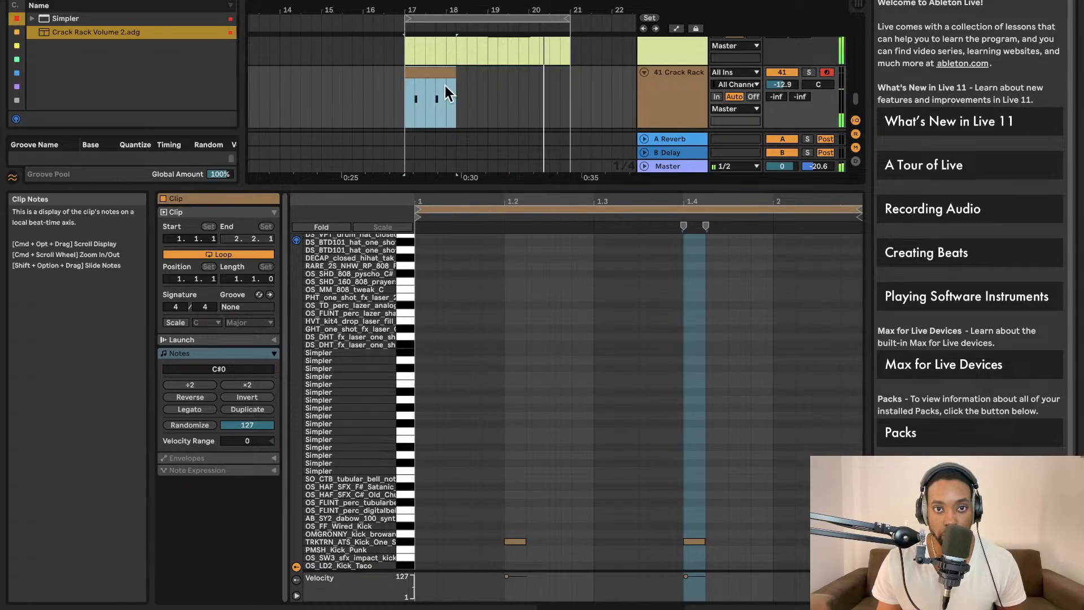
pyautogui.press('space')
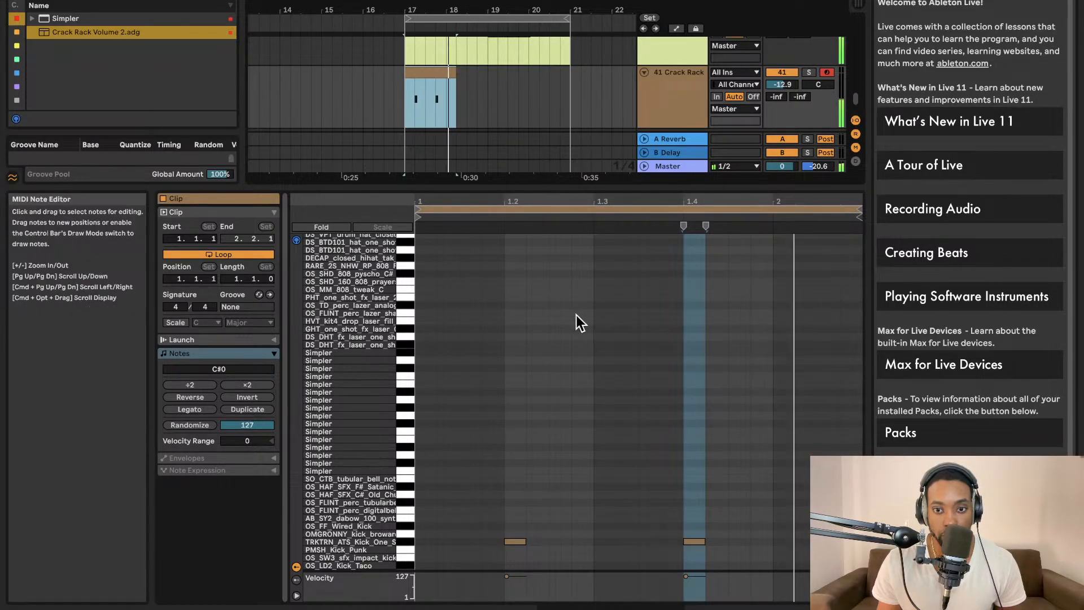
# Shorten the Crack Rack clip so it ends at bar 18 and duplicate it into the following bar.
pyautogui.click(754, 289)
pyautogui.scroll(5, 448, 89)
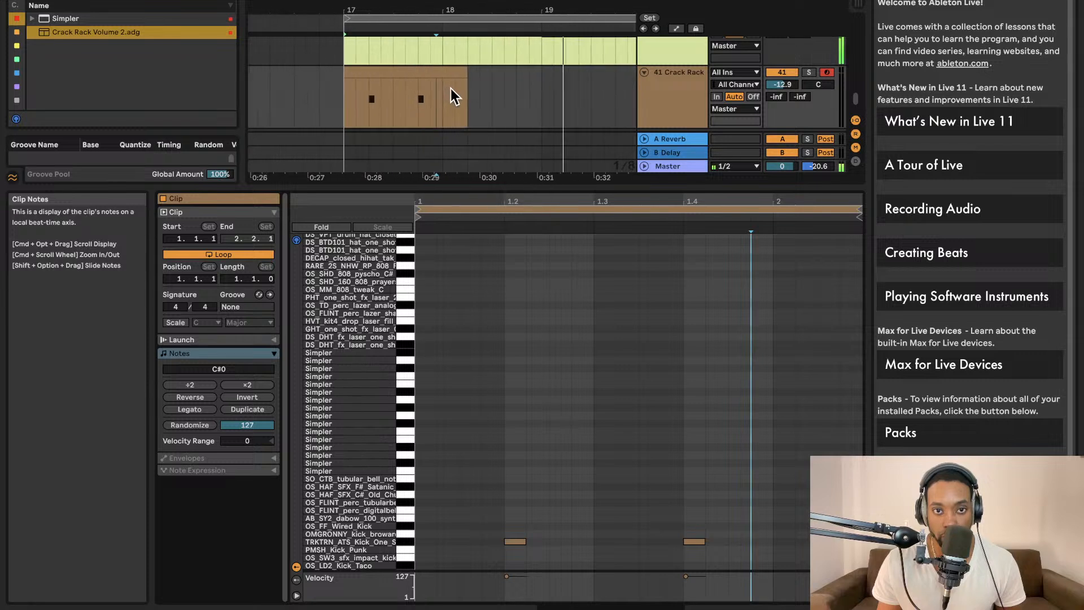
pyautogui.scroll(1, 451, 88)
pyautogui.moveTo(470, 69); pyautogui.dragTo(430, 71)
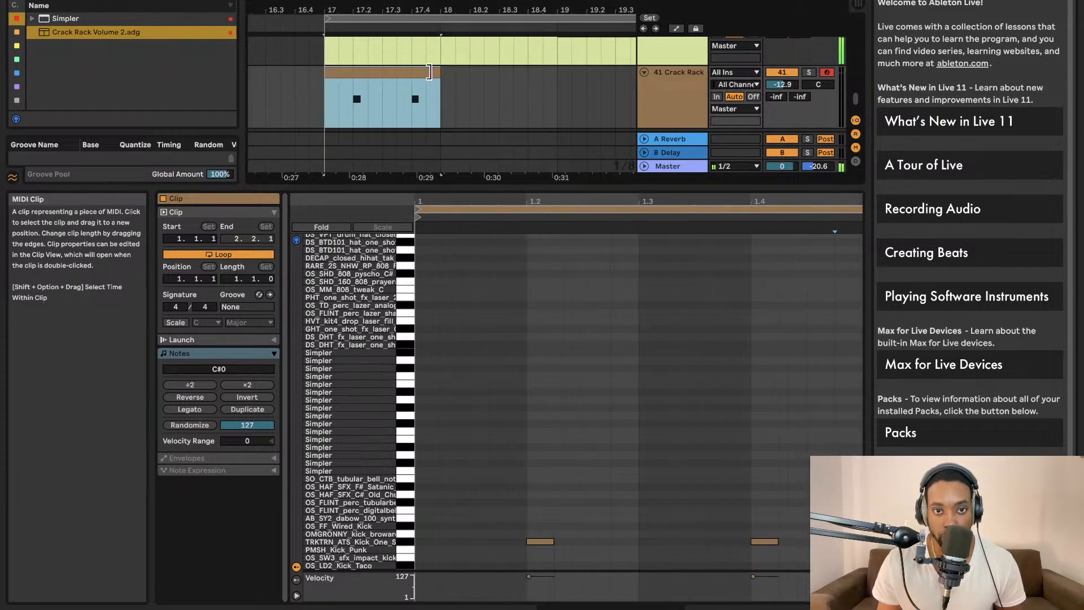
pyautogui.press('super+d')
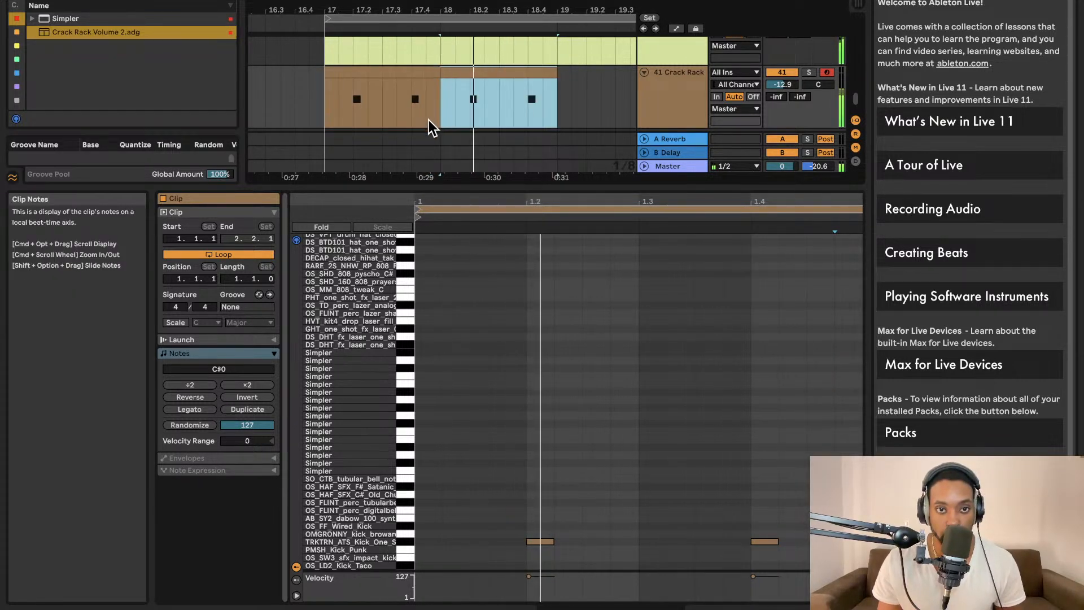
# Move the second Crack Rack clip two beats later so that it starts at 18.3.
pyautogui.click(325, 101)
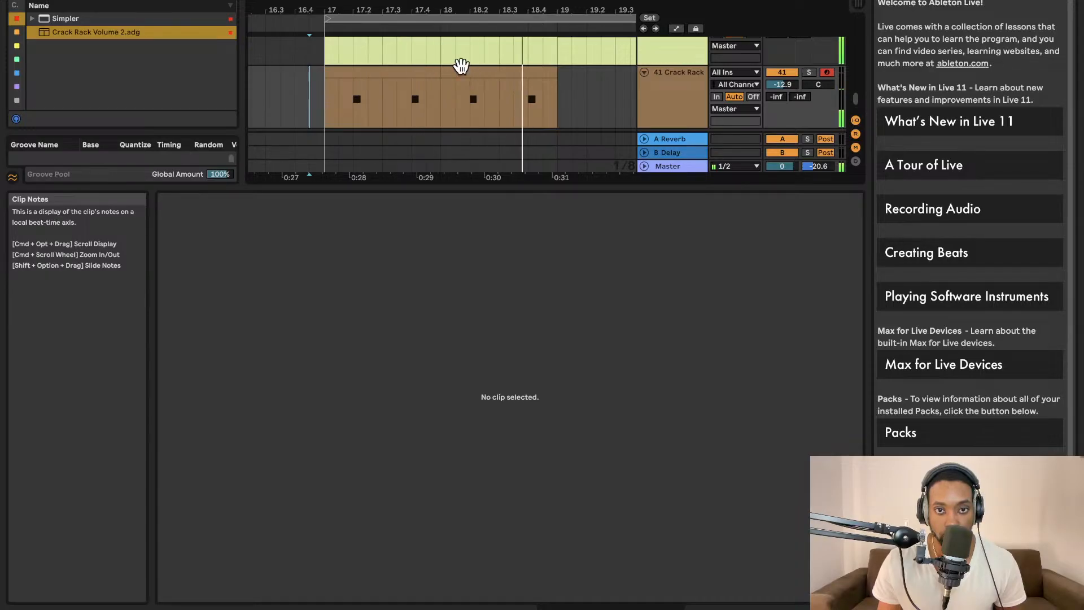
pyautogui.moveTo(461, 66); pyautogui.dragTo(492, 68)
pyautogui.click(315, 96)
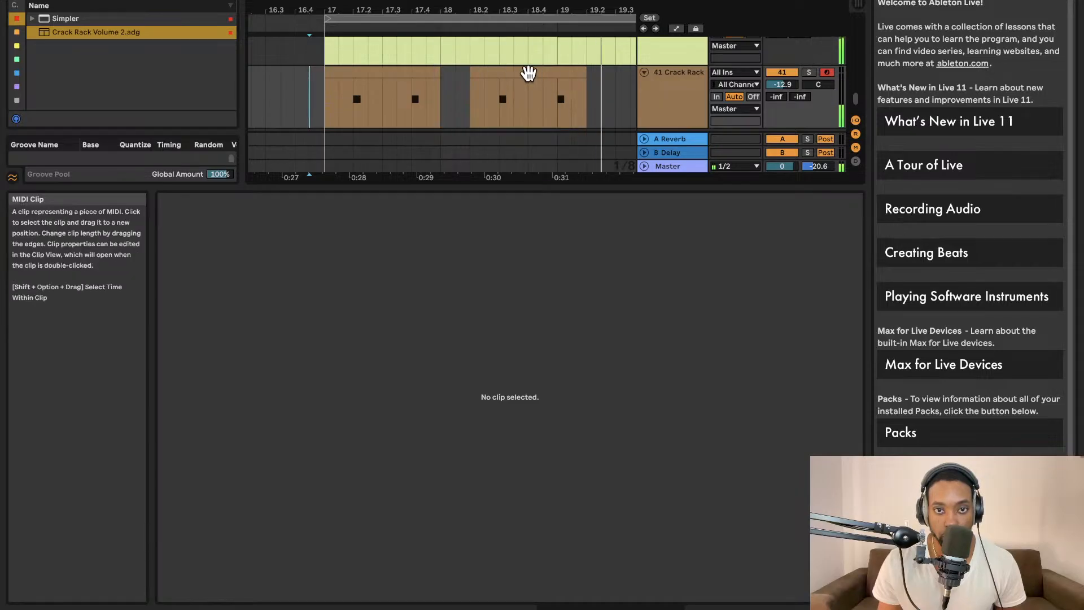
pyautogui.moveTo(521, 72); pyautogui.dragTo(550, 72)
# Play the loop from bar 17 and check how the two kick clips sit against the other parts.
pyautogui.click(327, 96)
pyautogui.press('space')
pyautogui.press('space')
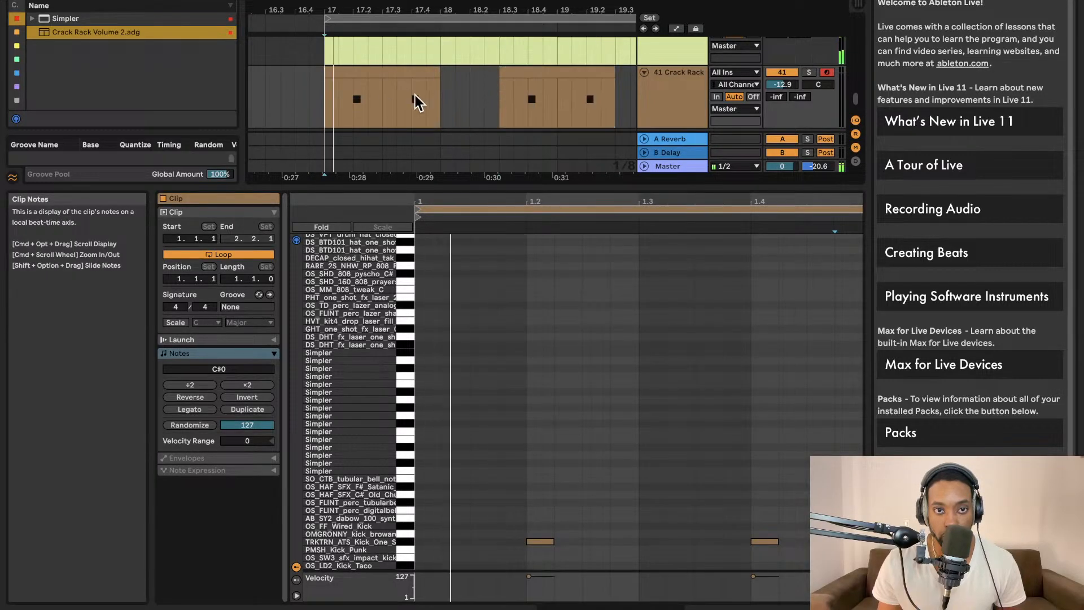
pyautogui.scroll(-3, 446, 90)
pyautogui.scroll(2, 509, 82)
pyautogui.scroll(-2, 508, 83)
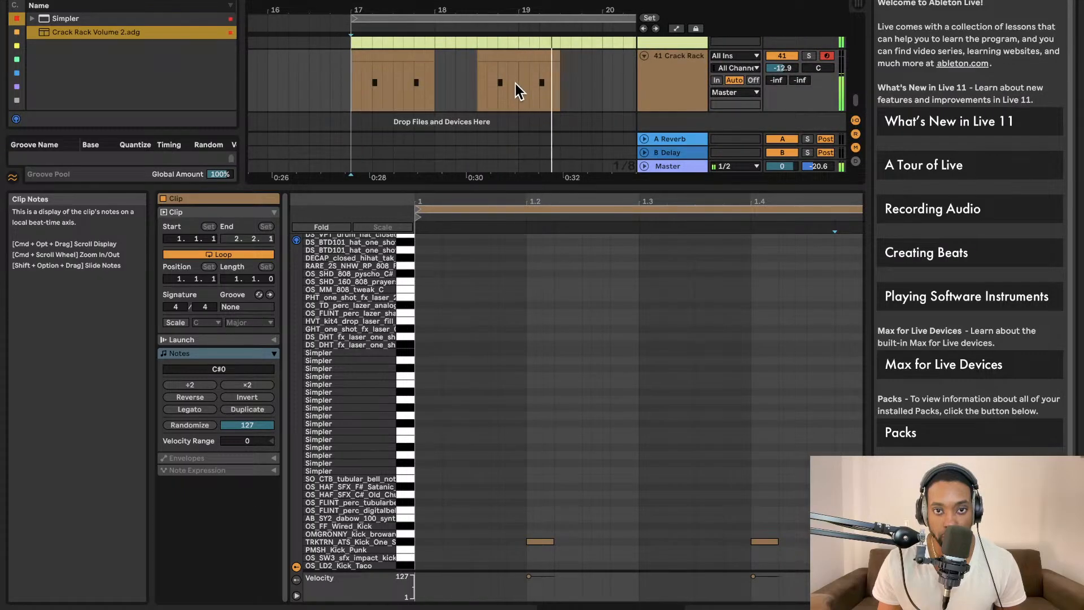
pyautogui.press('space')
pyautogui.press('space')
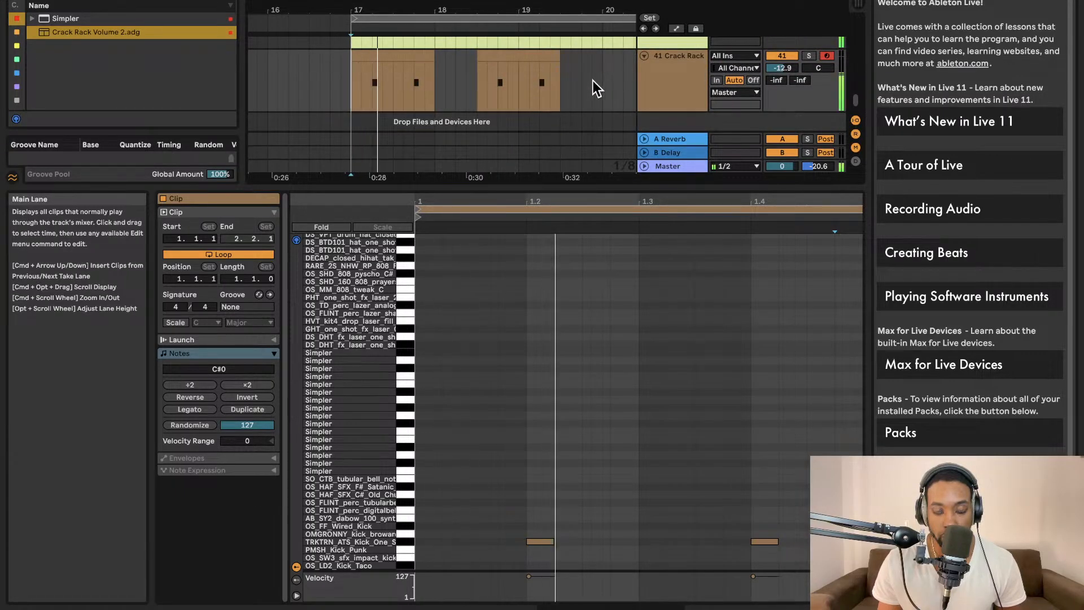
pyautogui.hscroll(1, 591, 80)
pyautogui.scroll(-2, 591, 81)
pyautogui.scroll(-3, 592, 80)
pyautogui.scroll(3, 591, 80)
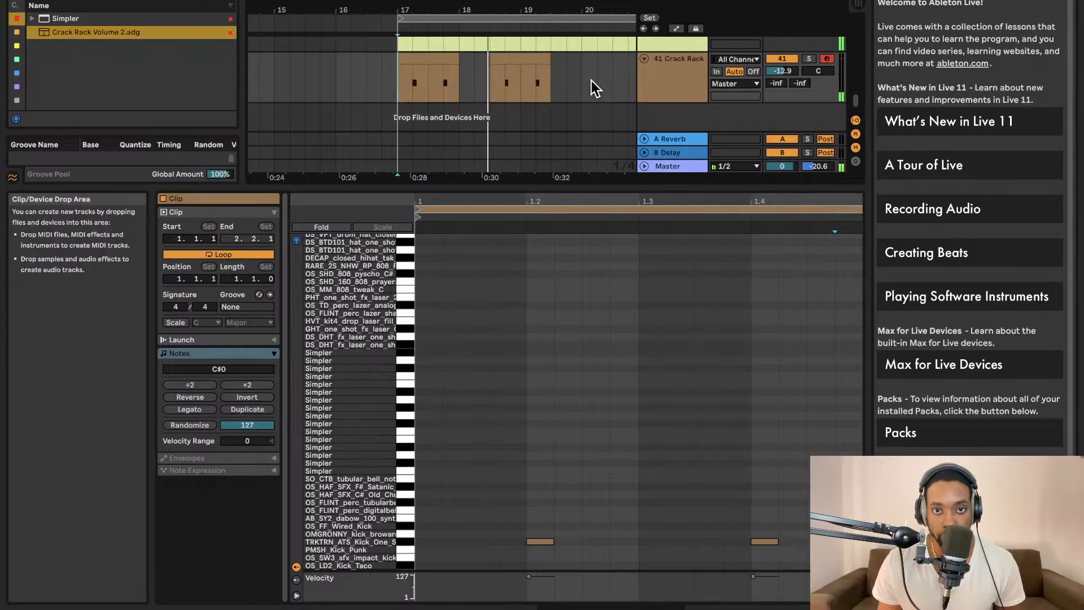
pyautogui.scroll(-2, 591, 80)
pyautogui.scroll(2, 591, 80)
pyautogui.scroll(1, 592, 80)
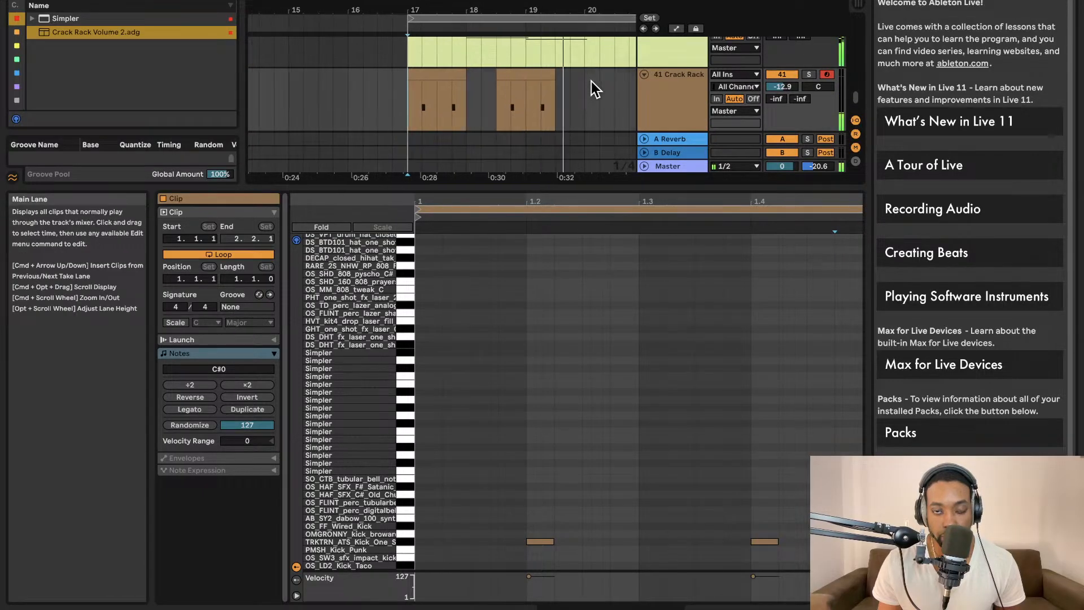
pyautogui.scroll(-2, 591, 82)
pyautogui.hscroll(3, 591, 81)
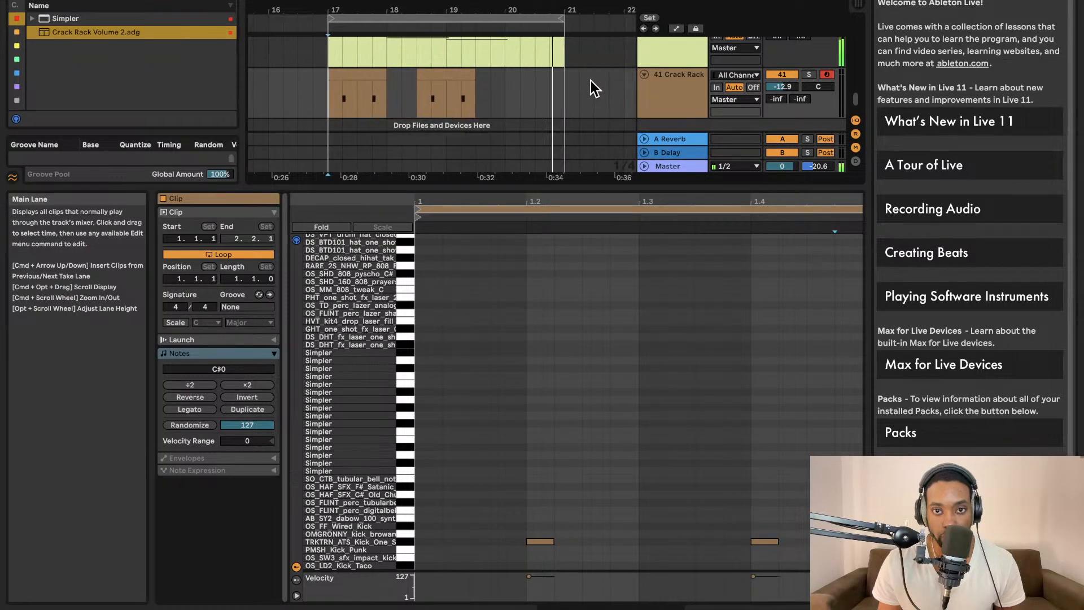
pyautogui.scroll(1, 590, 80)
# Duplicate the kick clip at 18.3 and move the copy to start at bar 20.
pyautogui.click(450, 87)
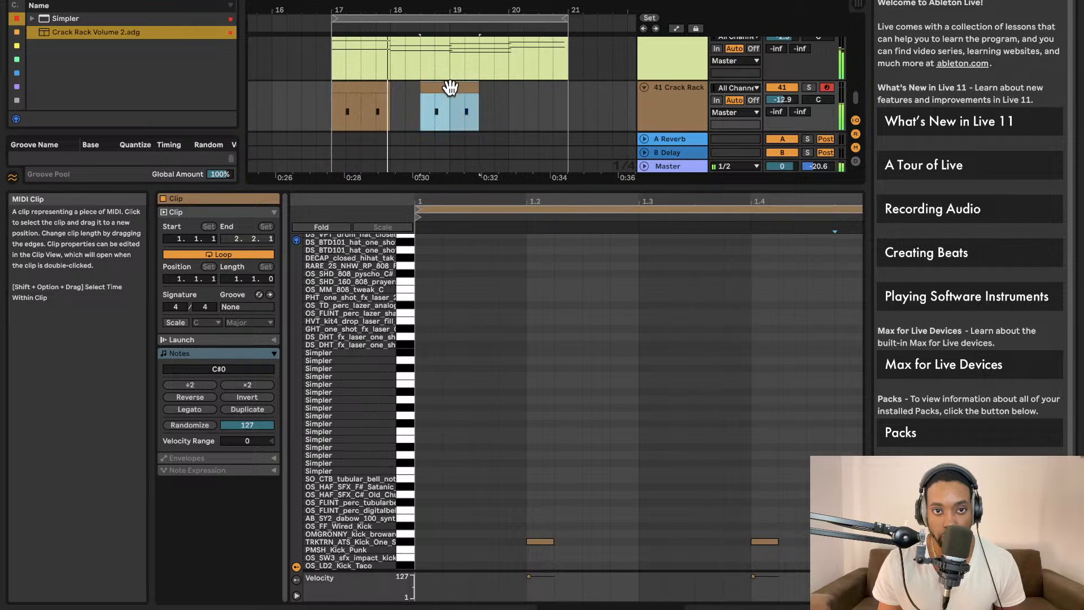
pyautogui.press('super+d')
pyautogui.moveTo(508, 90); pyautogui.dragTo(531, 90)
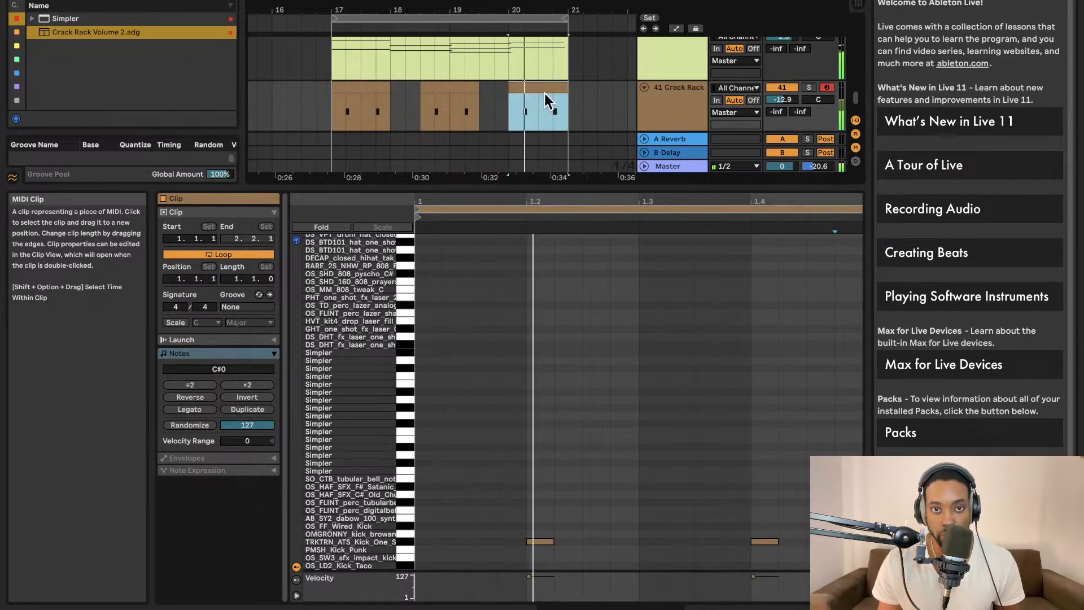
pyautogui.scroll(1, 544, 243)
pyautogui.press('space')
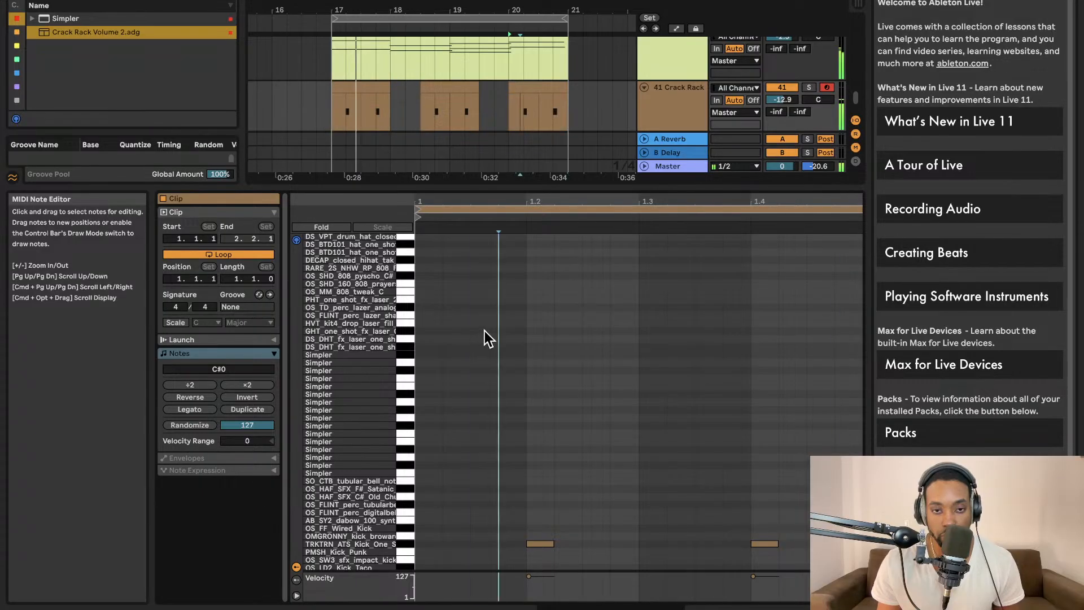
# Add an A#3 note for the DS_BTD101 hat in the bar 20 clip and place it at beat 1.3.
pyautogui.press('space')
pyautogui.doubleClick(483, 331)
pyautogui.click(555, 301)
pyautogui.scroll(3, 550, 298)
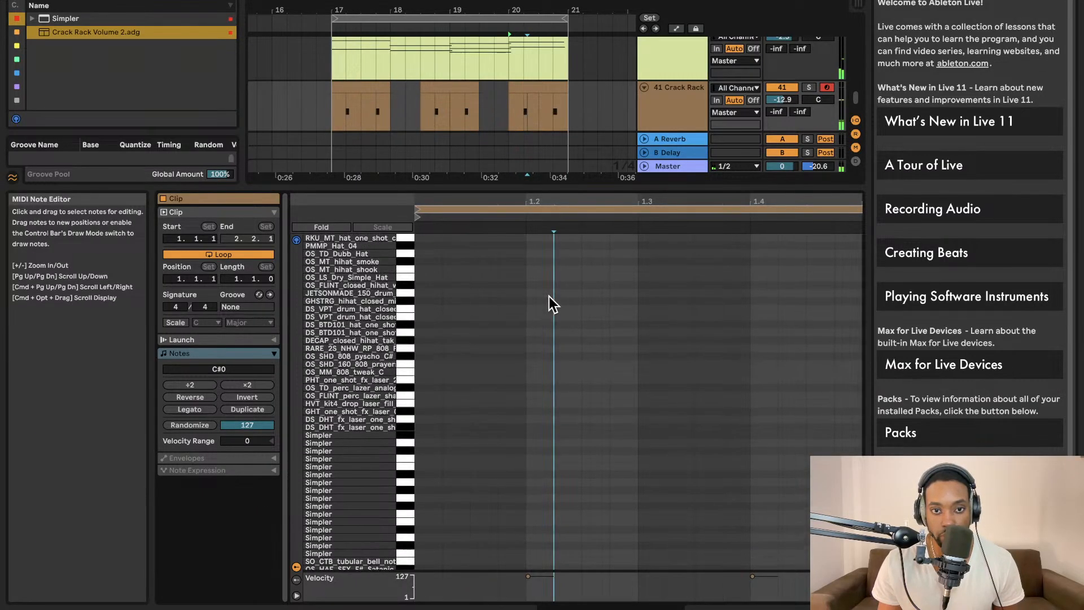
pyautogui.doubleClick(510, 323)
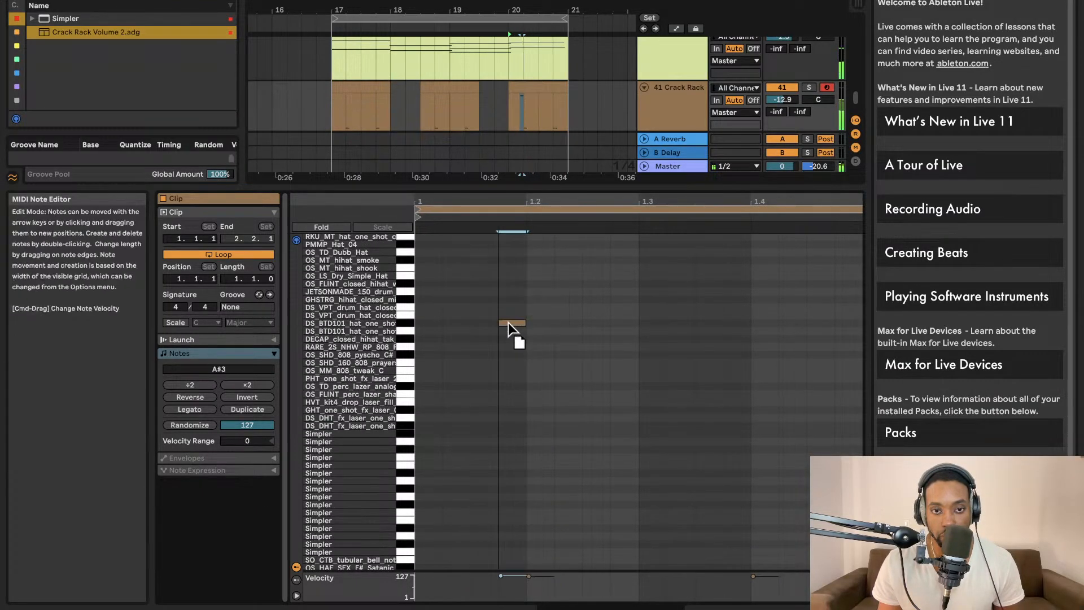
pyautogui.moveTo(512, 325); pyautogui.dragTo(645, 320)
pyautogui.scroll(-3, 645, 320)
pyautogui.hscroll(2, 645, 320)
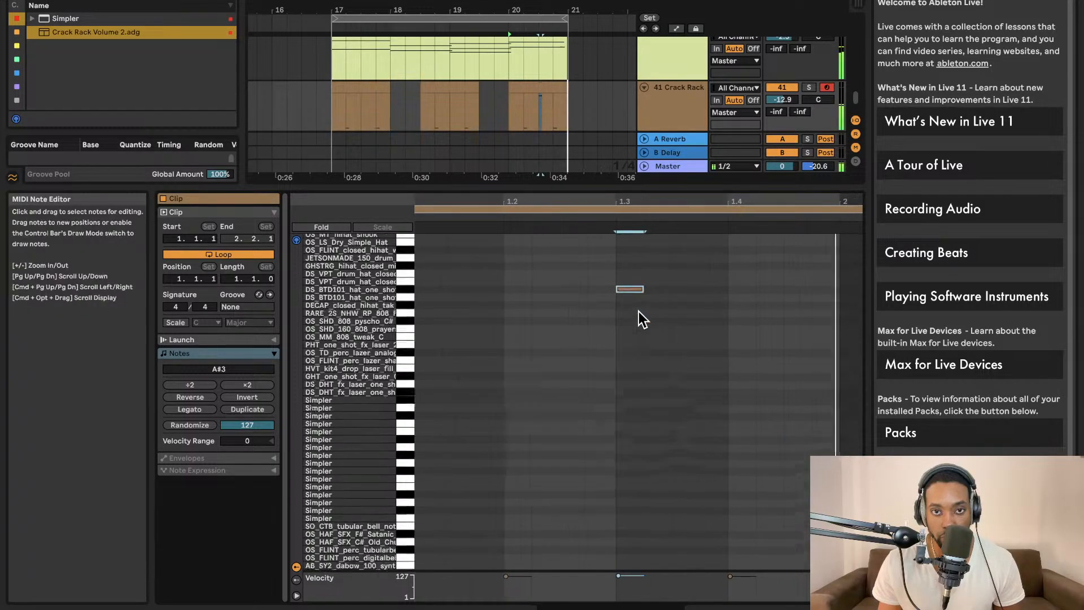
# Replace the Crack Rack clips at bar 17 and 18.3 with copies of the bar 20 clip containing the hat.
pyautogui.click(531, 90)
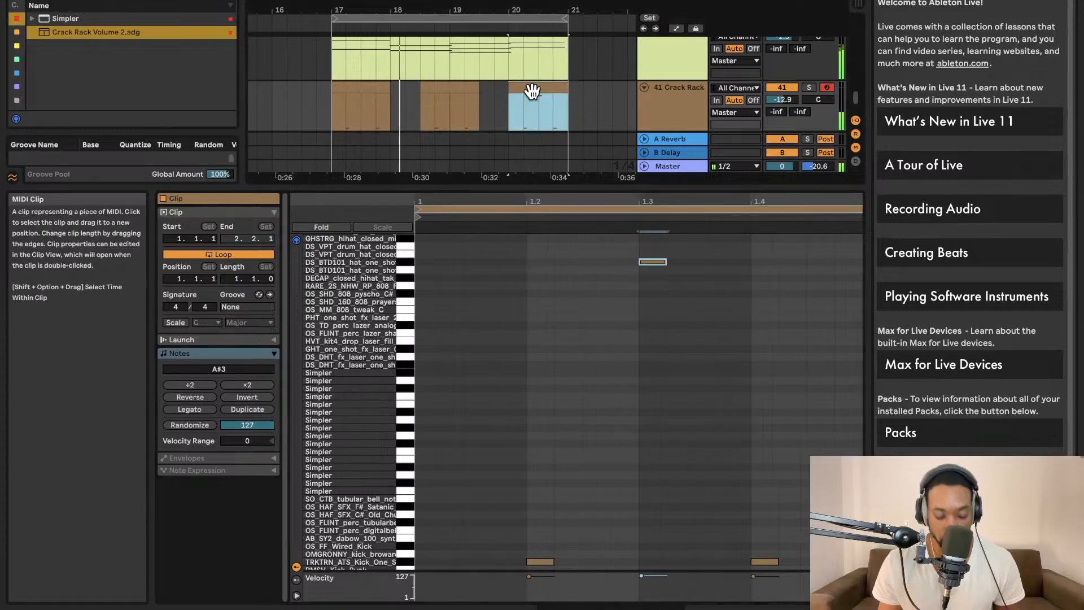
pyautogui.click(376, 86)
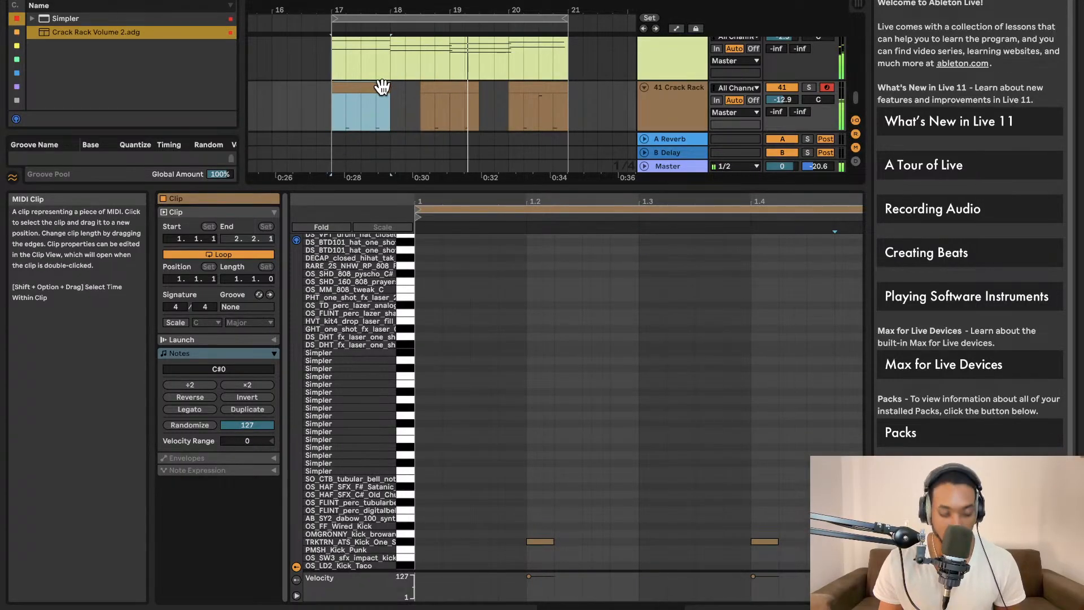
pyautogui.click(452, 88)
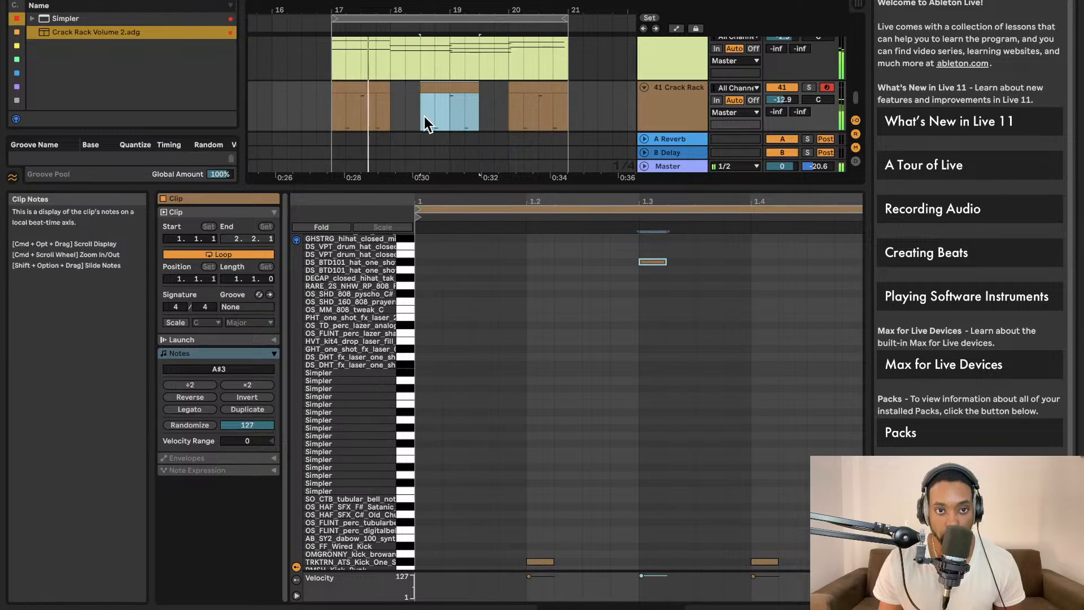
# Move the A#3 hat note in the clip at 18.3 one sixteenth earlier than beat 1.3.
pyautogui.scroll(-1, 524, 309)
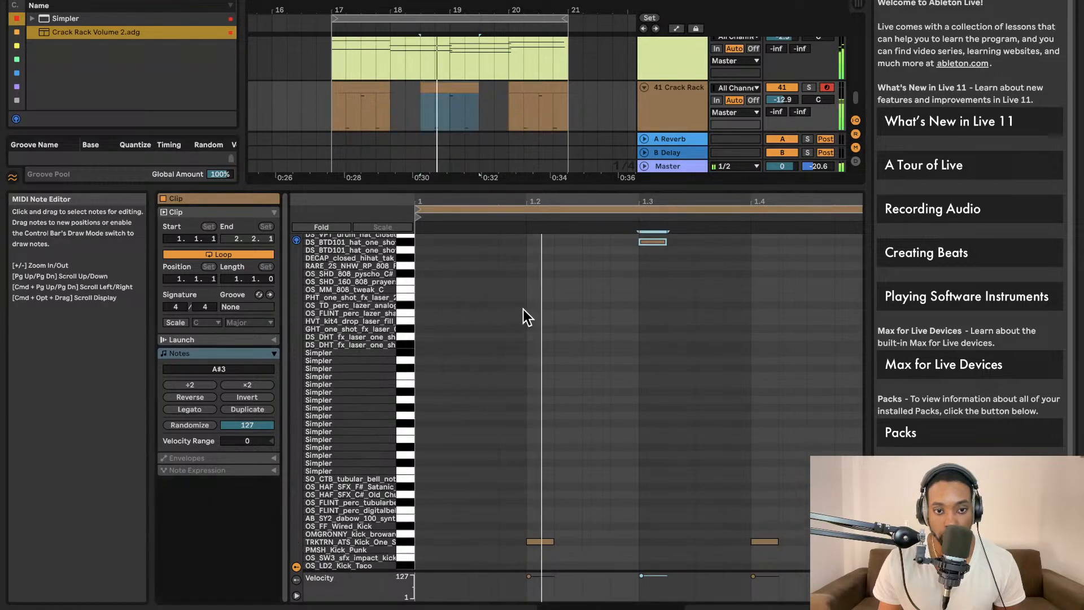
pyautogui.hscroll(1, 524, 317)
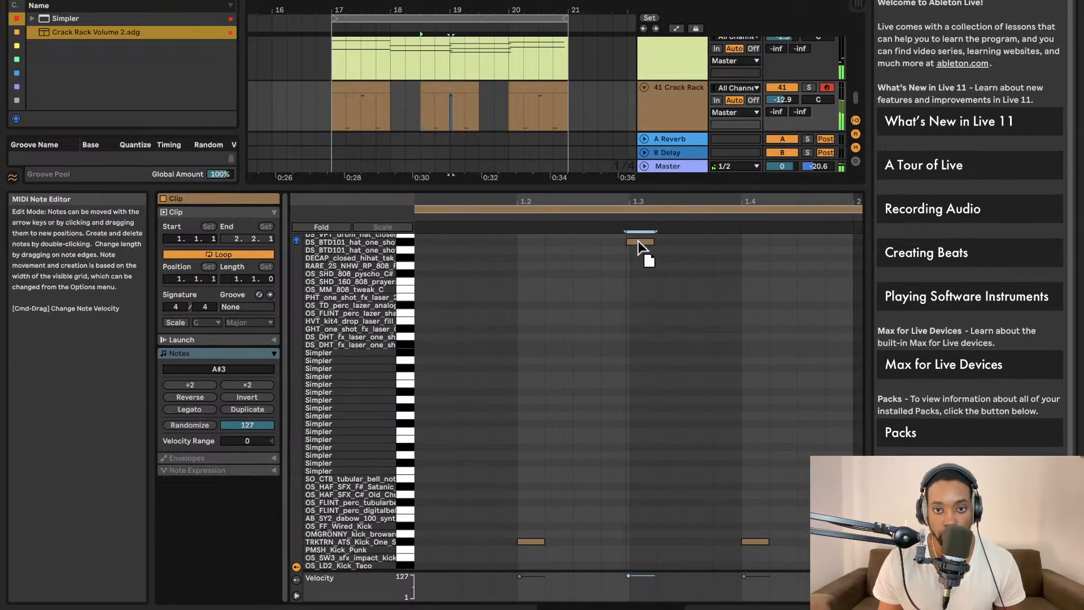
pyautogui.moveTo(641, 242); pyautogui.dragTo(618, 244)
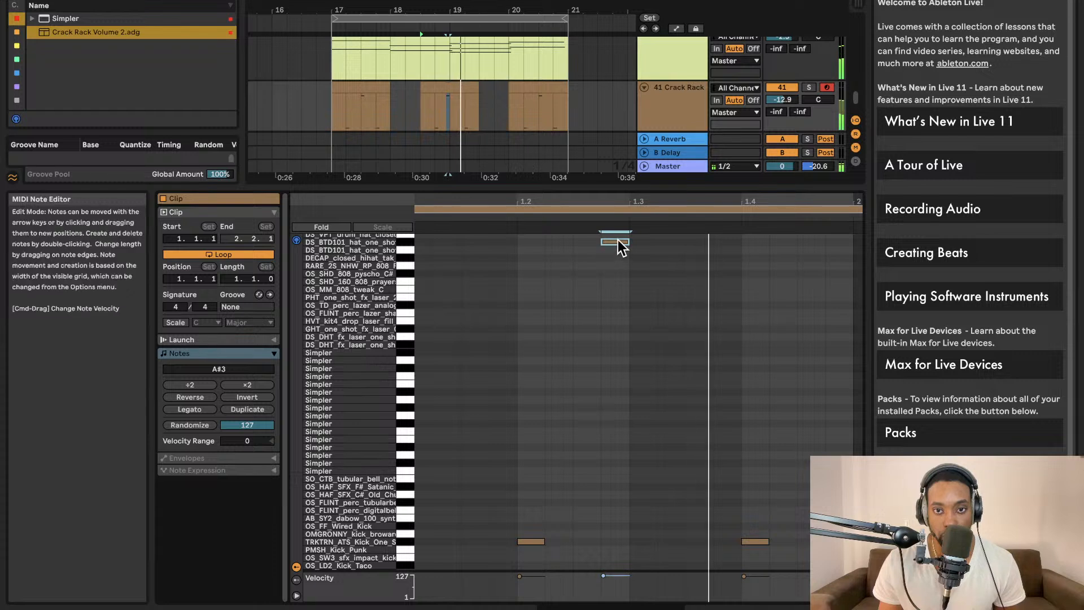
# Duplicate the one-bar drum clip at bar 17 across bars 18, 19 and 20, replacing the offset clips.
pyautogui.click(369, 86)
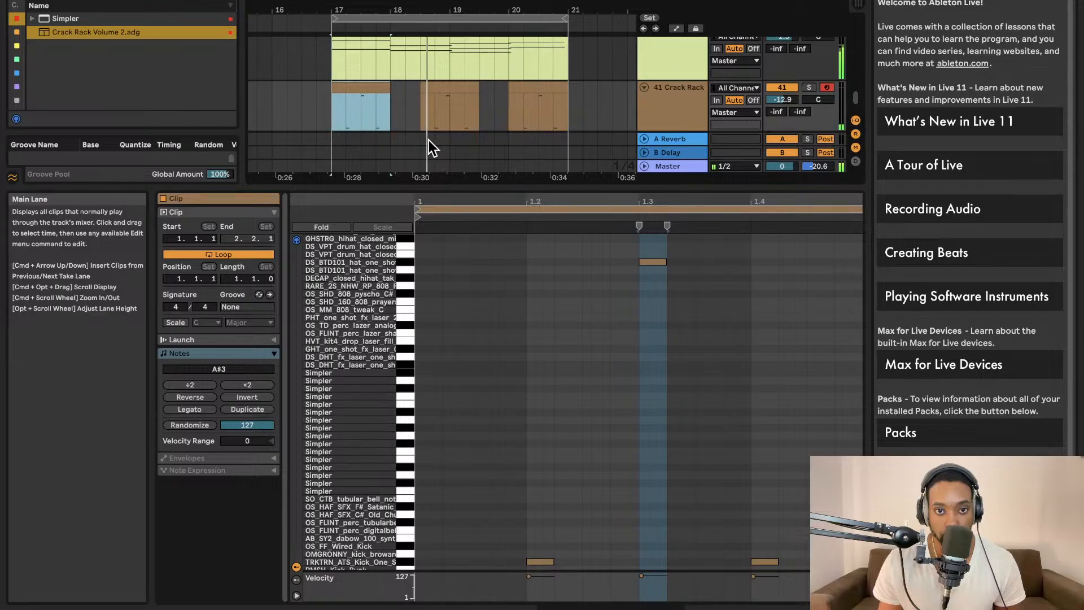
pyautogui.click(360, 91)
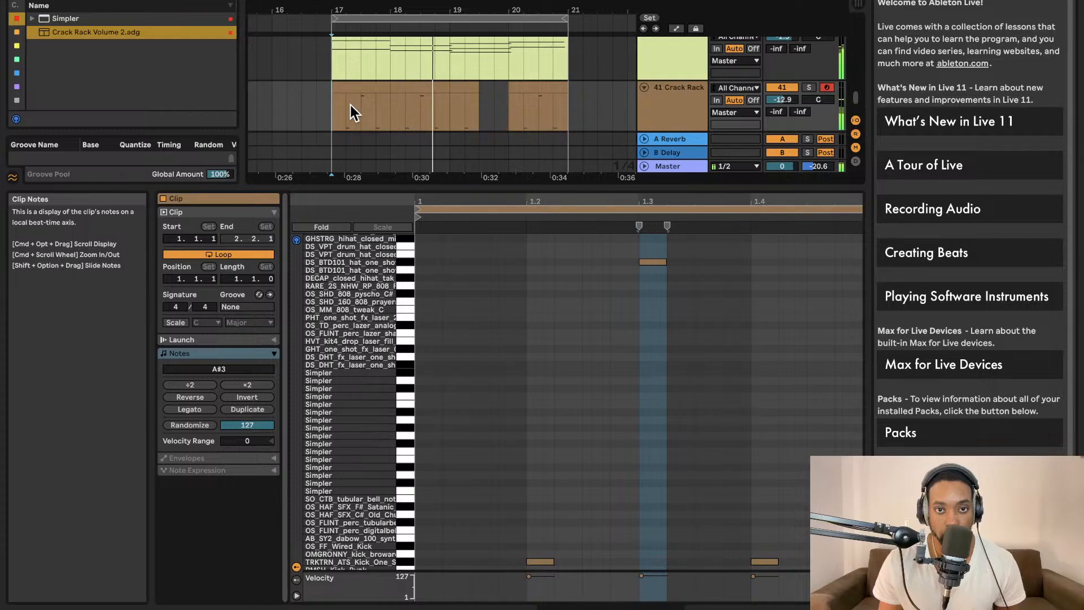
pyautogui.click(416, 87)
pyautogui.press('super+d')
pyautogui.press('super+d')
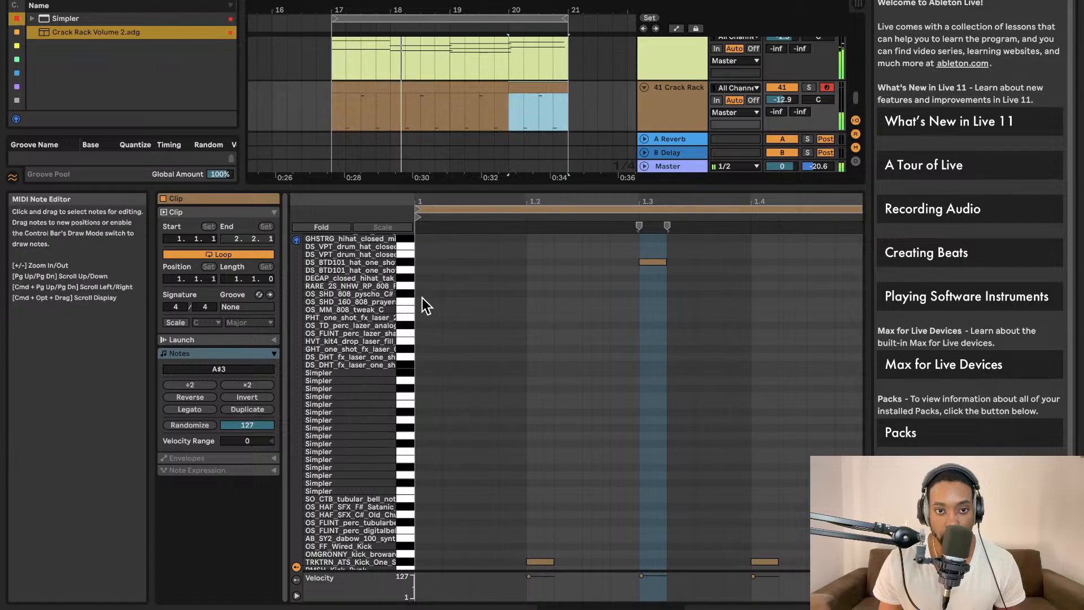
# Add a second hat note in the bar 20 drum clip and place it on F5 at beat 1.3.
pyautogui.doubleClick(606, 270)
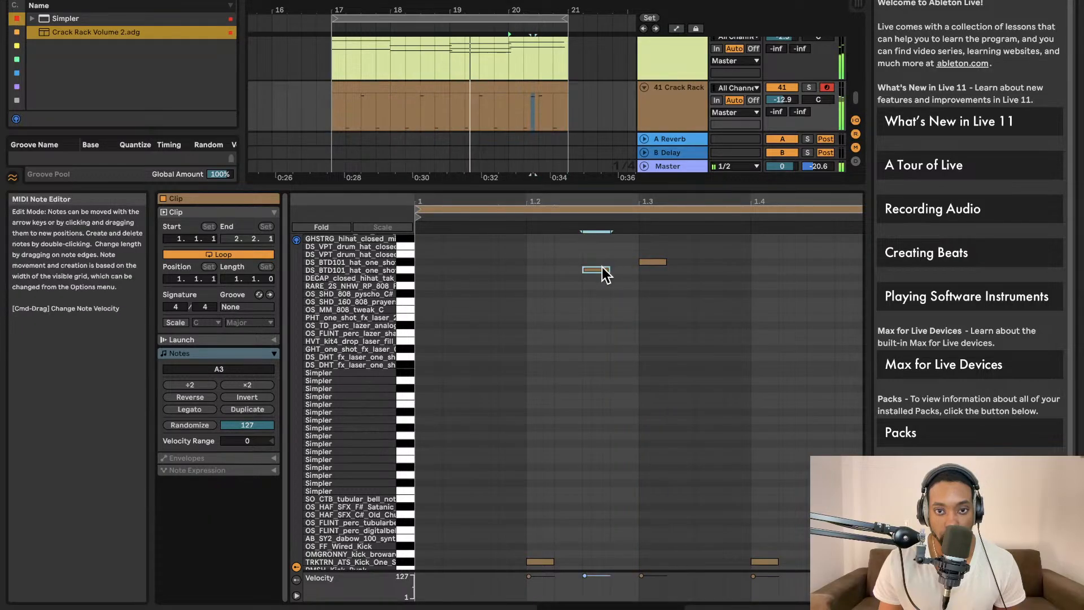
pyautogui.doubleClick(602, 268)
pyautogui.hscroll(3, 619, 273)
pyautogui.scroll(-1, 619, 273)
pyautogui.scroll(5, 609, 297)
pyautogui.hscroll(-2, 608, 299)
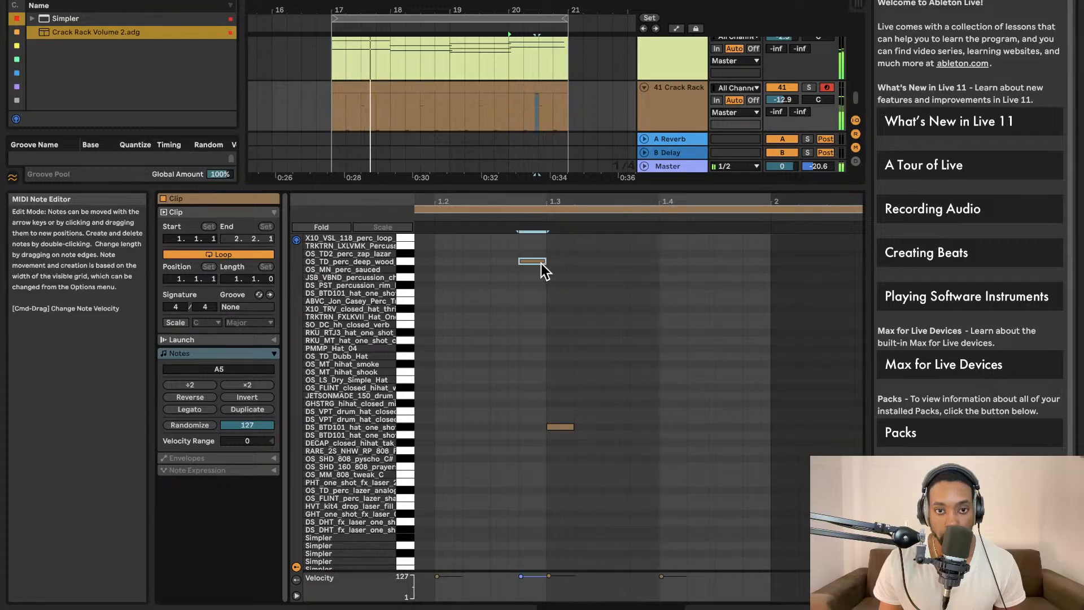
pyautogui.moveTo(532, 262)
pyautogui.mouseDown()
pyautogui.moveTo(616, 262)
pyautogui.moveTo(548, 295)
pyautogui.mouseUp()
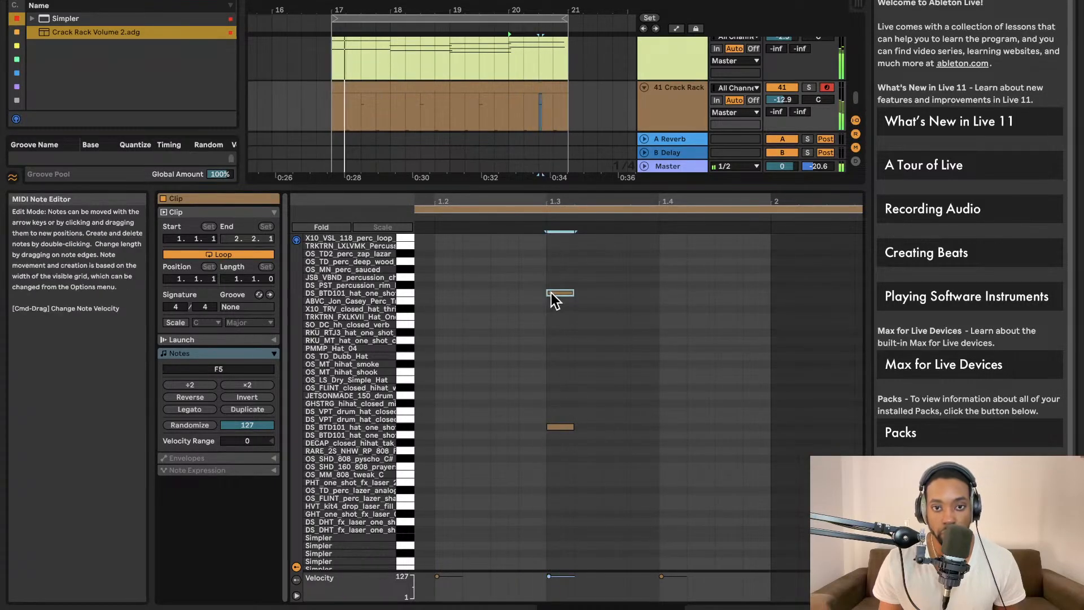
# Collapse the clip view and set the track volumes of Bass to -6.5 and Pluck to -11.1.
pyautogui.moveTo(542, 185); pyautogui.dragTo(537, 594)
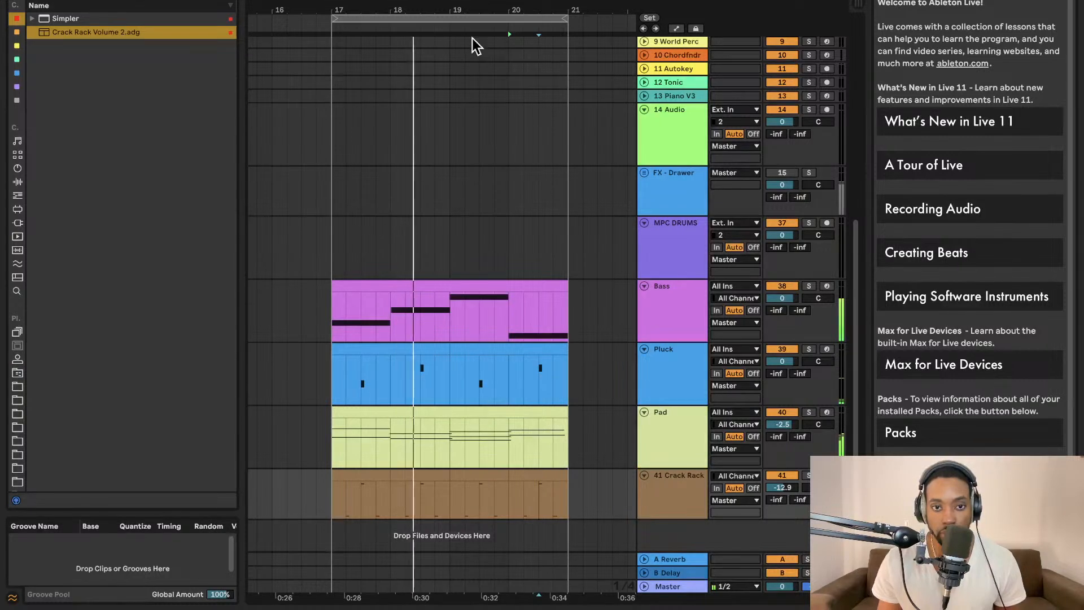
pyautogui.hscroll(1, 561, 349)
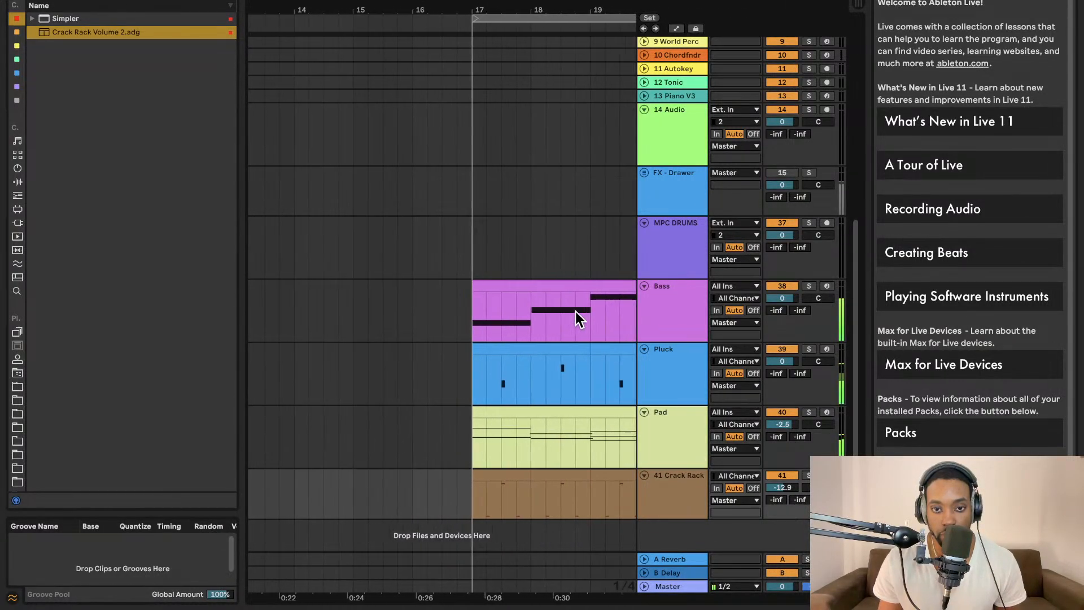
pyautogui.hscroll(1, 575, 312)
pyautogui.scroll(-3, 574, 314)
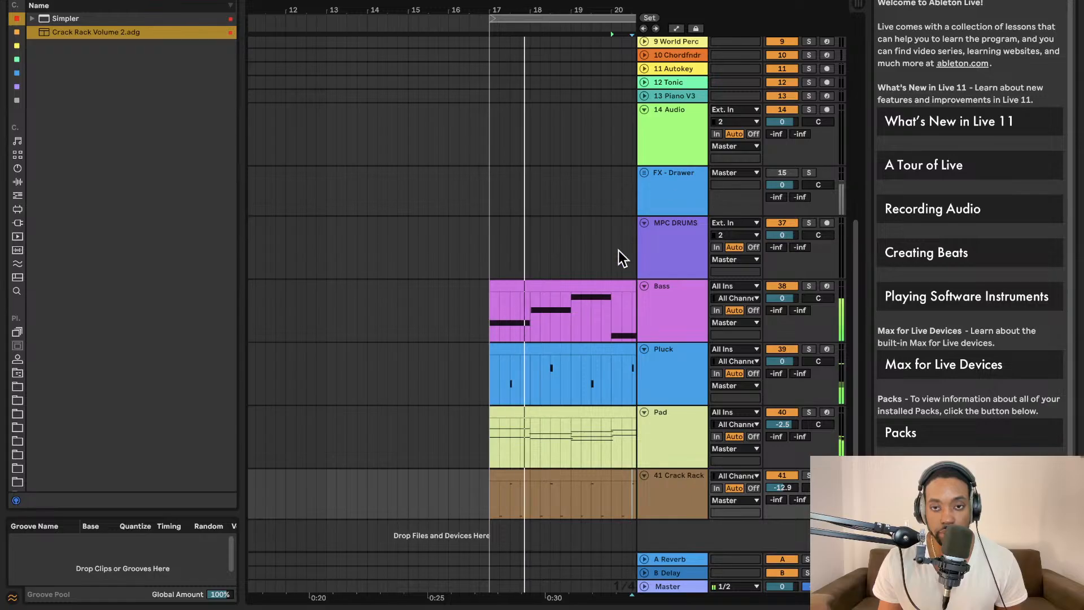
pyautogui.hscroll(3, 620, 262)
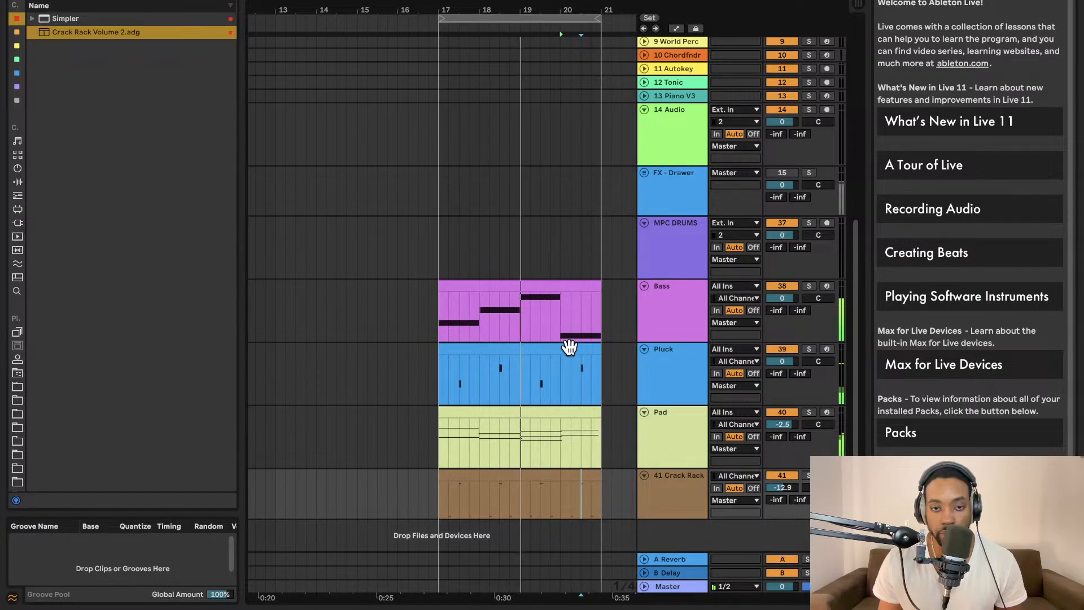
pyautogui.hscroll(1, 569, 347)
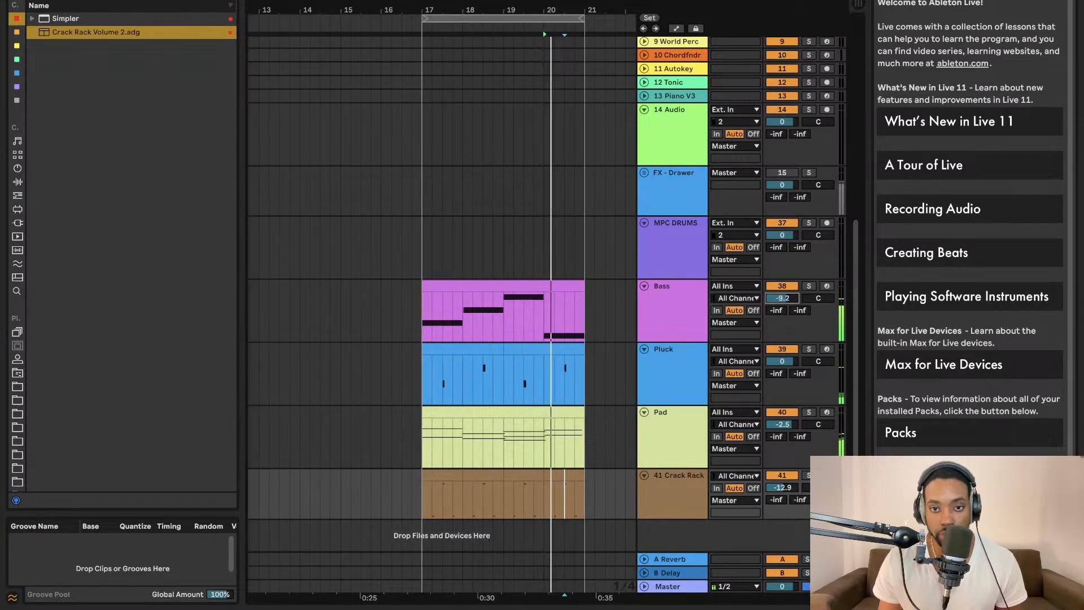
pyautogui.moveTo(782, 299); pyautogui.dragTo(782, 298)
pyautogui.moveTo(783, 362); pyautogui.dragTo(784, 387)
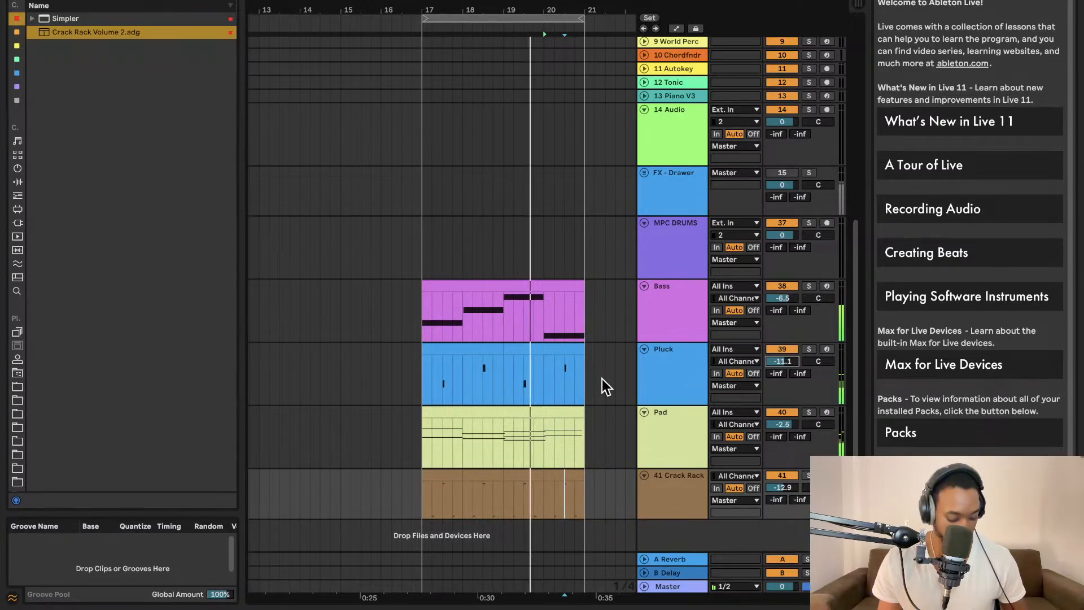
# Set the Pad track volume to -4.5.
pyautogui.scroll(4, 601, 373)
pyautogui.scroll(-3, 601, 373)
pyautogui.scroll(6, 599, 368)
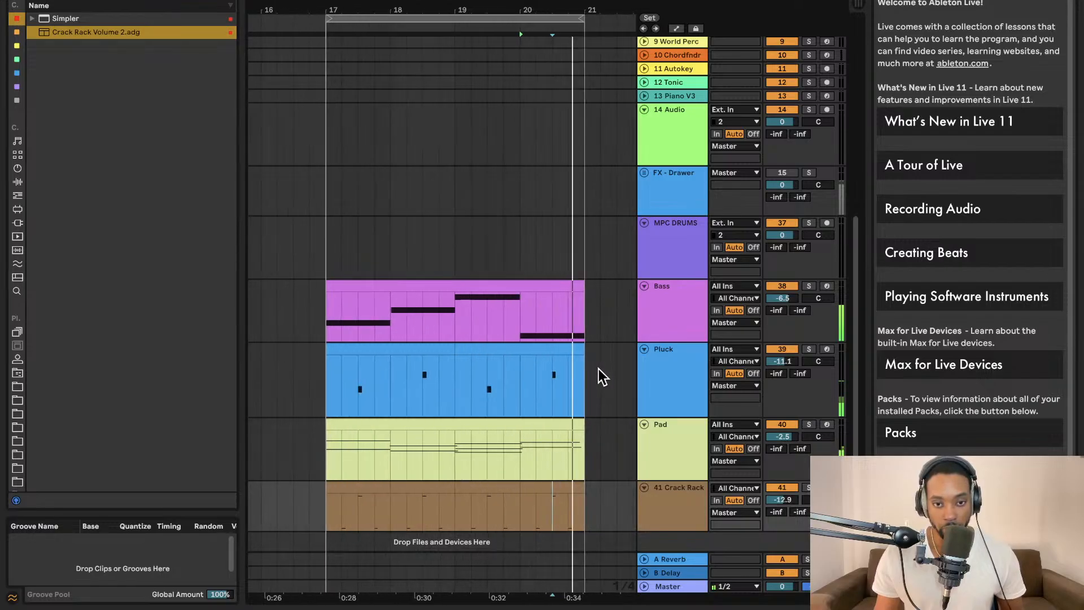
pyautogui.scroll(1, 578, 348)
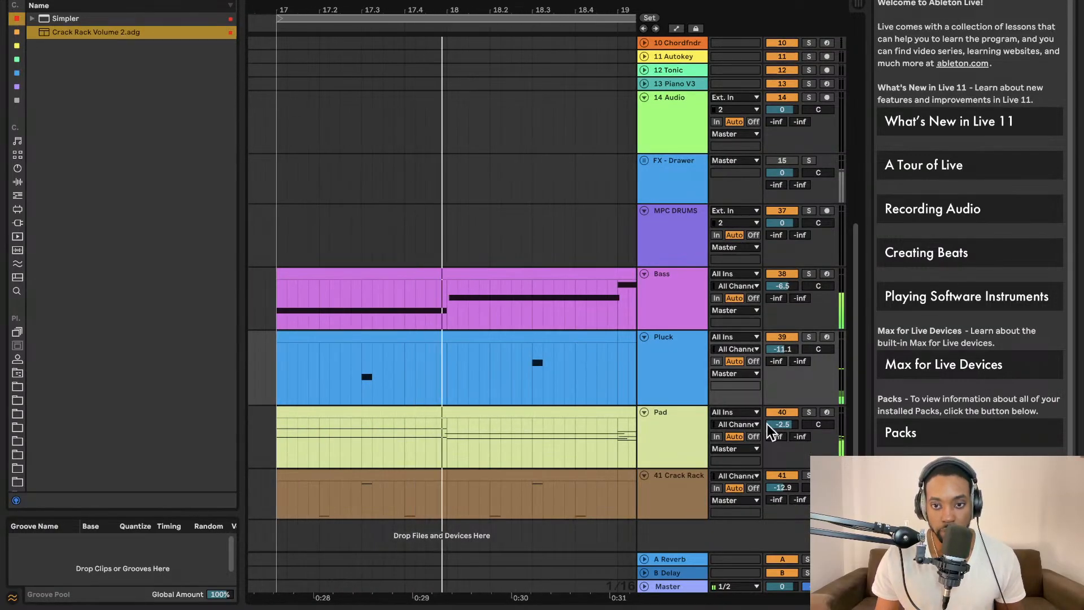
pyautogui.moveTo(788, 426); pyautogui.dragTo(789, 433)
# Add the Resonators preset Valhalla.adv after TONIC in the Pad track's device chain and set its Decay to 69.0.
pyautogui.doubleClick(675, 432)
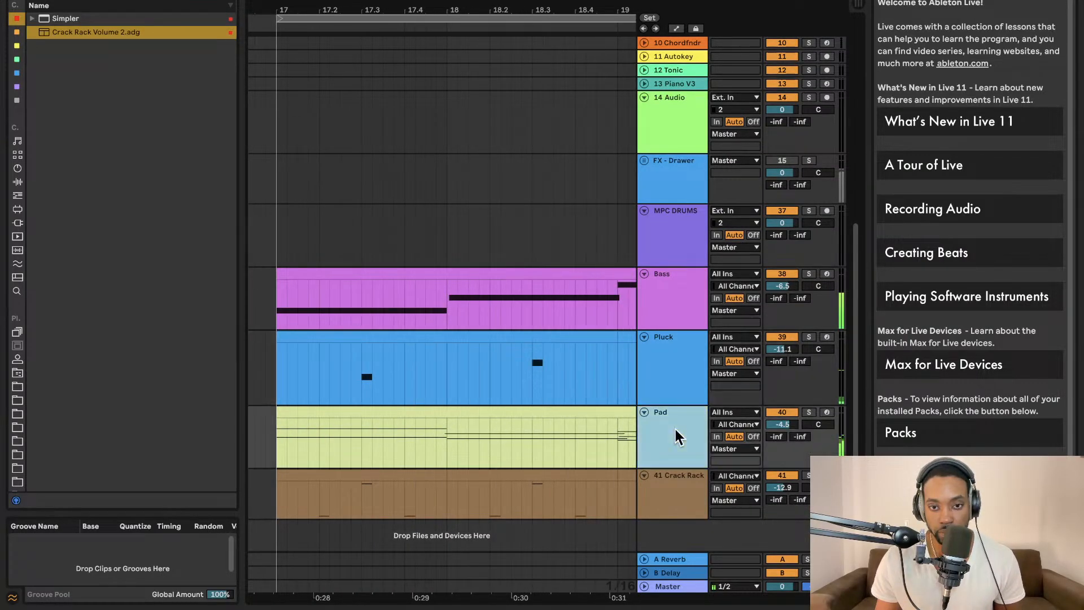
pyautogui.scroll(-3, 326, 151)
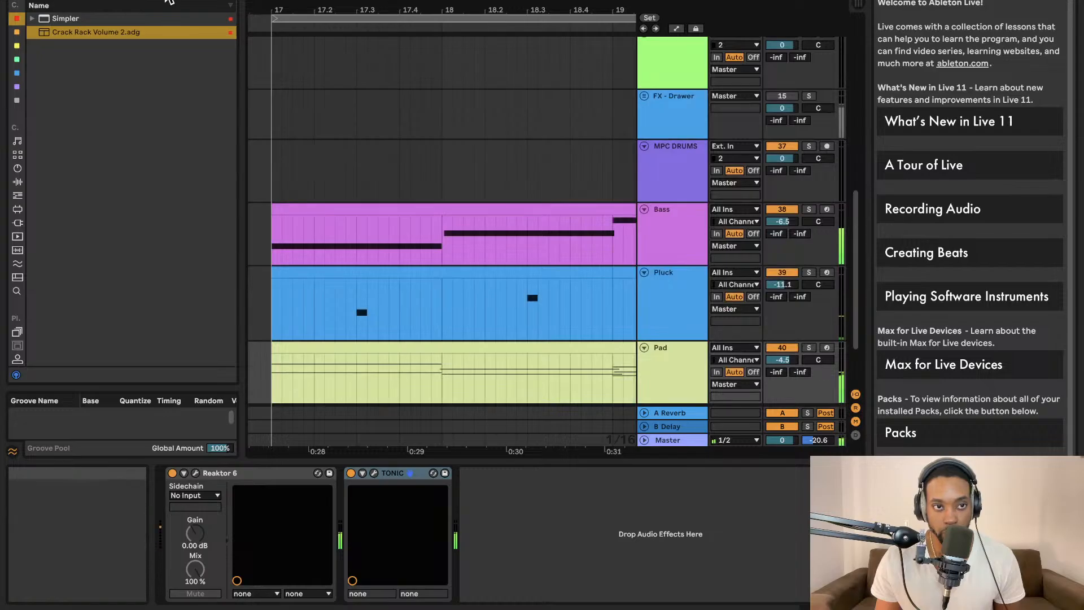
pyautogui.write('e')
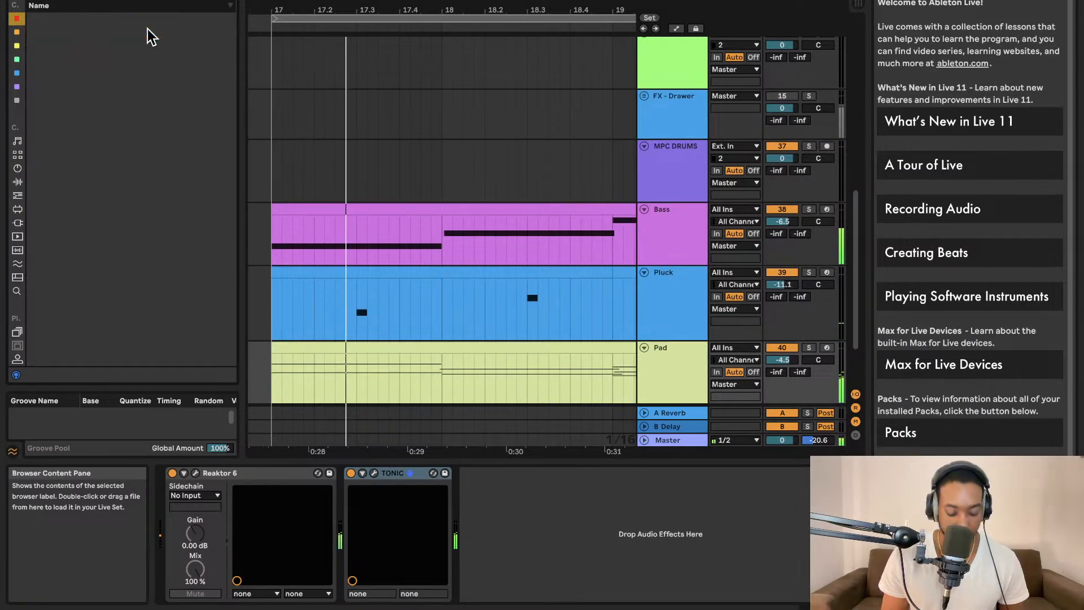
pyautogui.press('BackSpace')
pyautogui.press('BackSpace')
pyautogui.press('BackSpace')
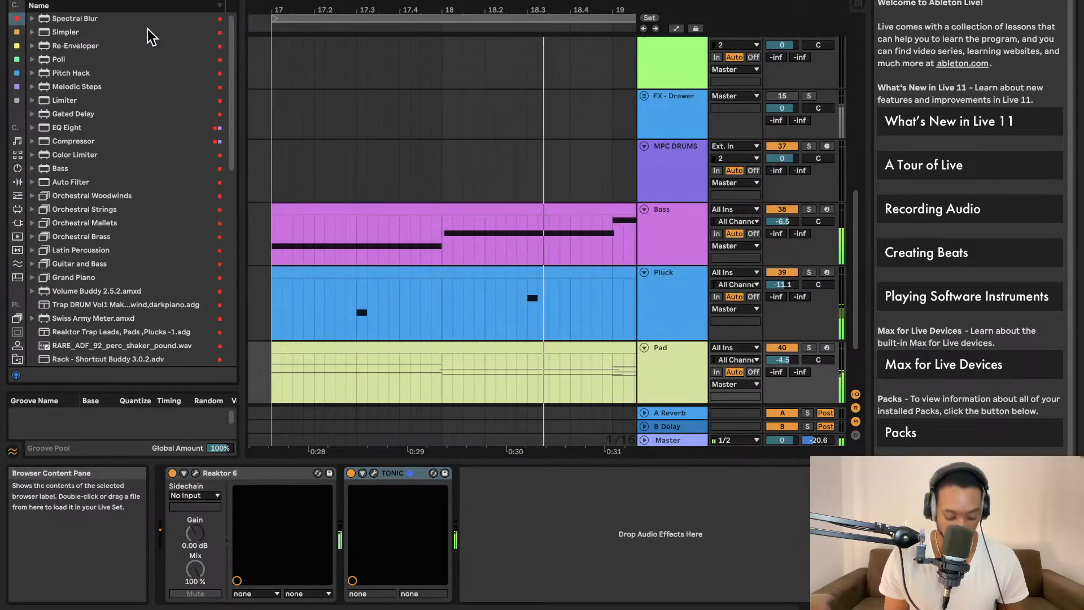
pyautogui.write('g')
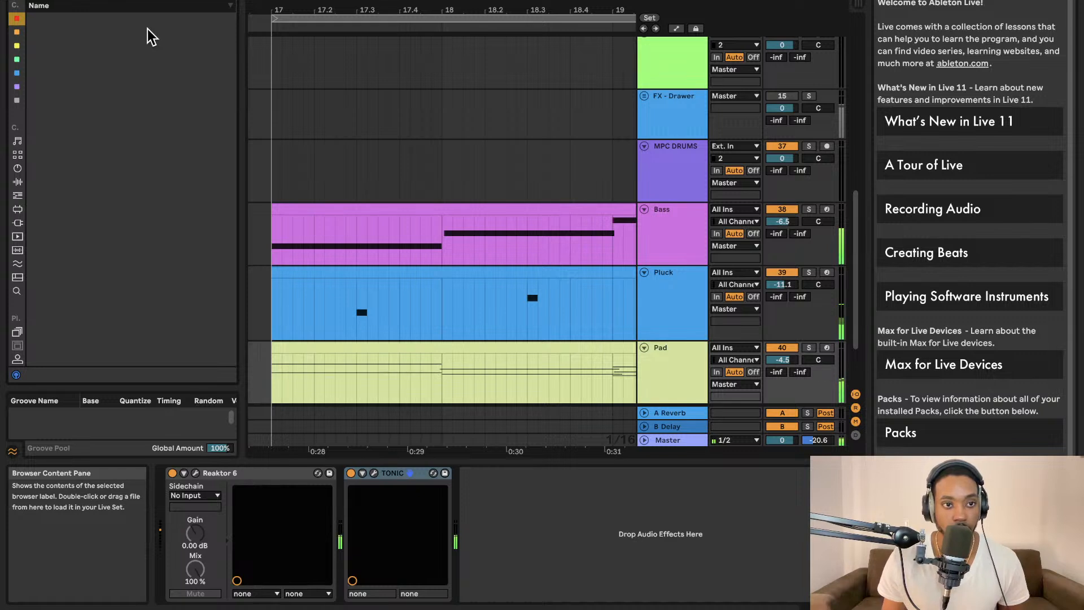
pyautogui.click(18, 171)
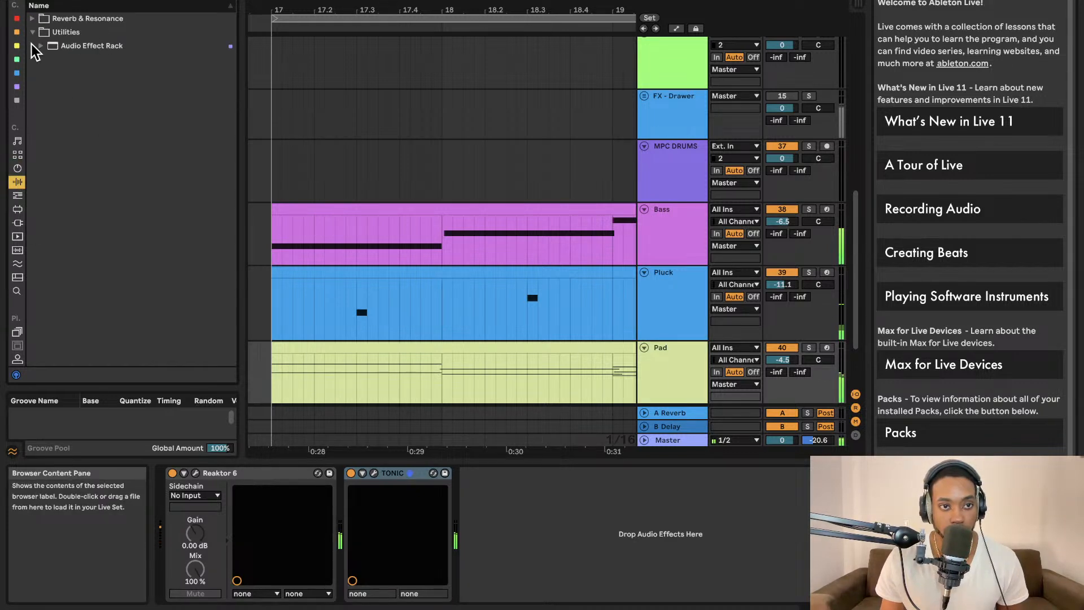
pyautogui.click(33, 21)
pyautogui.click(41, 32)
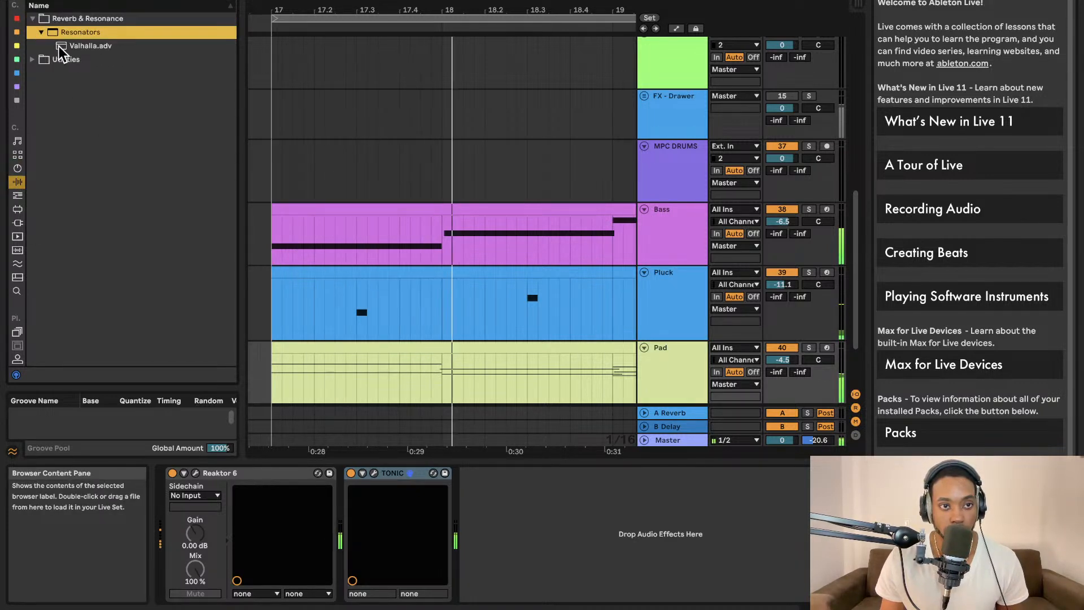
pyautogui.moveTo(60, 48); pyautogui.dragTo(547, 145)
pyautogui.moveTo(691, 296); pyautogui.dragTo(519, 537)
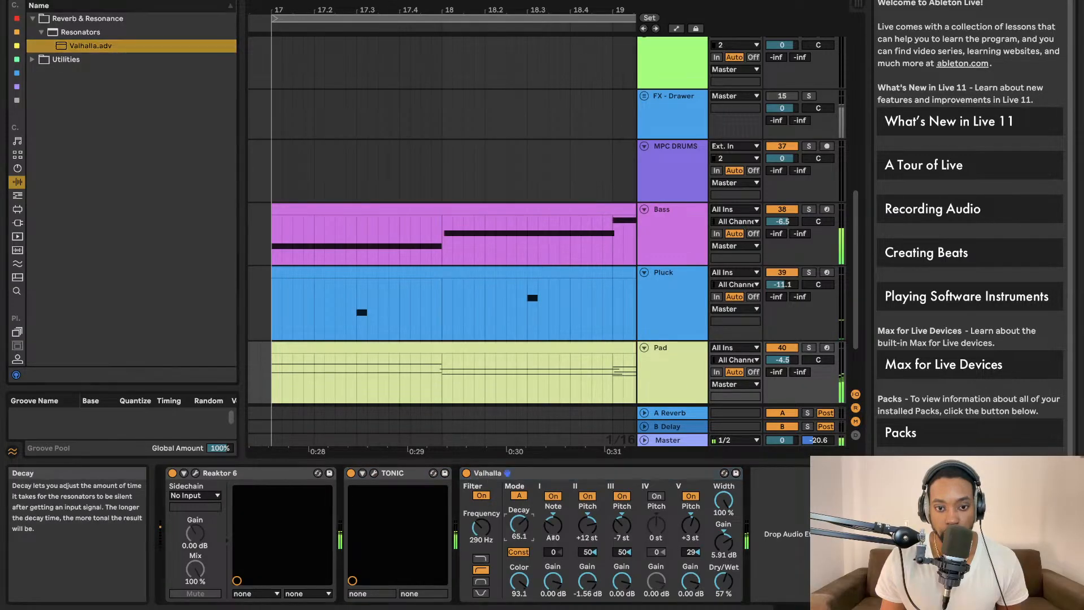
# Select the Bass track and search the devices, plug-ins and audio effects for an effect, expanding the Reverb presets.
pyautogui.scroll(-3, 547, 388)
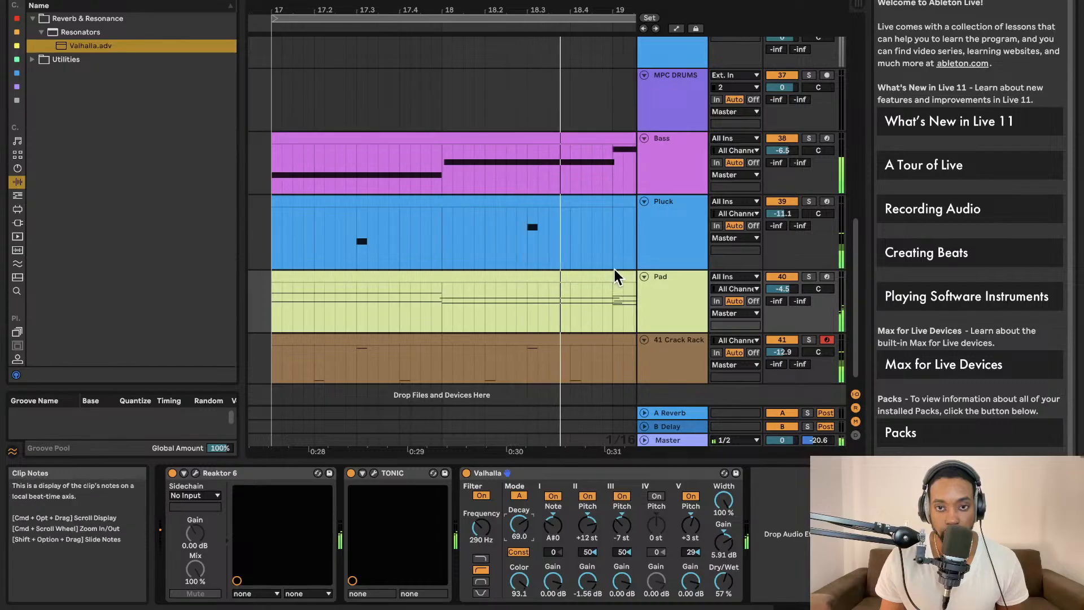
pyautogui.click(684, 174)
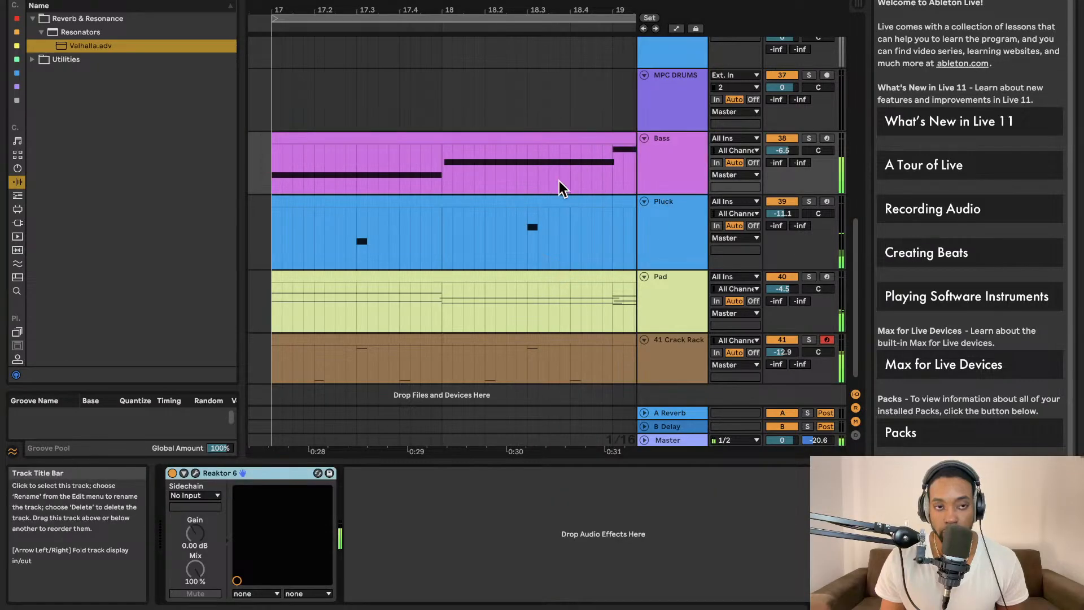
pyautogui.press('space')
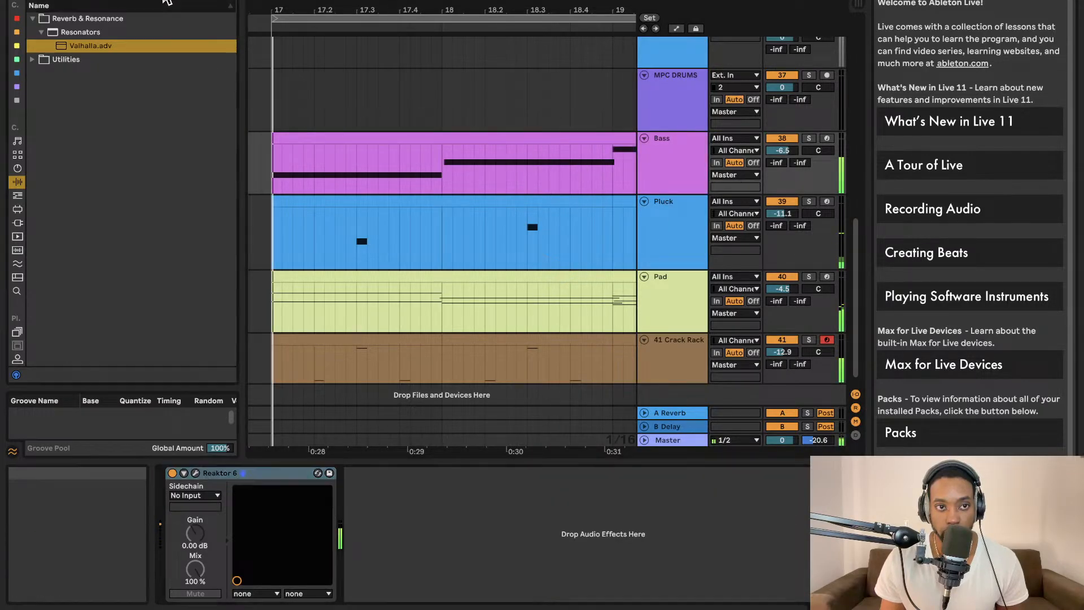
pyautogui.write('voc')
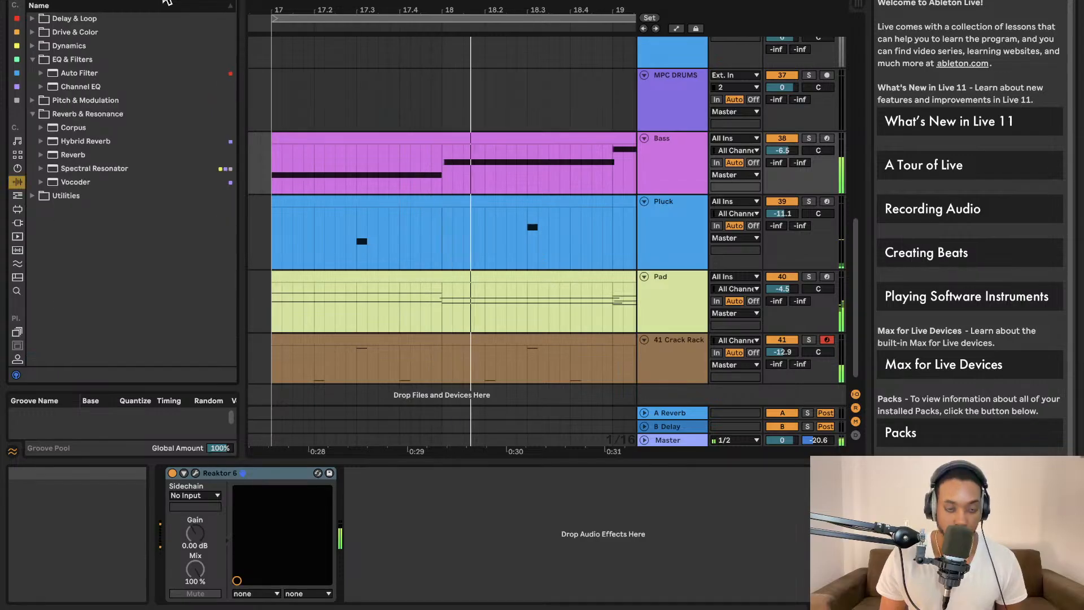
pyautogui.click(18, 210)
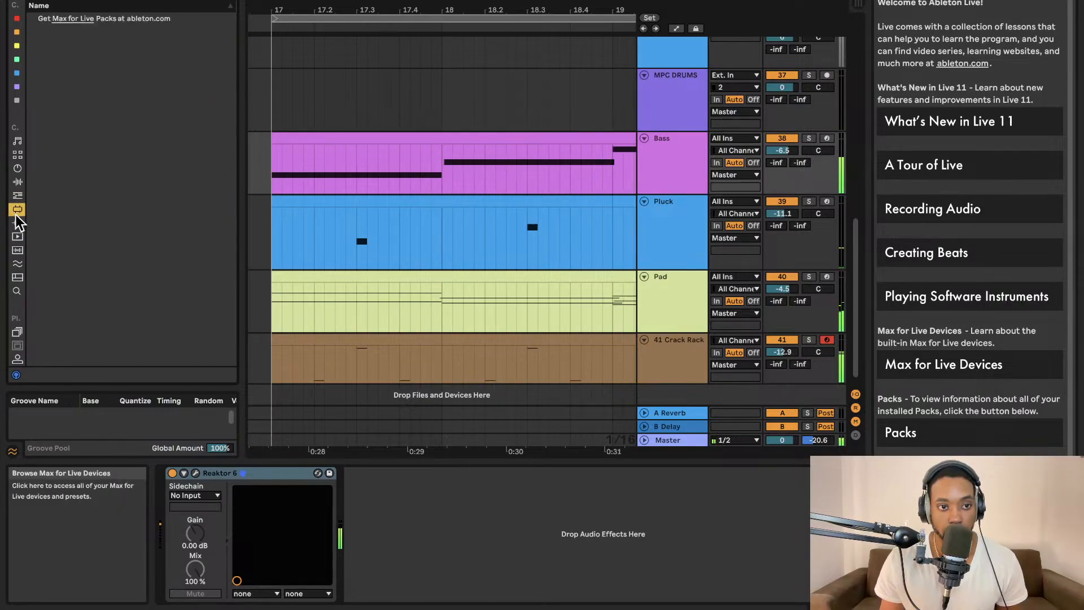
pyautogui.click(42, 32)
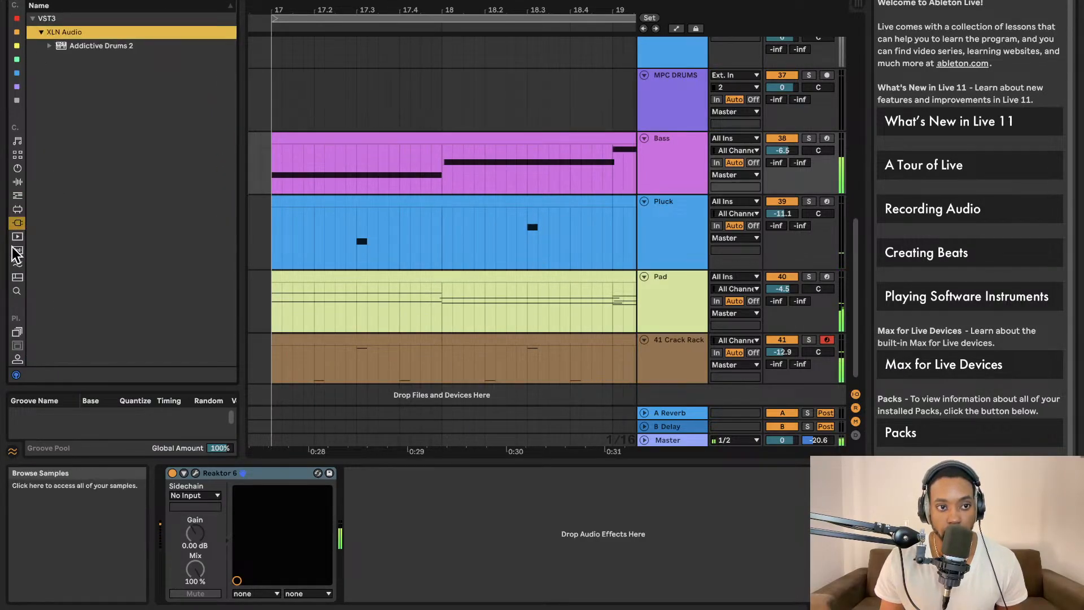
pyautogui.click(18, 182)
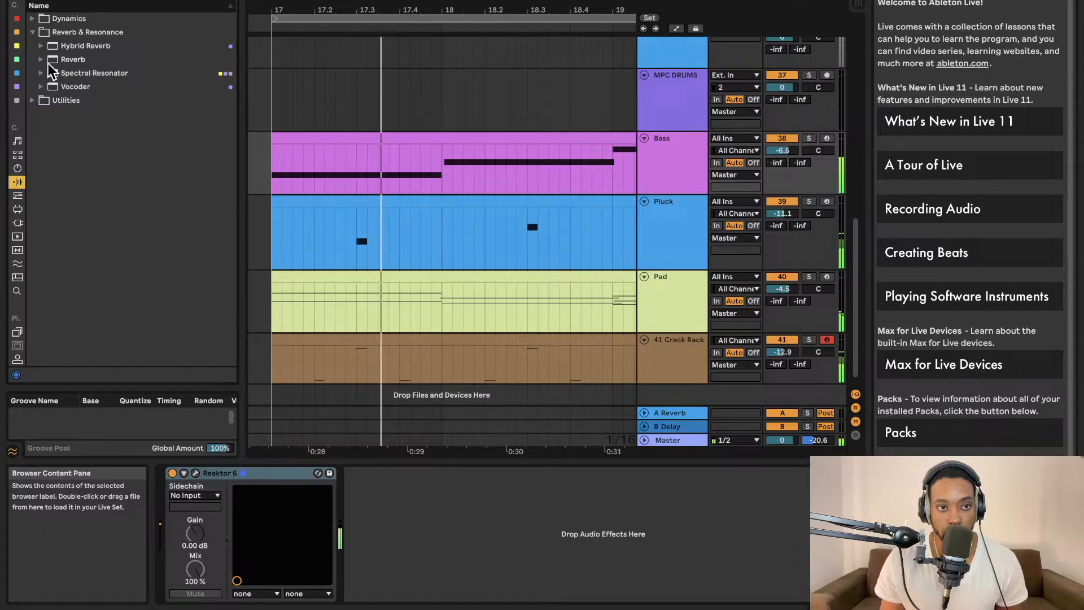
pyautogui.click(72, 62)
# Duplicate the four-bar loop section starting at bar 17 across all tracks to fill bars 21 through 24.
pyautogui.scroll(-1, 525, 226)
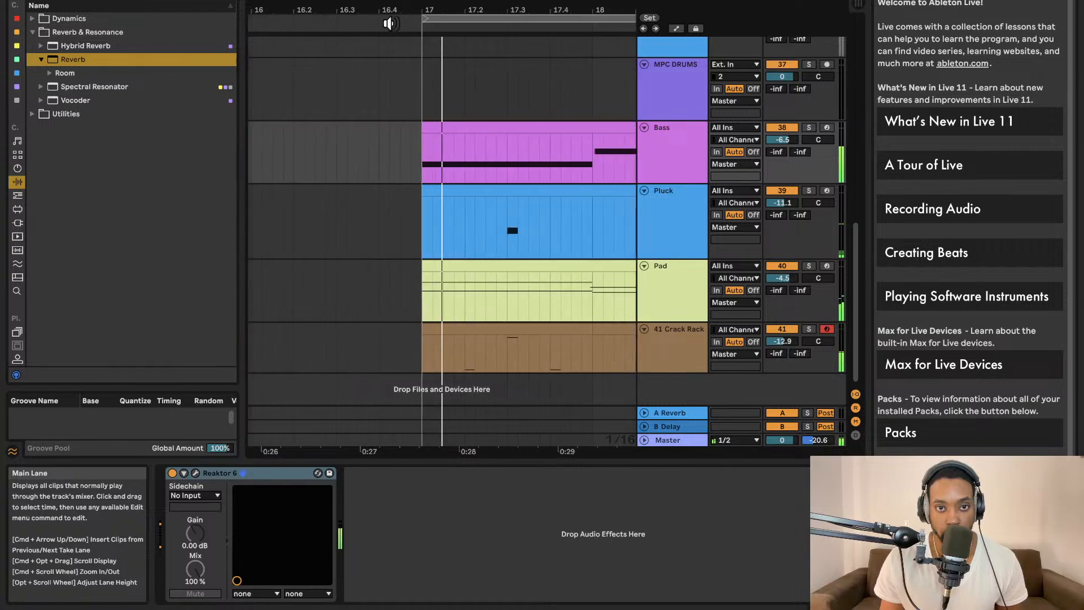
pyautogui.click(494, 17)
pyautogui.press('super+d')
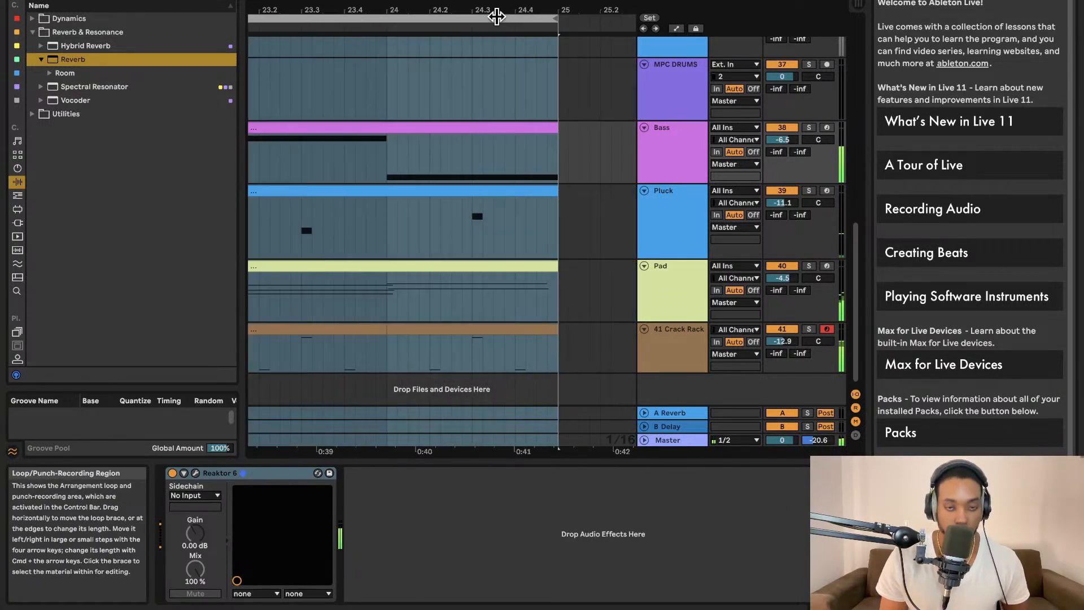
pyautogui.hscroll(-5, 493, 69)
pyautogui.hscroll(-3, 432, 62)
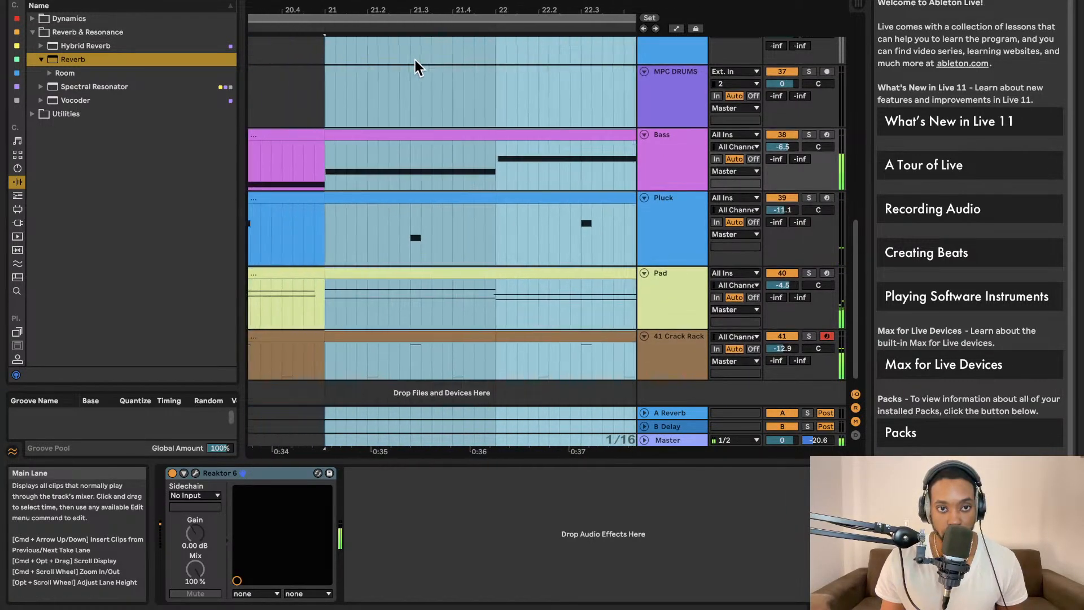
# Add a locator at bar 21 and fit the track heights to the arrangement view.
pyautogui.rightClick(358, 30)
pyautogui.click(374, 64)
pyautogui.press('h')
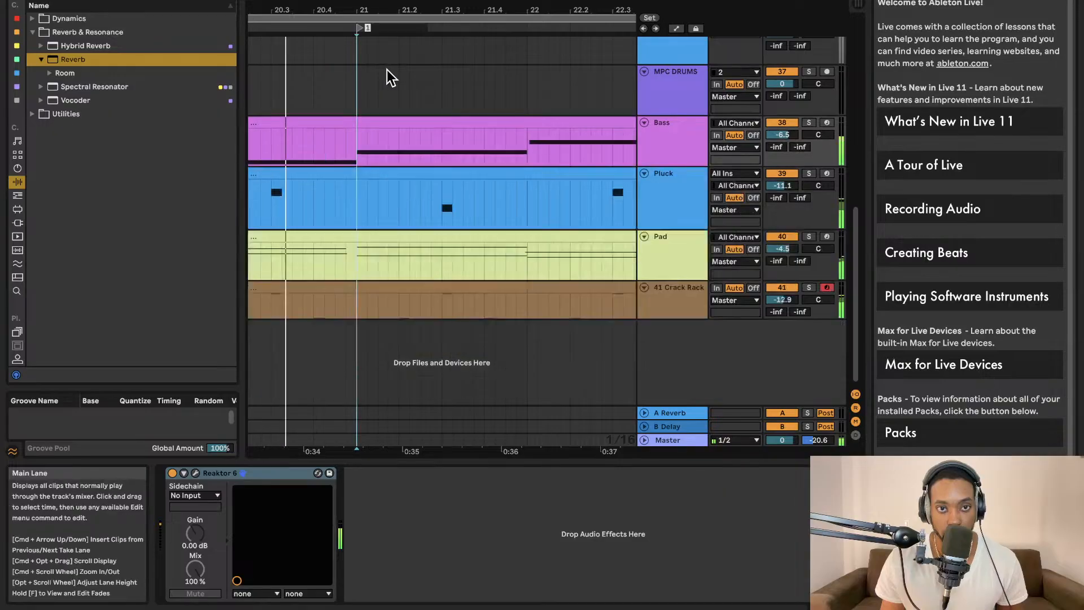
# Duplicate the eight-bar loop section from bars 17 through 24 across all tracks to bars 25 through 32.
pyautogui.scroll(-5, 389, 73)
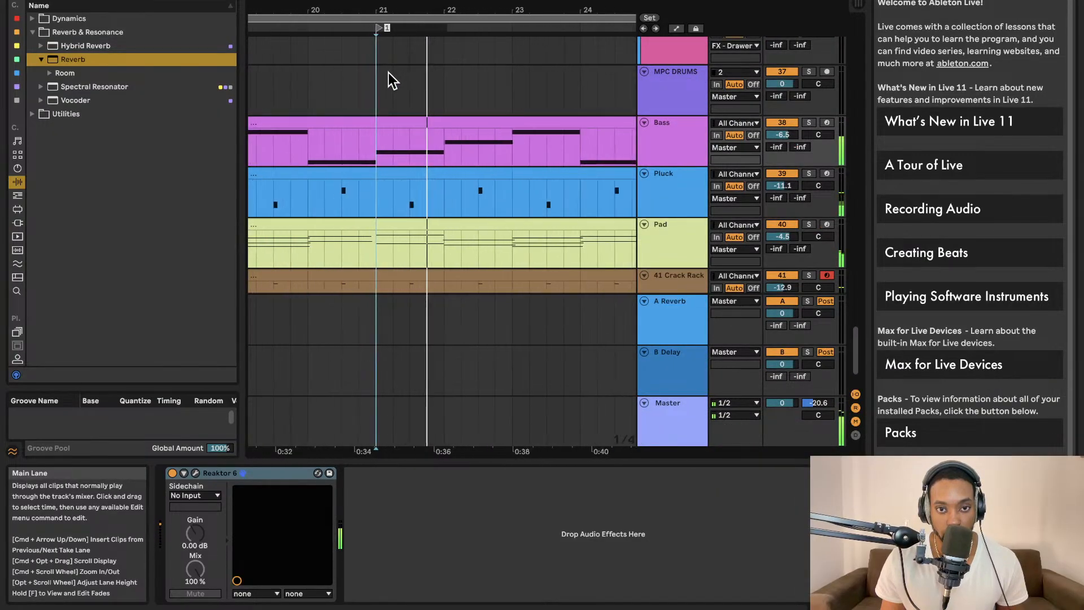
pyautogui.scroll(-2, 388, 73)
pyautogui.click(384, 17)
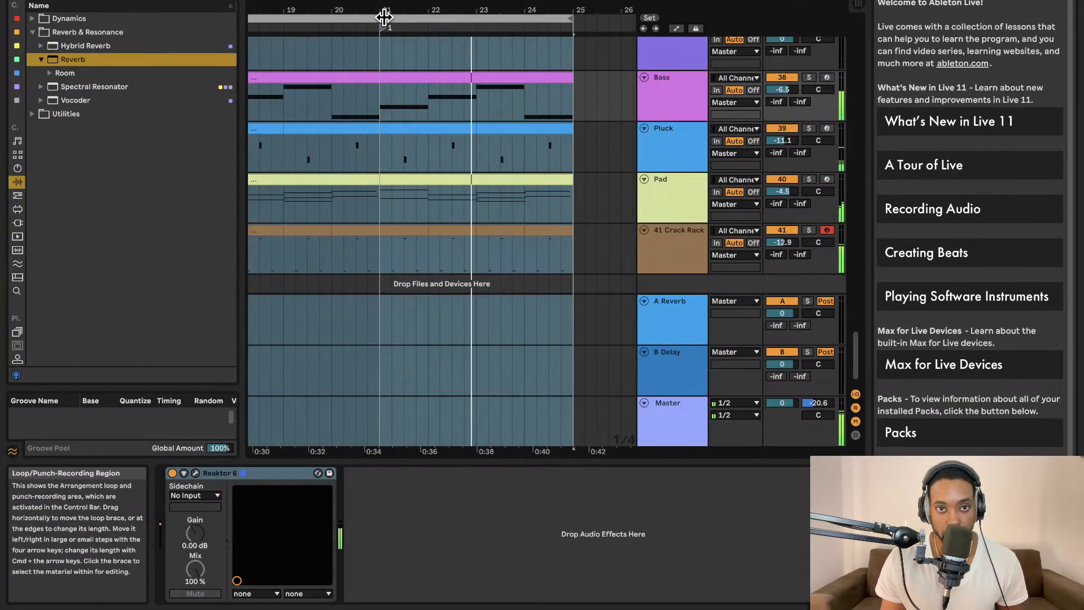
pyautogui.scroll(-1, 383, 17)
pyautogui.scroll(-5, 393, 57)
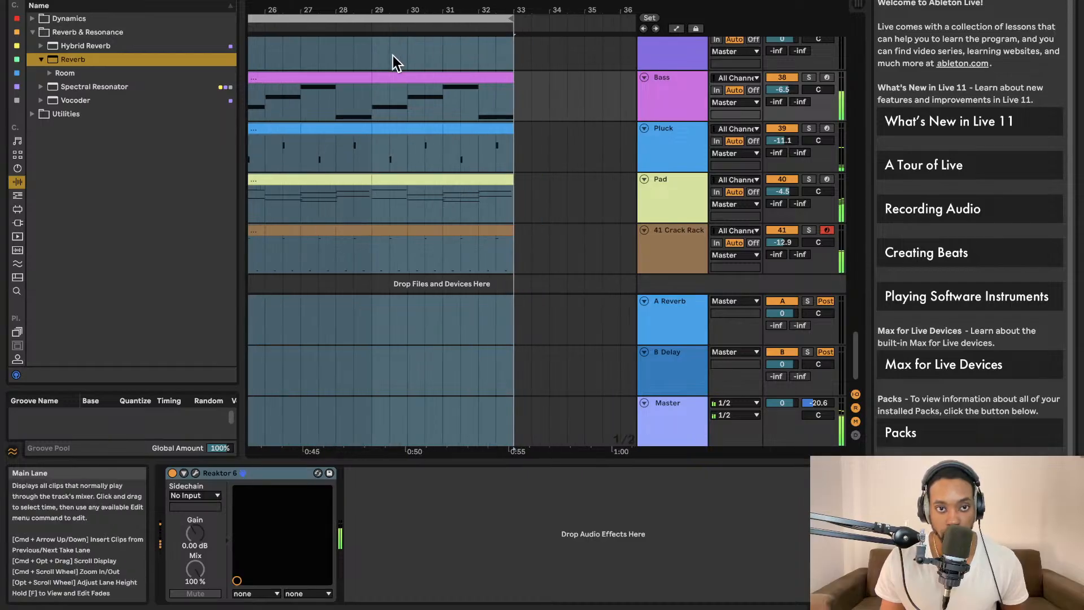
pyautogui.press('super+shift+d')
# Add a second locator at bar 25 of the arrangement.
pyautogui.hscroll(-1, 391, 55)
pyautogui.rightClick(360, 27)
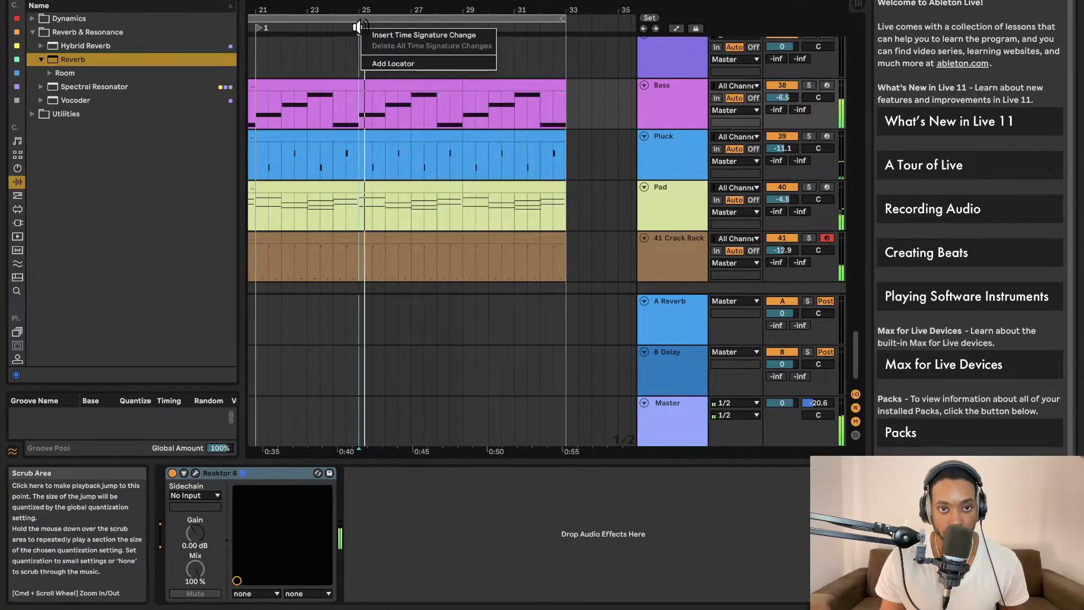
pyautogui.click(375, 64)
pyautogui.scroll(1, 419, 58)
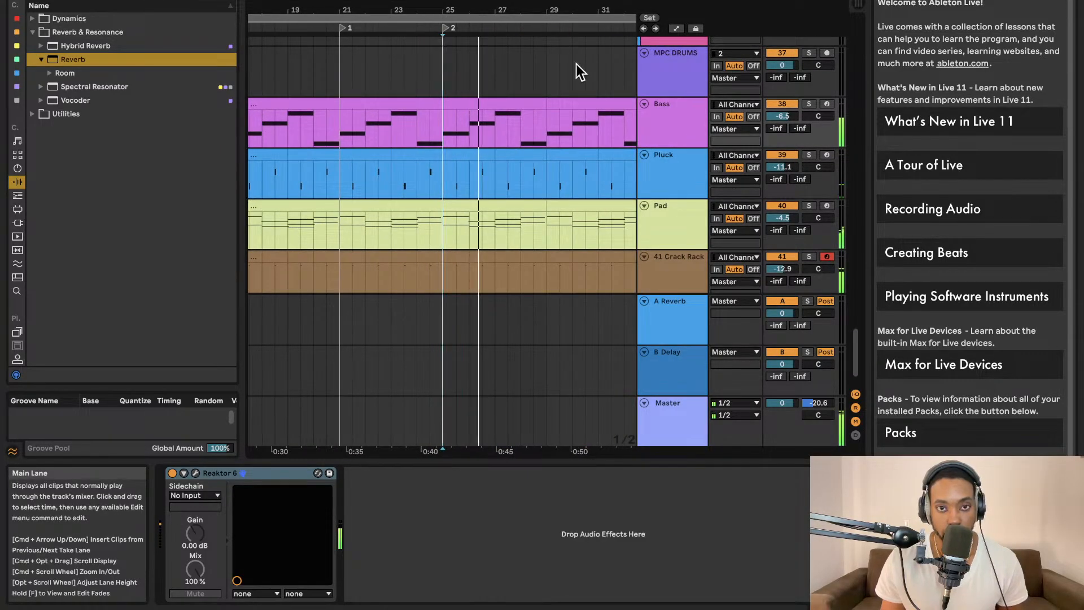
pyautogui.hscroll(-3, 423, 73)
pyautogui.hscroll(-4, 462, 68)
pyautogui.hscroll(2, 461, 68)
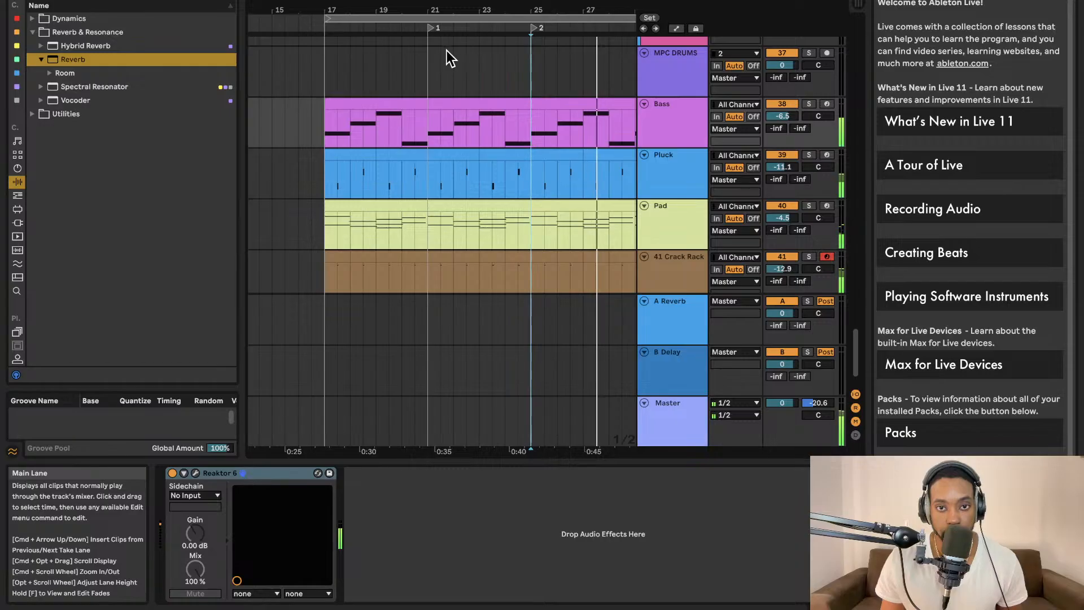
pyautogui.hscroll(3, 463, 125)
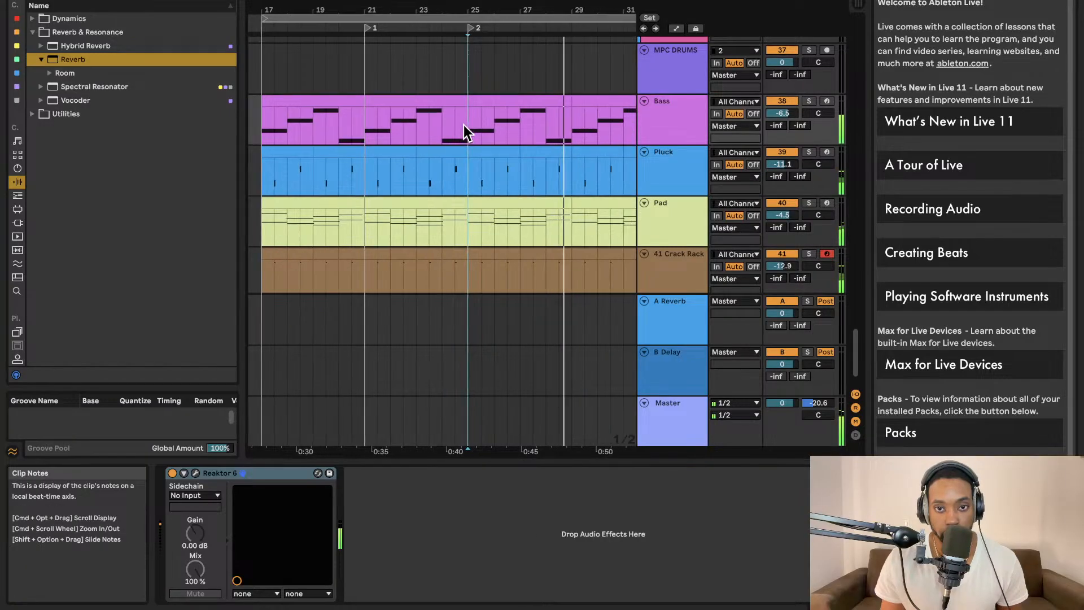
pyautogui.scroll(-1, 463, 125)
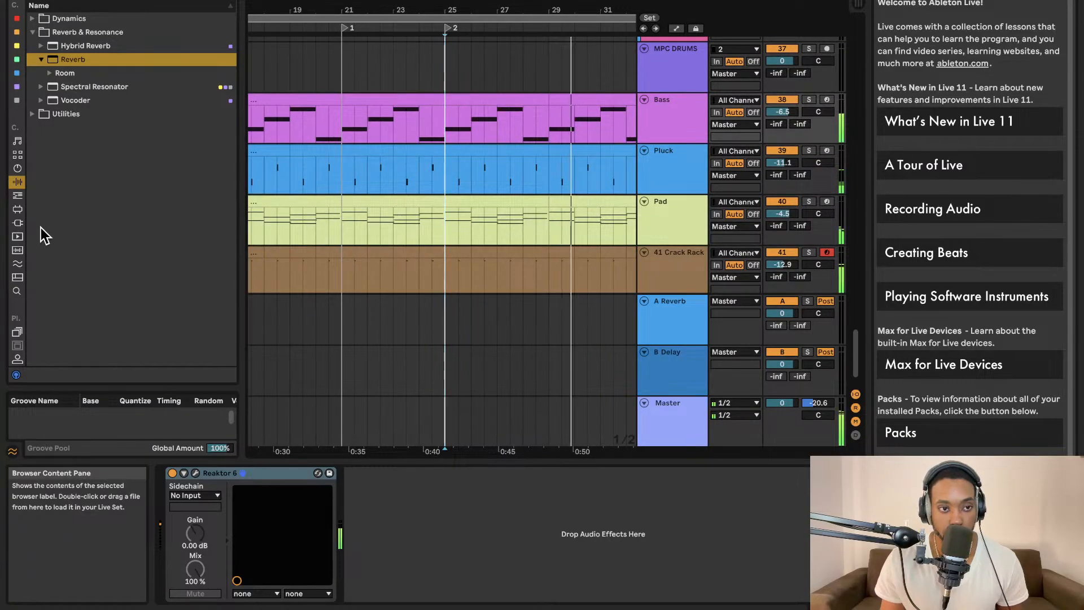
# Add the Spectral Blur effect to the Crack Rack track and duplicate the whole track.
pyautogui.click(18, 223)
pyautogui.click(16, 18)
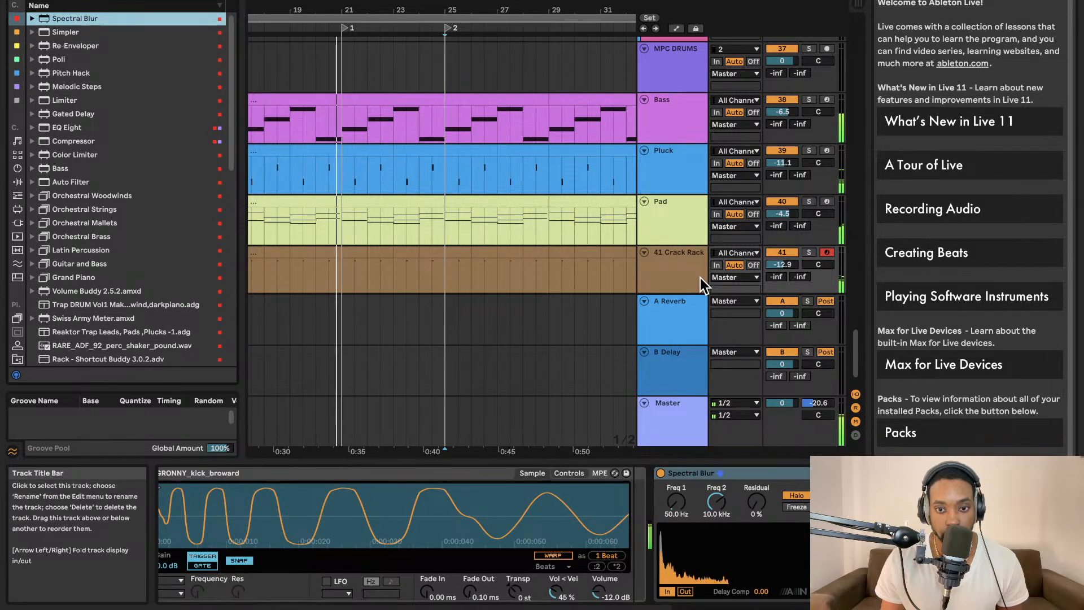
pyautogui.click(687, 279)
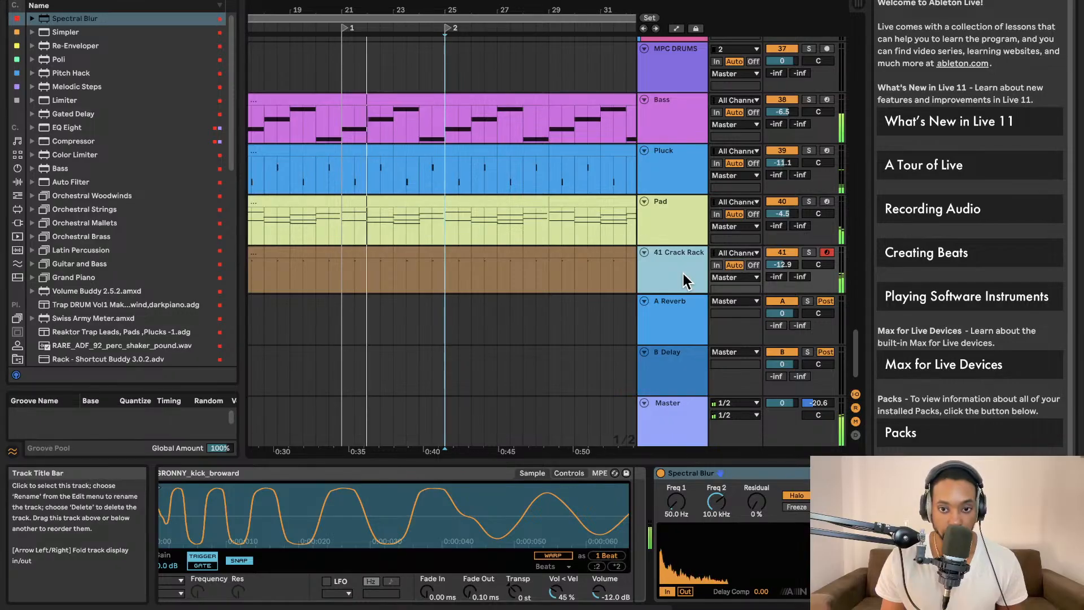
pyautogui.press('super+d')
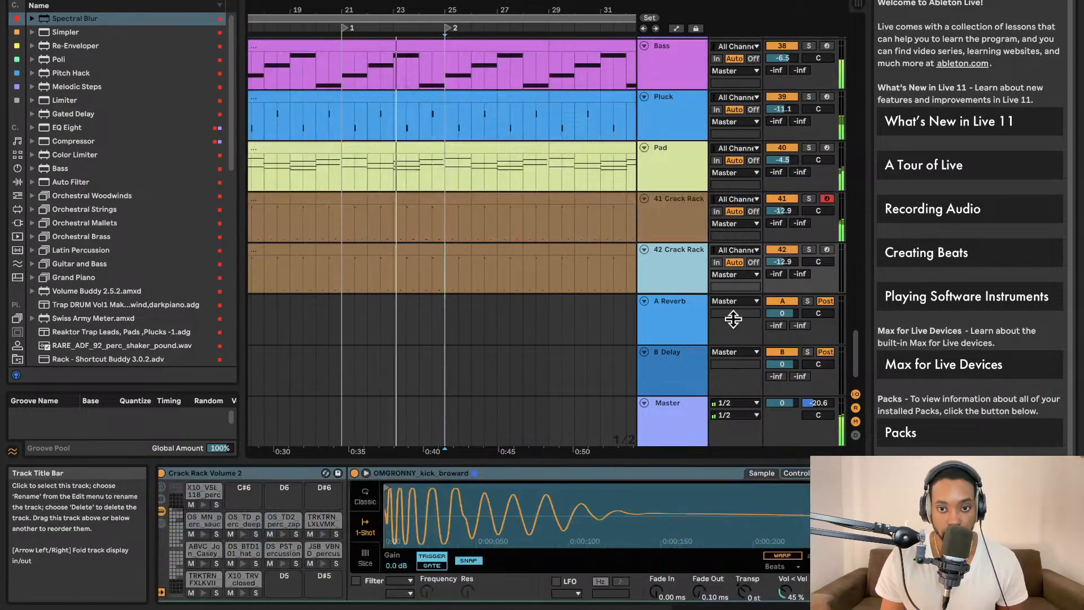
# Set the original Crack Rack track's volume to -51.5 and remove Spectral Blur from the duplicated Crack Rack track.
pyautogui.moveTo(782, 211); pyautogui.dragTo(783, 226)
pyautogui.click(716, 484)
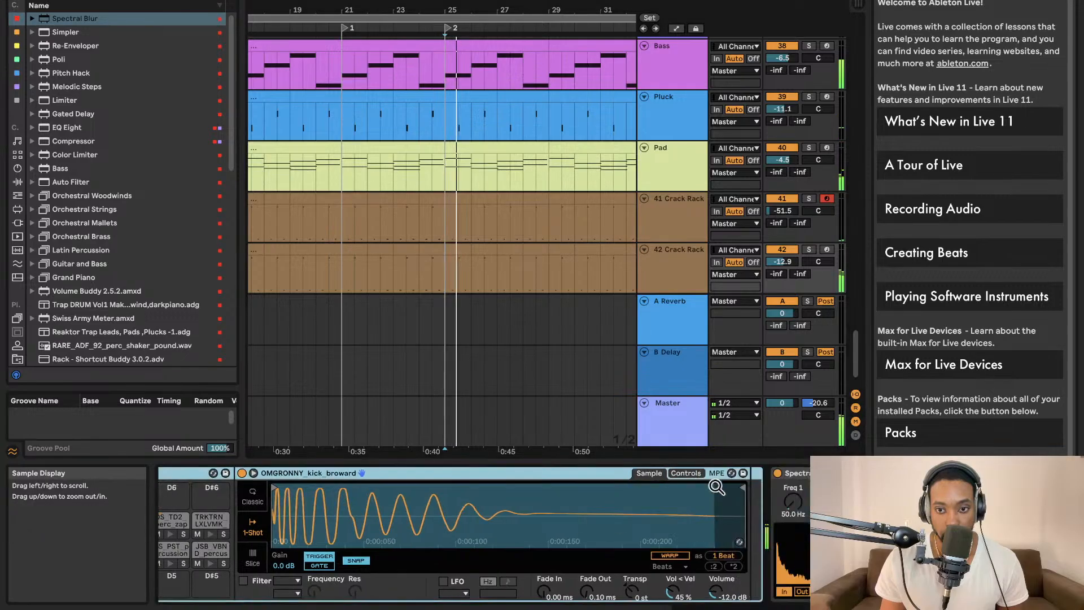
pyautogui.click(594, 473)
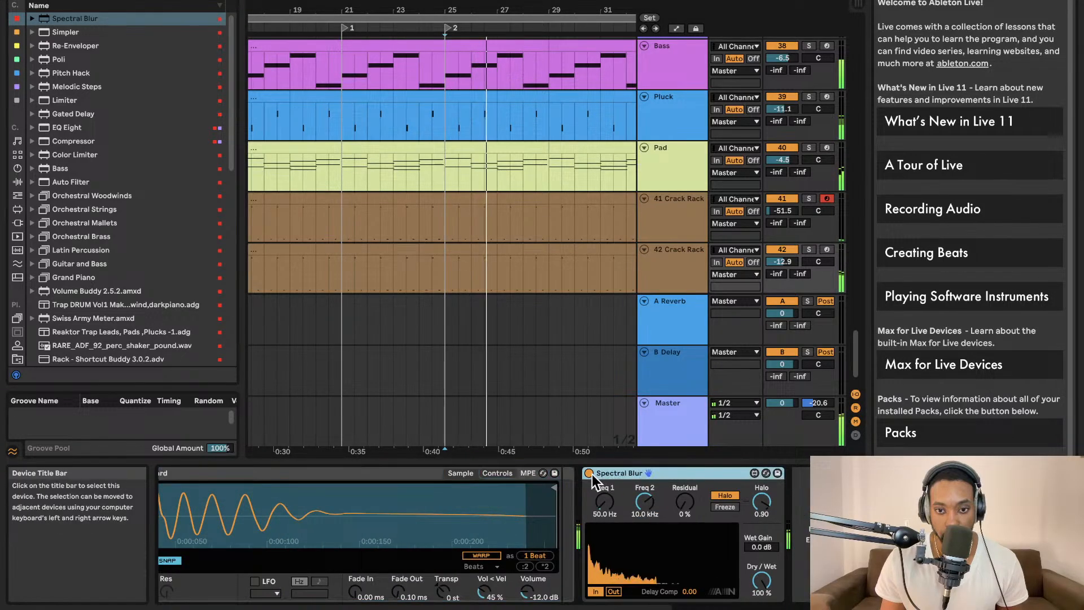
pyautogui.click(590, 473)
pyautogui.press('Delete')
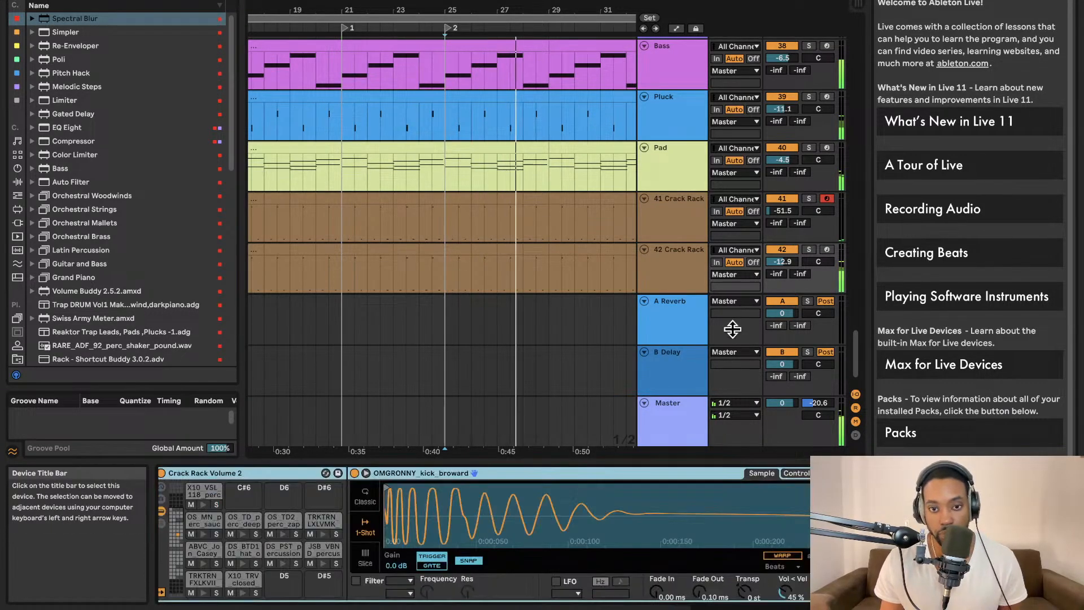
# Move the duplicated Crack Rack track without Spectral Blur above the original Crack Rack track.
pyautogui.moveTo(783, 261); pyautogui.dragTo(782, 259)
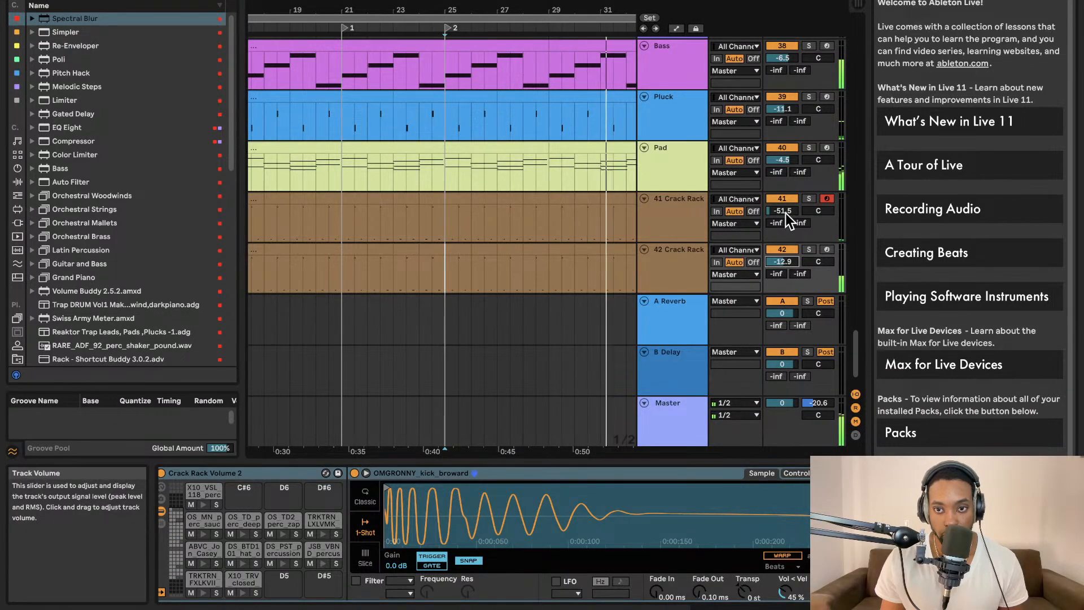
pyautogui.click(668, 270)
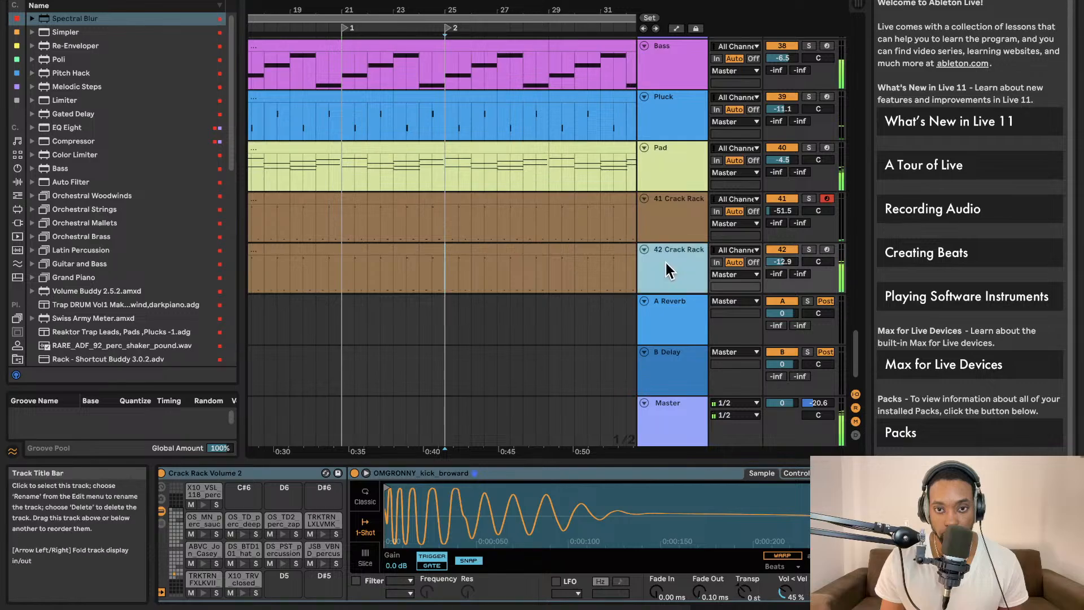
pyautogui.moveTo(668, 270); pyautogui.dragTo(668, 212)
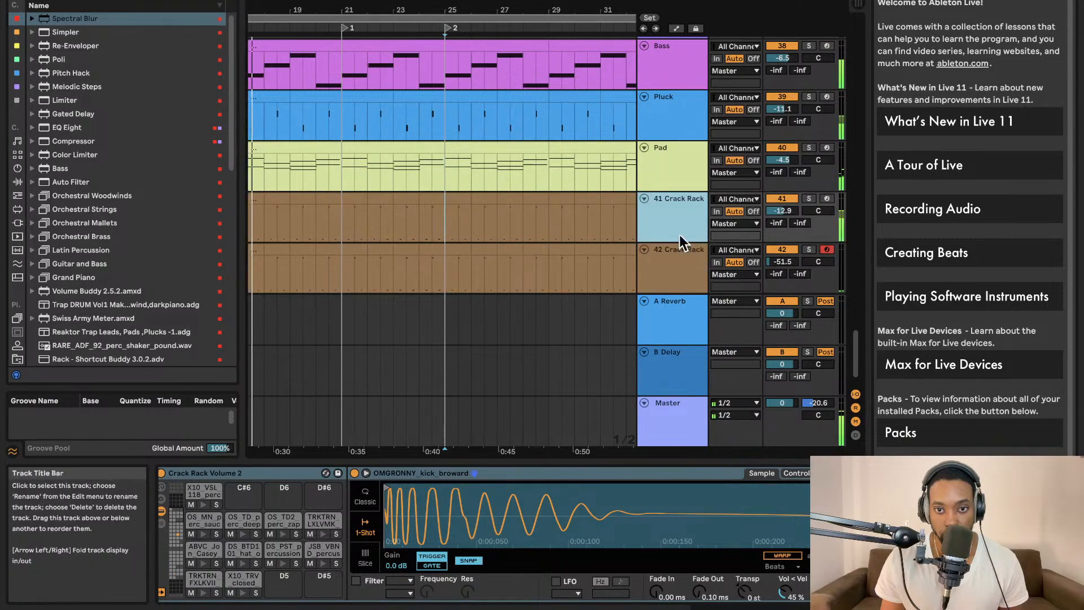
# Group the two Crack Rack tracks and name the group Drums.
pyautogui.rightClick(673, 223)
pyautogui.click(671, 221)
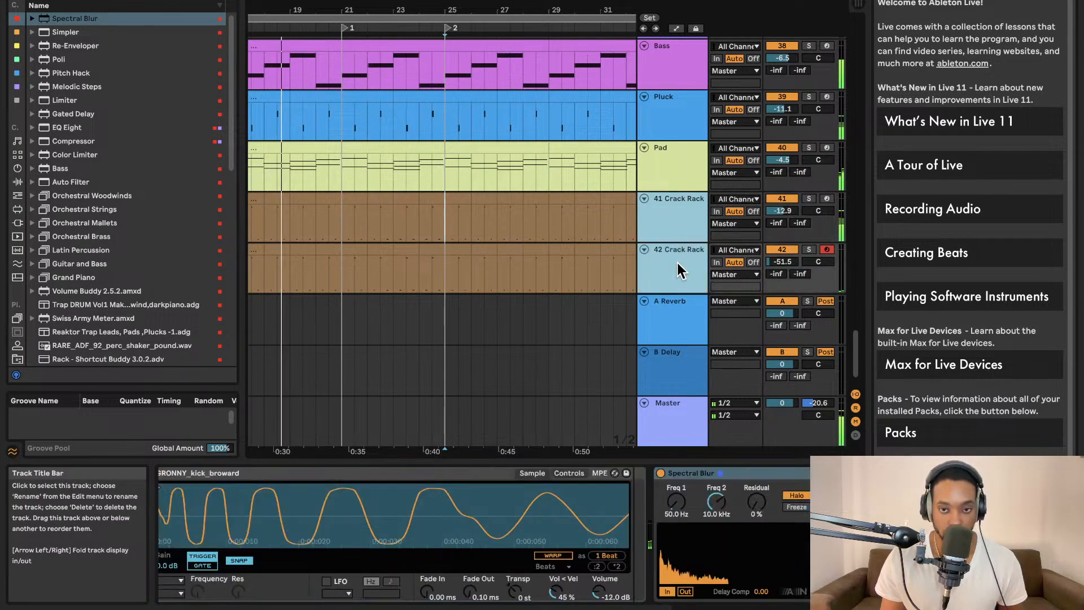
pyautogui.keyDown('shift'); pyautogui.click(678, 265); pyautogui.keyUp('shift')
pyautogui.hotkey('ctrl', 'g')
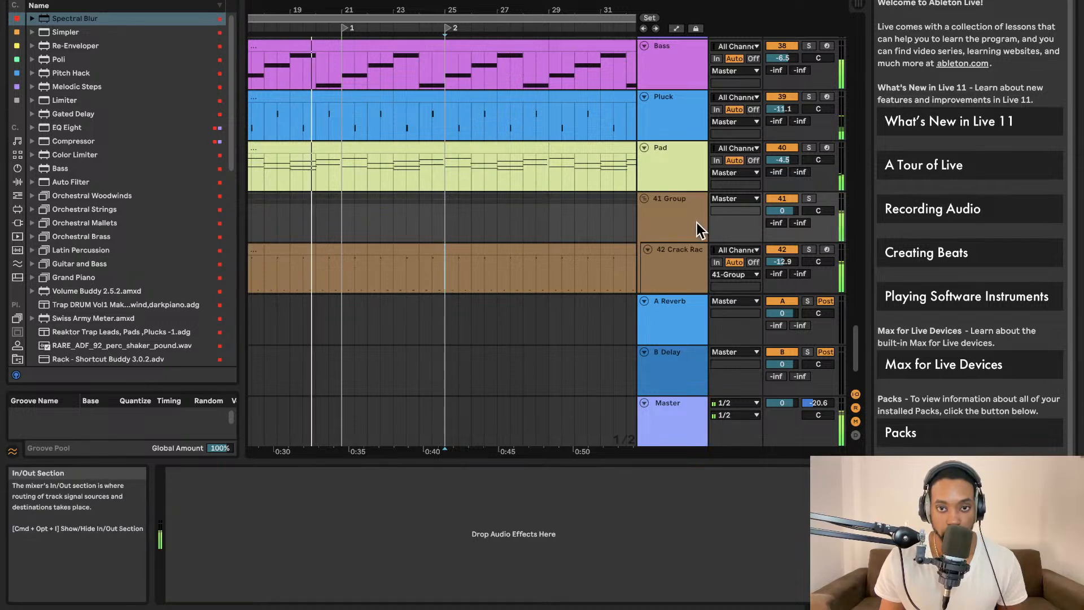
pyautogui.write('Drums')
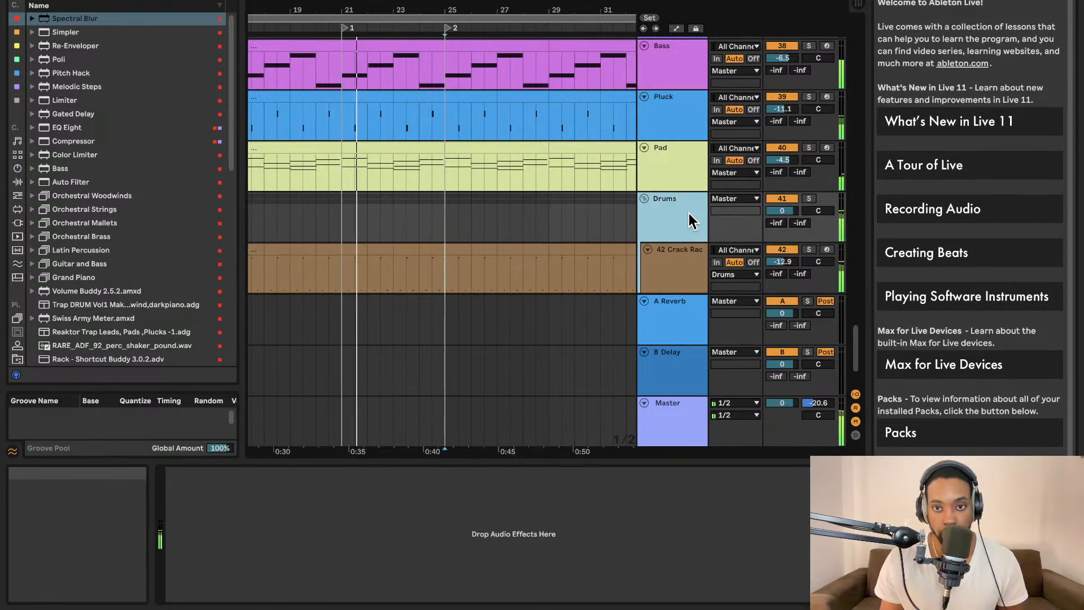
# Change the Drums group track's color to light green.
pyautogui.click(677, 272)
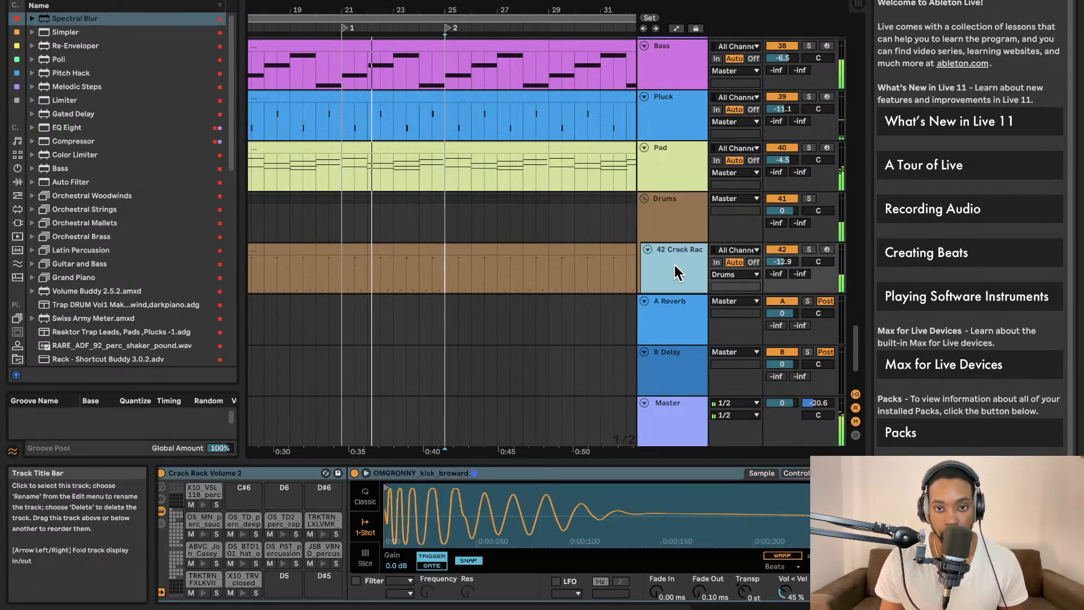
pyautogui.hotkey('ctrl', 'd')
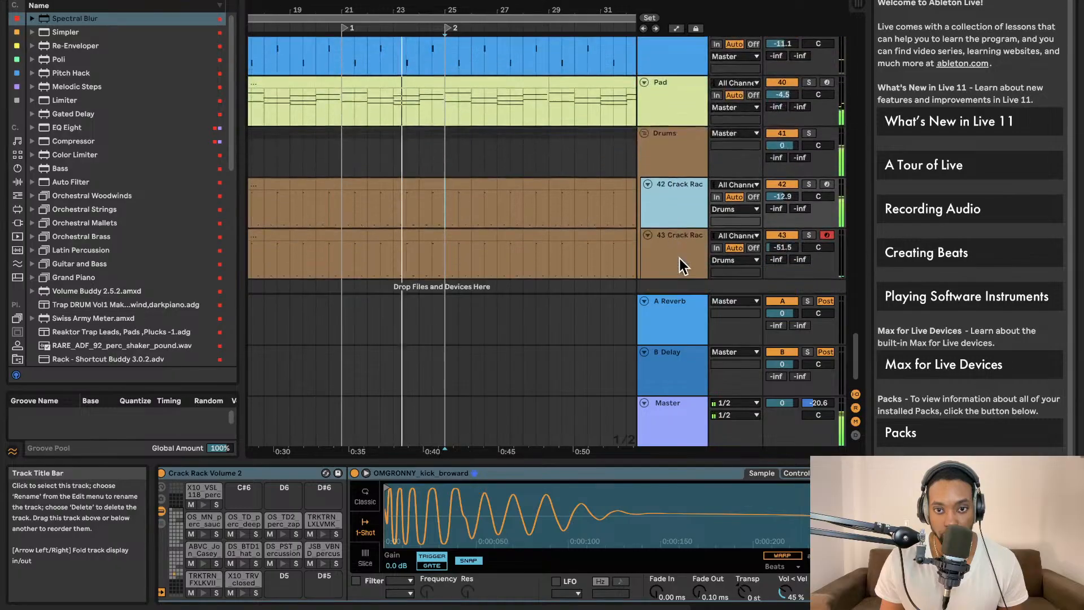
pyautogui.rightClick(675, 131)
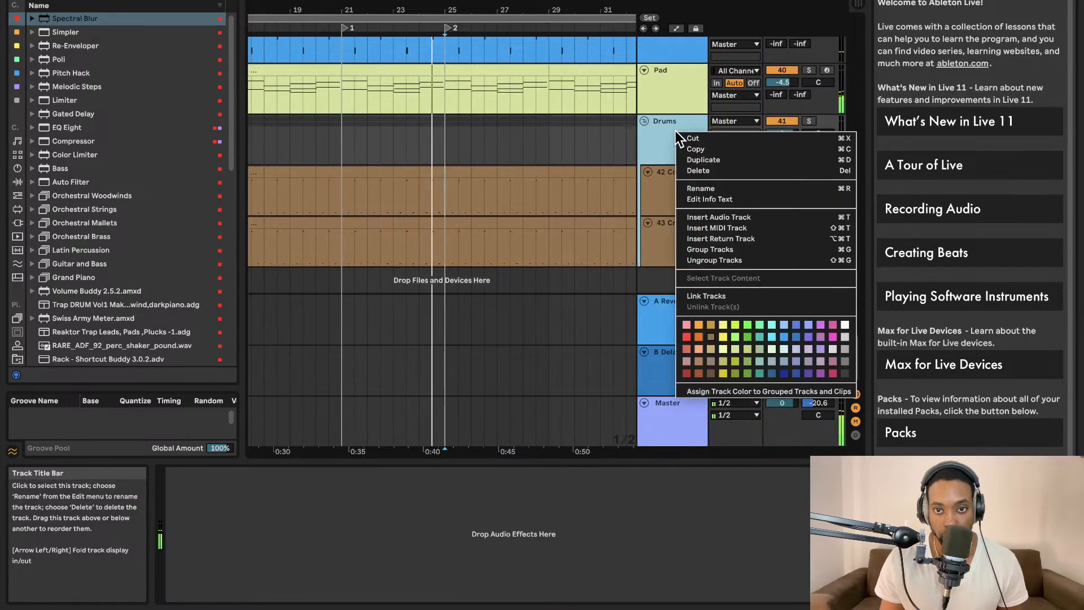
pyautogui.click(760, 331)
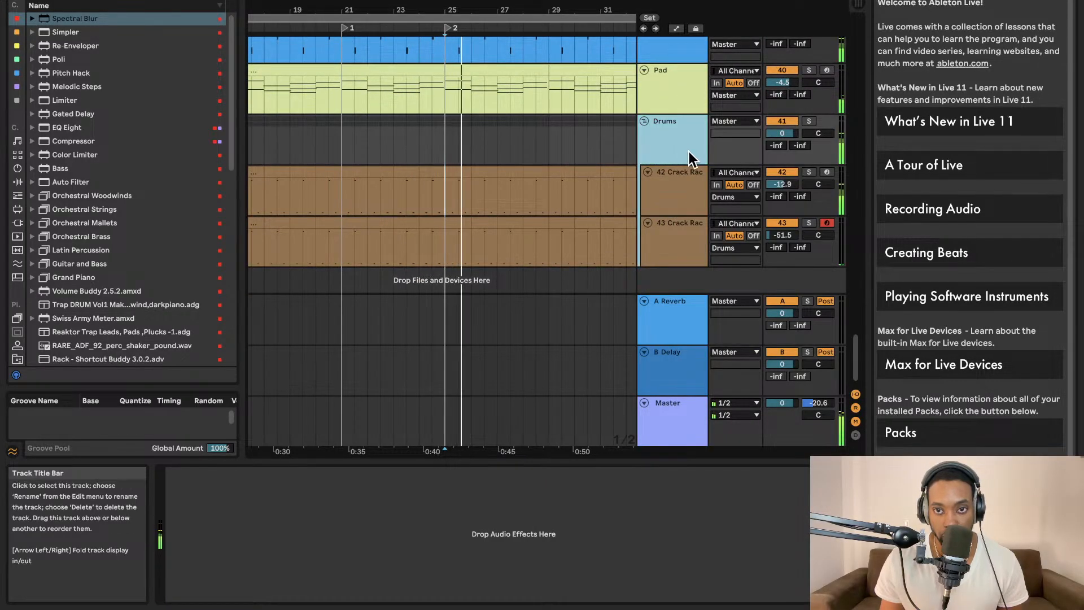
# Play the arrangement from the start of the clips at bar 17.
pyautogui.scroll(3, 687, 151)
pyautogui.scroll(3, 688, 153)
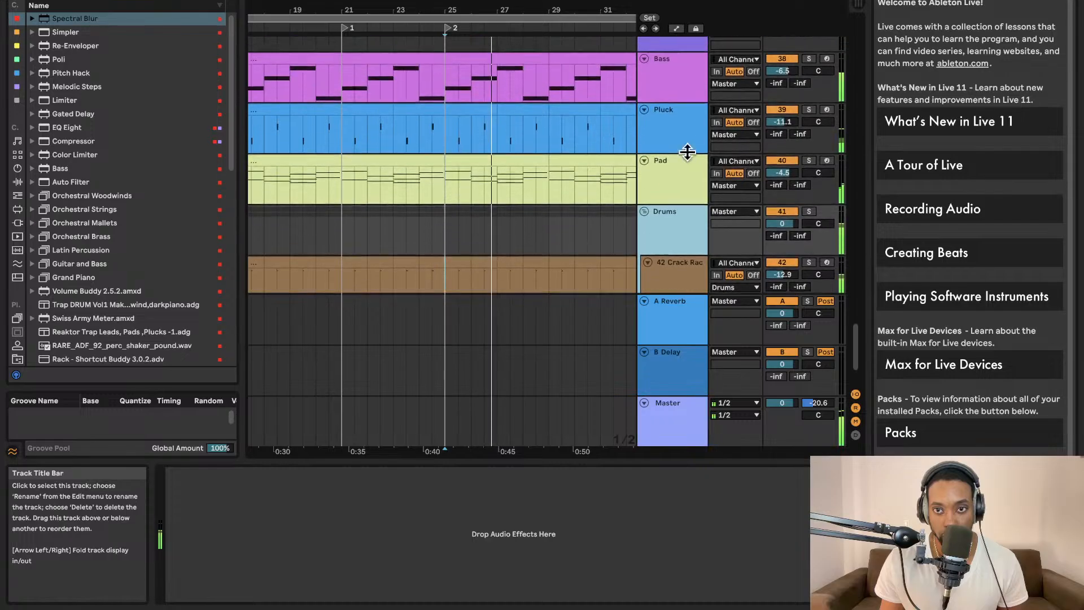
pyautogui.scroll(-6, 692, 161)
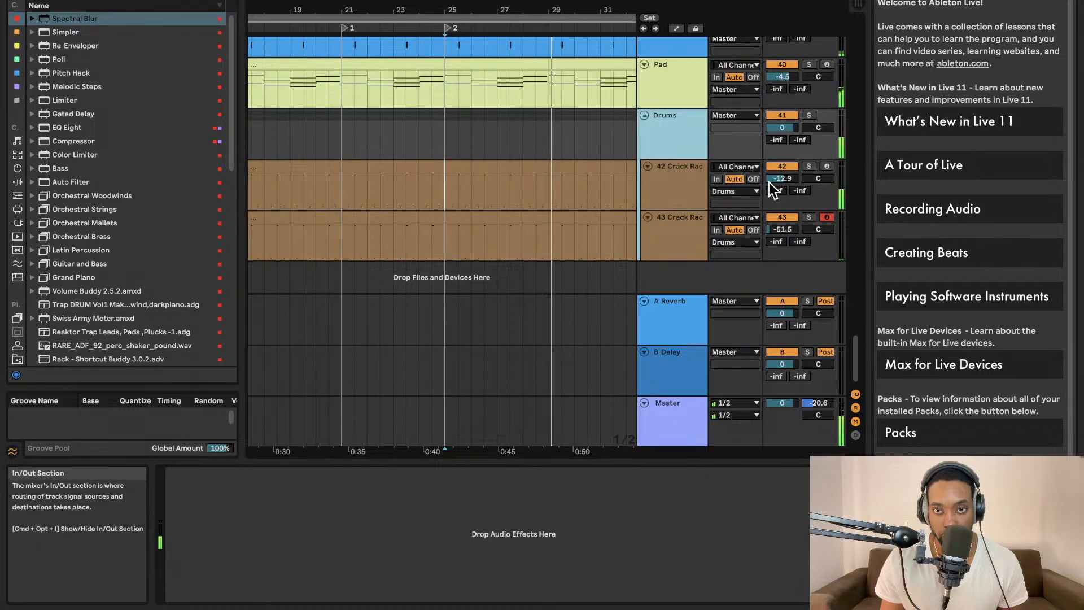
pyautogui.scroll(8, 661, 175)
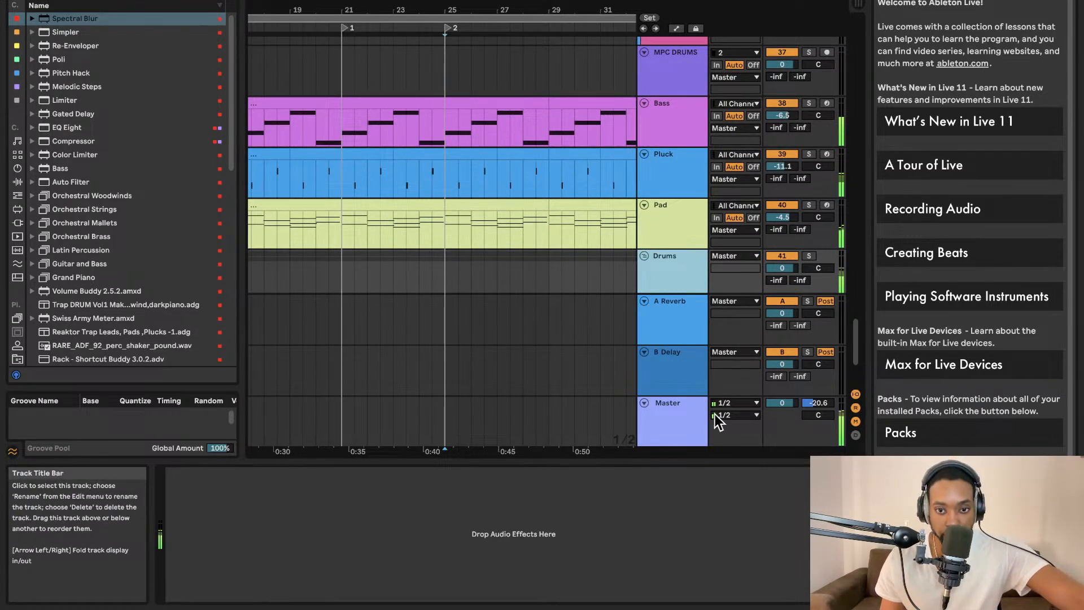
pyautogui.scroll(-5, 623, 261)
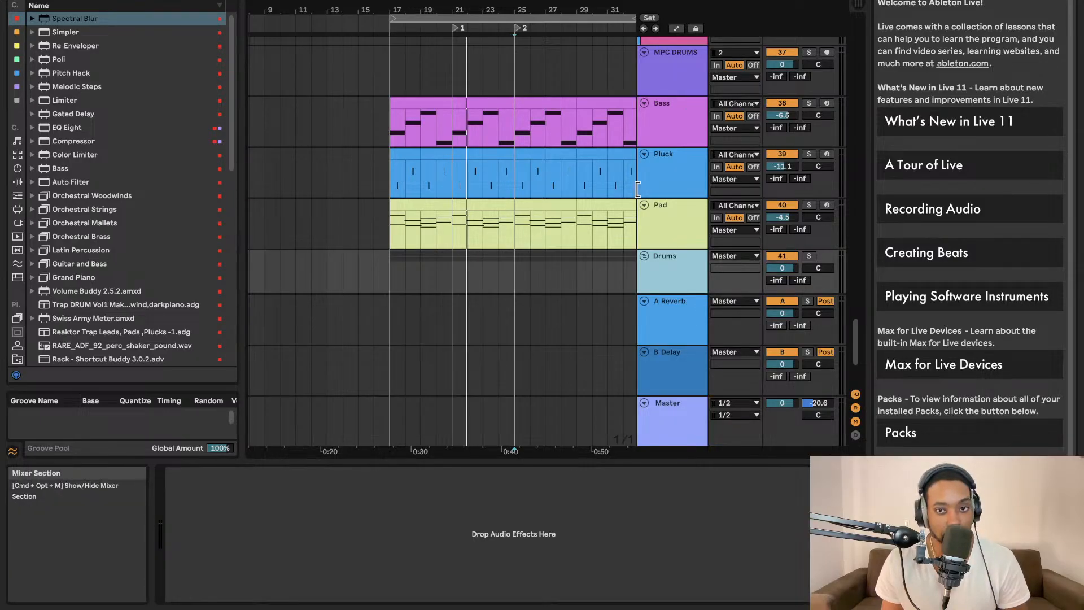
pyautogui.click(395, 46)
pyautogui.press('space')
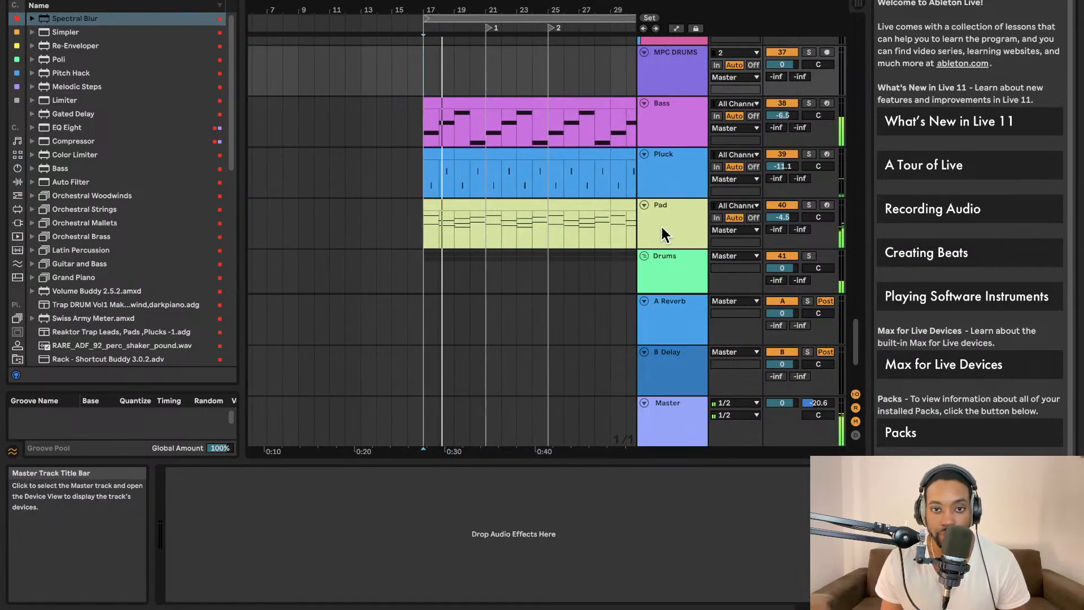
# Examine the Reaktor 6 patches of the Bass, Pluck and Pad tracks, closing each plug-in window after viewing it.
pyautogui.scroll(-1, 673, 155)
pyautogui.click(673, 156)
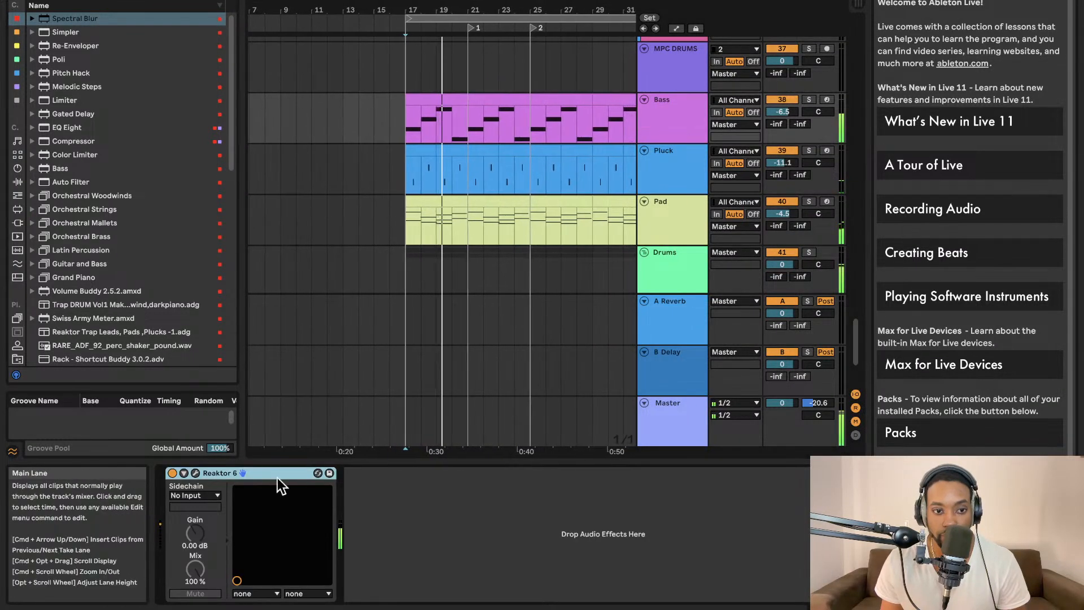
pyautogui.click(192, 471)
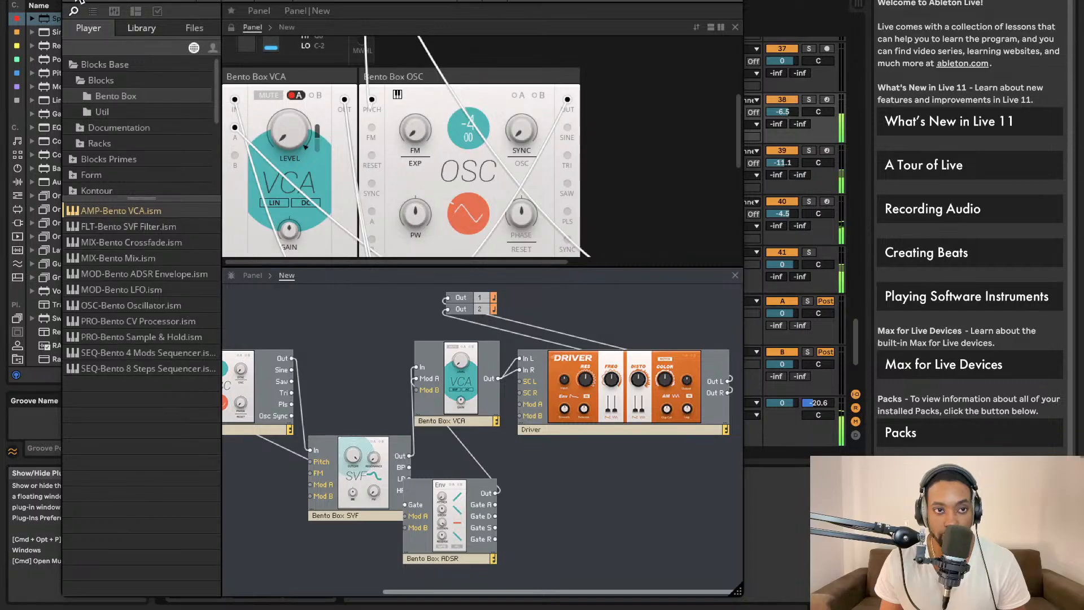
pyautogui.press('super+w')
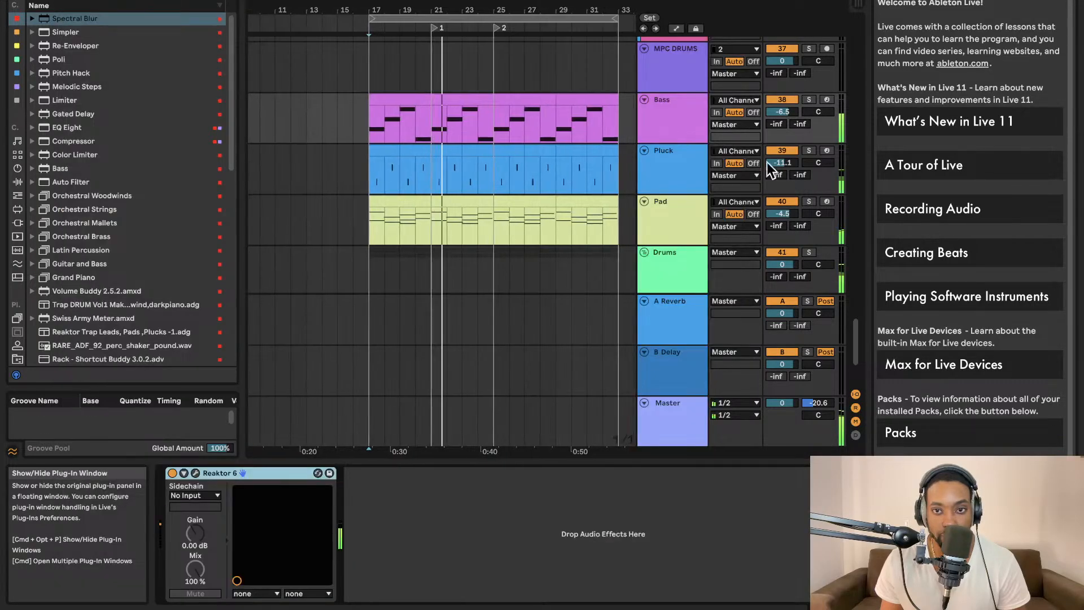
pyautogui.doubleClick(698, 169)
pyautogui.click(196, 473)
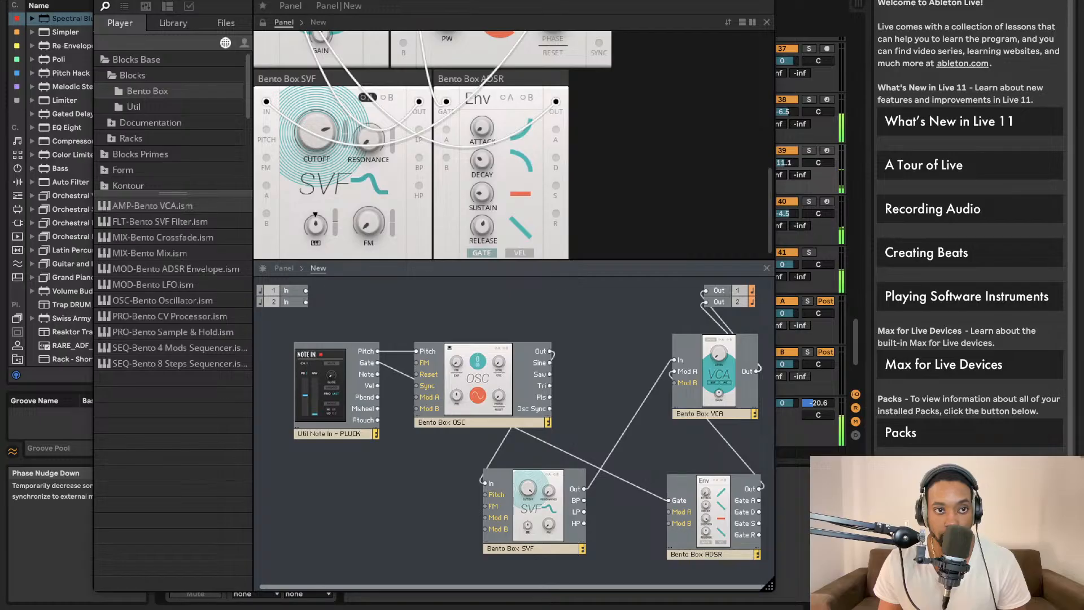
pyautogui.press('super+w')
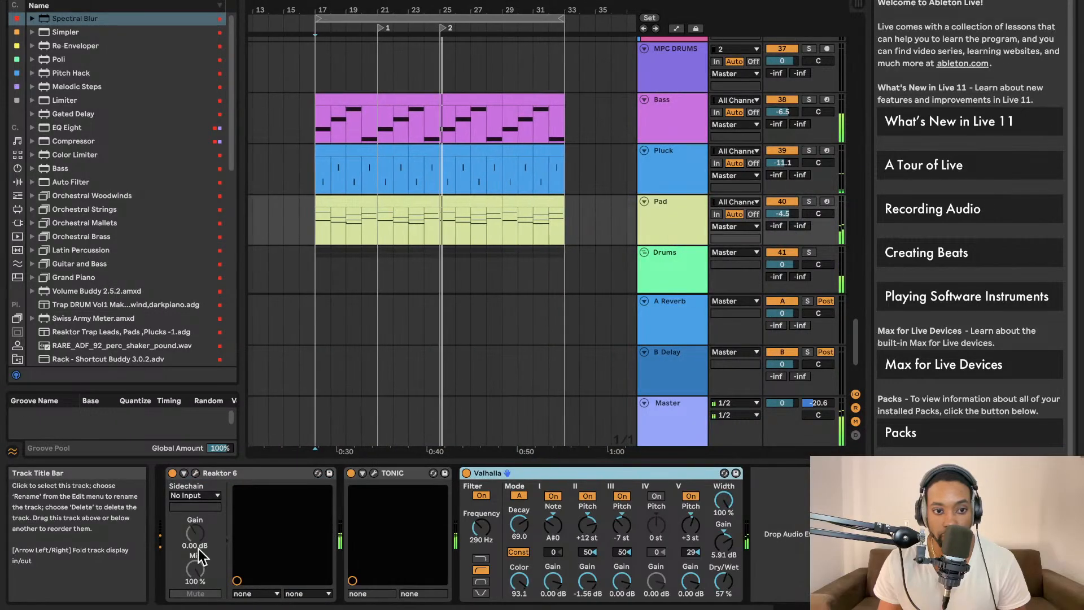
pyautogui.click(196, 474)
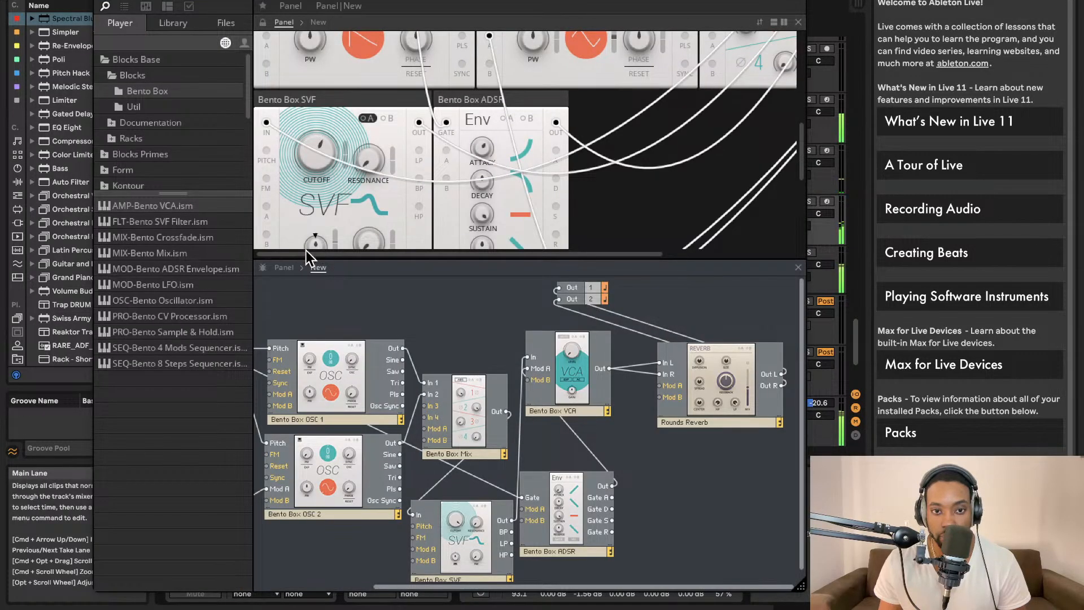
pyautogui.hscroll(-5, 457, 314)
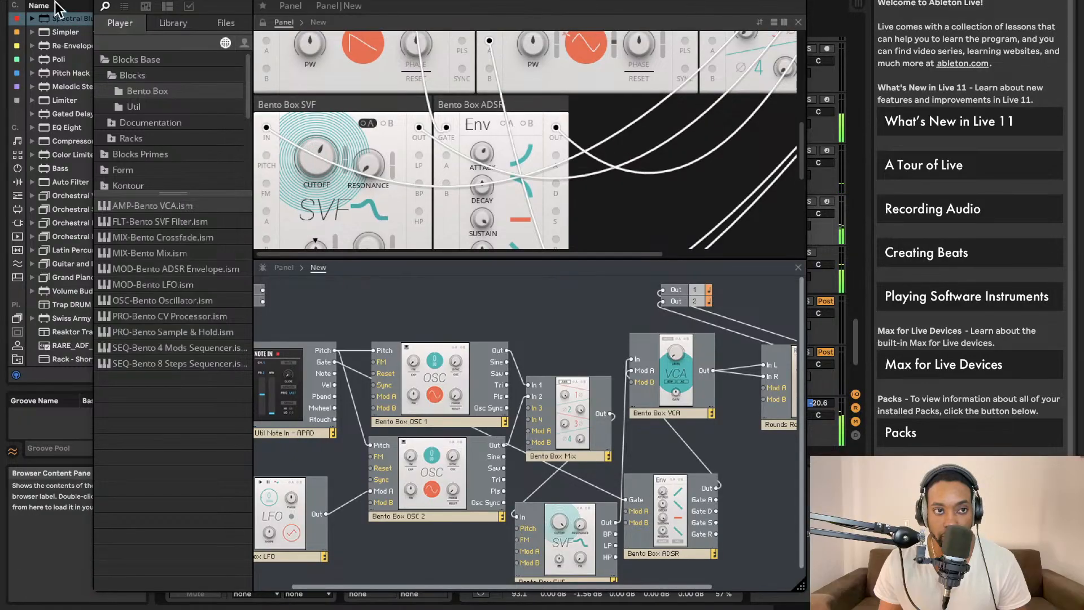
pyautogui.press('super+w')
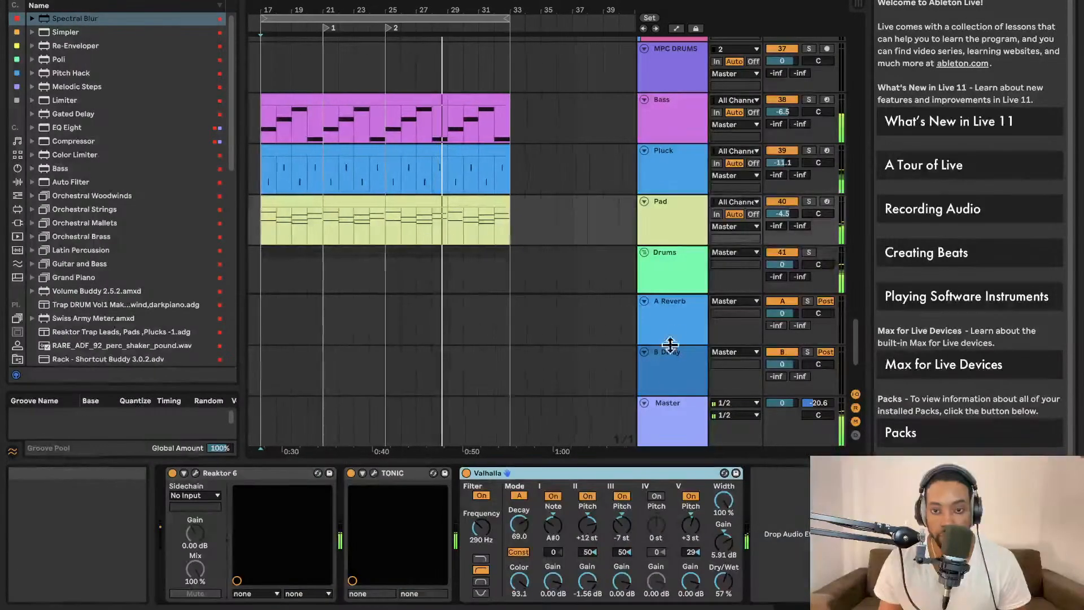
# Find the Limiter among the Dynamics audio effects and add it to the end of the Master track's device chain.
pyautogui.click(658, 426)
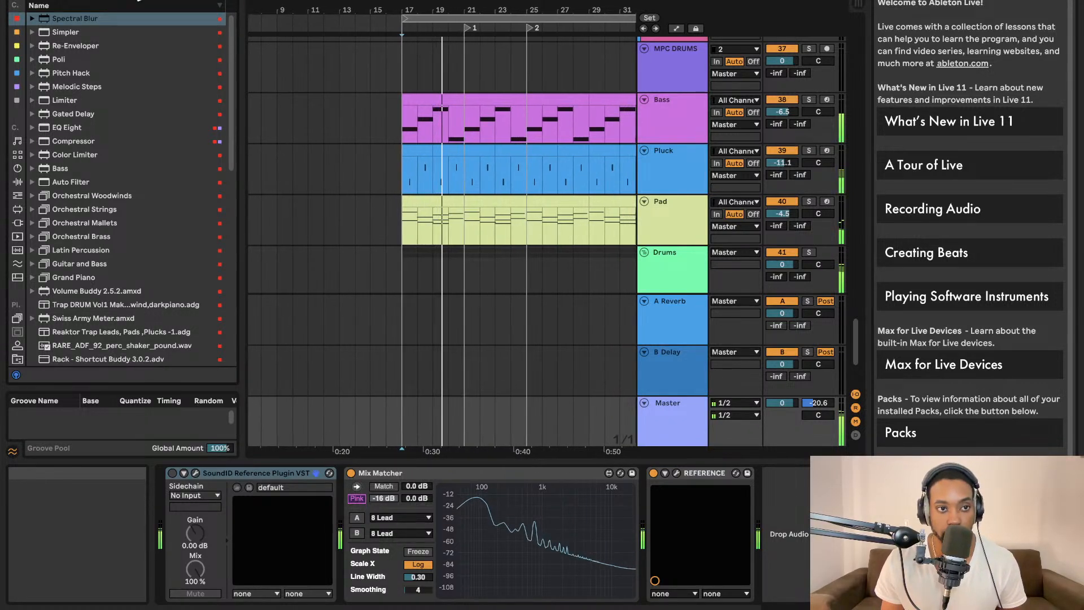
pyautogui.click(17, 222)
pyautogui.click(19, 181)
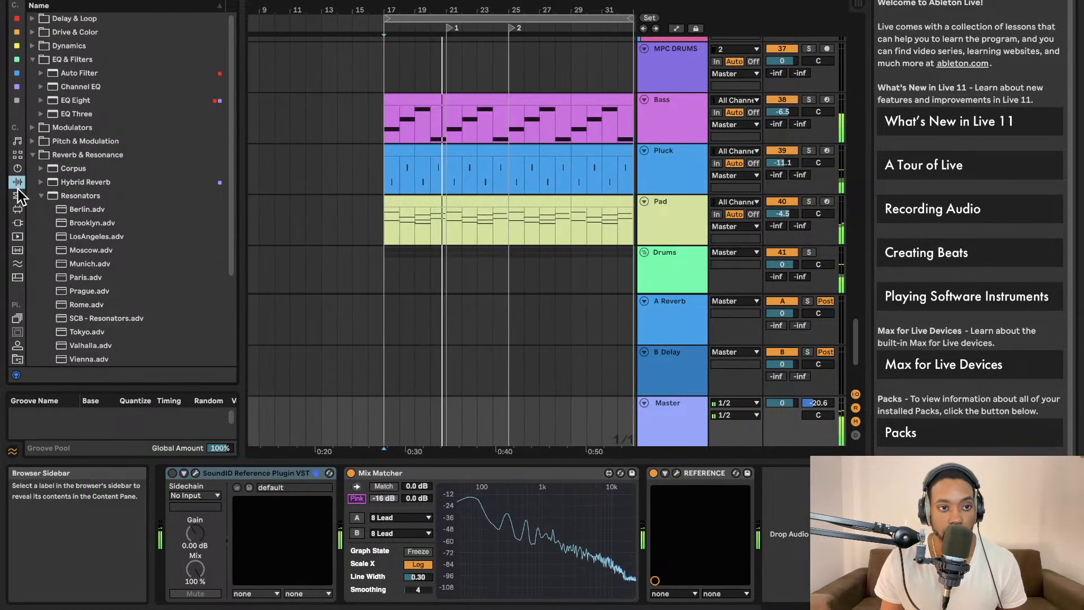
pyautogui.click(18, 169)
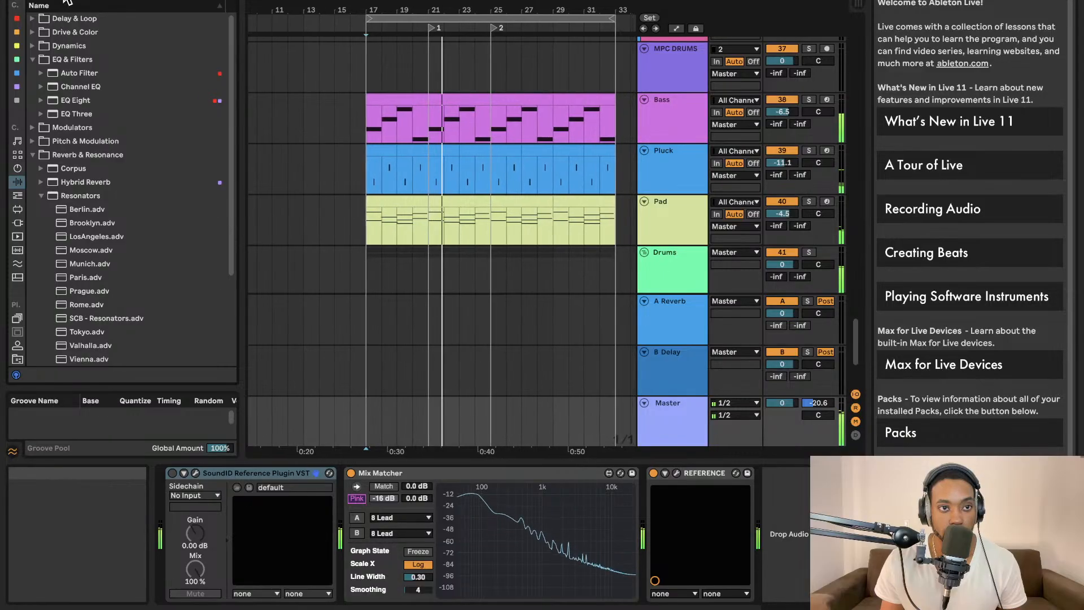
pyautogui.write('levels')
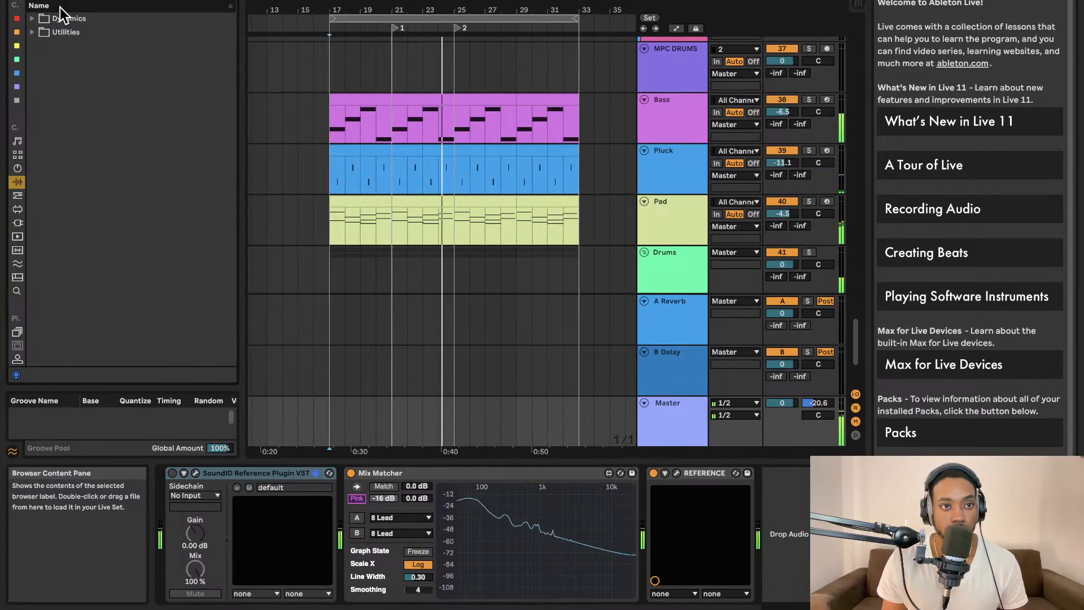
pyautogui.click(32, 18)
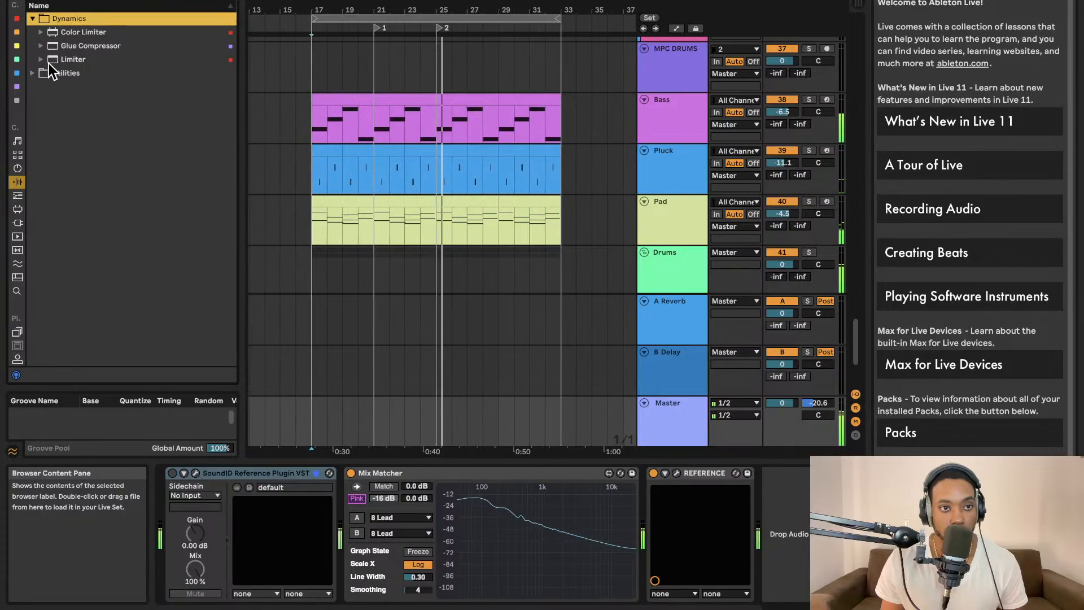
pyautogui.moveTo(49, 63); pyautogui.dragTo(626, 294)
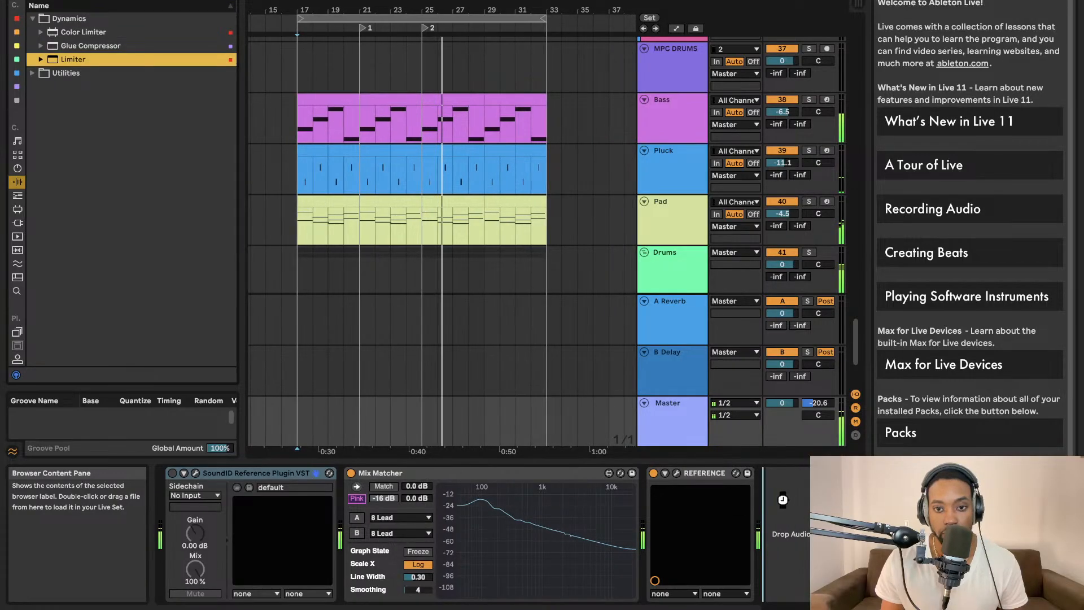
pyautogui.moveTo(782, 500); pyautogui.dragTo(783, 500)
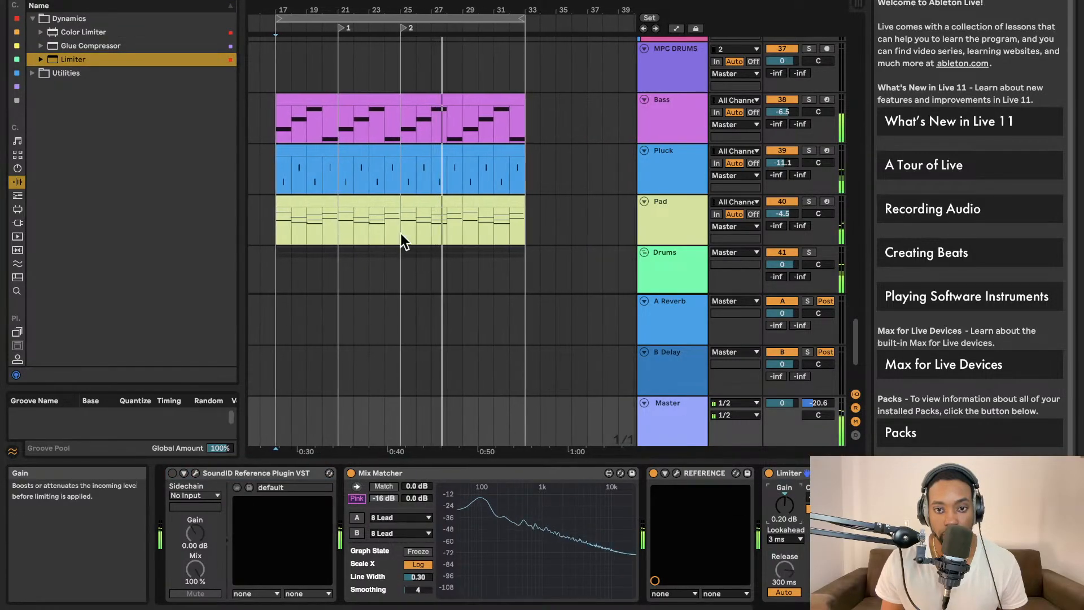
# Find Utility among the audio effects, insert it before the Limiter on the Master track, and set its output gain to 2.78 dB.
pyautogui.click(69, 0)
pyautogui.click(17, 195)
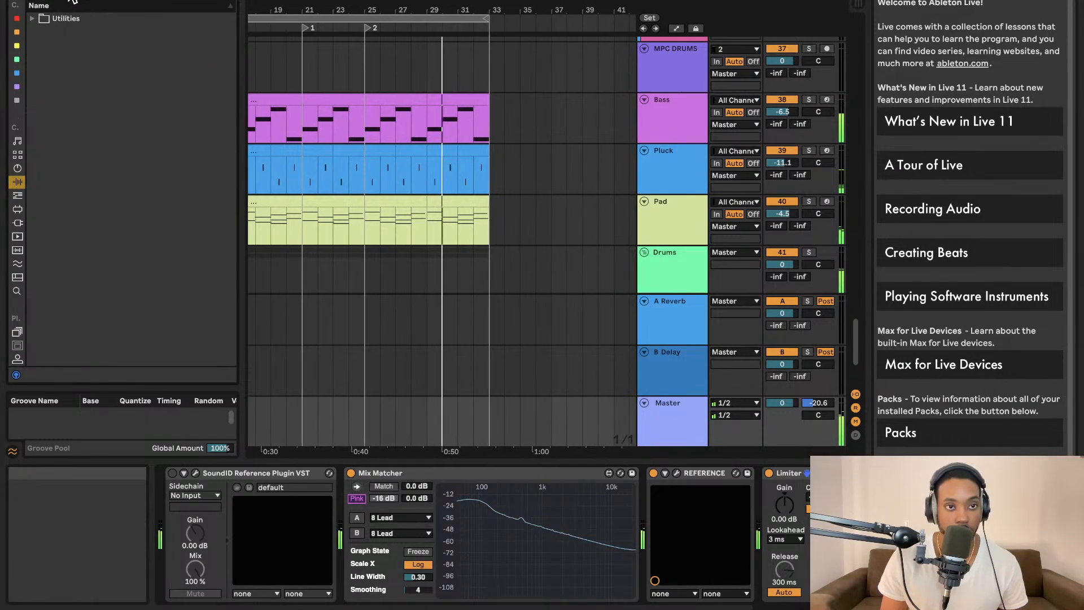
pyautogui.click(17, 182)
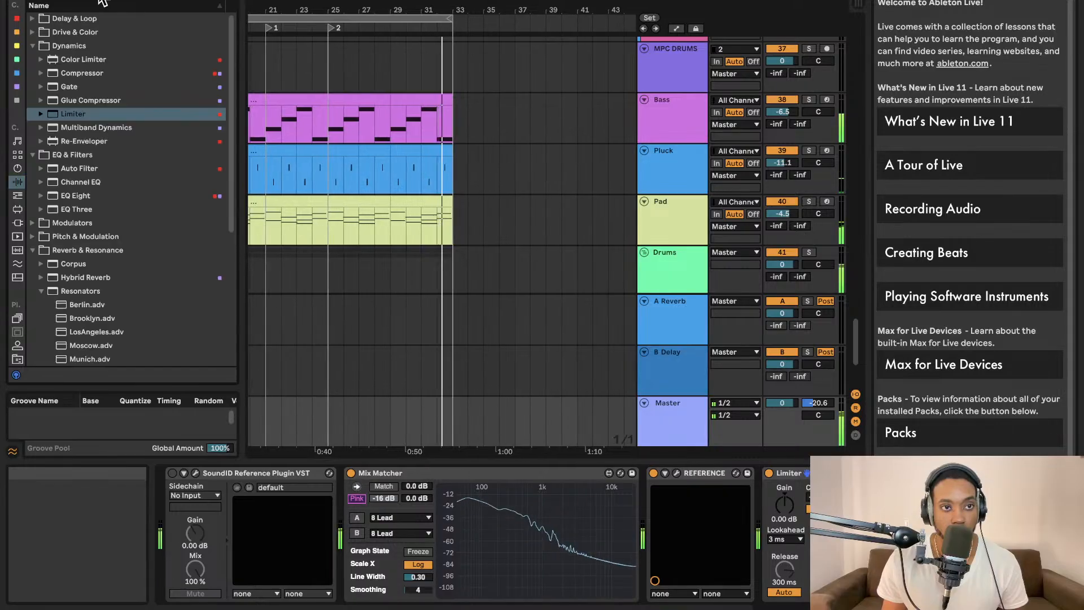
pyautogui.click(17, 196)
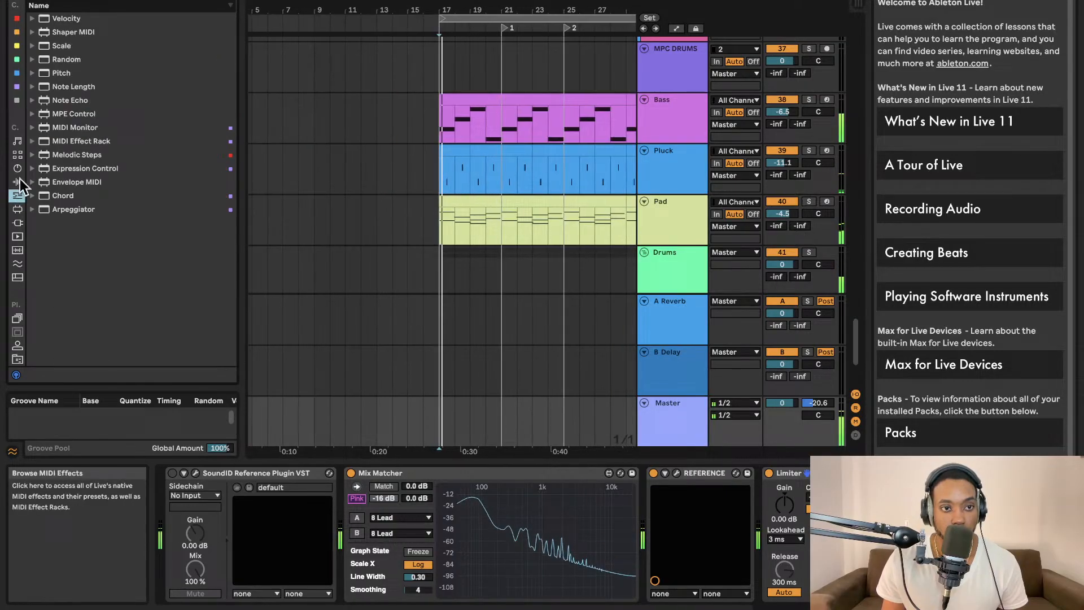
pyautogui.click(58, 0)
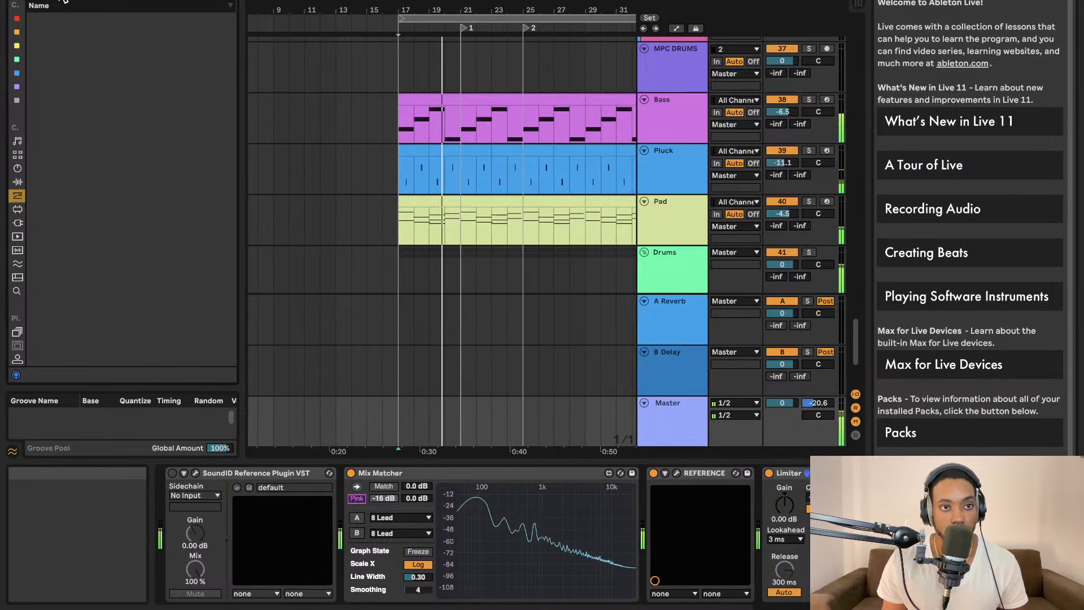
pyautogui.click(19, 181)
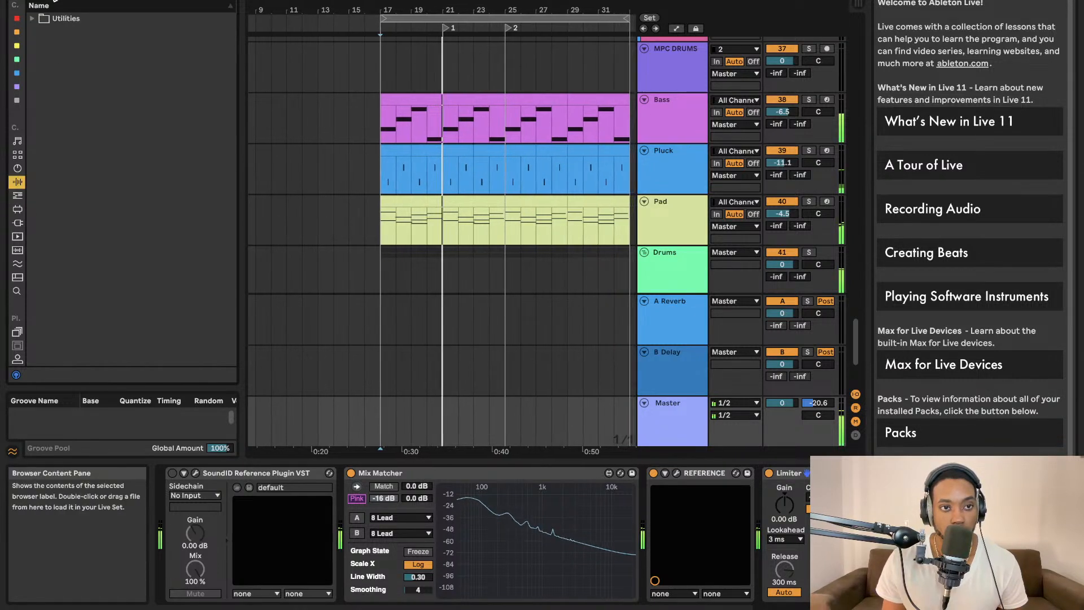
pyautogui.click(33, 21)
pyautogui.moveTo(75, 100); pyautogui.dragTo(768, 505)
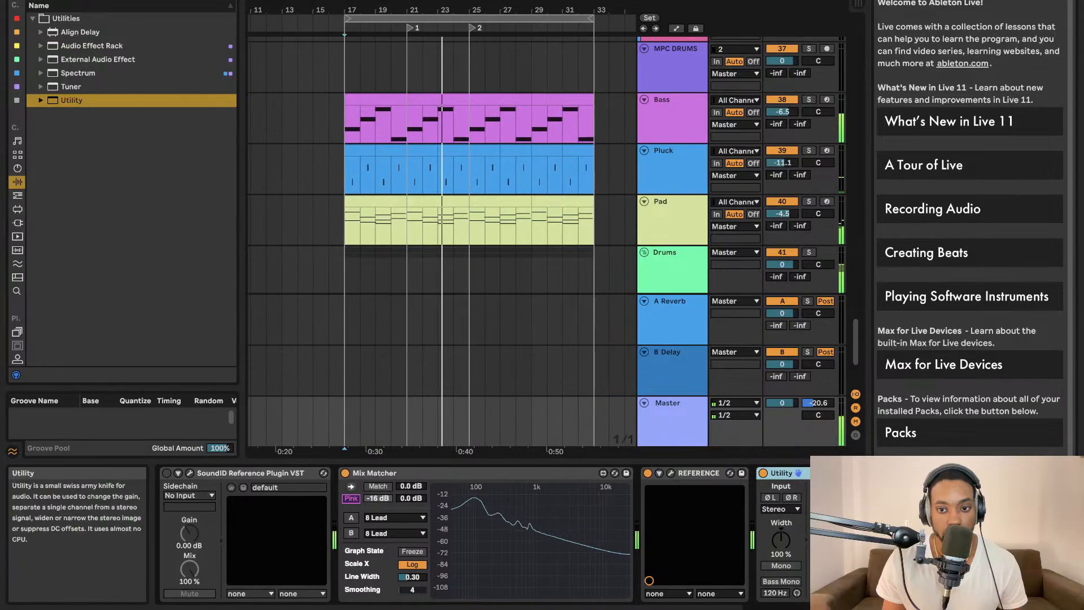
pyautogui.hscroll(5, 799, 519)
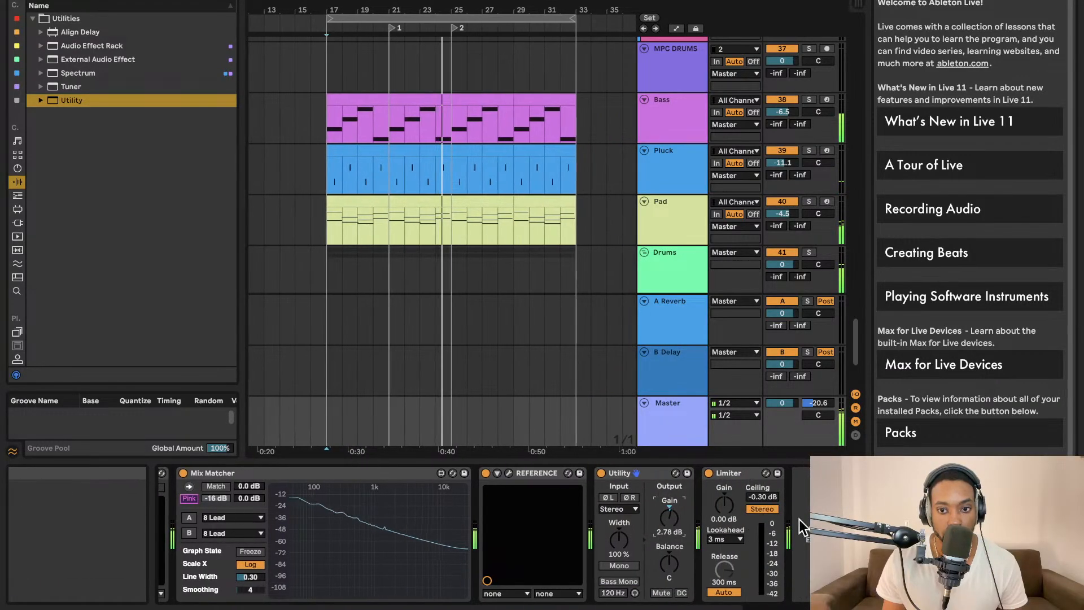
# Raise the output gain of the Master track's Utility to about 14 dB.
pyautogui.click(486, 262)
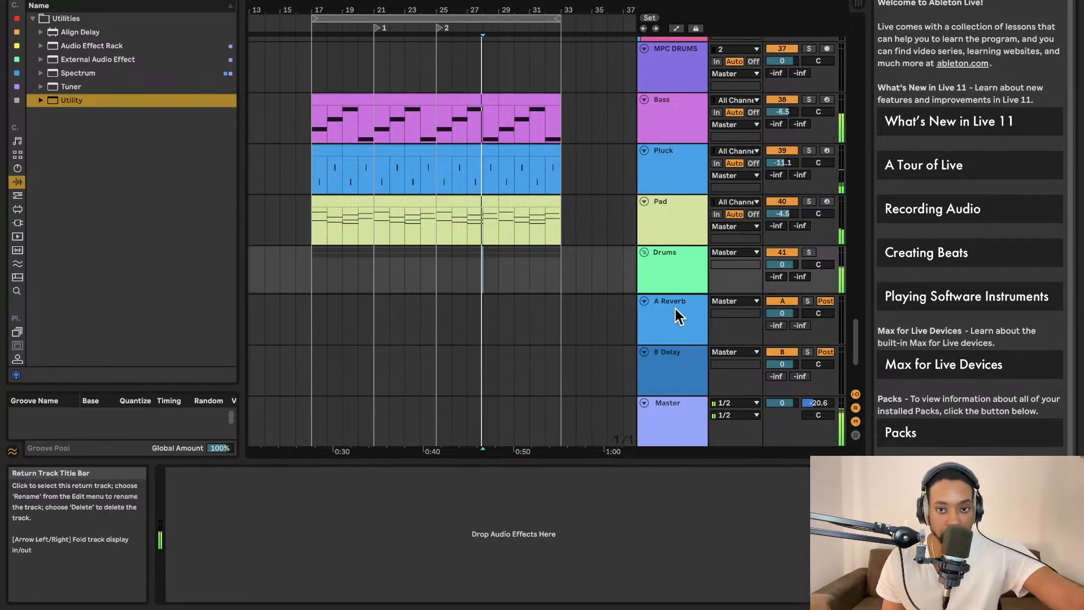
pyautogui.click(674, 205)
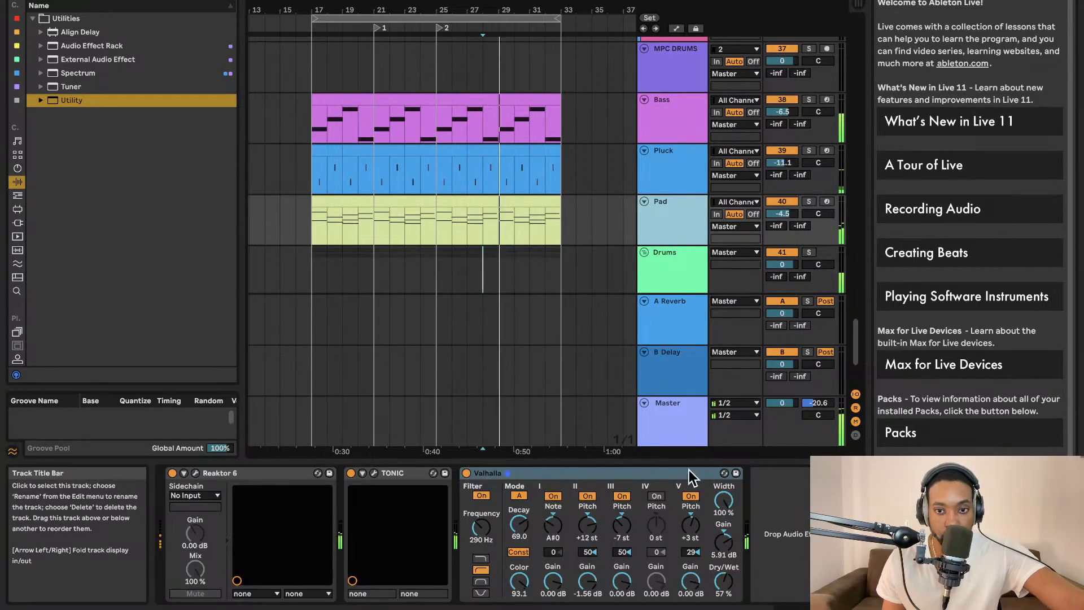
pyautogui.click(679, 425)
pyautogui.scroll(1, 679, 432)
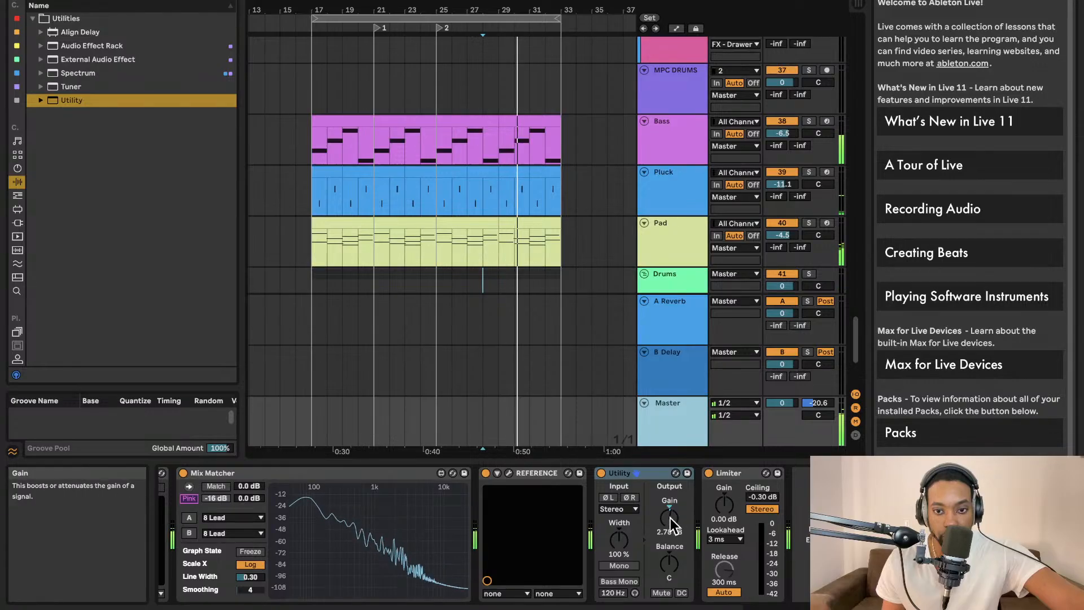
pyautogui.moveTo(670, 518)
pyautogui.mouseDown()
pyautogui.moveTo(670, 497)
pyautogui.moveTo(670, 519)
pyautogui.mouseUp()
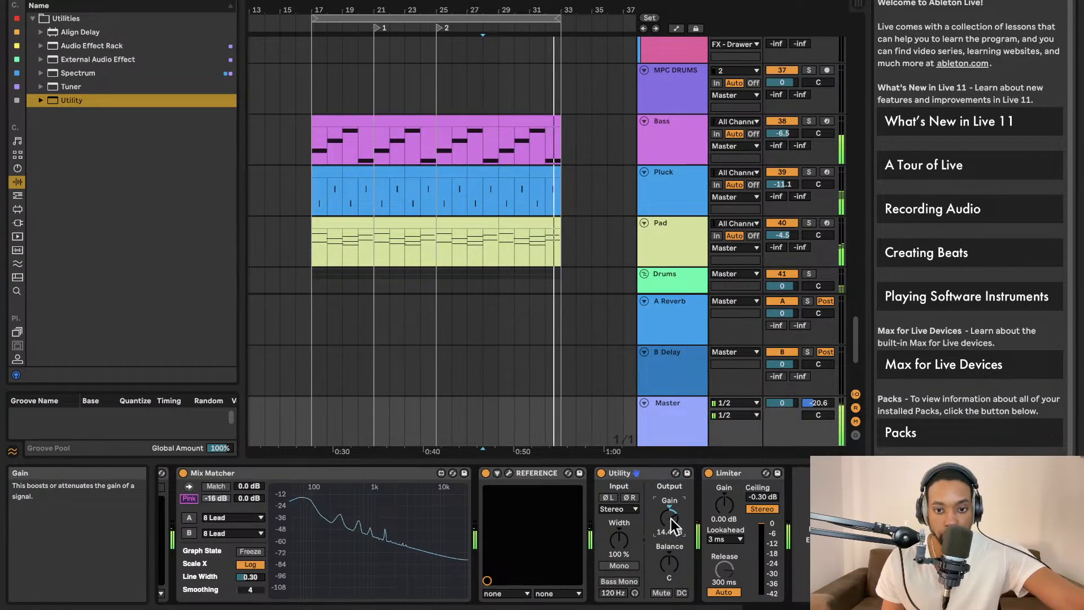
# Select the Drums group track to show its device chain.
pyautogui.click(679, 257)
pyautogui.scroll(-2, 690, 271)
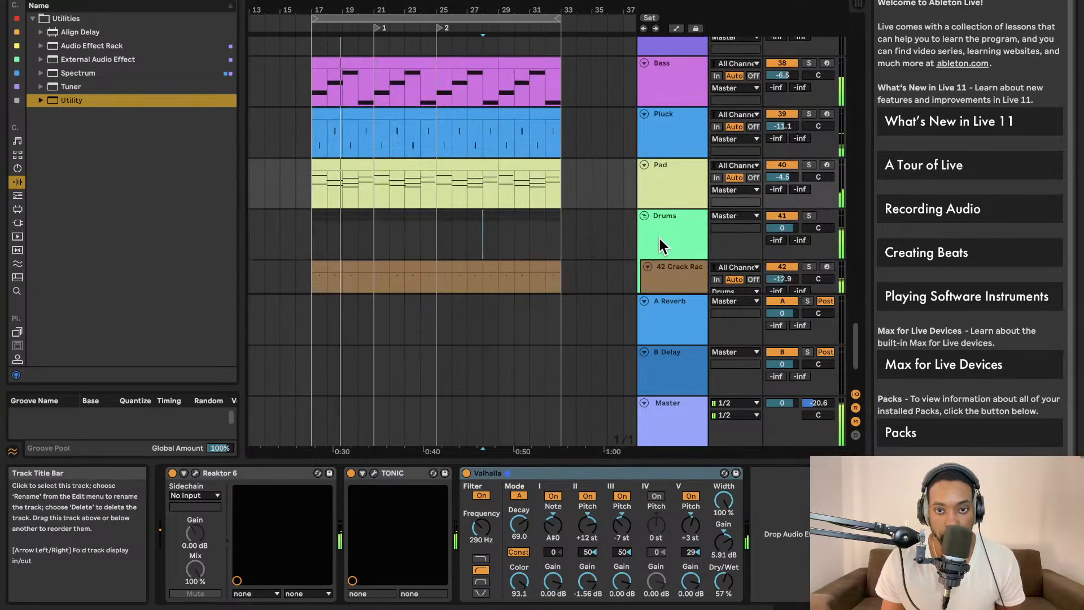
pyautogui.scroll(-3, 661, 237)
pyautogui.click(672, 186)
pyautogui.click(666, 141)
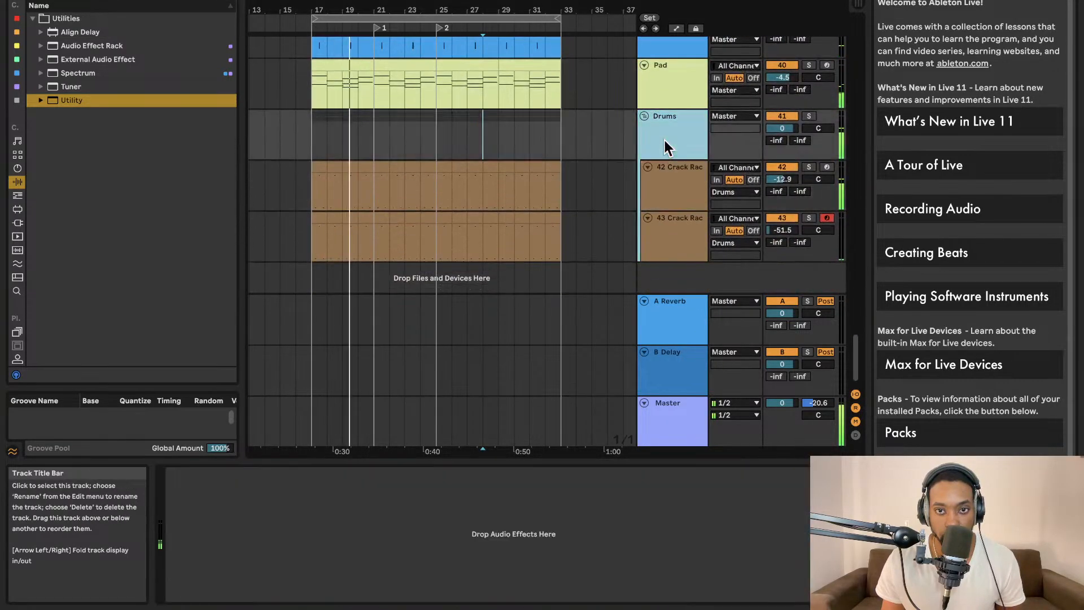
# Search the instruments, plug-ins, audio effects and MIDI effects for a device to process the drums.
pyautogui.click(128, 0)
pyautogui.write('val')
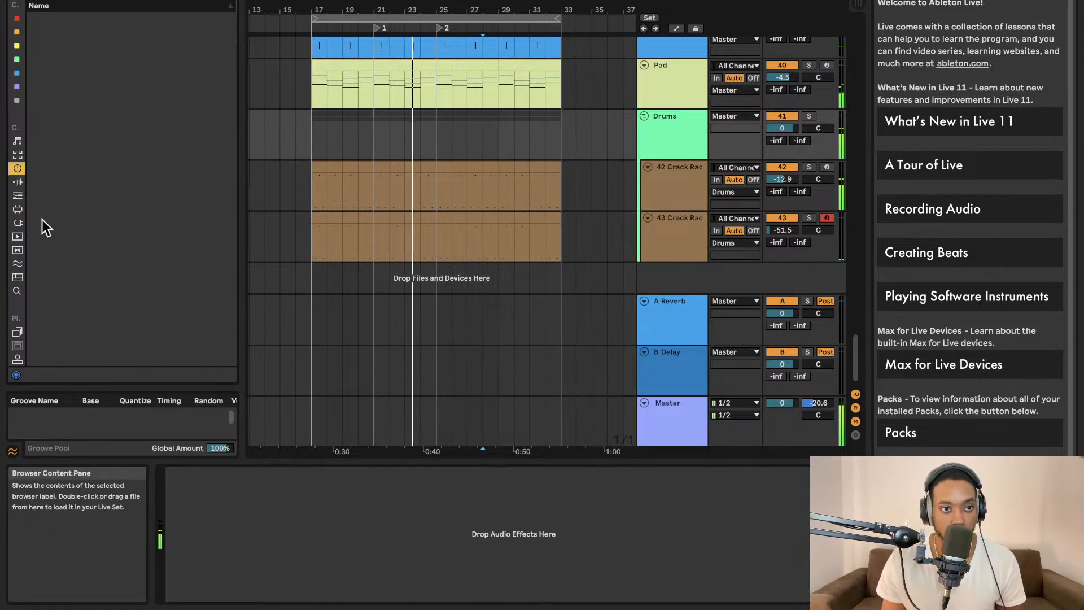
pyautogui.click(17, 222)
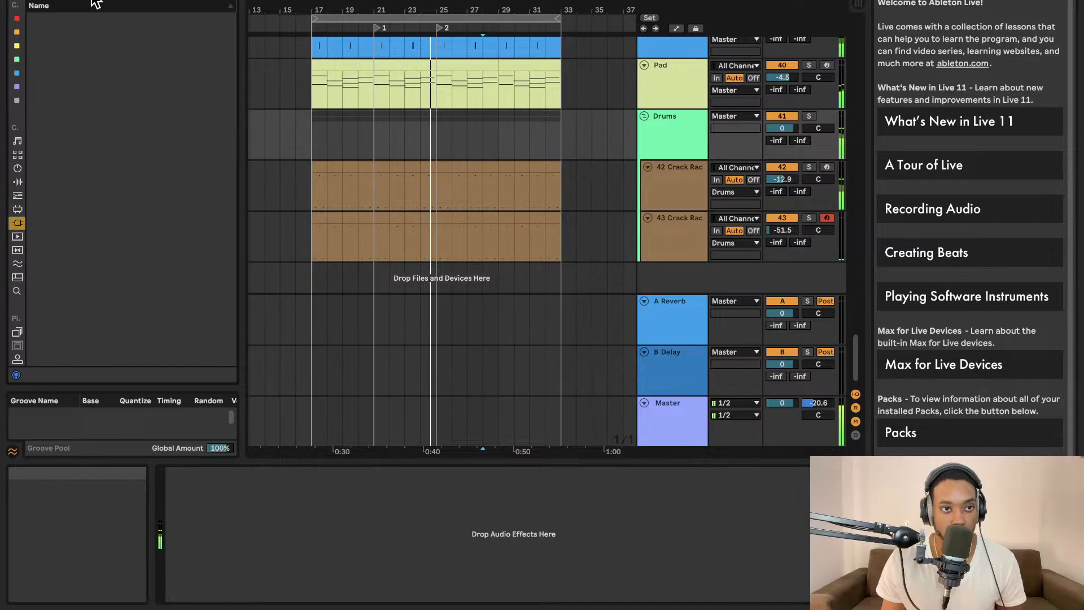
pyautogui.click(18, 182)
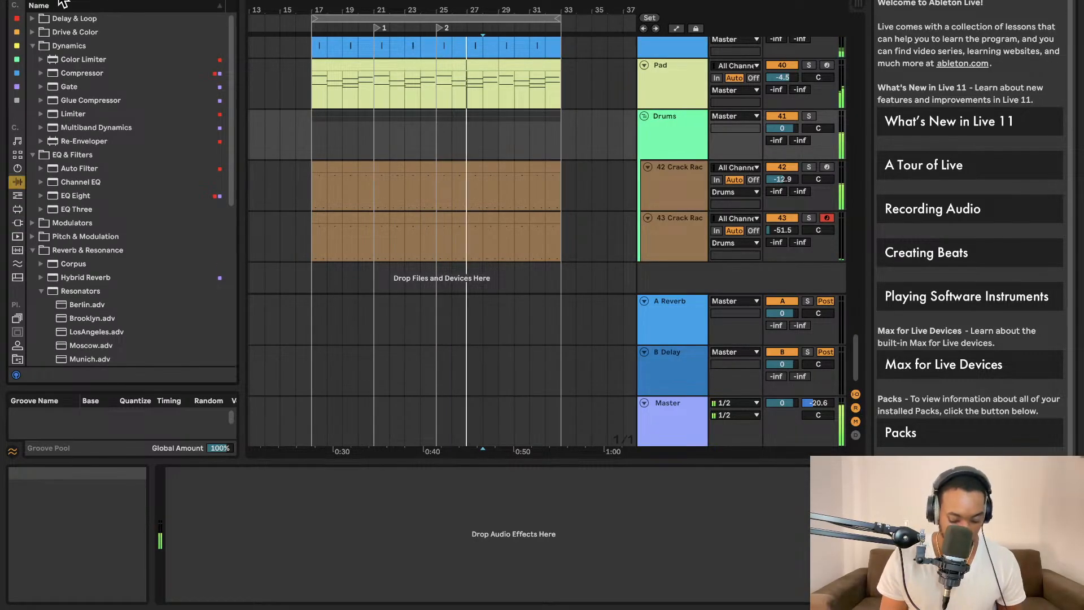
pyautogui.write('gate')
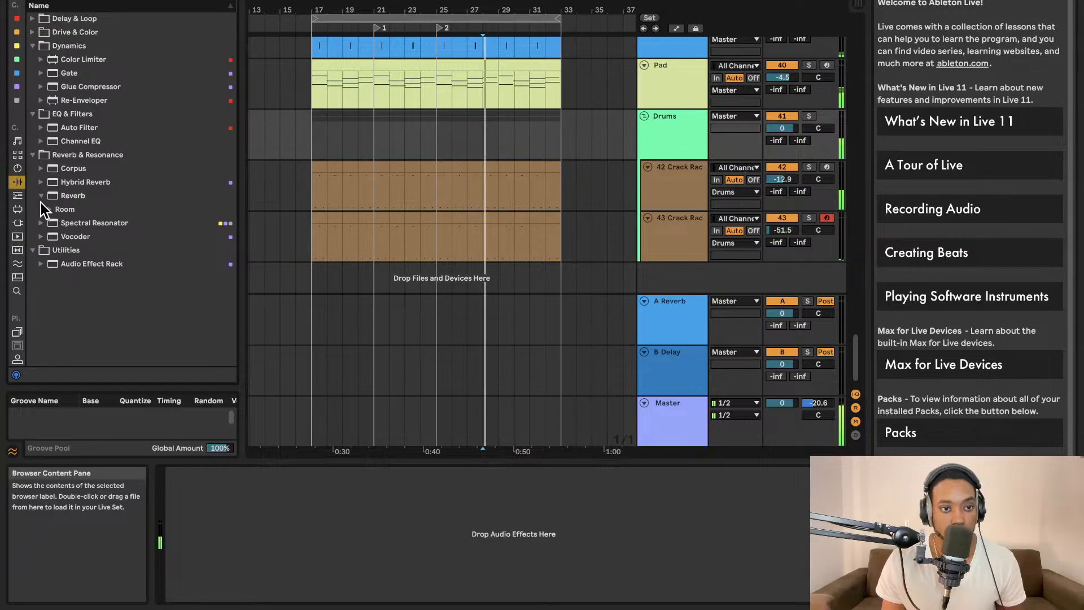
pyautogui.click(17, 168)
pyautogui.click(18, 223)
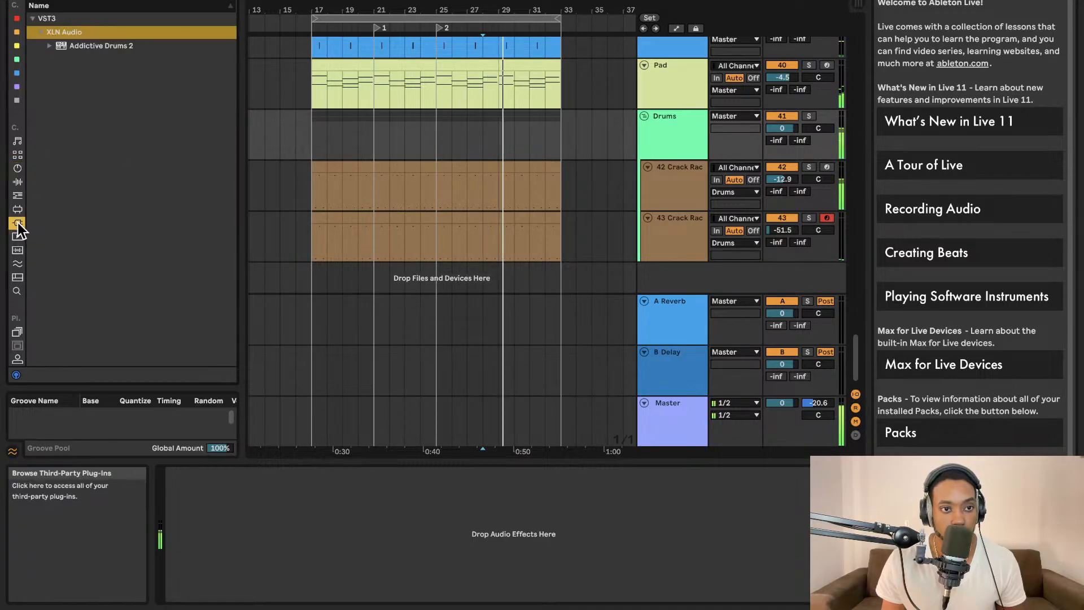
pyautogui.click(17, 182)
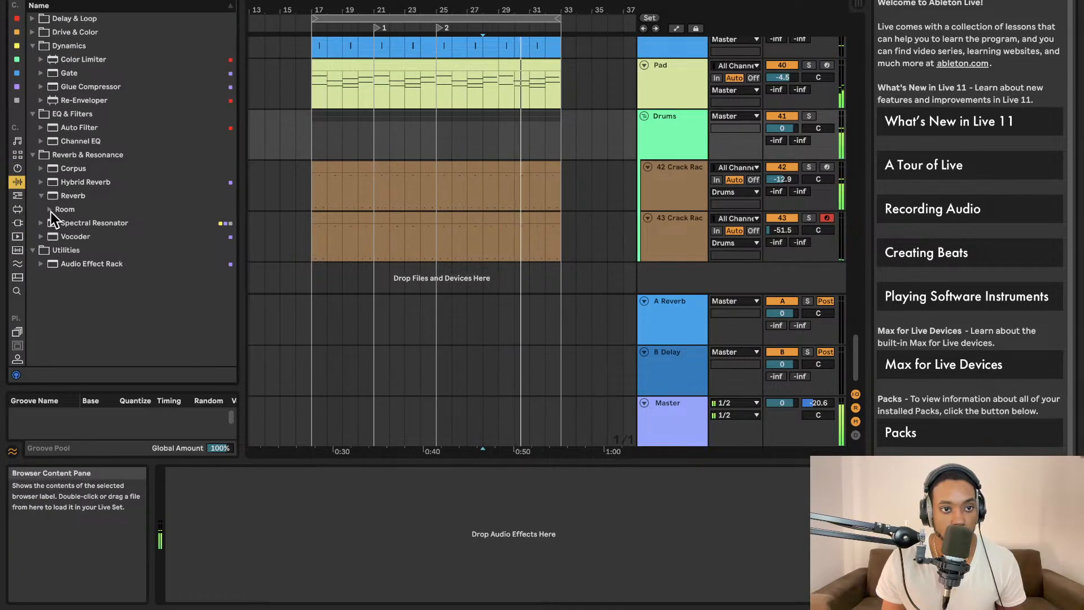
pyautogui.click(20, 195)
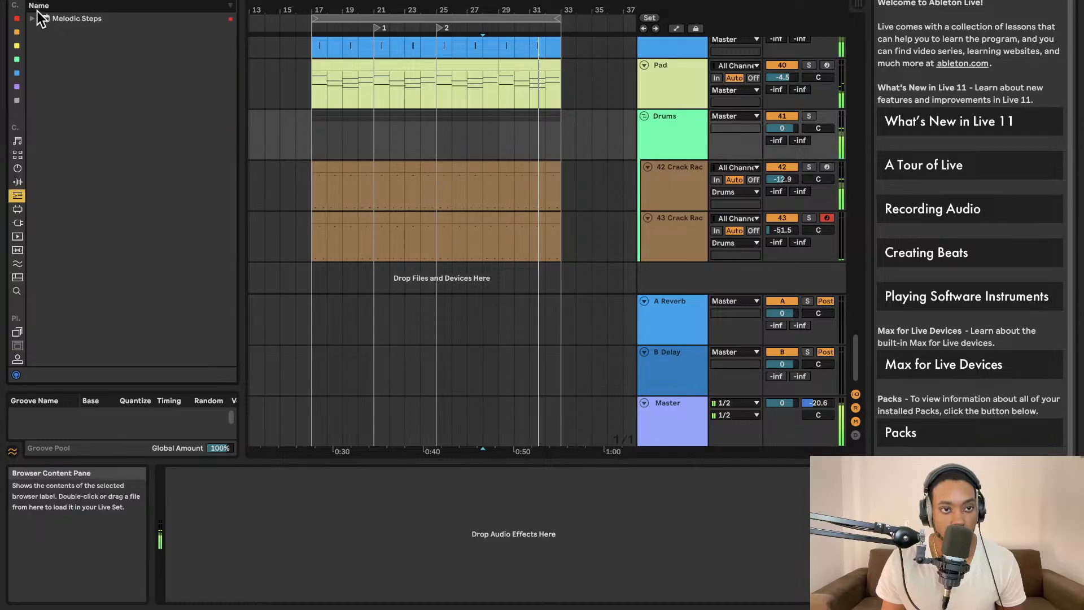
pyautogui.click(33, 19)
# Find Drum Buss among the Drive & Color audio effects and add it to the Drums group track.
pyautogui.click(67, 0)
pyautogui.write('kick')
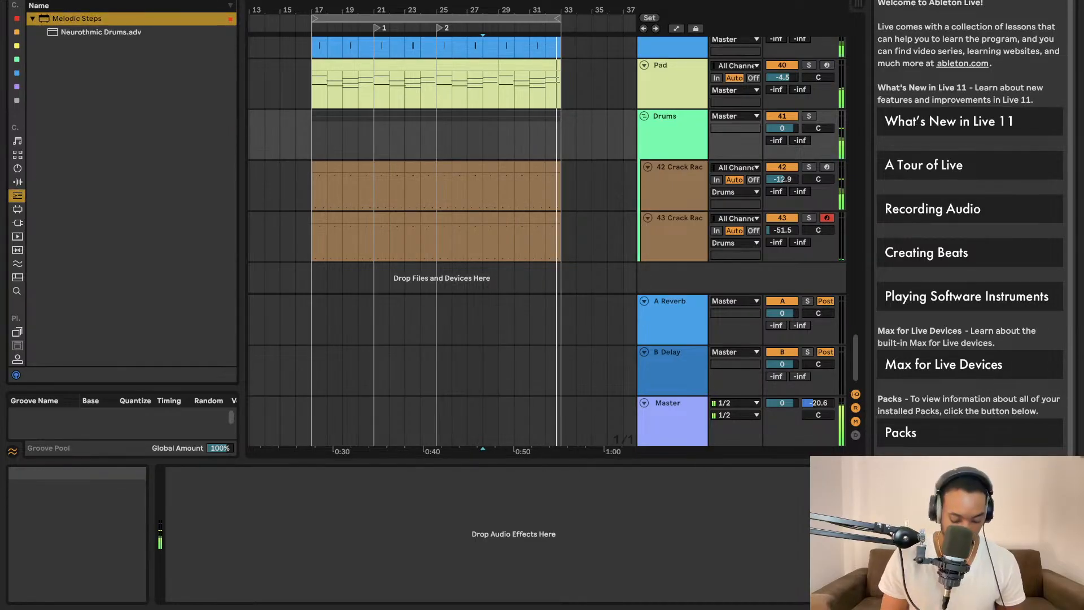
pyautogui.click(17, 182)
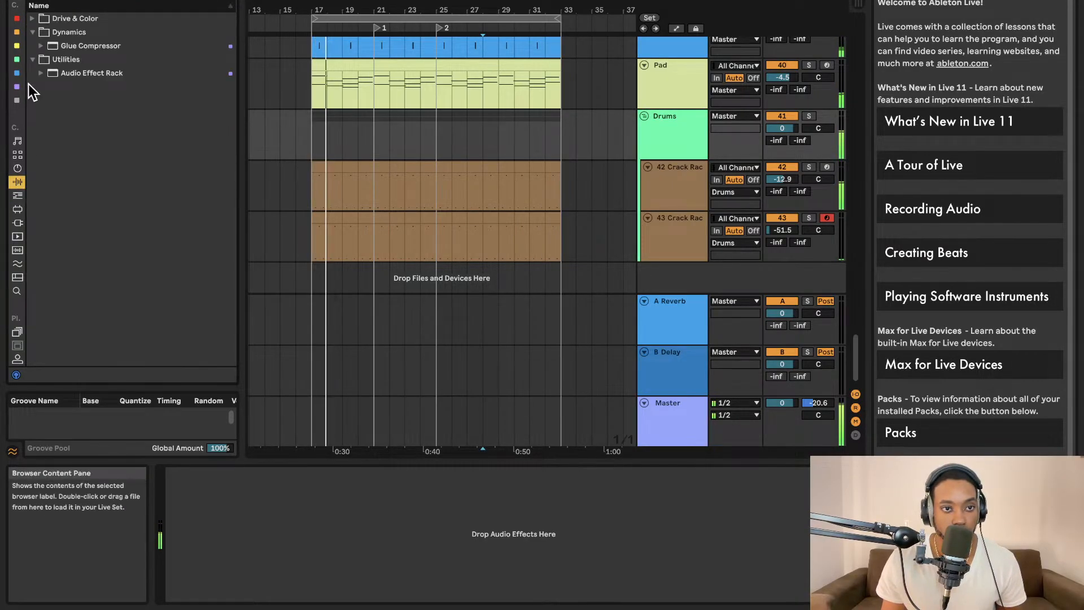
pyautogui.click(33, 16)
pyautogui.moveTo(52, 33); pyautogui.dragTo(699, 289)
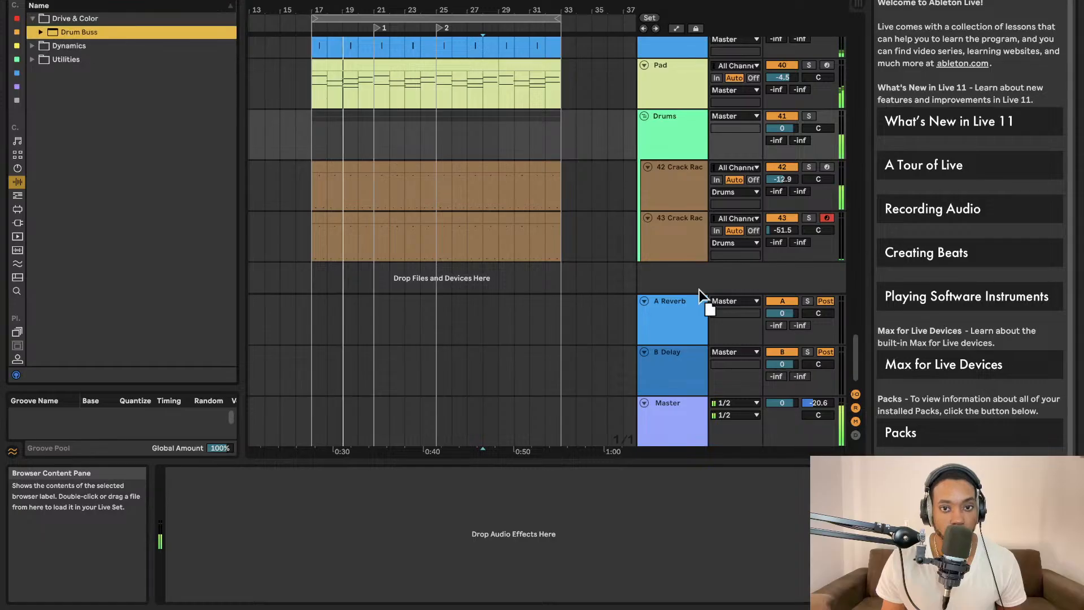
pyautogui.moveTo(671, 94); pyautogui.dragTo(676, 207)
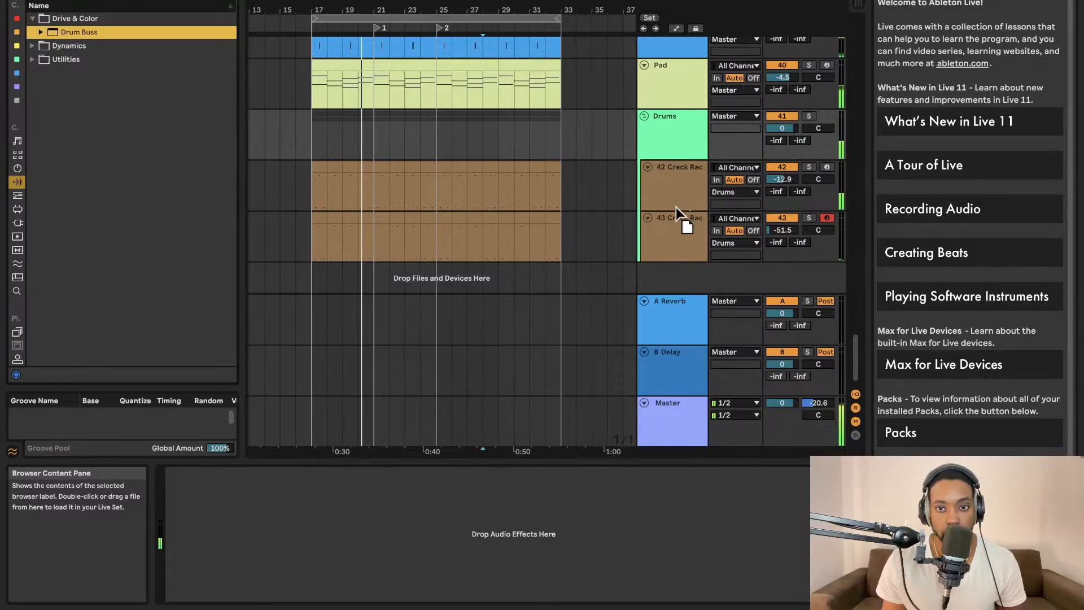
pyautogui.moveTo(681, 143); pyautogui.dragTo(682, 142)
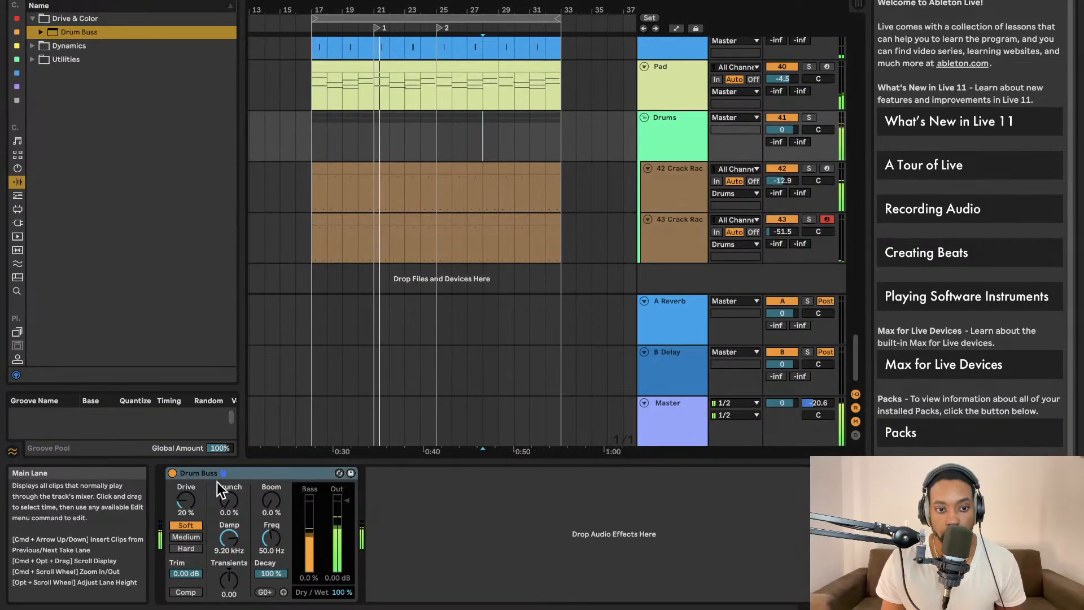
# Set the Drum Buss Drive and Crunch amounts on the Drums group to 7.9 % each.
pyautogui.moveTo(186, 500); pyautogui.dragTo(229, 504)
pyautogui.click(272, 506)
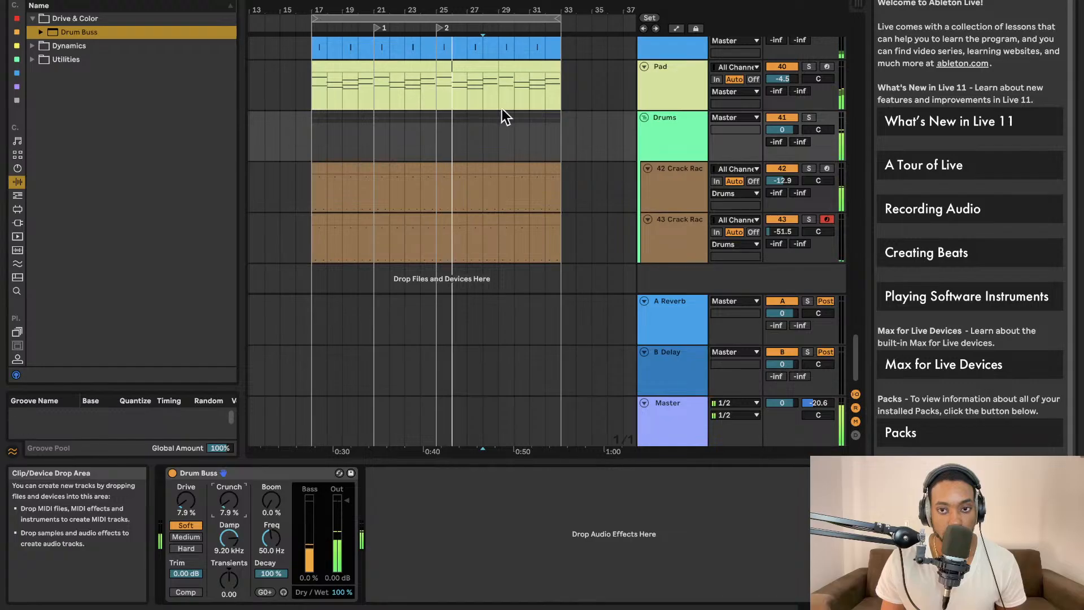
pyautogui.hscroll(-1, 502, 113)
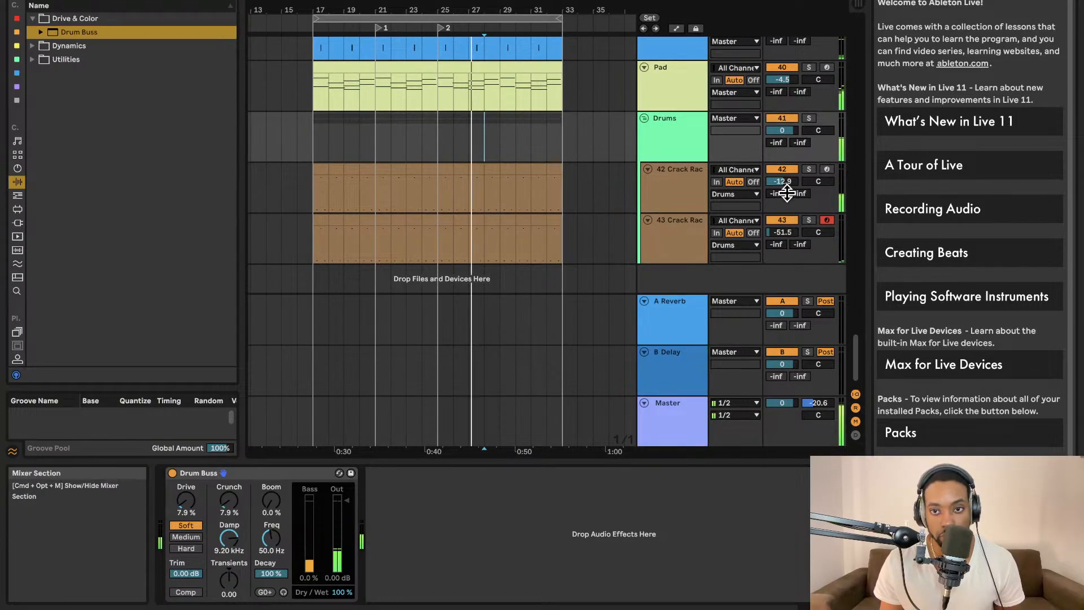
# Set the Master track's Utility output gain to 10.0 dB, checking the master level in the Session View mixer.
pyautogui.press('Tab')
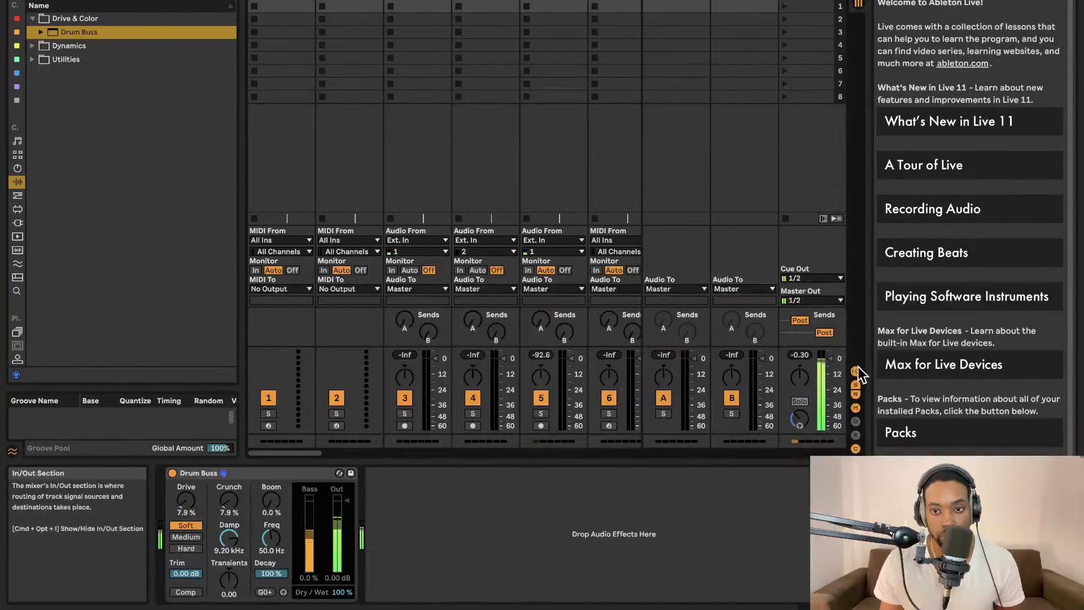
pyautogui.press('Tab')
pyautogui.press('Tab')
pyautogui.press('Tab')
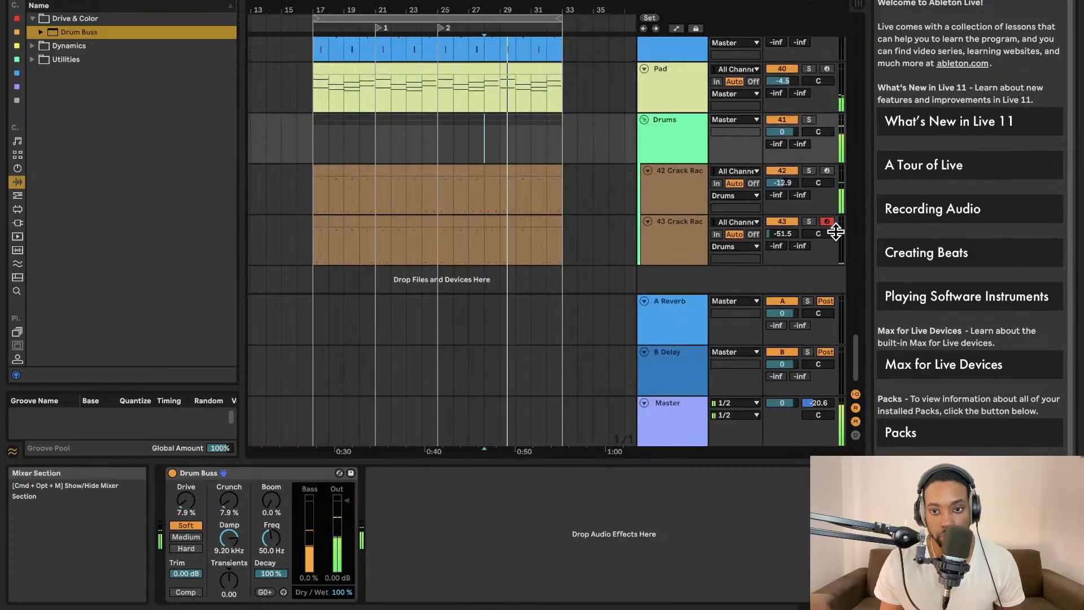
pyautogui.click(683, 435)
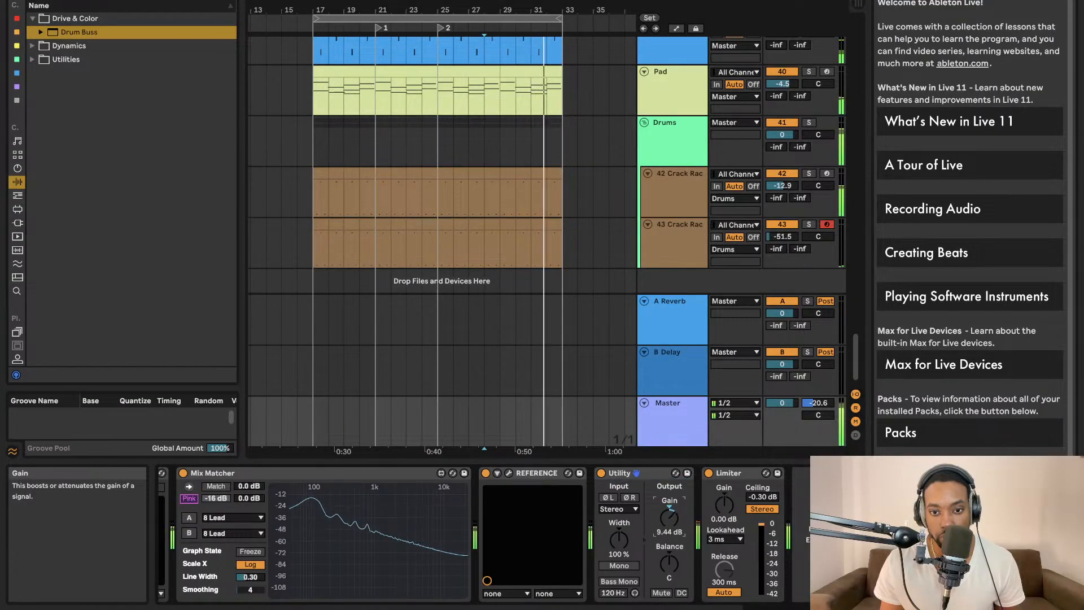
pyautogui.press('Tab')
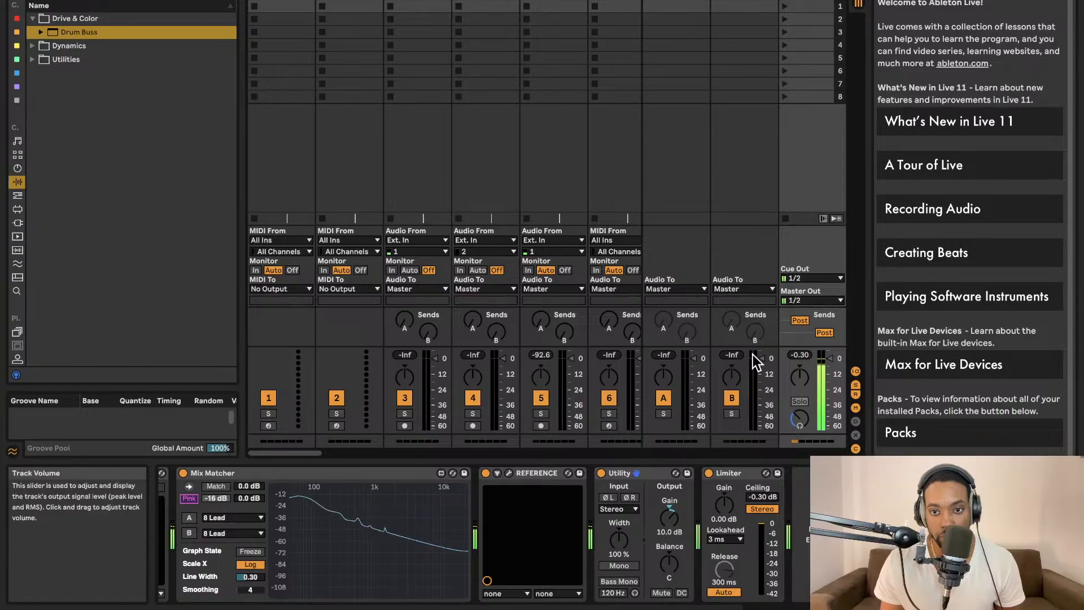
pyautogui.press('Tab')
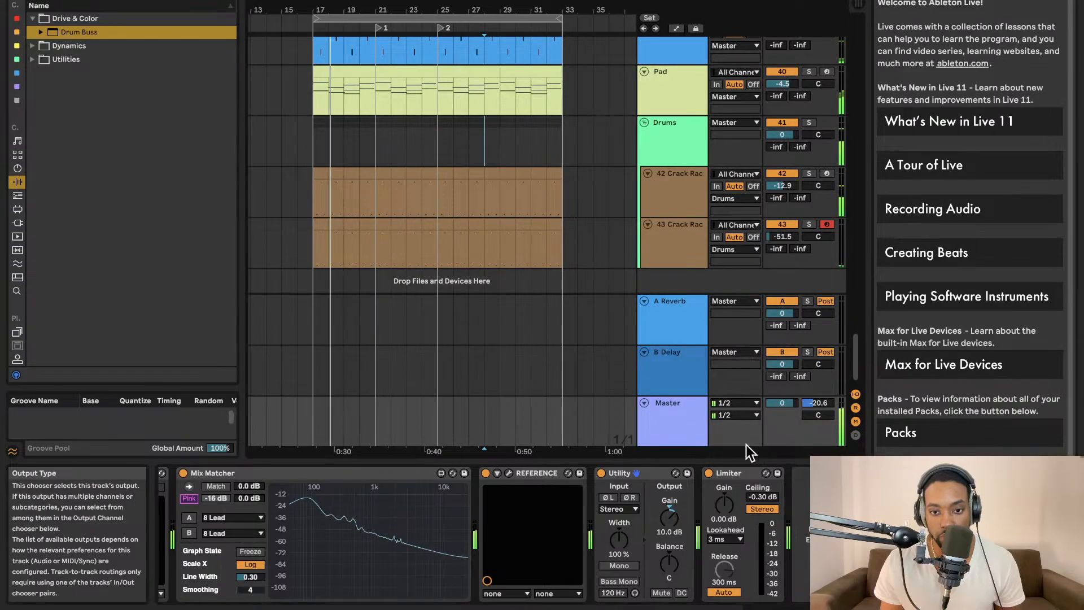
pyautogui.press('Tab')
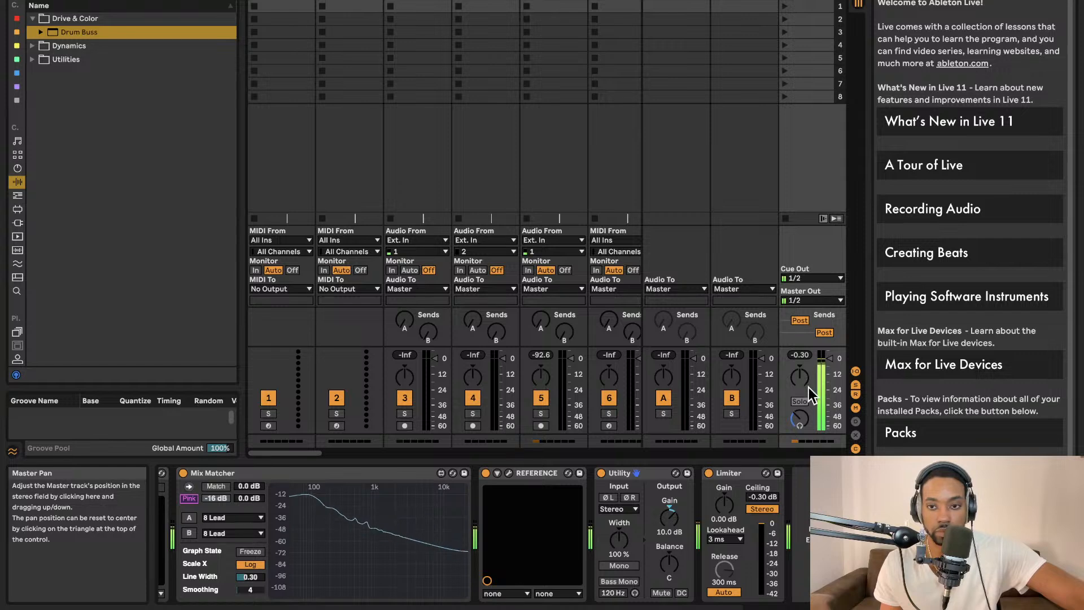
# Set the volume of Crack Rack track 42 to -17.6 dB and of Crack Rack track 43 to -39.2 dB.
pyautogui.press('Tab')
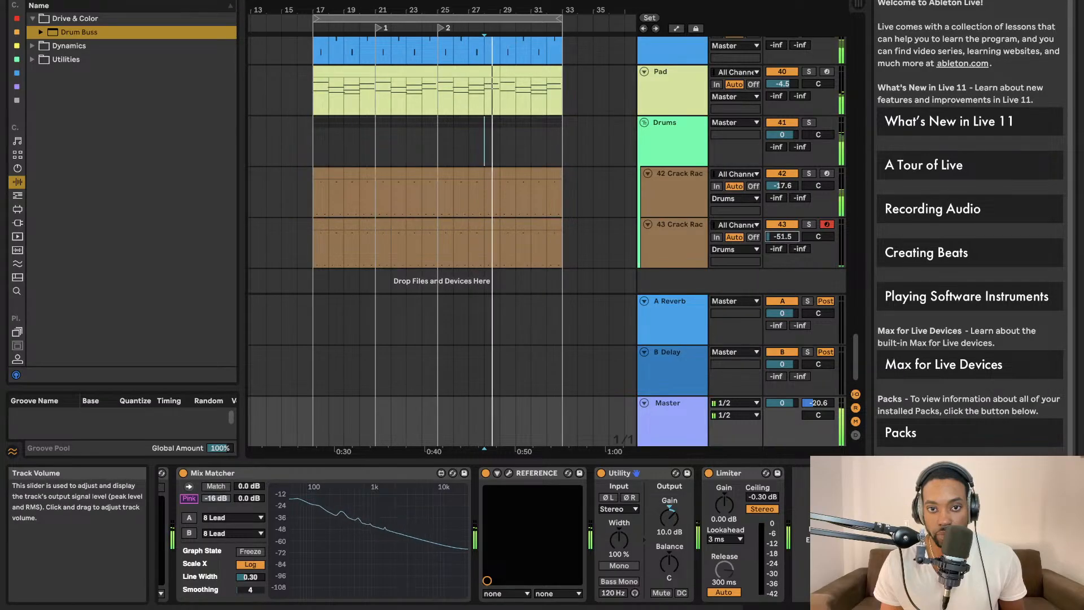
pyautogui.moveTo(783, 236); pyautogui.dragTo(783, 235)
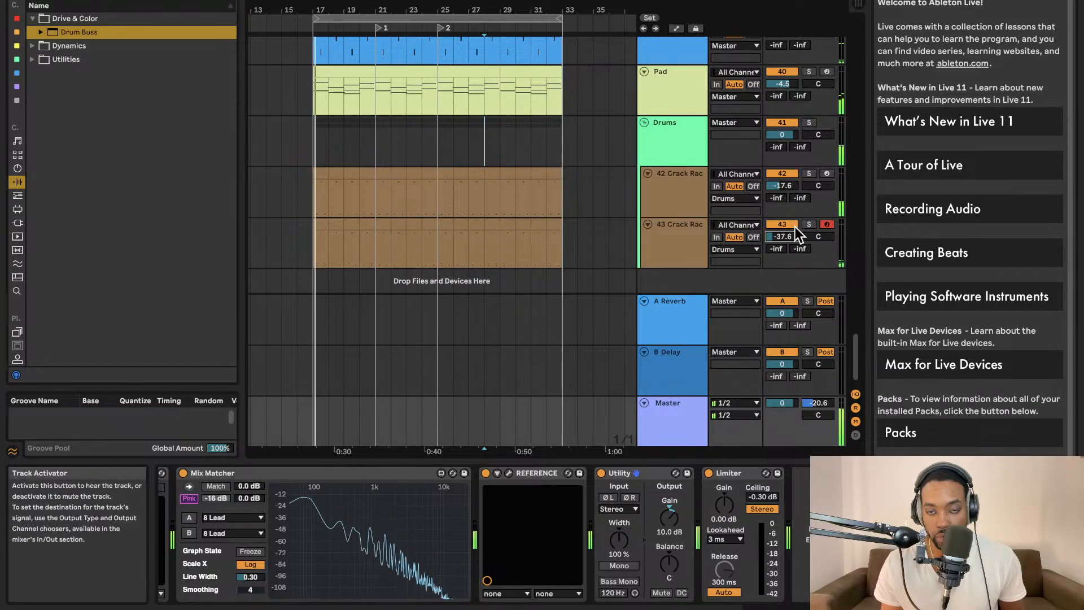
pyautogui.moveTo(791, 238); pyautogui.dragTo(791, 240)
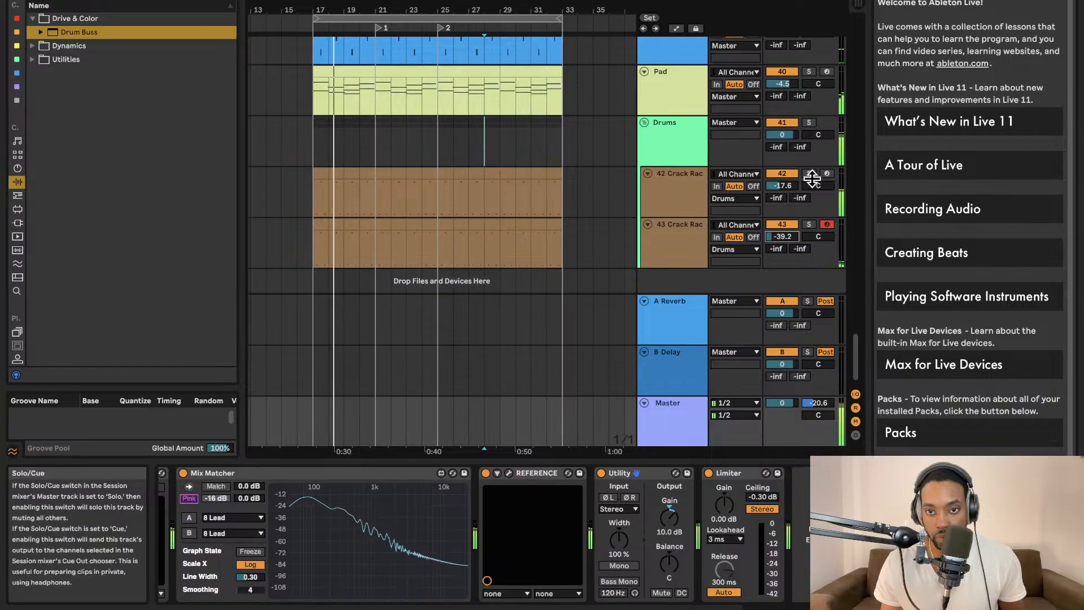